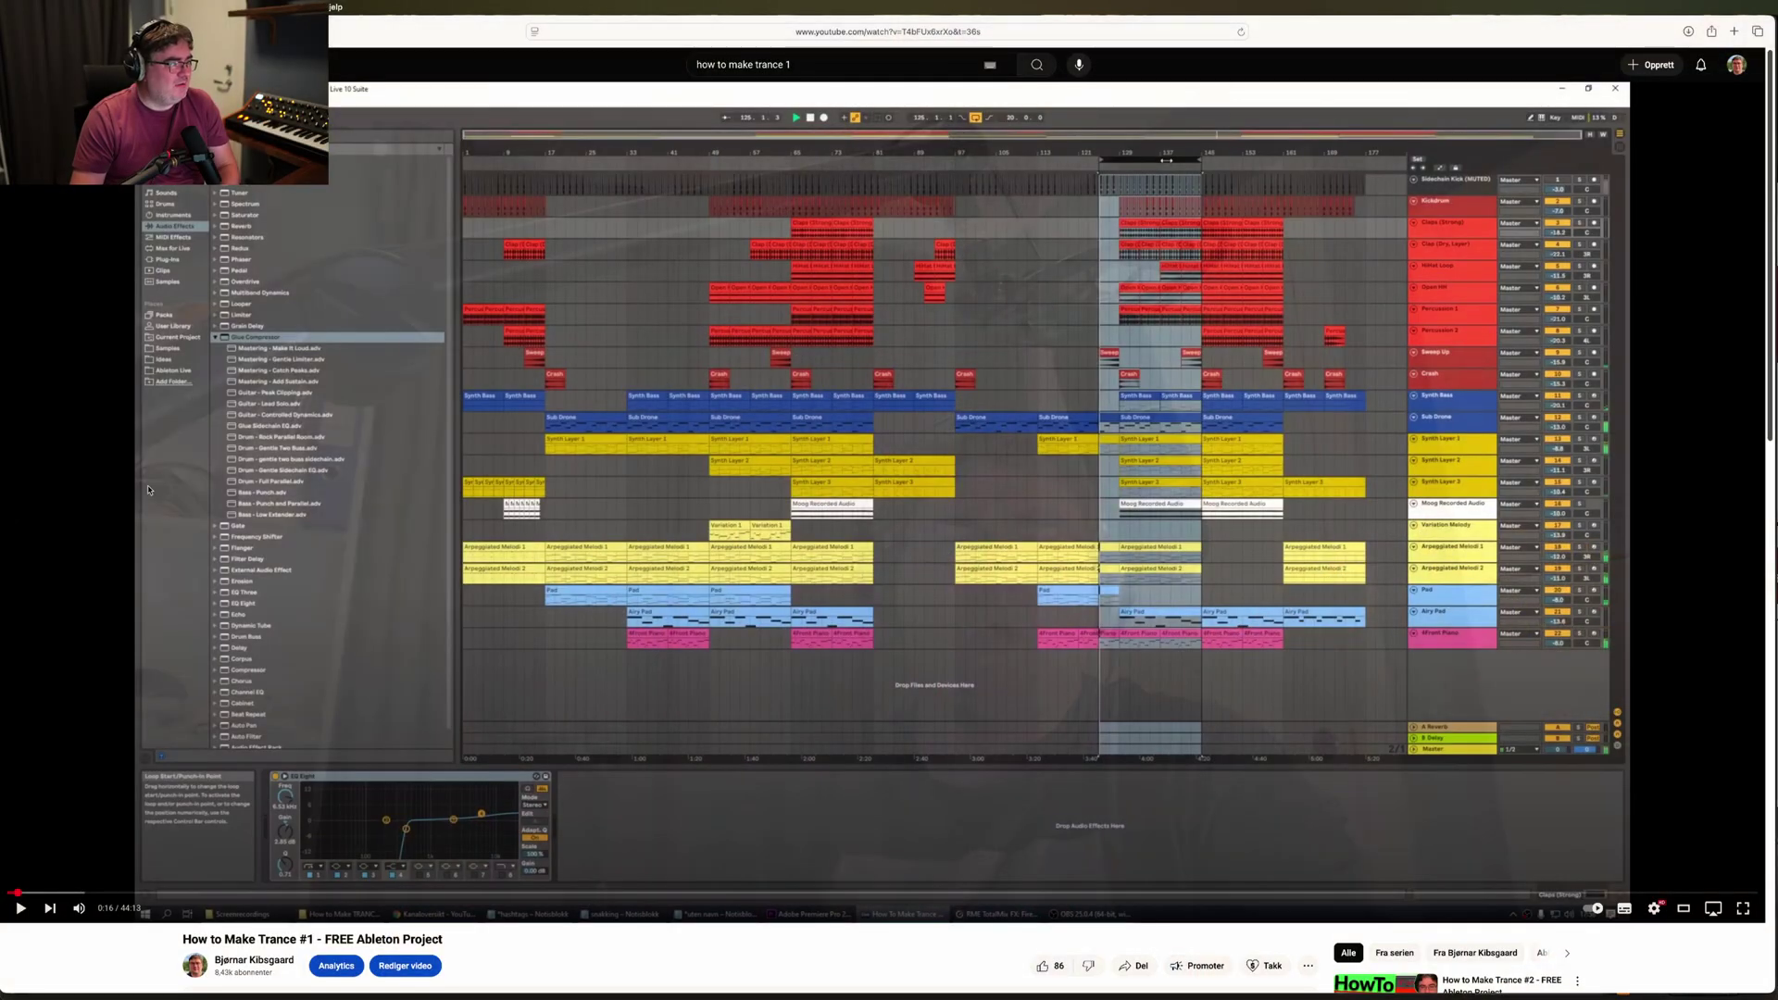
# Start playback of the How to Make Trance #1 tutorial video on YouTube.
pyautogui.click(20, 909)
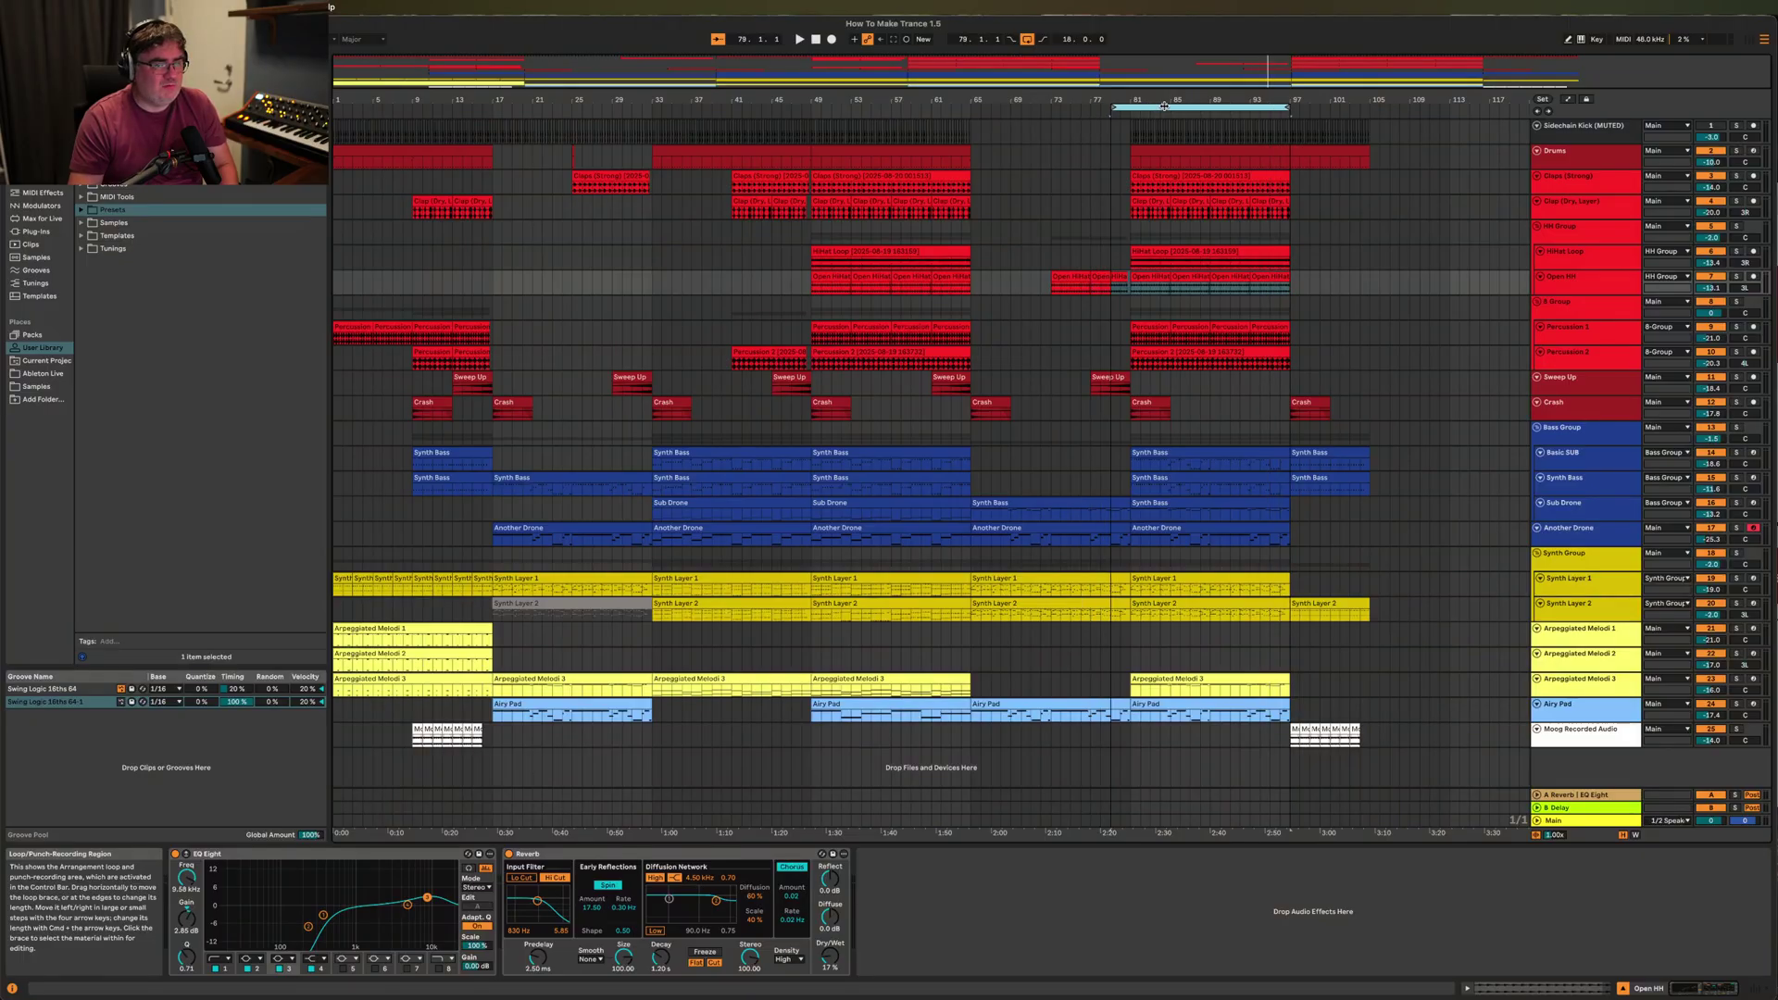
# Play the arrangement with the loop brace moved to a 16-bar section starting around bar 48.
pyautogui.press('space')
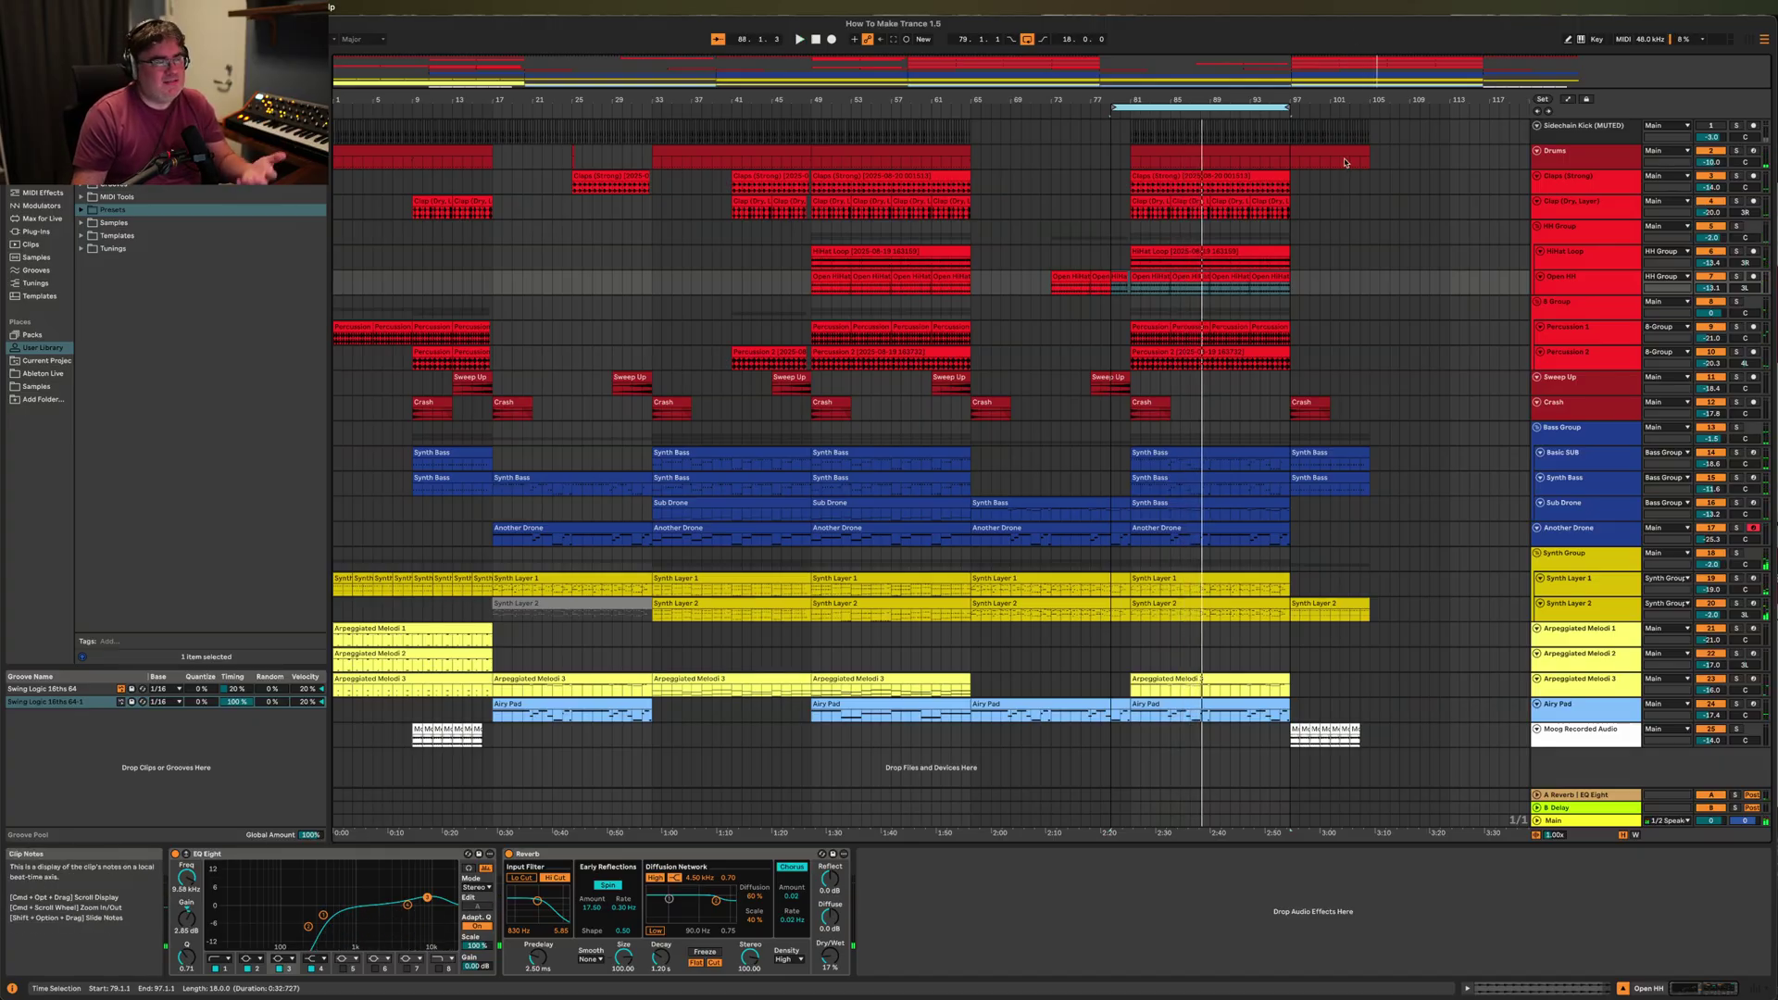
pyautogui.moveTo(1176, 109); pyautogui.dragTo(850, 149)
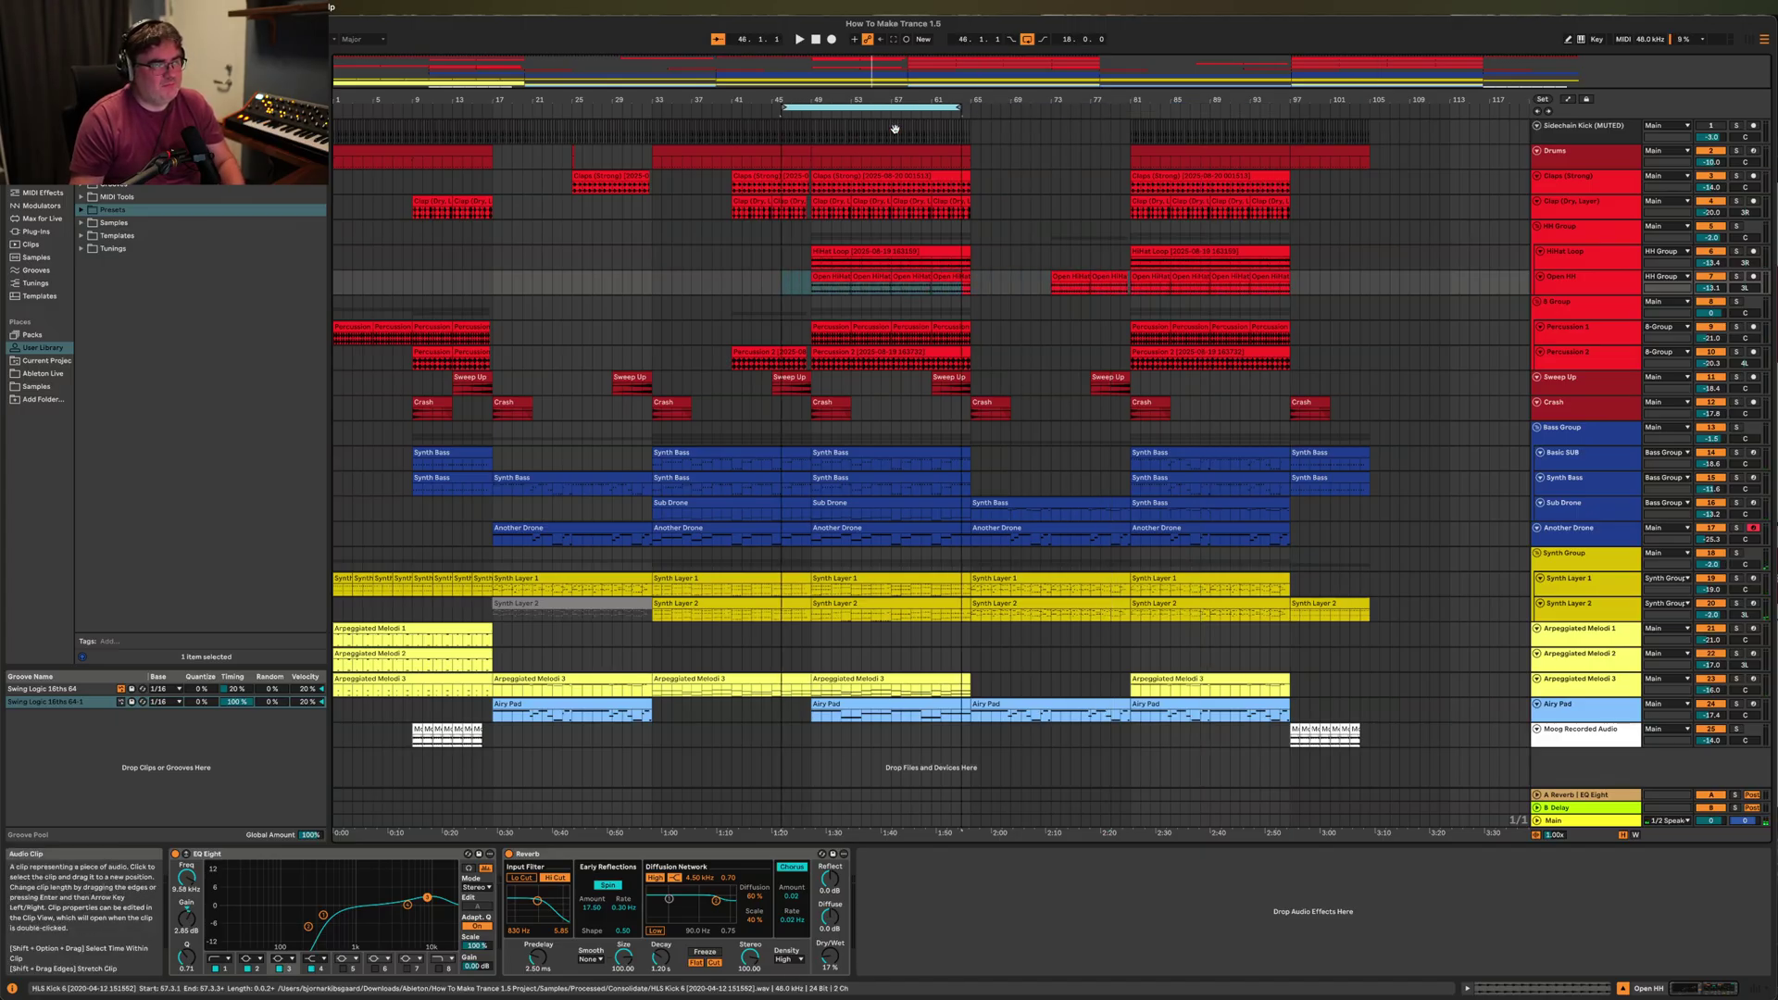
pyautogui.press('space')
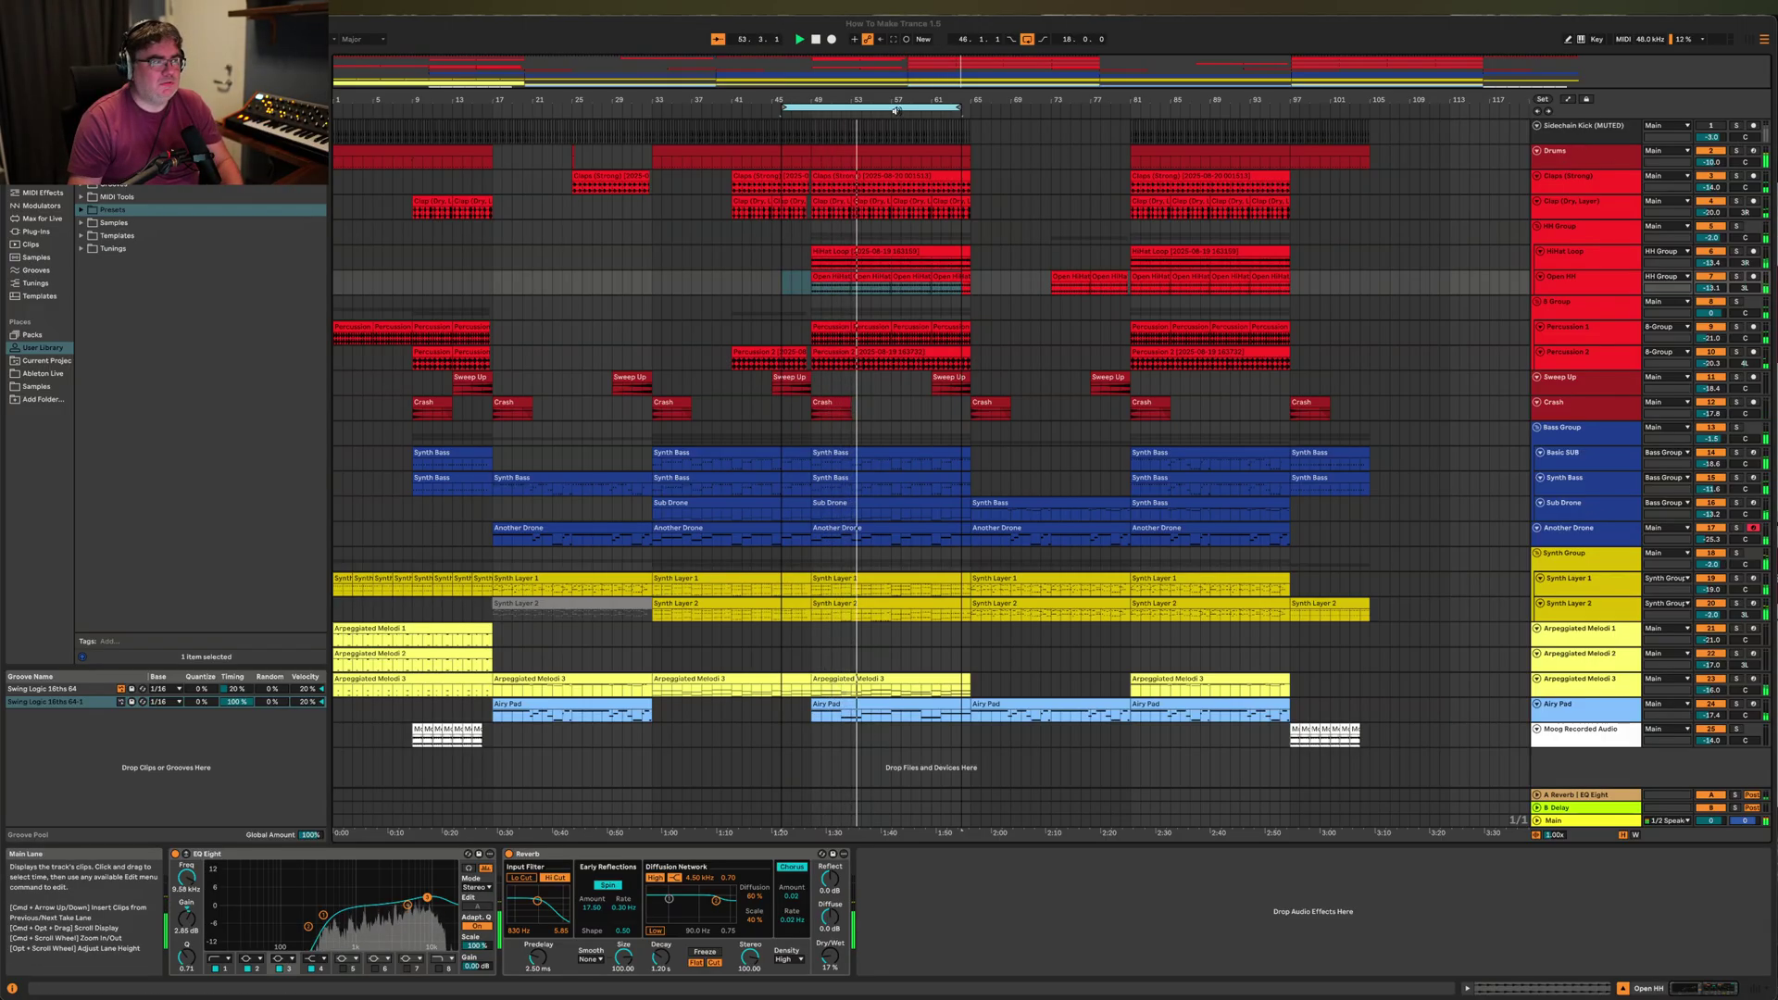
pyautogui.moveTo(930, 112); pyautogui.dragTo(938, 106)
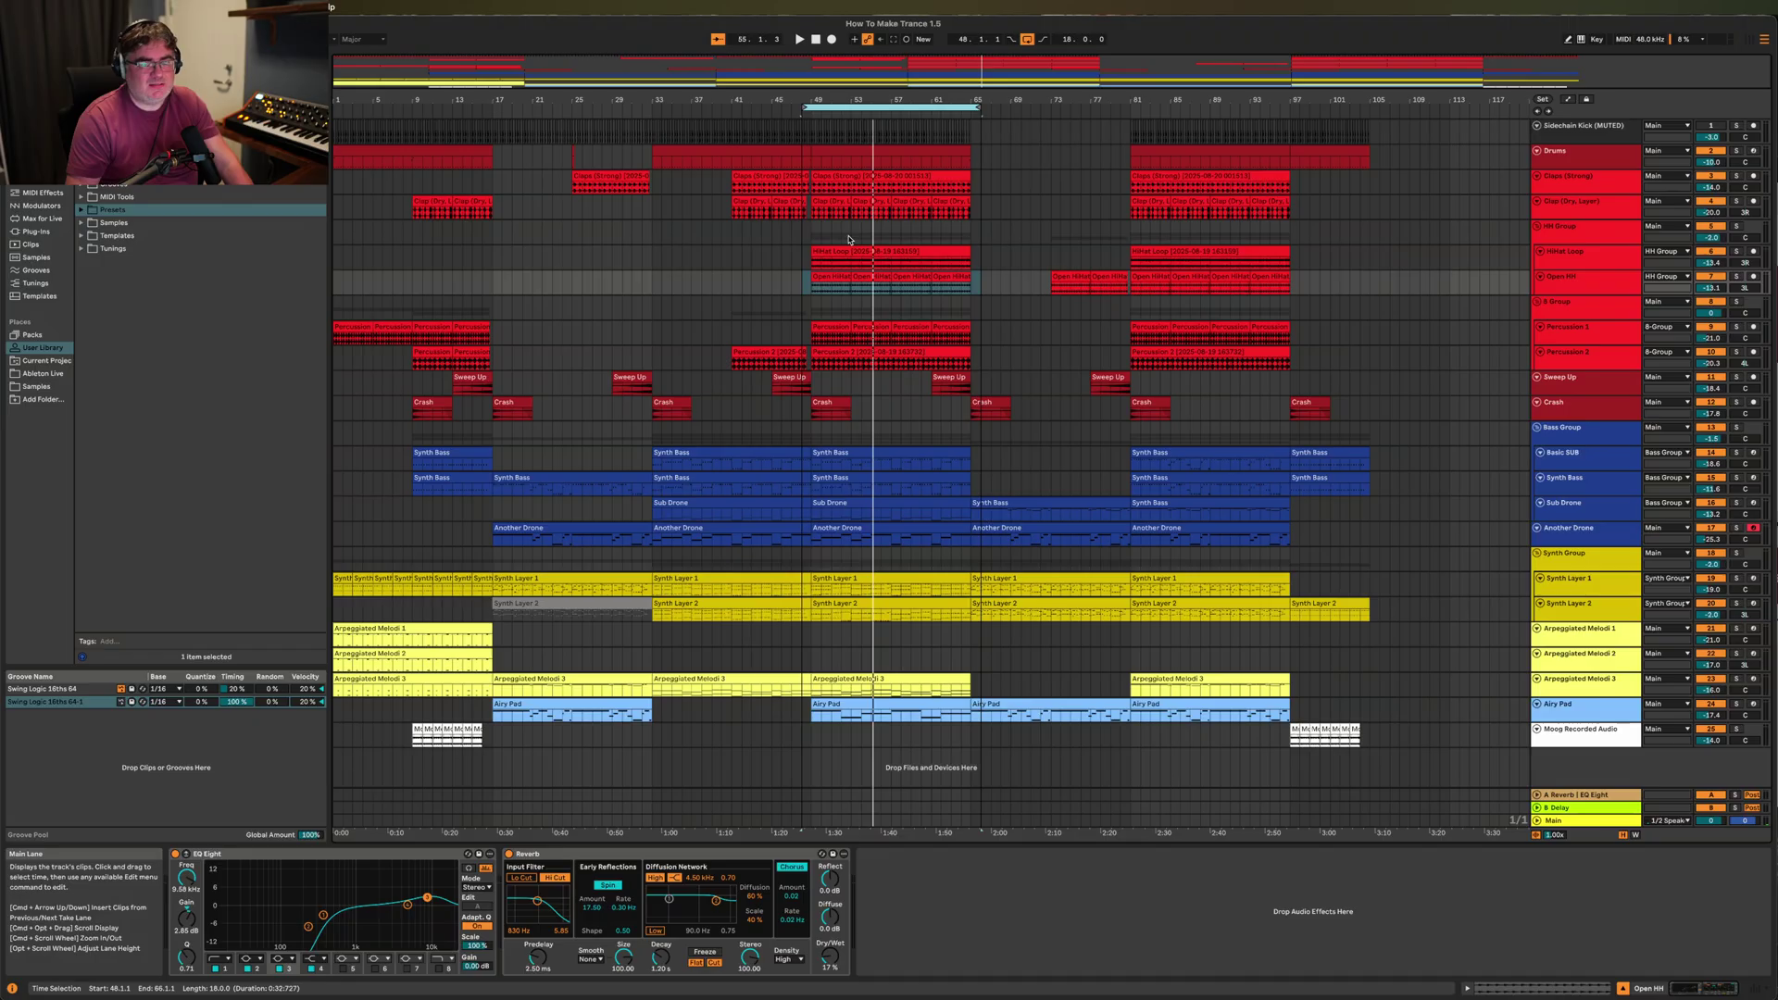
# Reposition and stretch the loop brace, then pull its start marker to about bar 49.
pyautogui.moveTo(879, 108); pyautogui.dragTo(1187, 131)
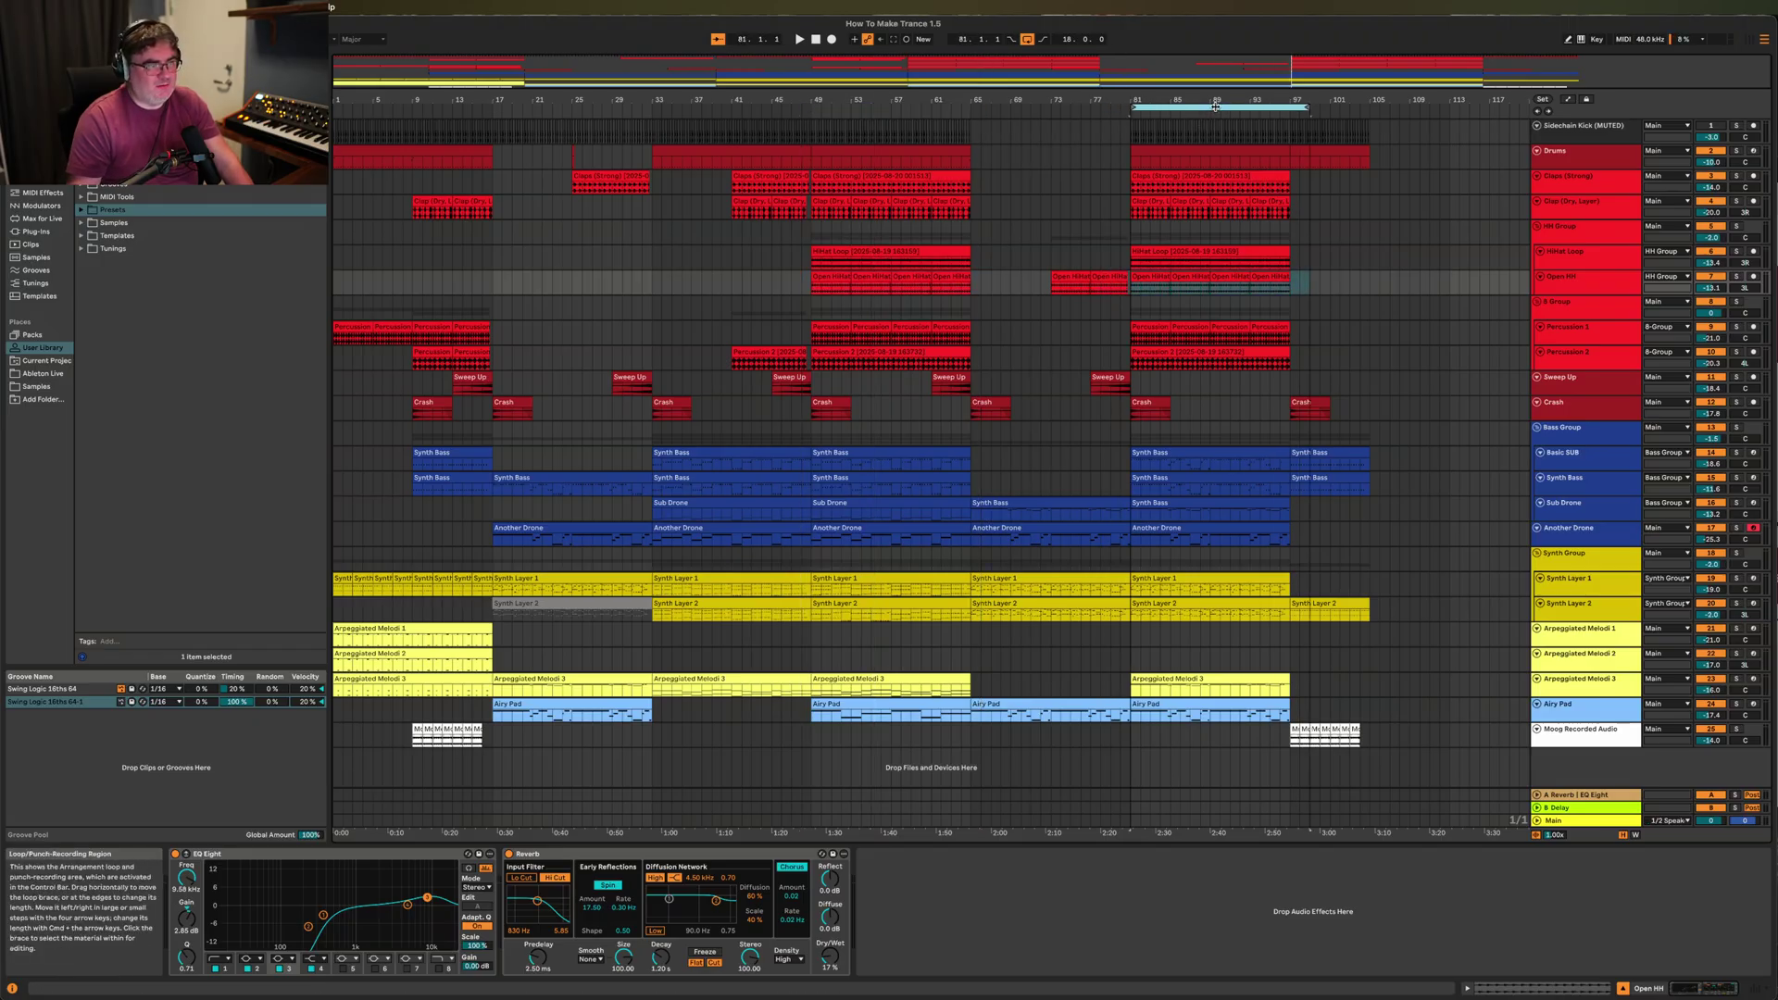
pyautogui.moveTo(1204, 130); pyautogui.dragTo(357, 151)
pyautogui.moveTo(511, 108); pyautogui.dragTo(1383, 229)
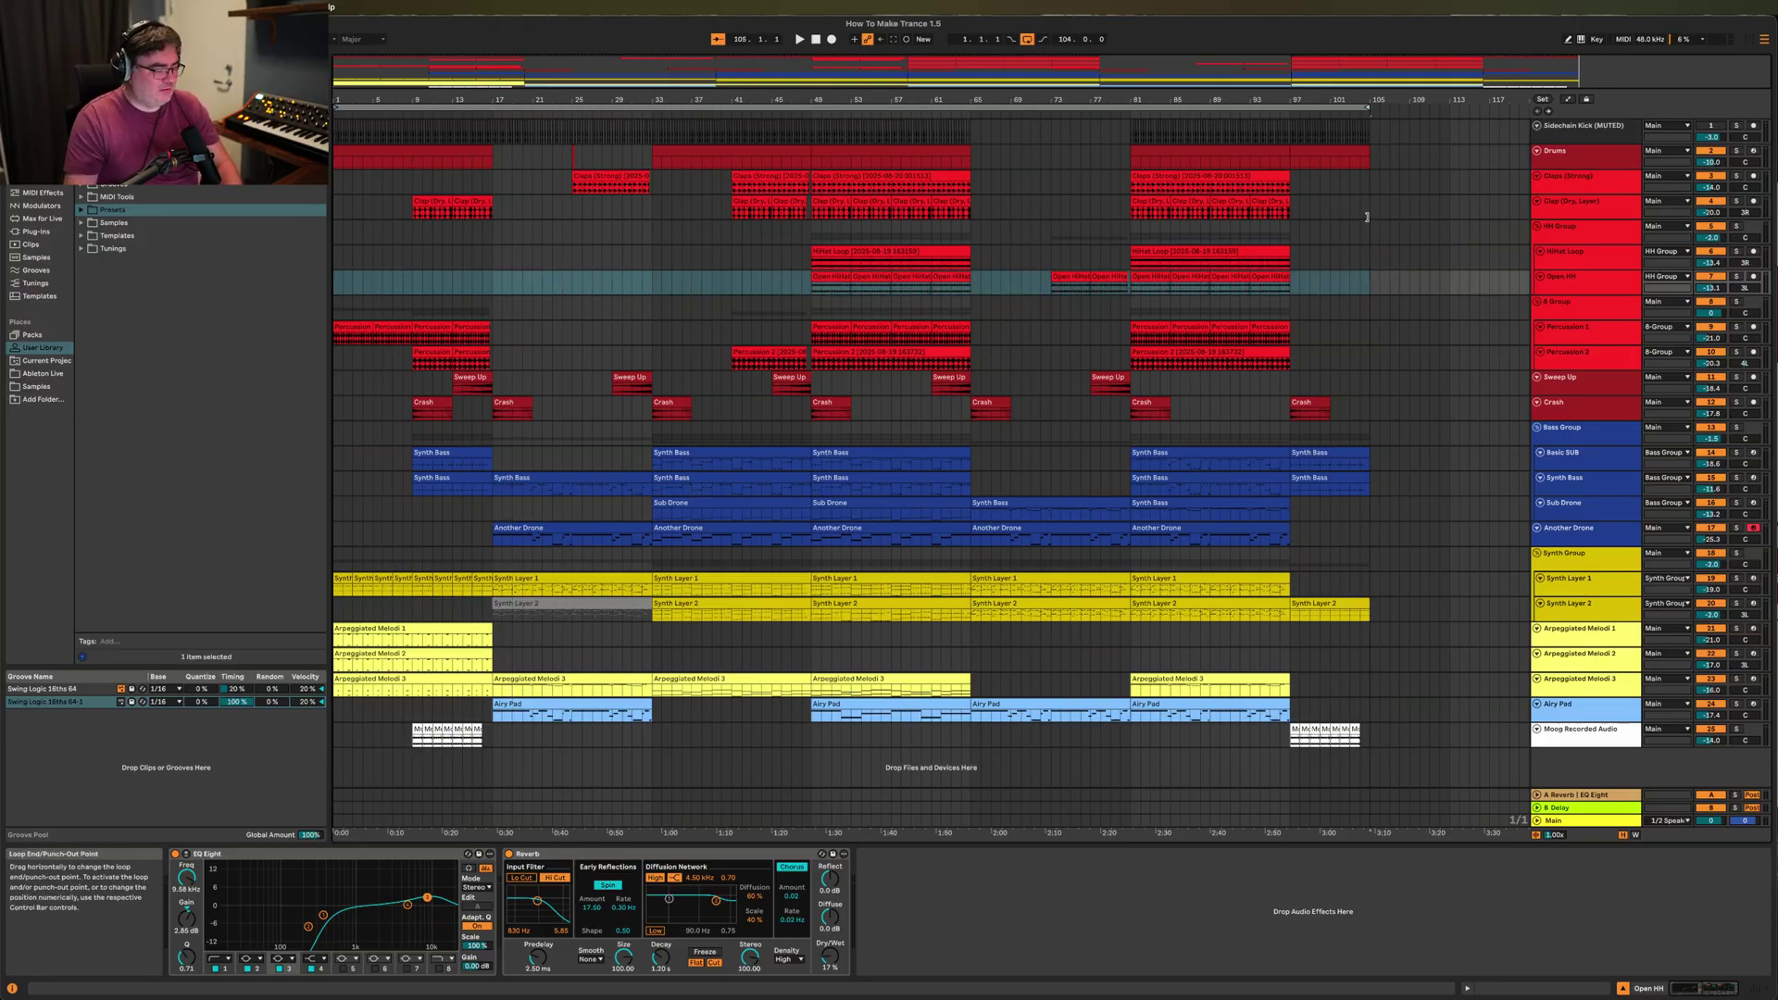
pyautogui.click(903, 108)
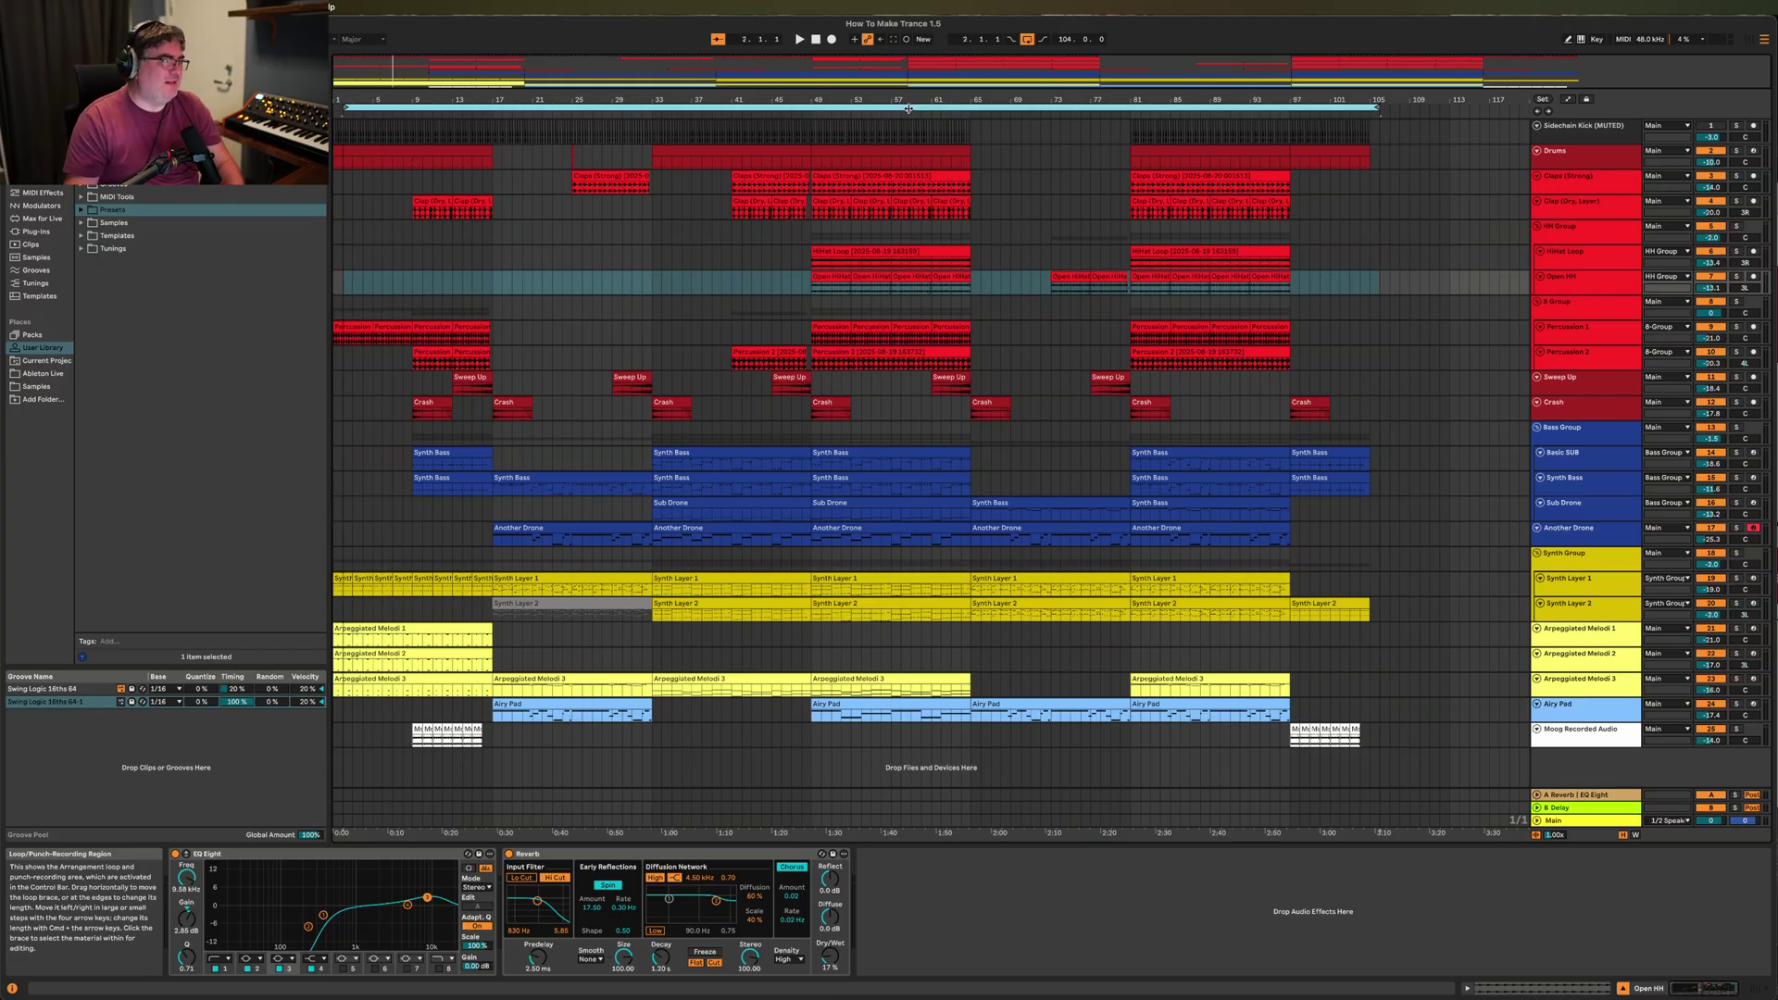
pyautogui.moveTo(873, 109); pyautogui.dragTo(992, 103)
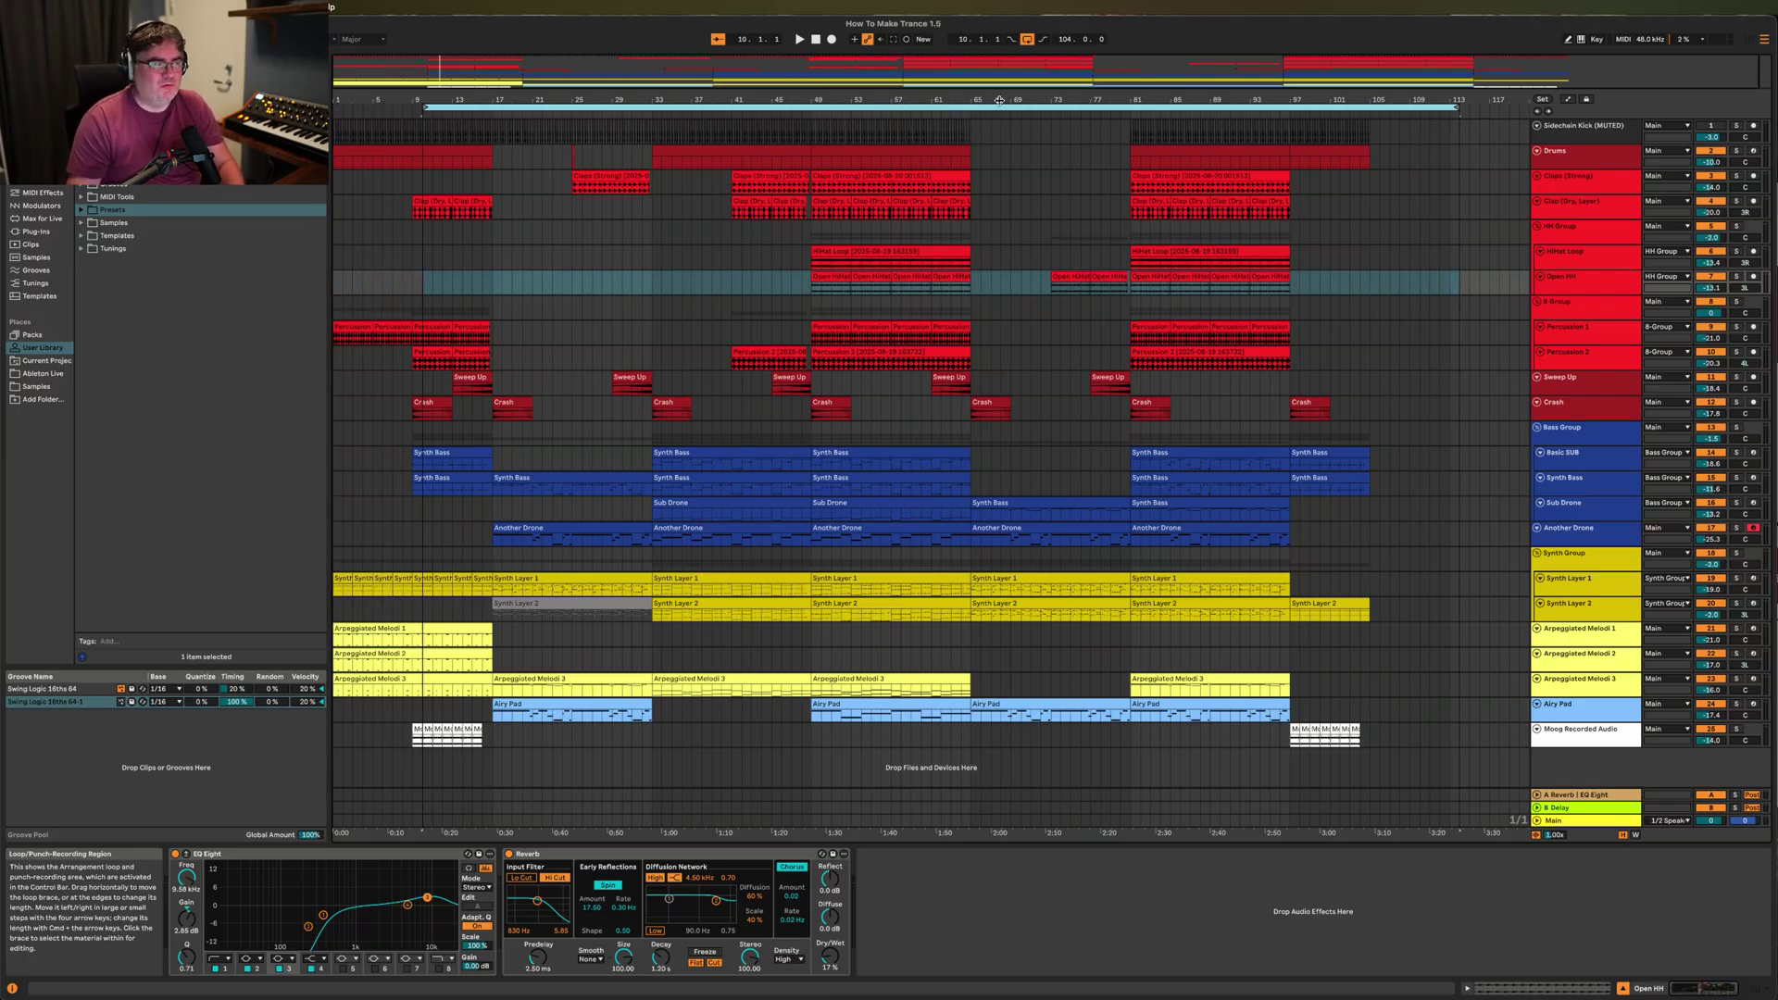
pyautogui.moveTo(423, 107); pyautogui.dragTo(834, 191)
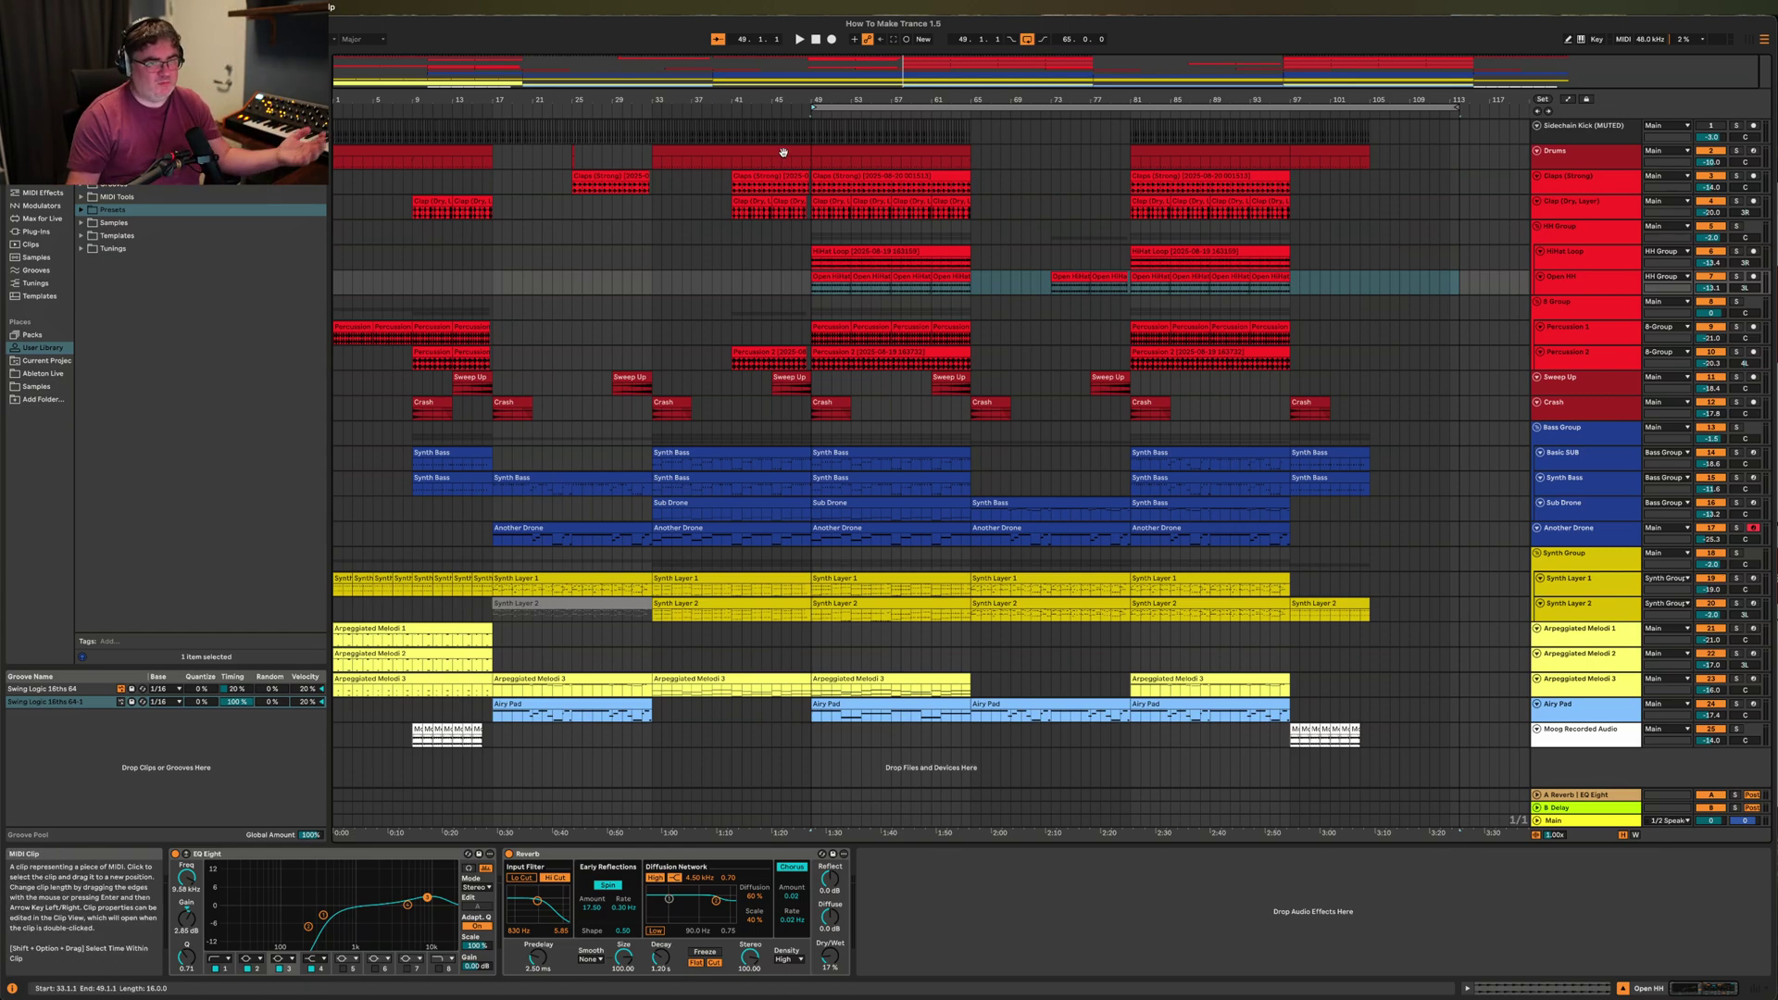
# Toggle the Drums group's EQ Eight off and on repeatedly to compare, leaving it active.
pyautogui.click(1207, 146)
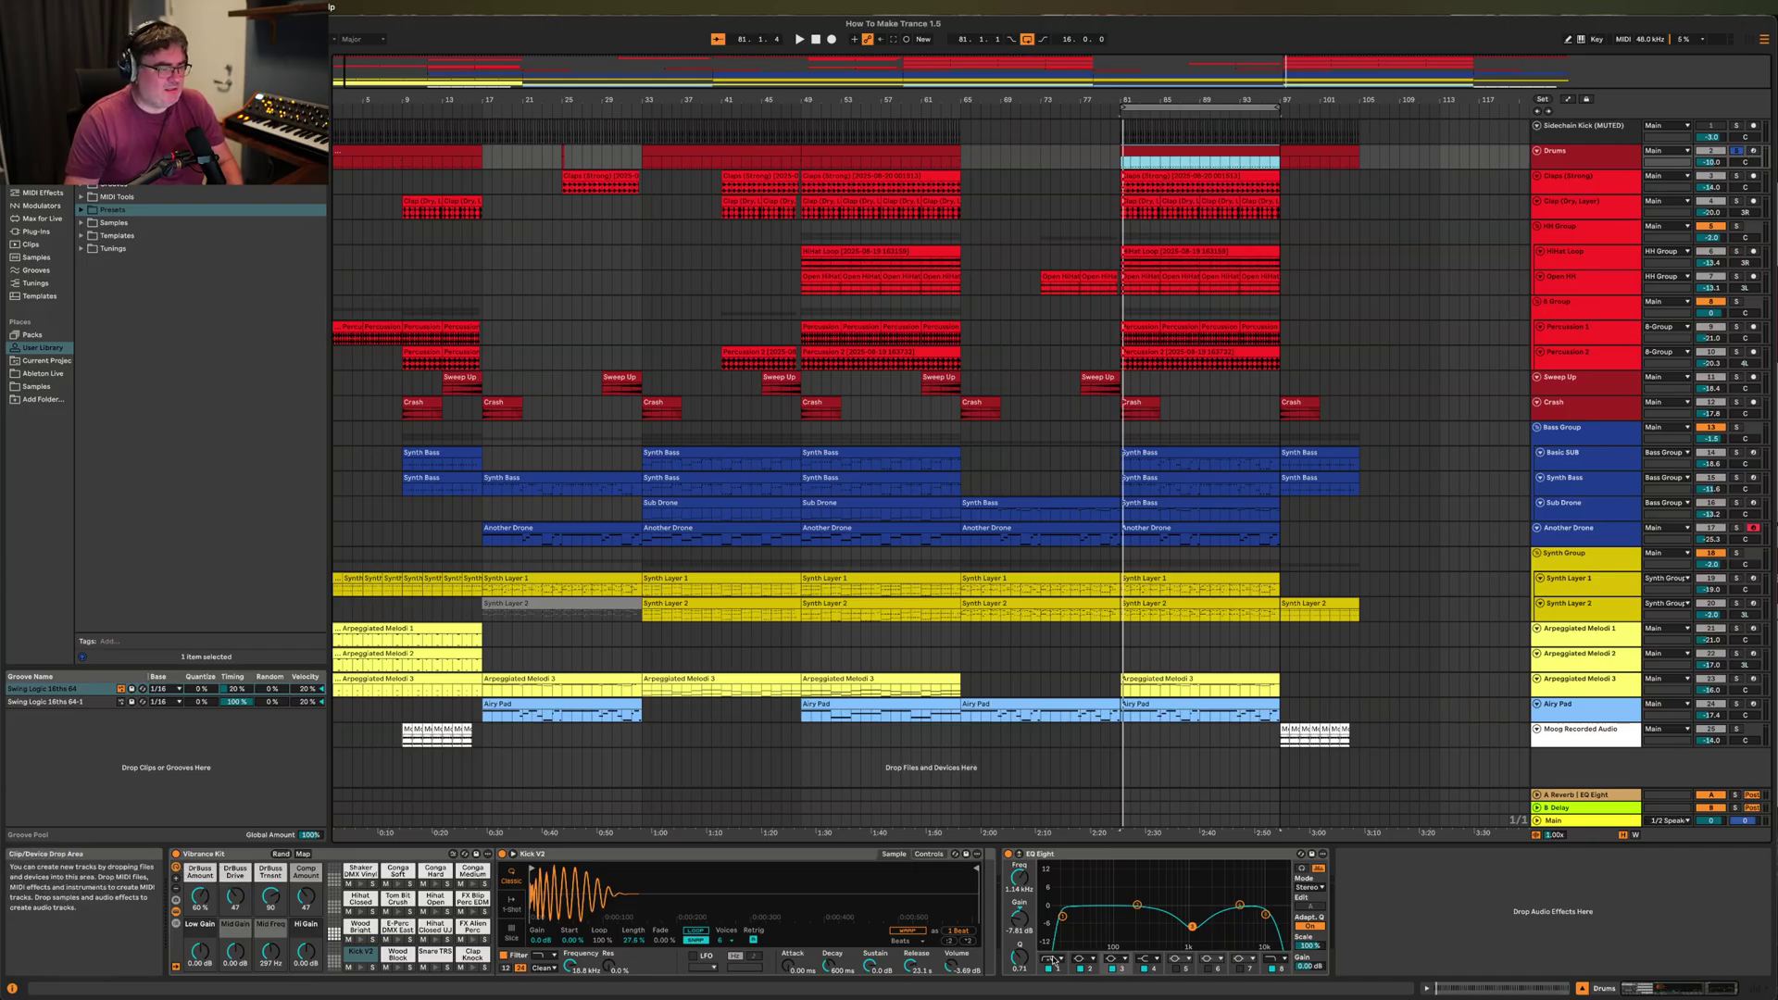
pyautogui.click(1146, 865)
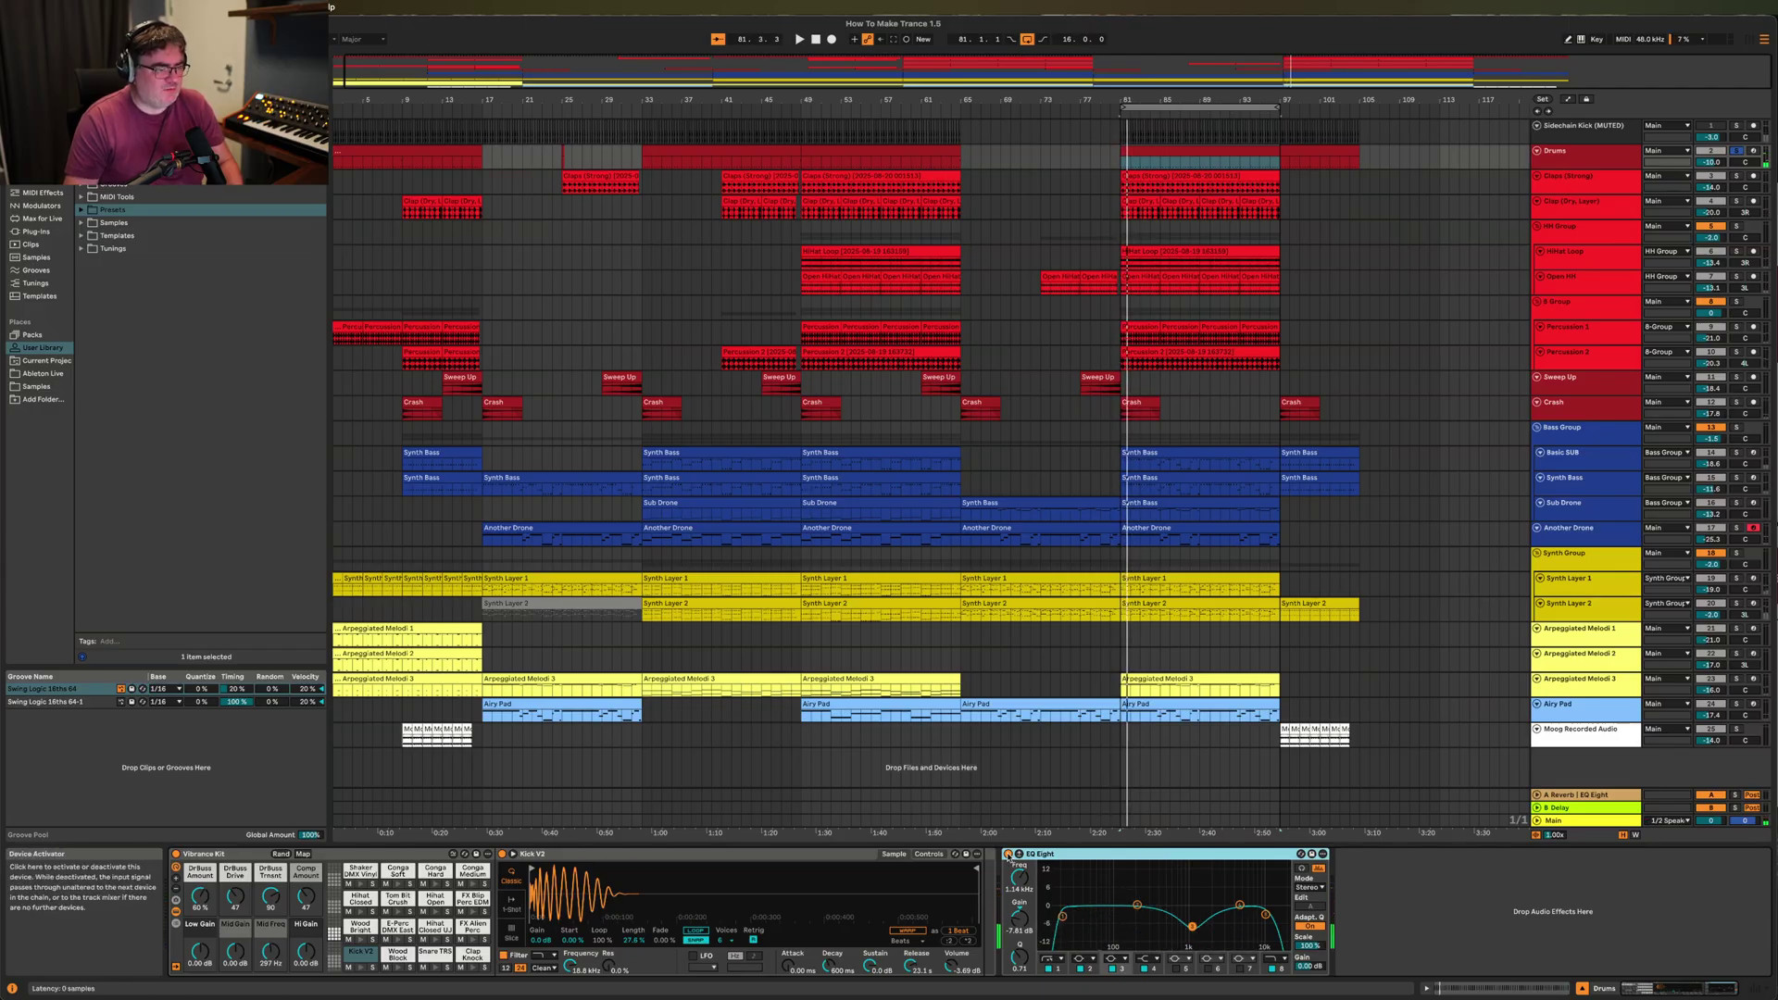
pyautogui.click(1007, 855)
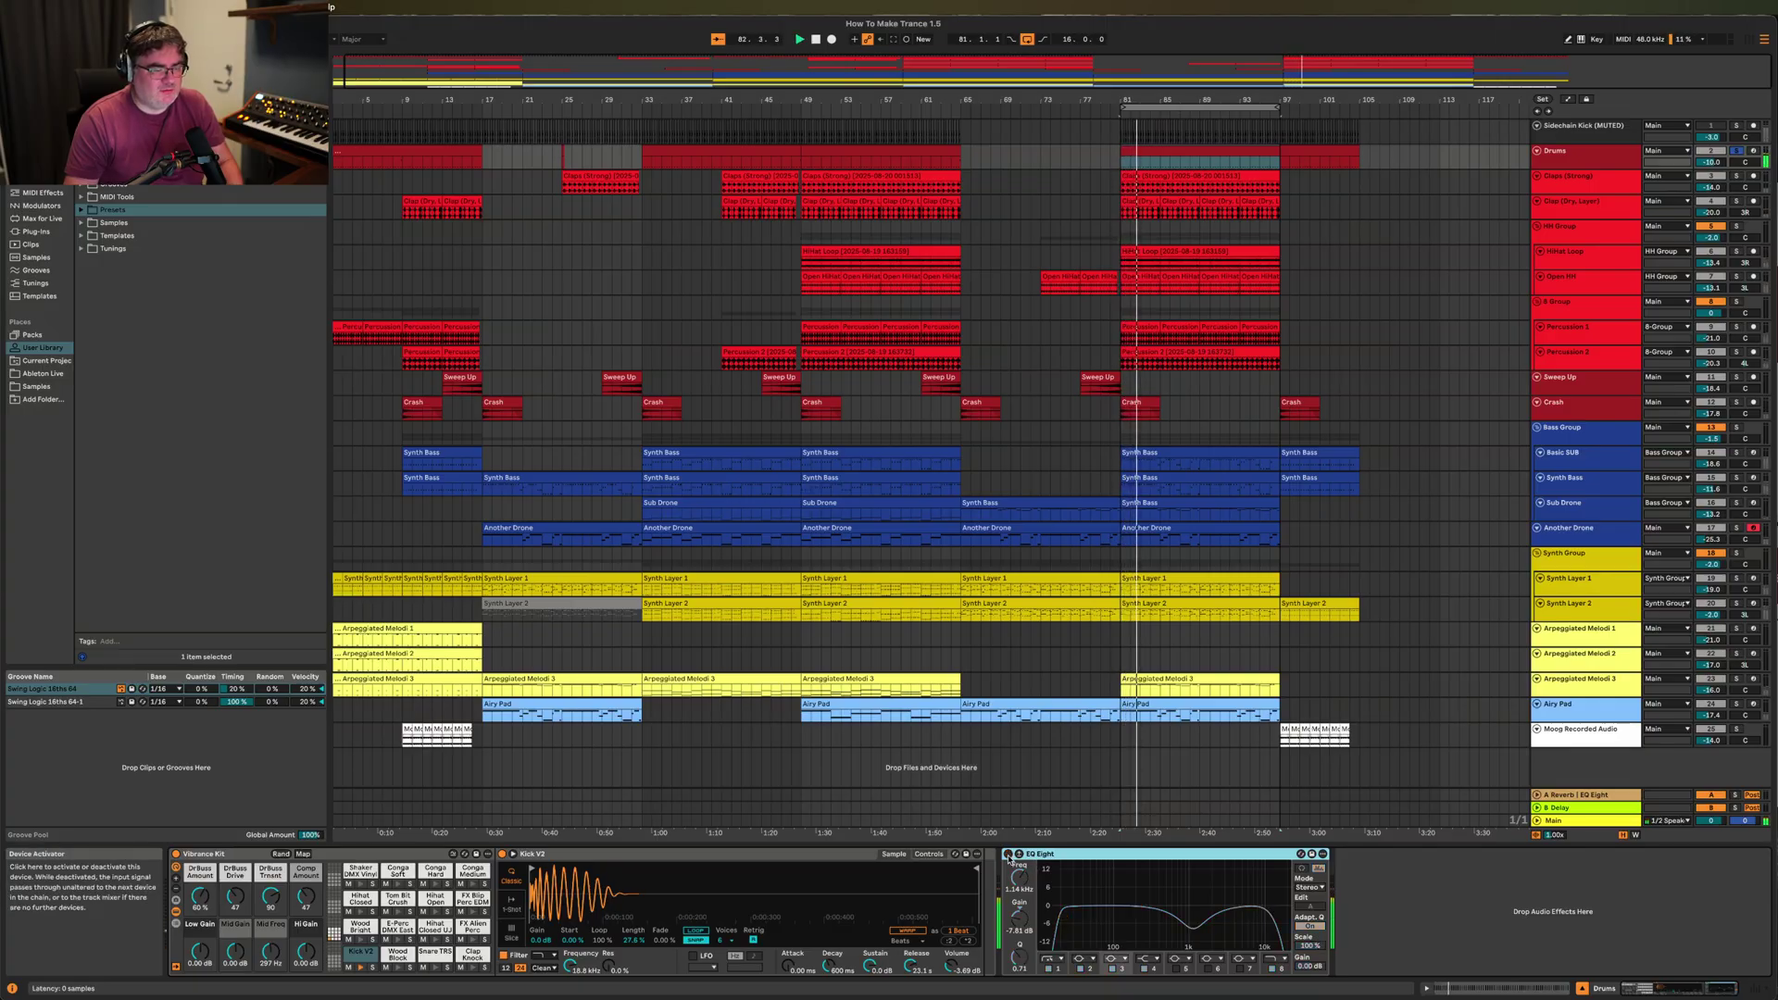
pyautogui.click(1007, 854)
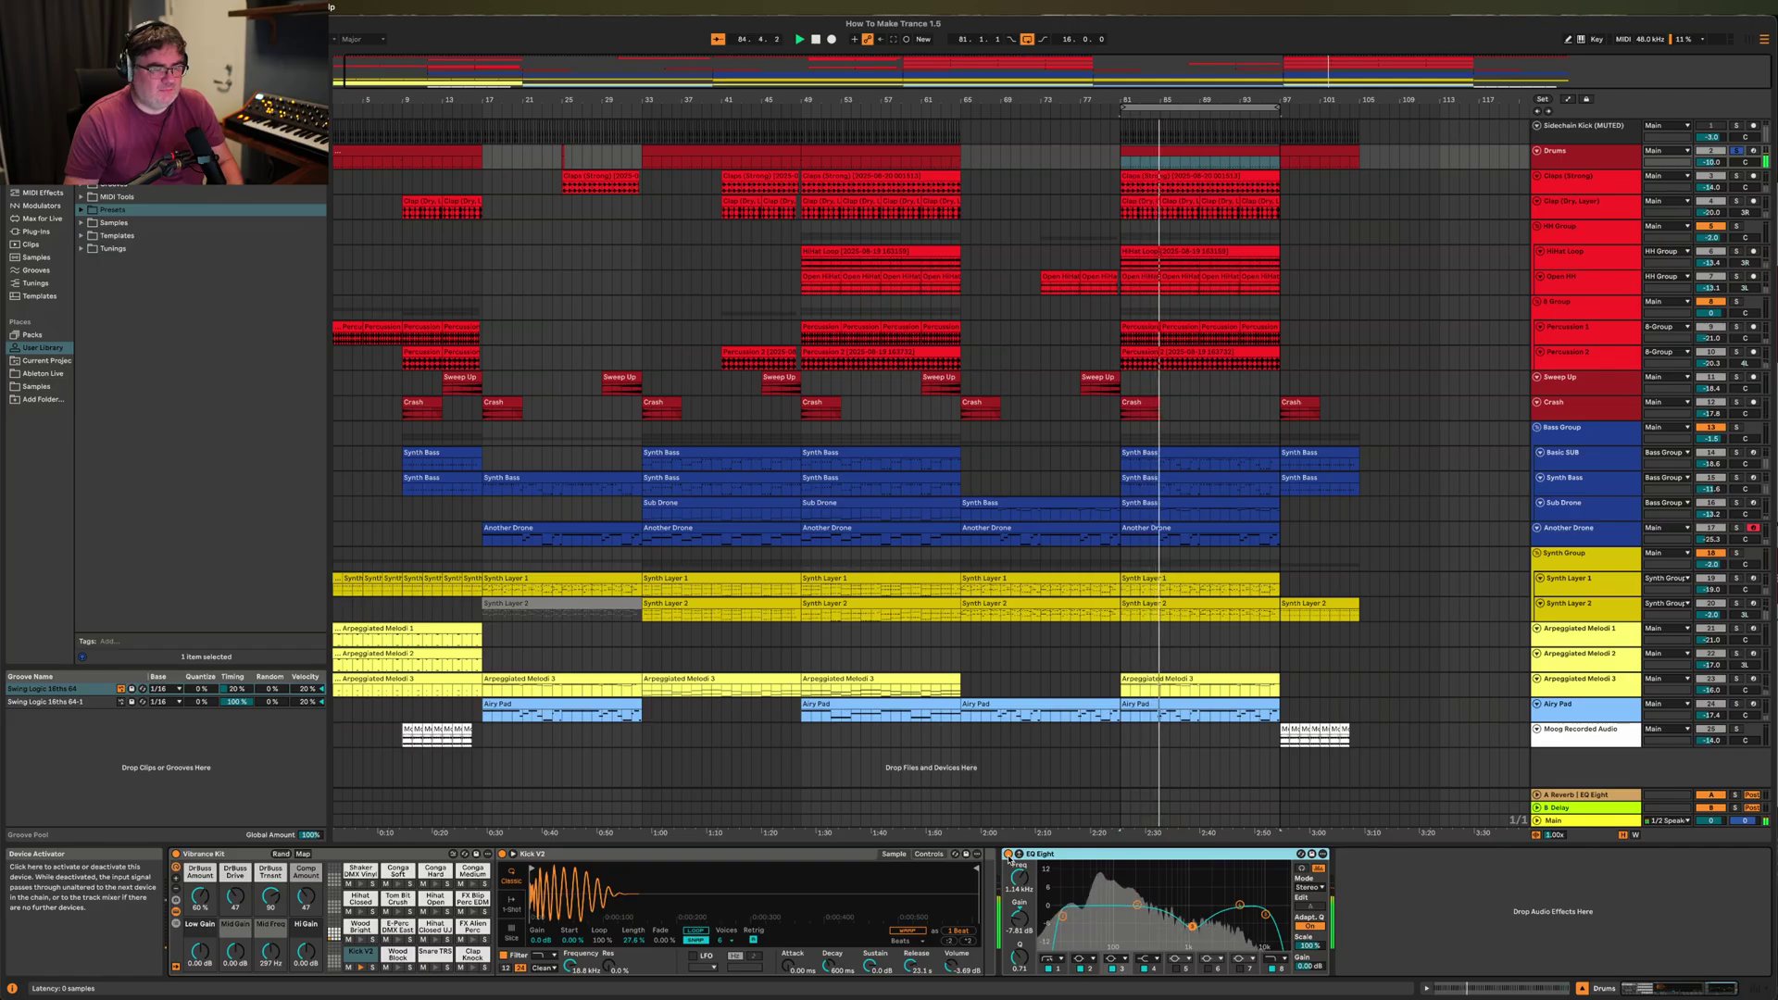
pyautogui.click(1007, 855)
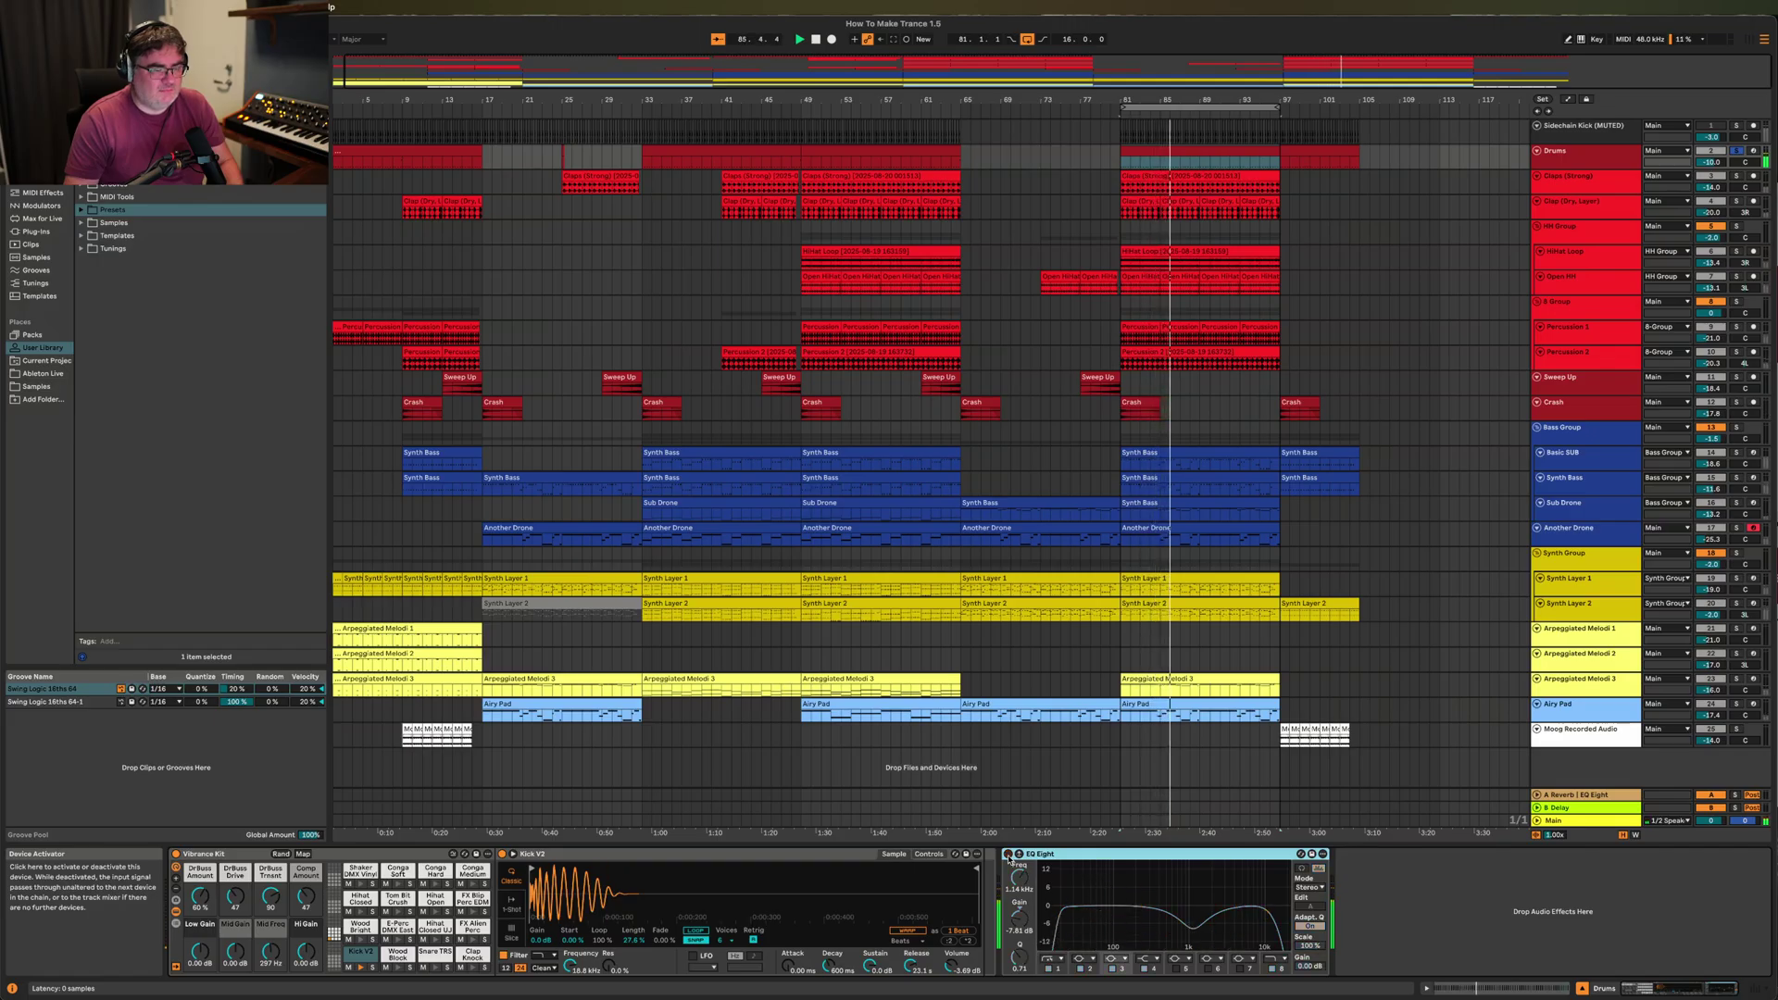
pyautogui.click(1007, 855)
pyautogui.click(1007, 854)
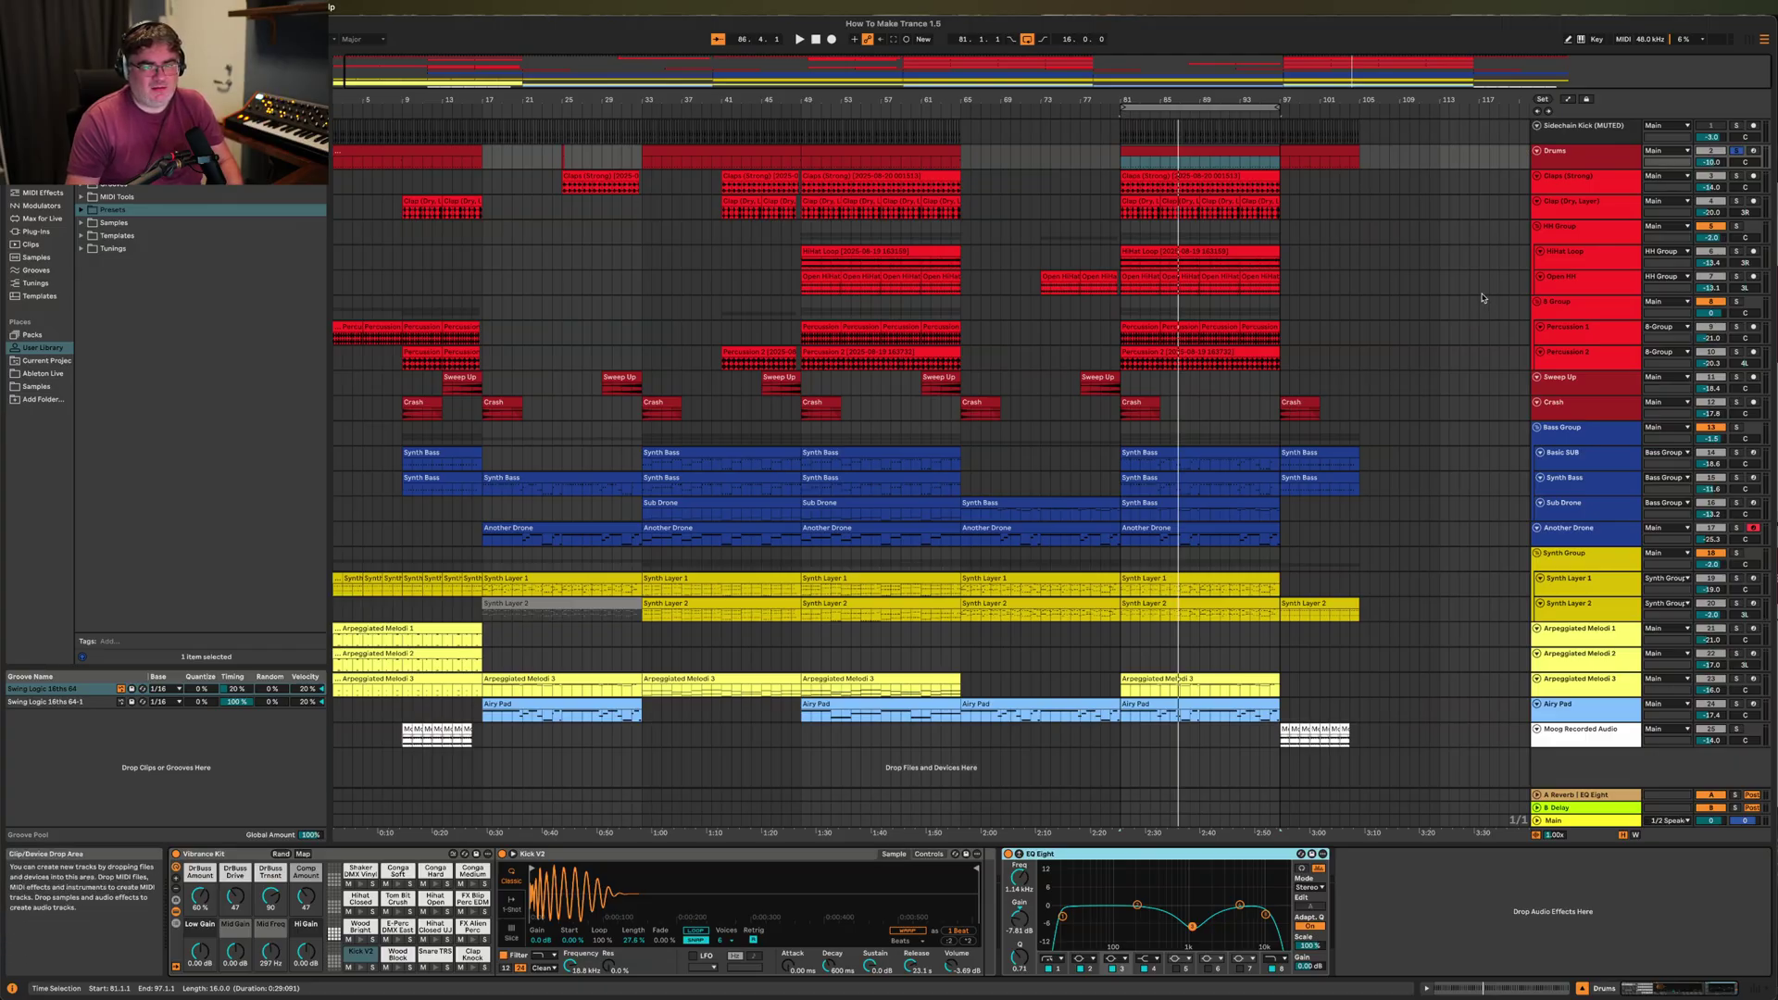
# Inspect the Claps, Clap (Dry, Layer), HiHat Loop, Open HH, Percussion 1 and 2 chains.
pyautogui.click(1574, 178)
pyautogui.click(1591, 211)
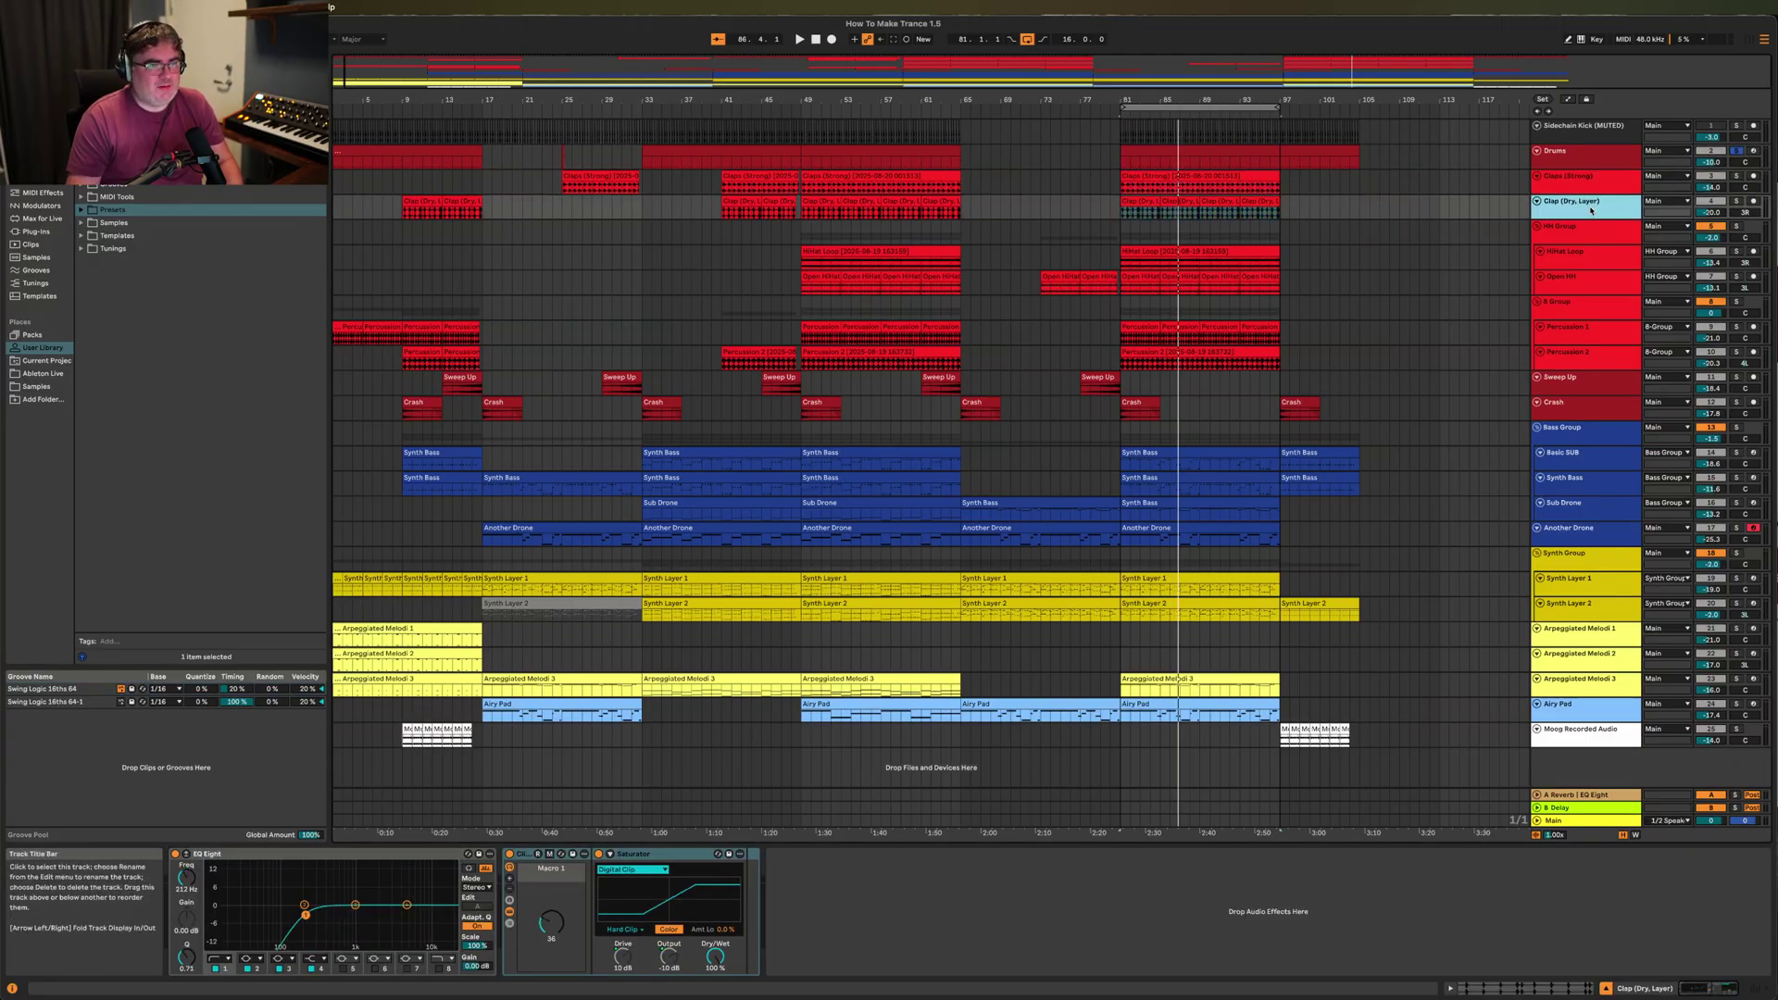
pyautogui.click(1575, 252)
pyautogui.click(1574, 277)
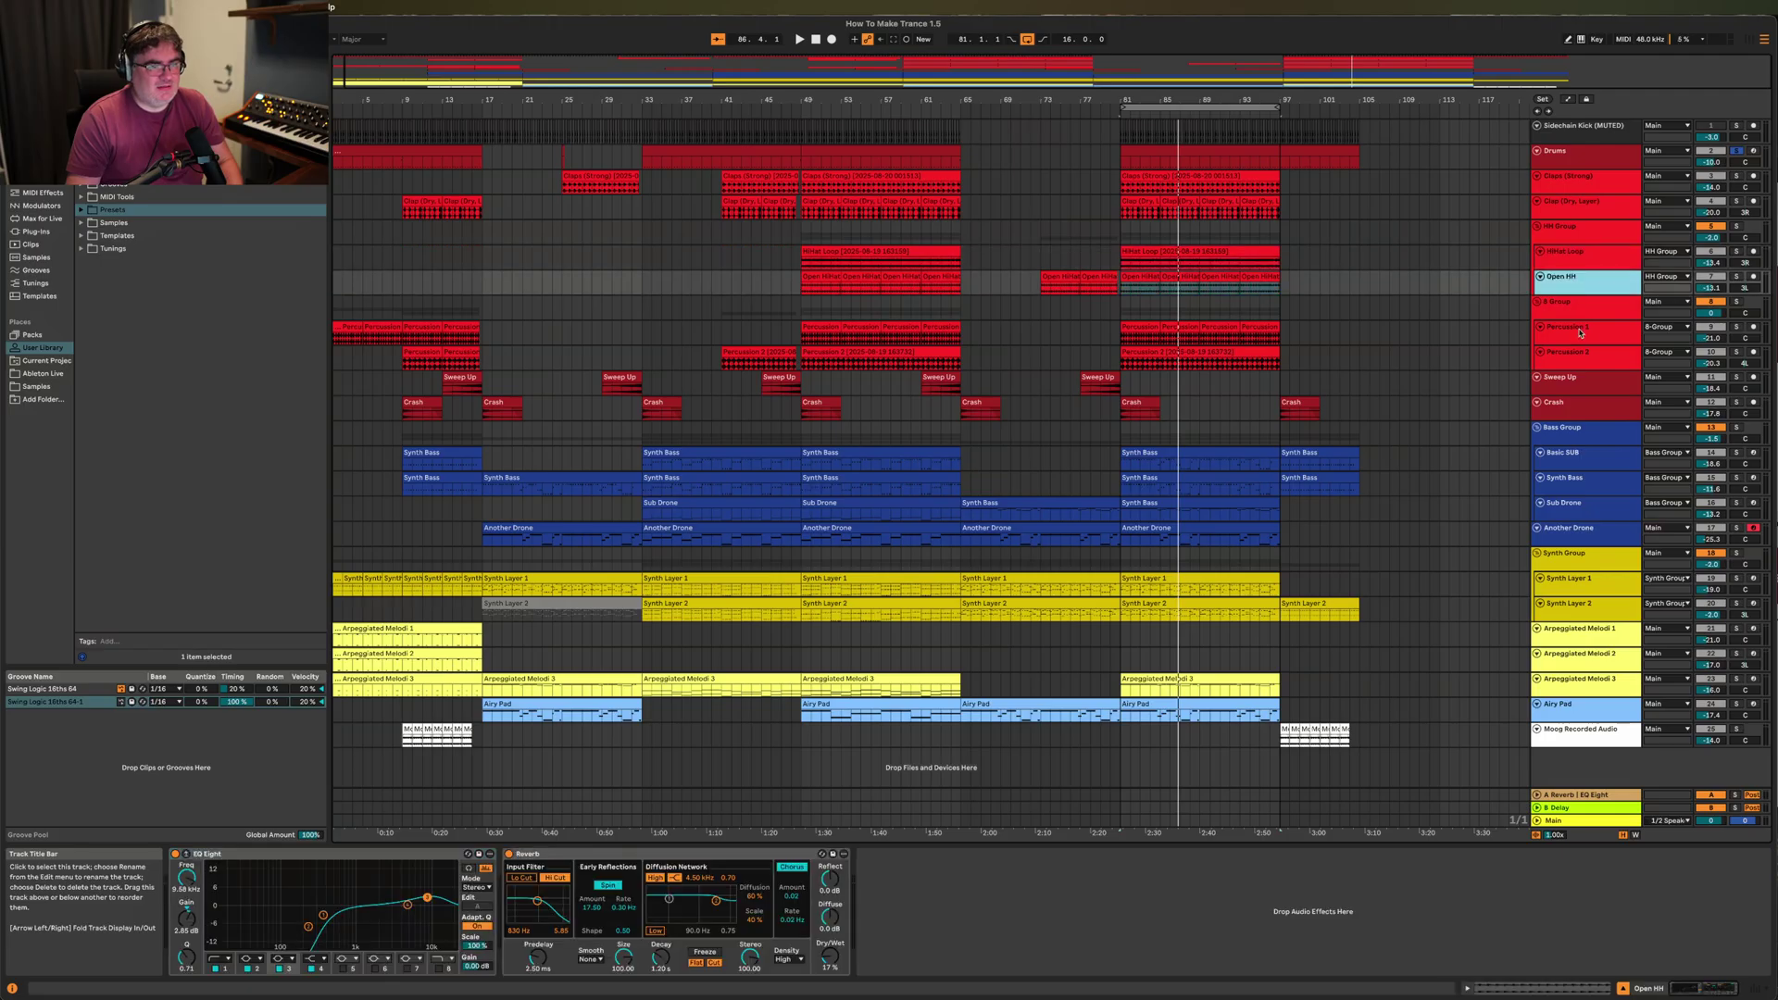
pyautogui.click(1580, 333)
pyautogui.click(1574, 347)
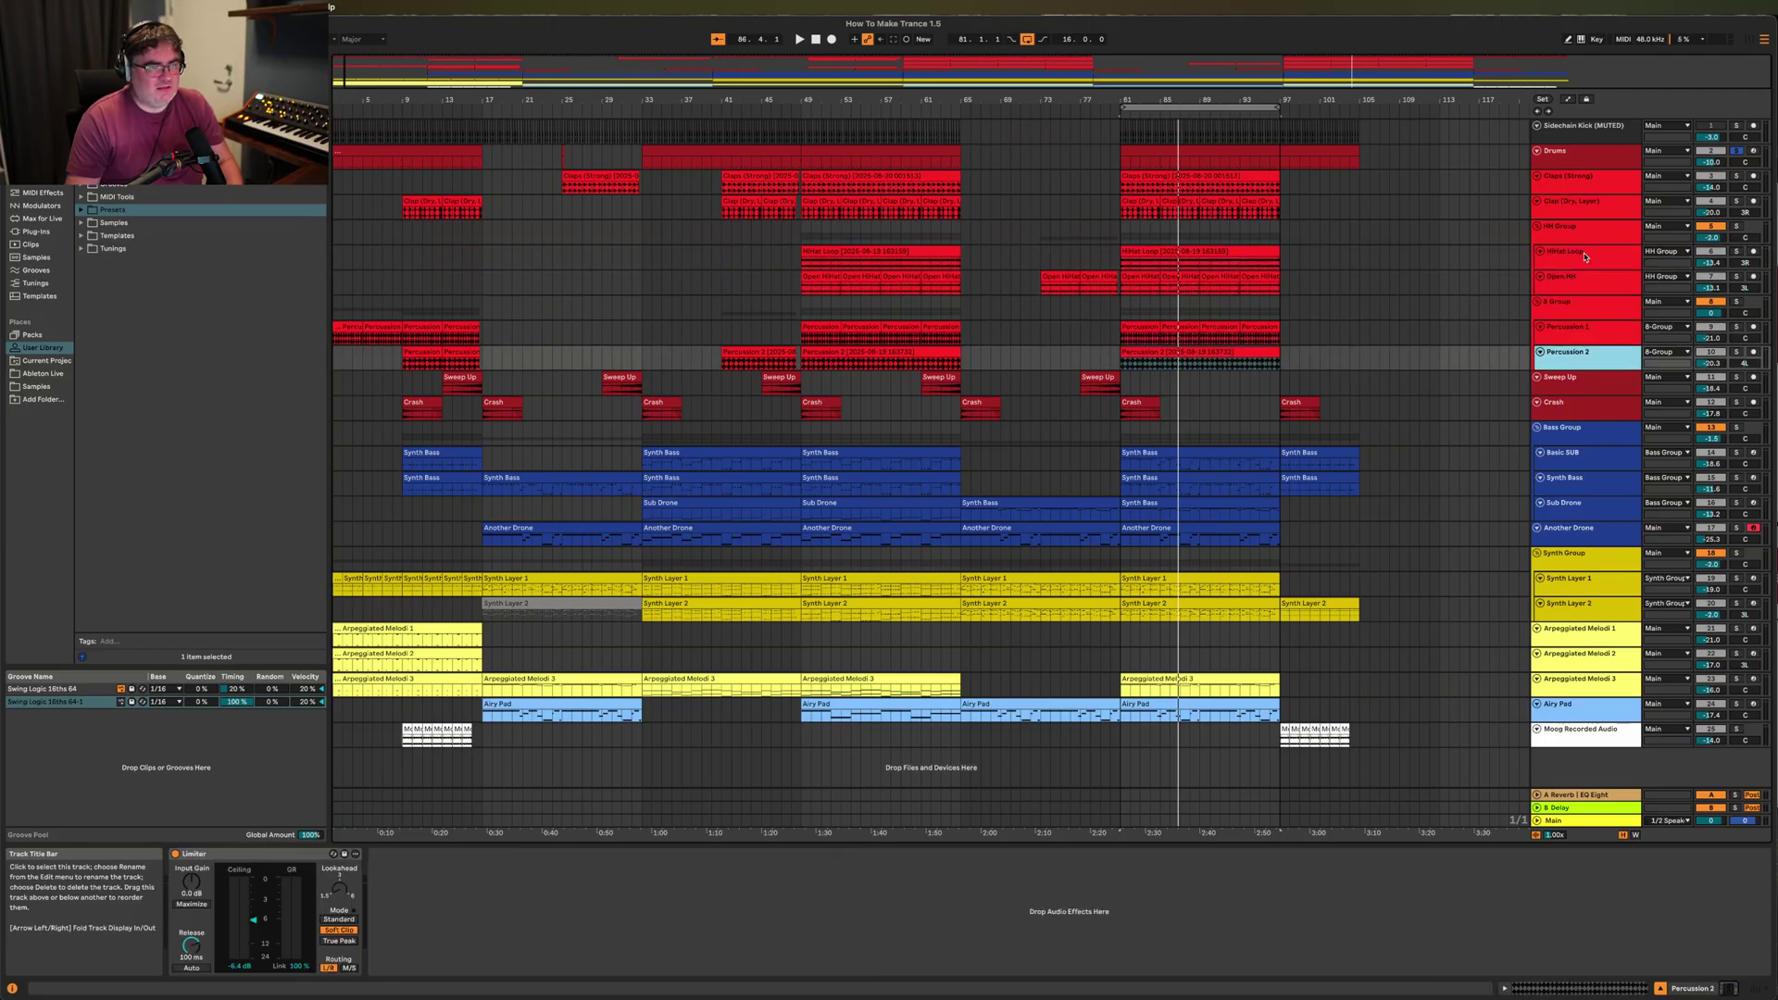
pyautogui.click(1586, 335)
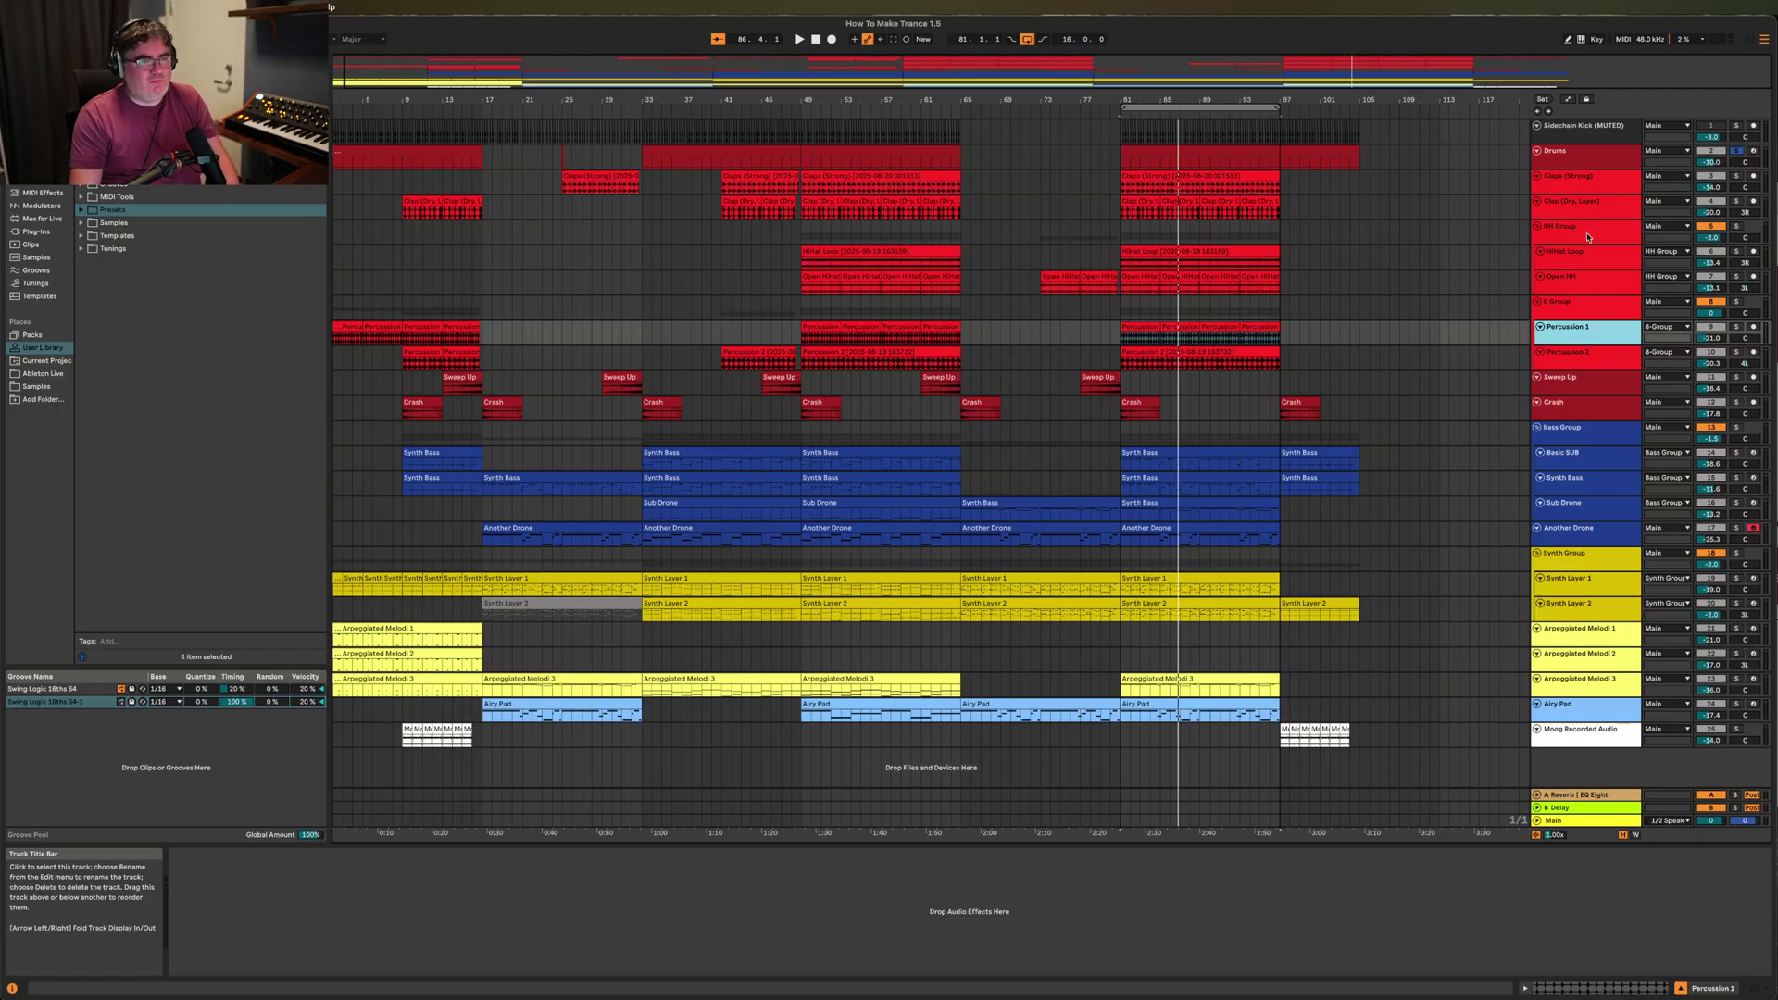
# Recheck the clap tracks' EQ and Saturator, then select the HiHat Loop clip with its Vocoder.
pyautogui.click(1594, 187)
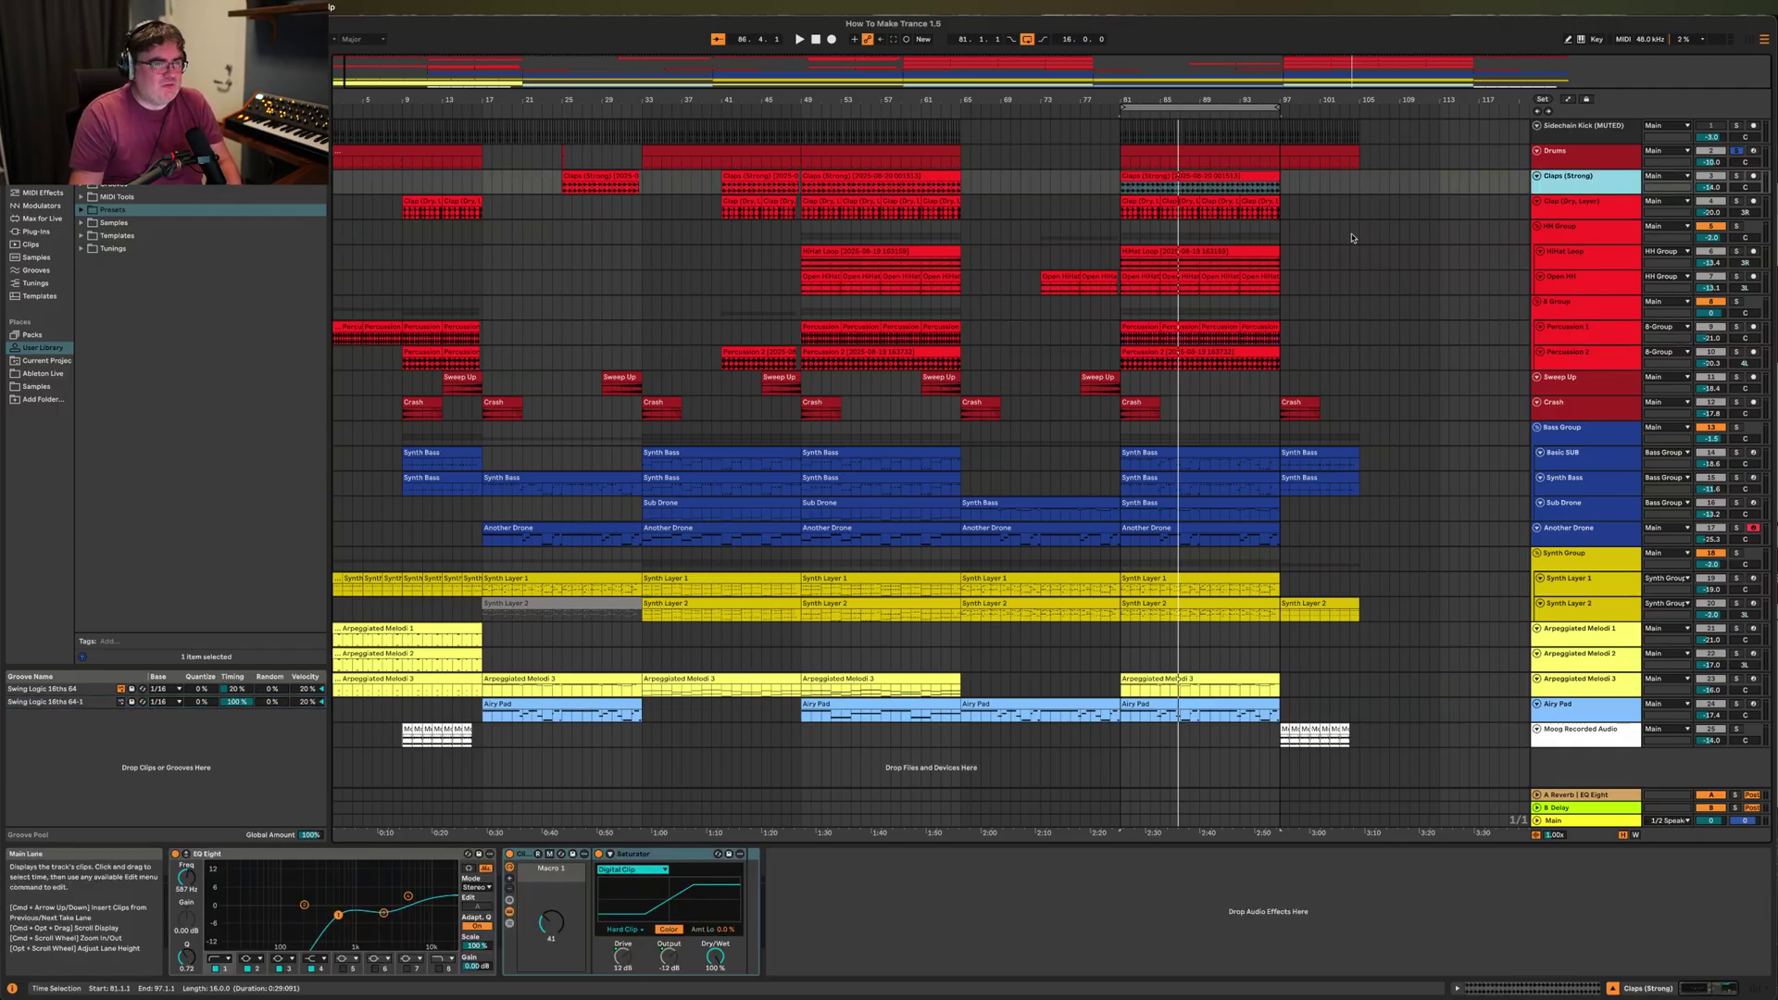
pyautogui.click(1583, 204)
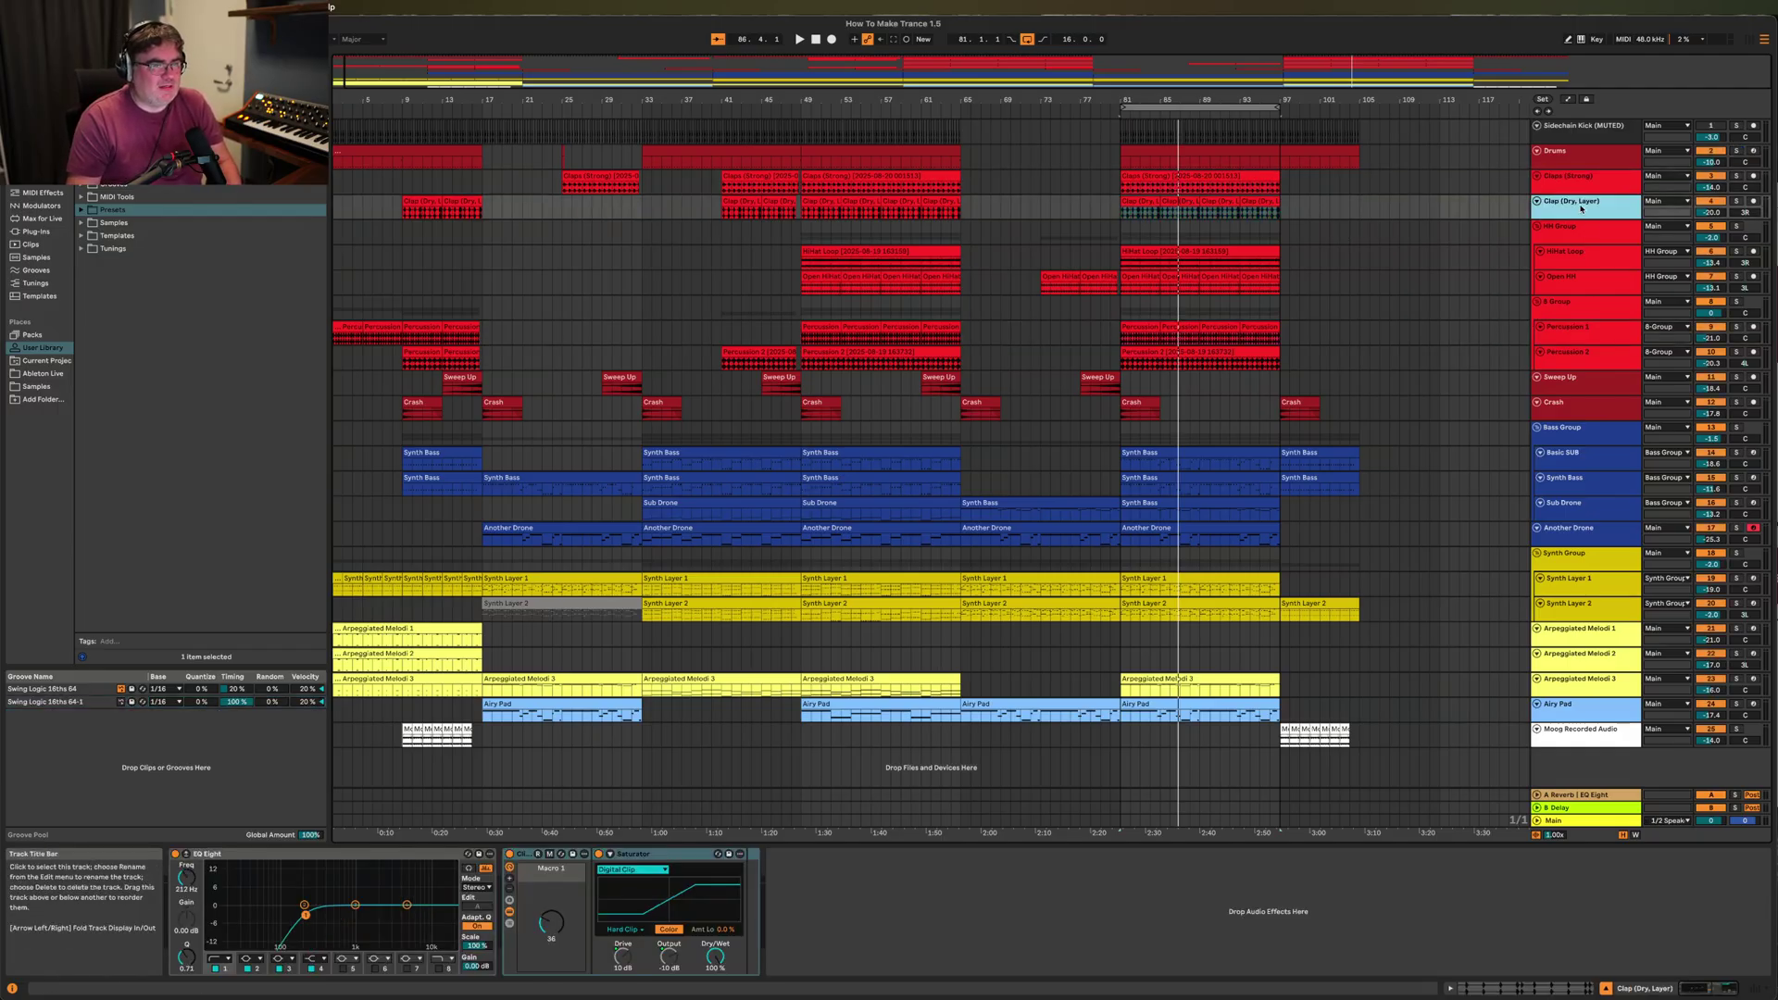
pyautogui.click(1132, 178)
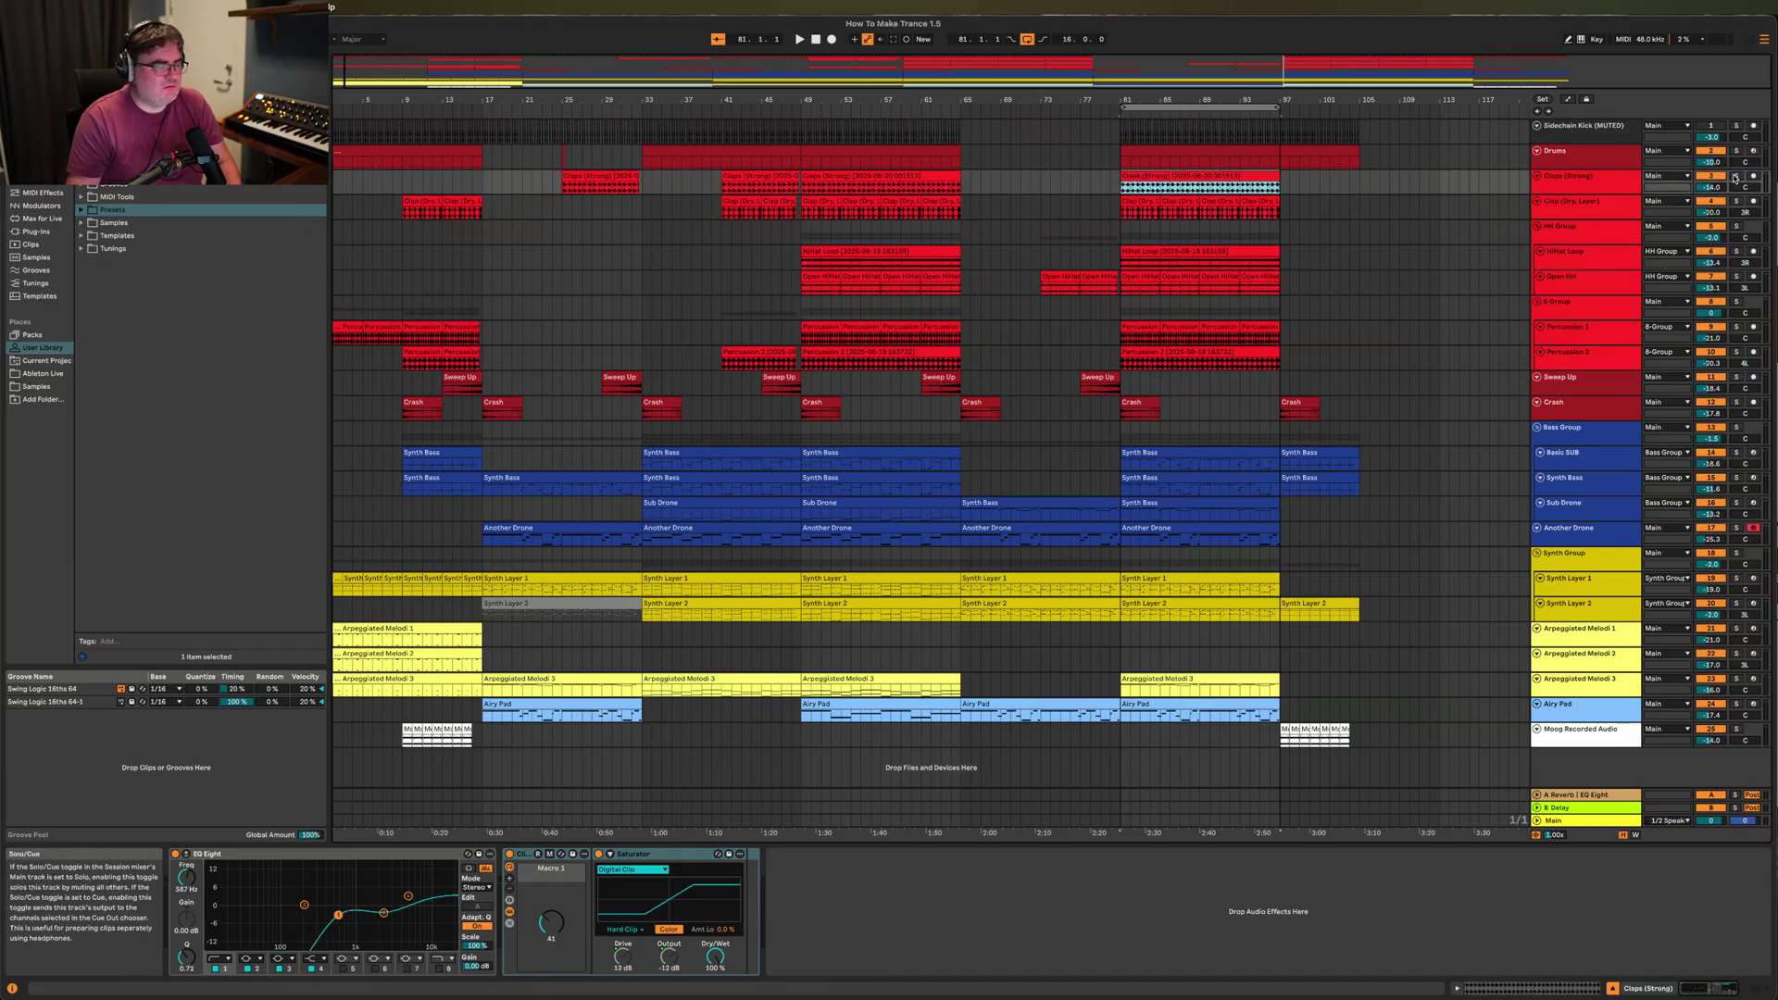
pyautogui.click(1627, 255)
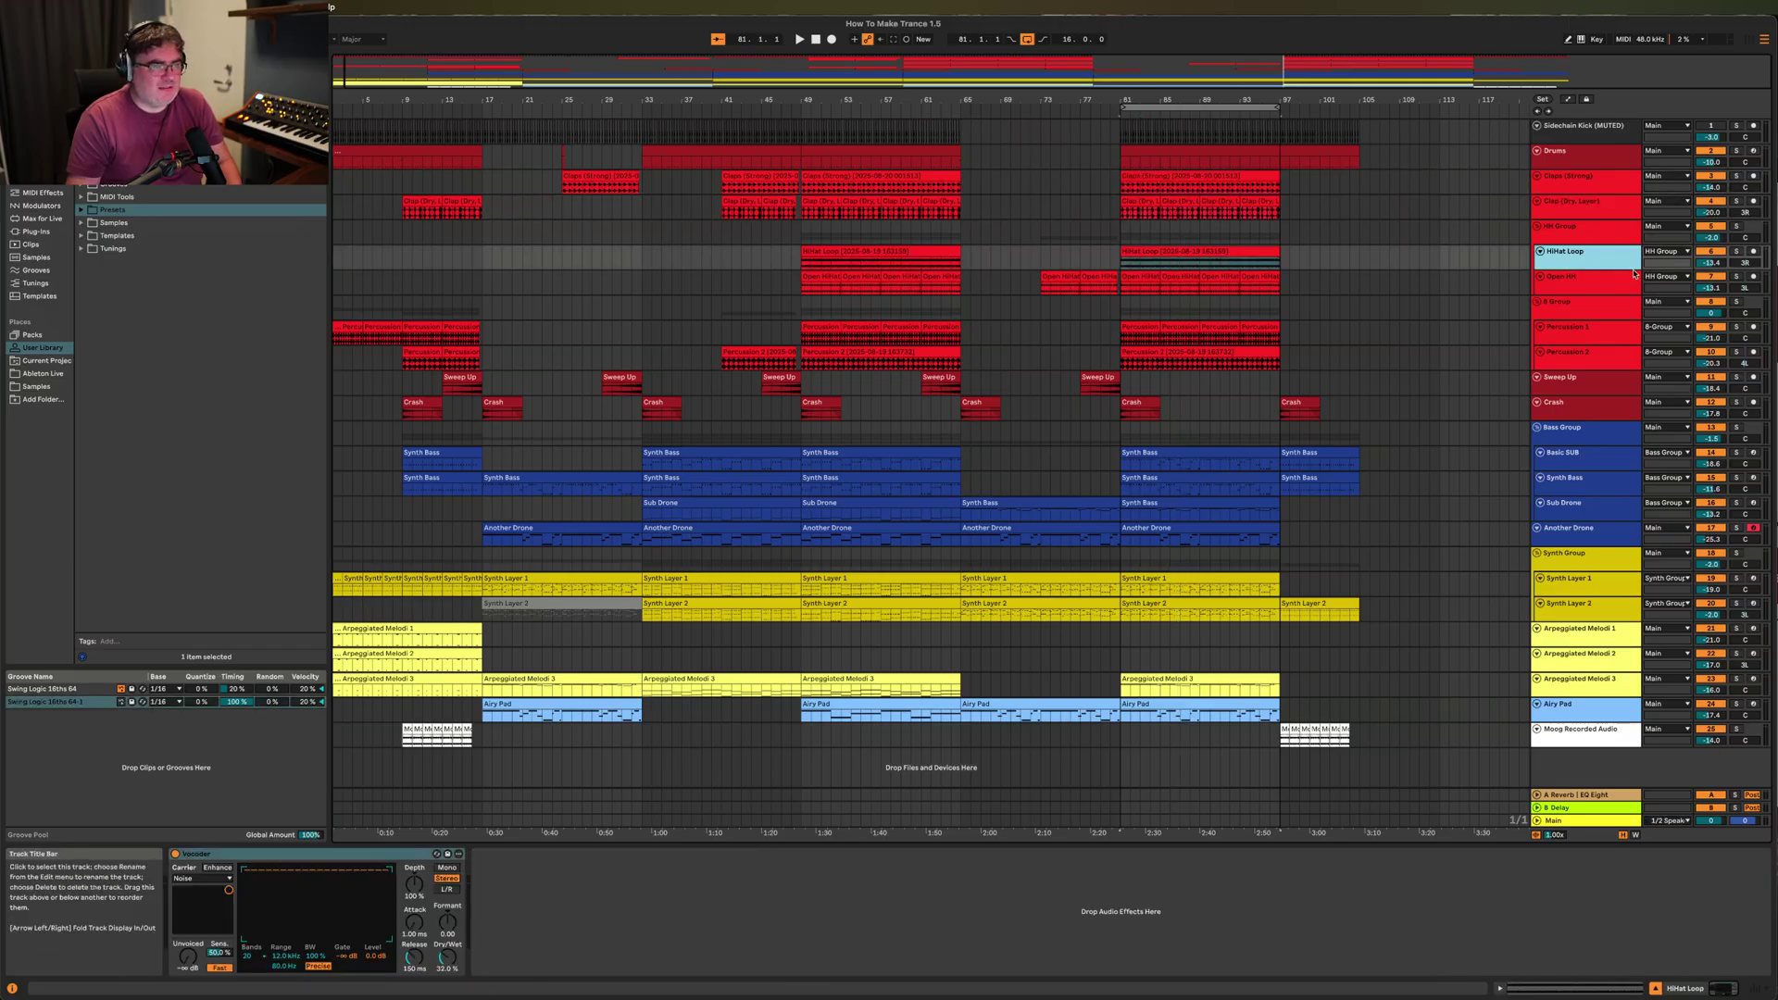
pyautogui.click(881, 251)
# Expand the clip editor to show the HiHat Loop waveform.
pyautogui.hotkey('ctrl', 'alt', 'e')
pyautogui.hotkey('ctrl', 'alt', 'e')
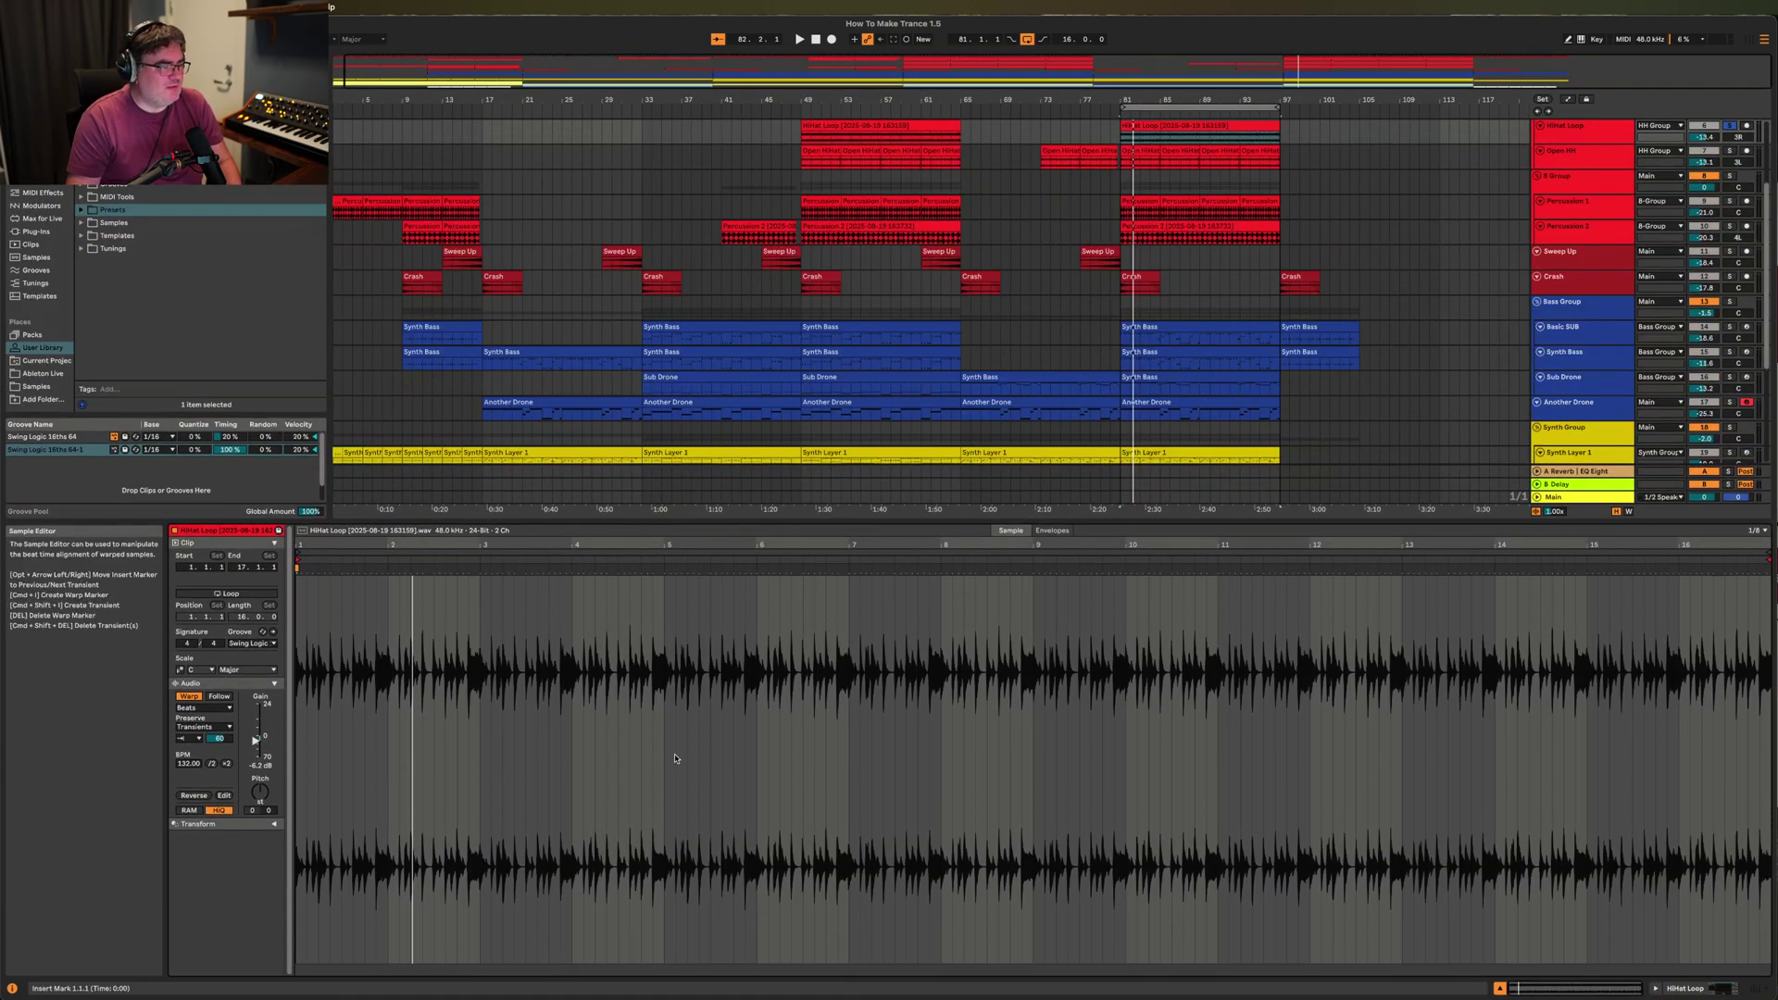
pyautogui.click(1184, 231)
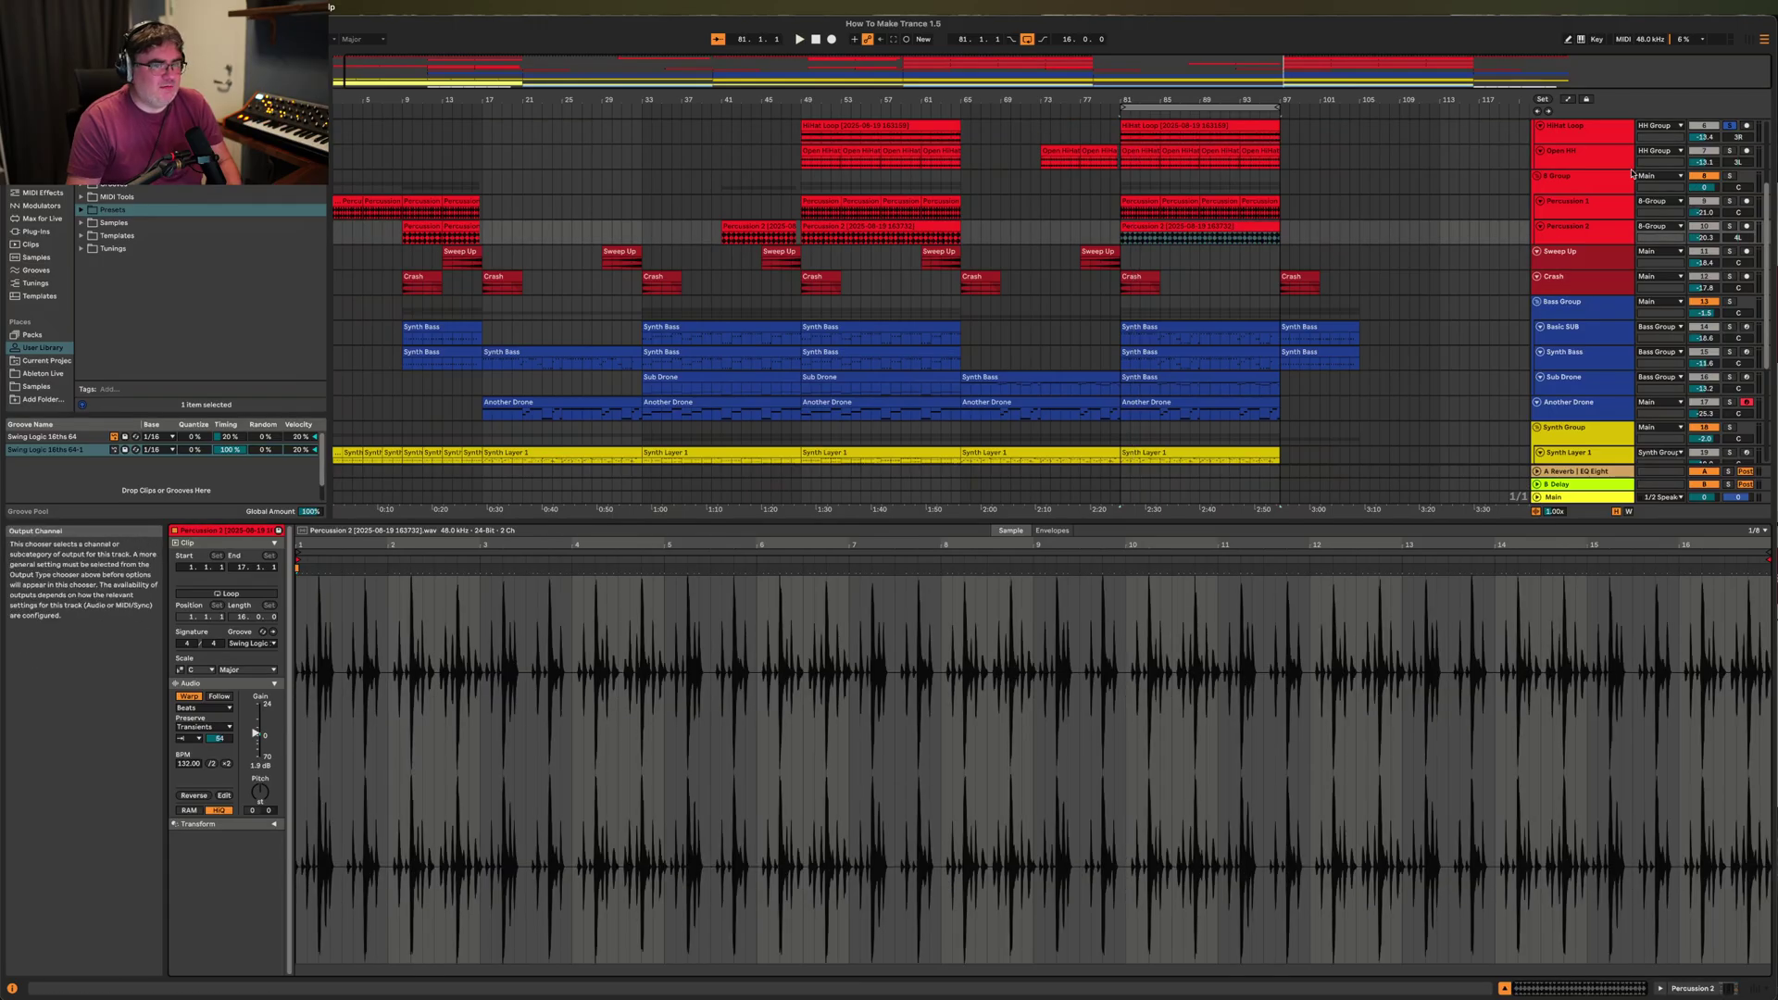
pyautogui.click(1157, 125)
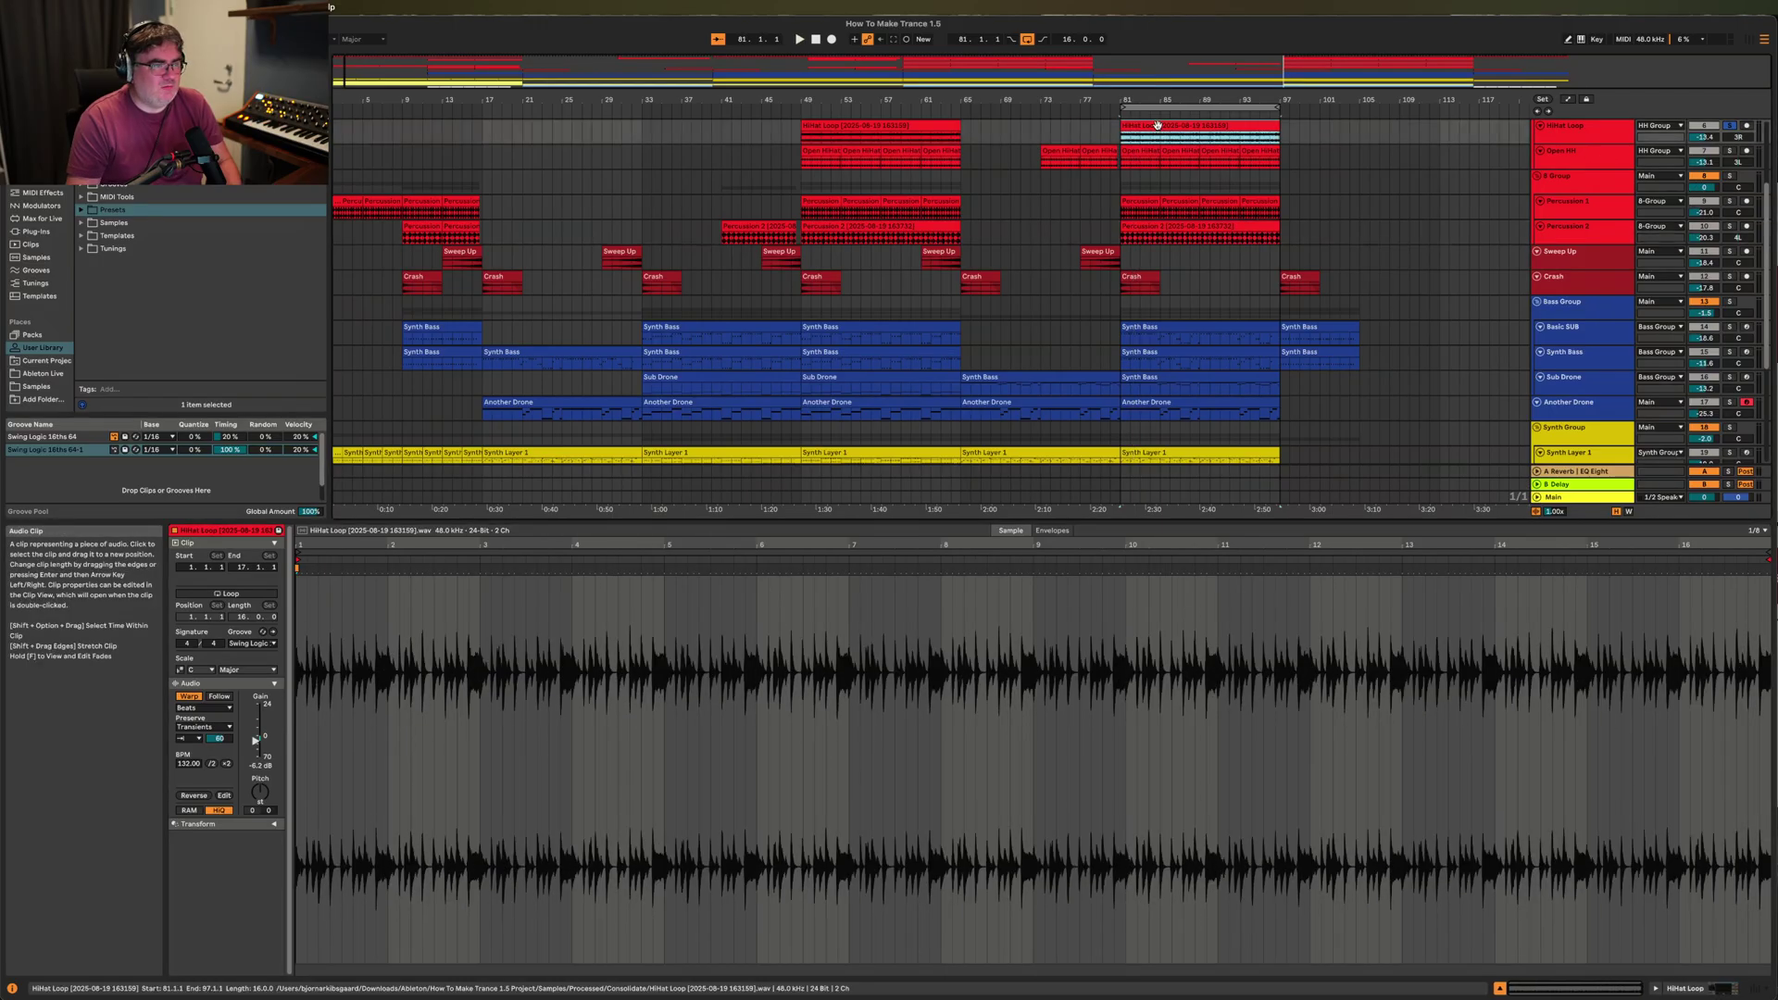
# Set the clip's warp to preserve Transients and its Transient Envelope to 47.
pyautogui.click(200, 727)
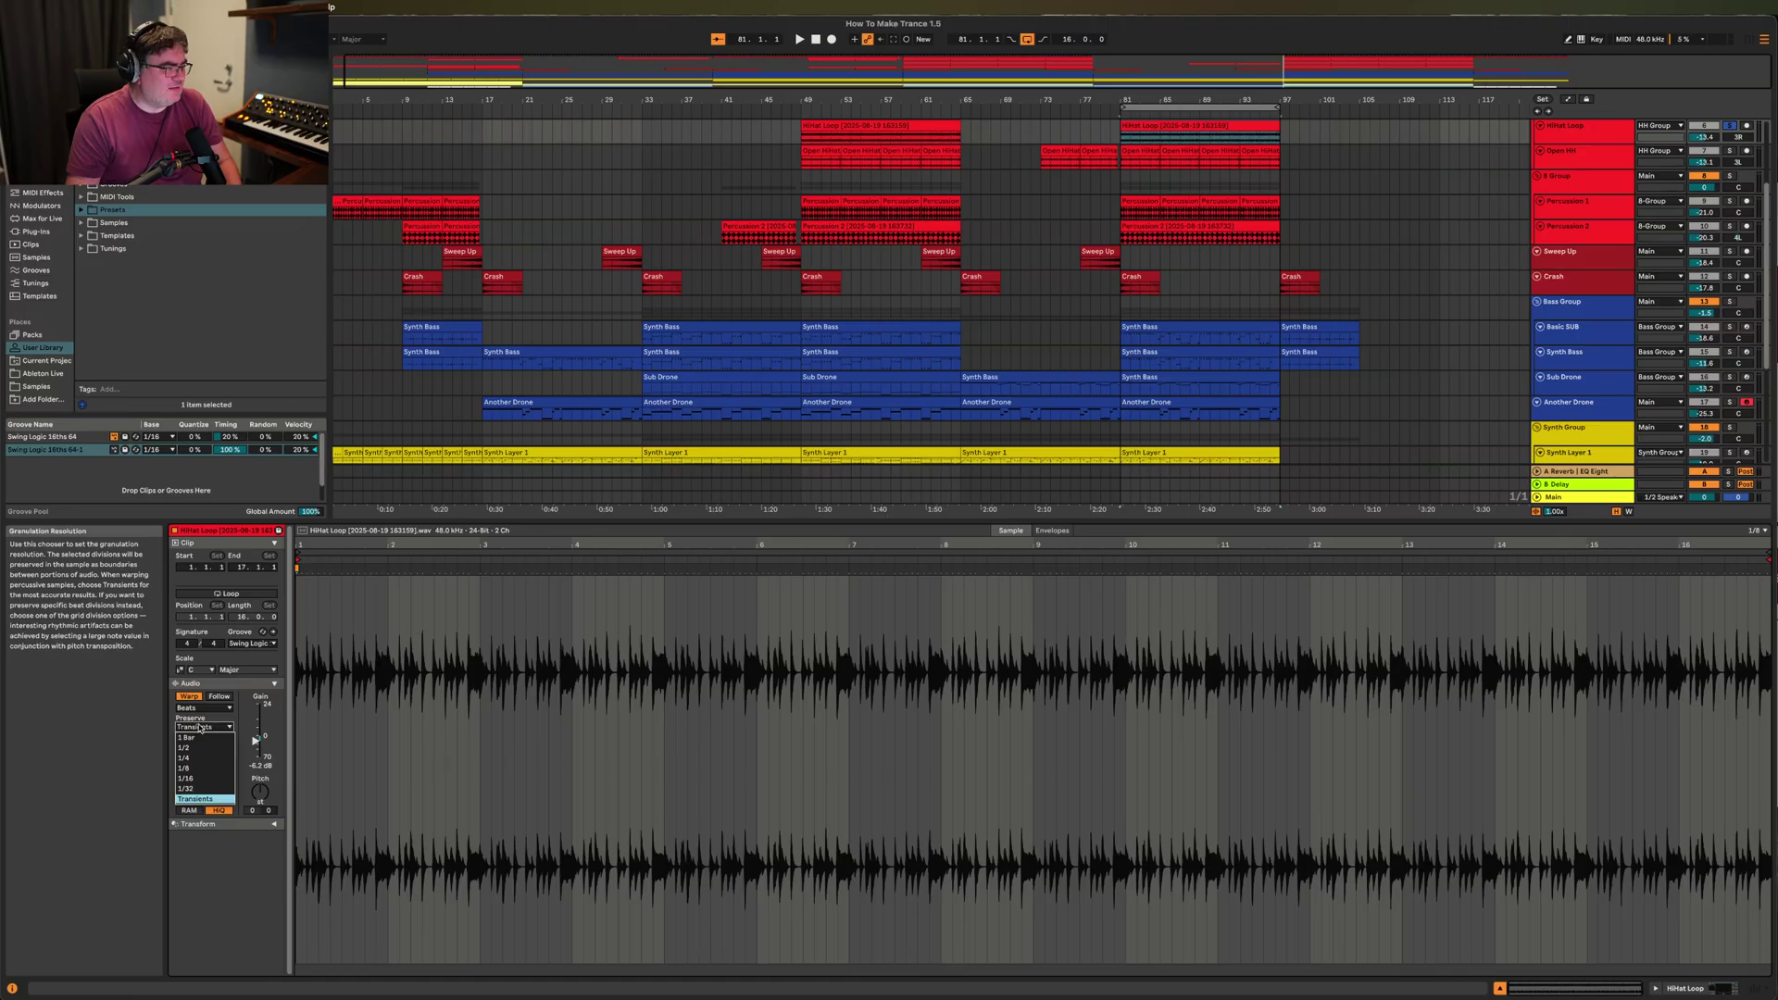
pyautogui.click(199, 728)
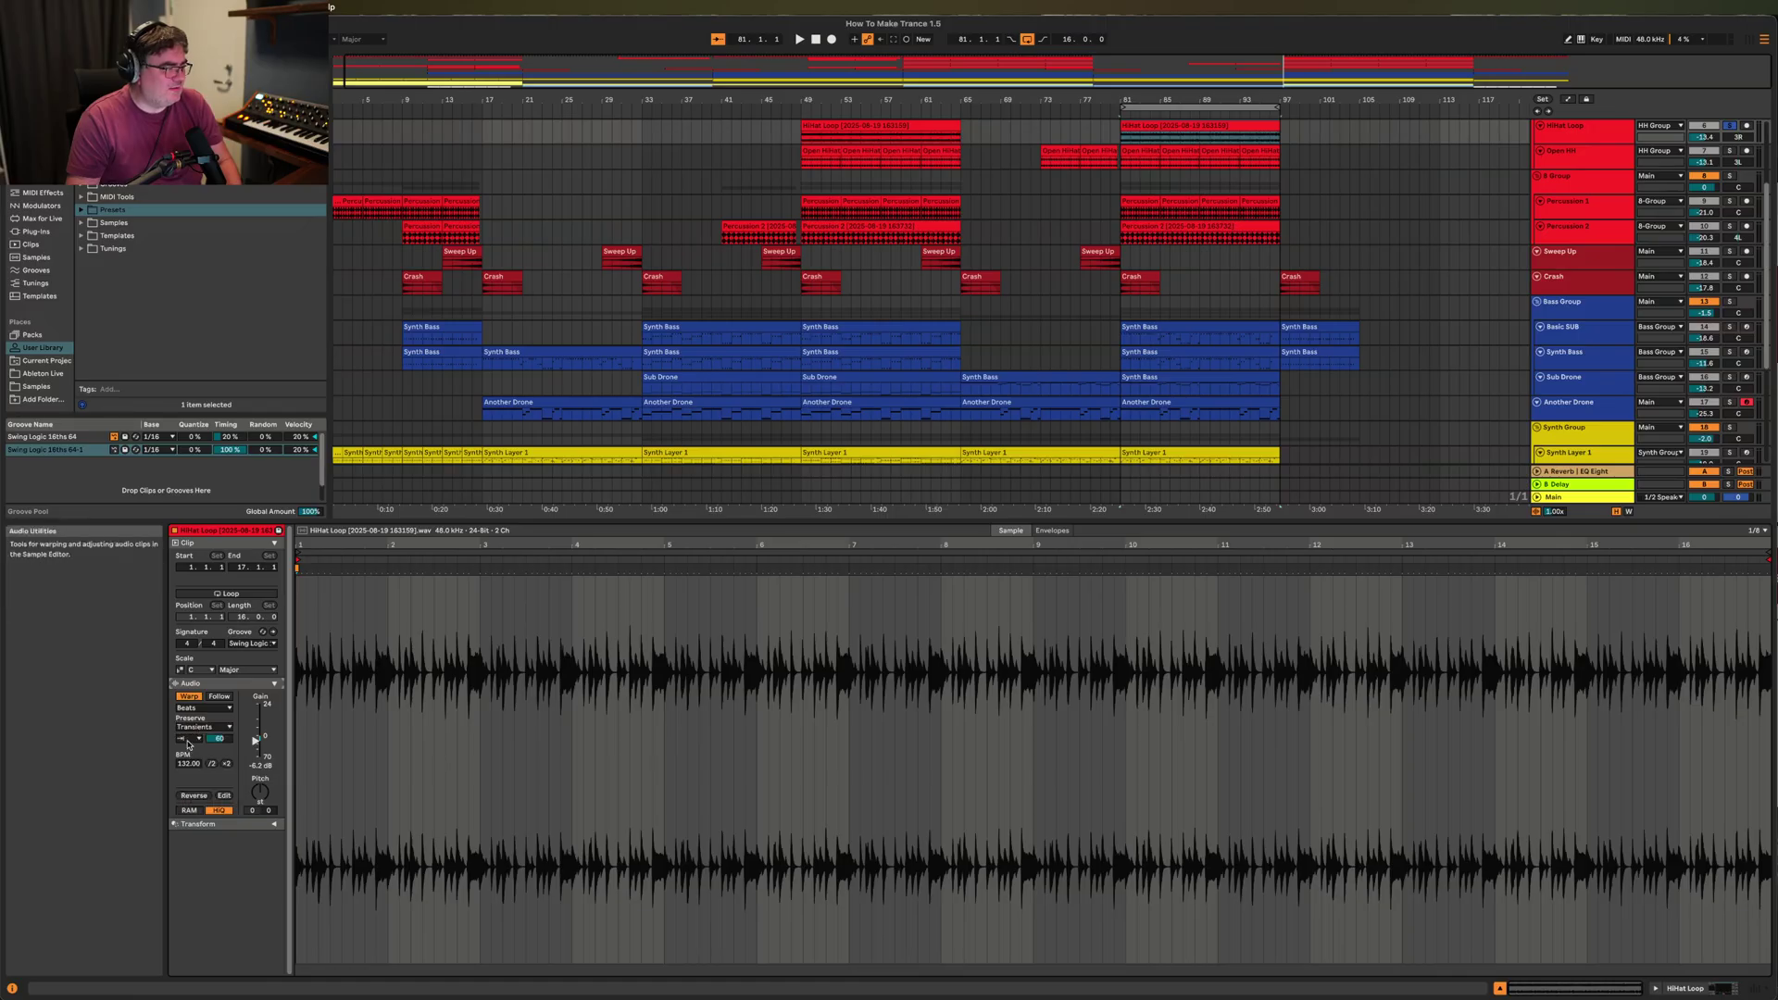
pyautogui.click(188, 738)
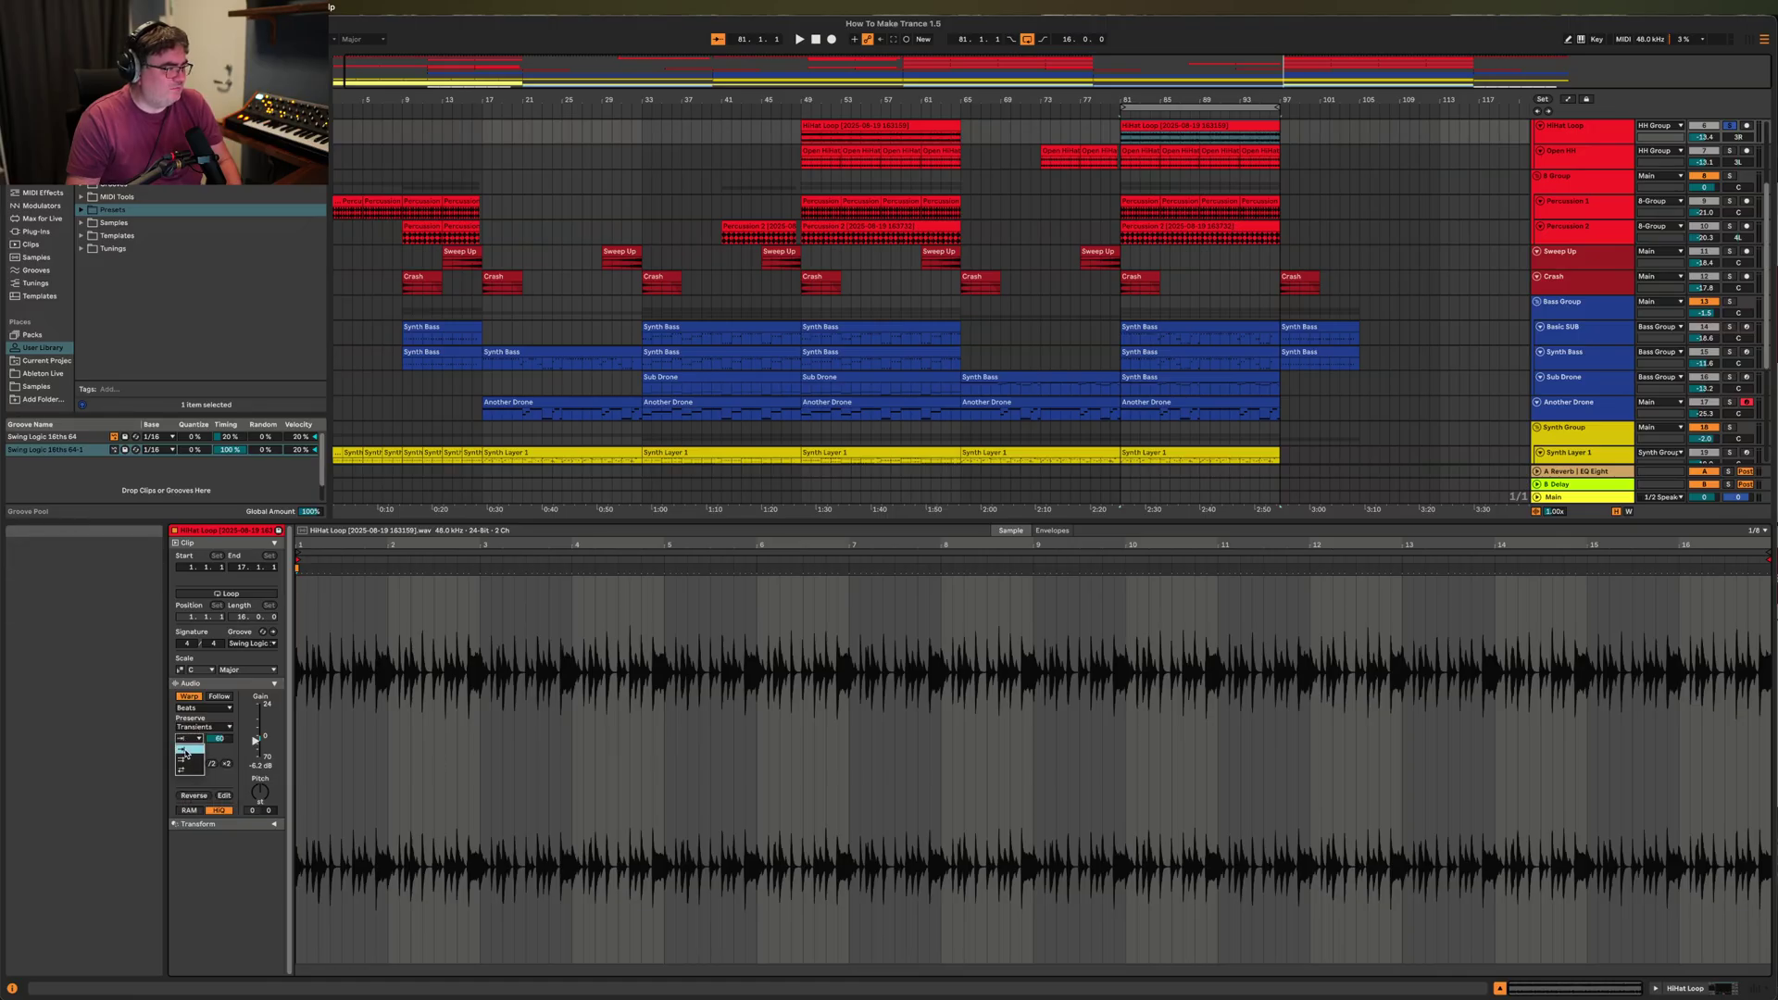
pyautogui.moveTo(214, 739); pyautogui.dragTo(215, 746)
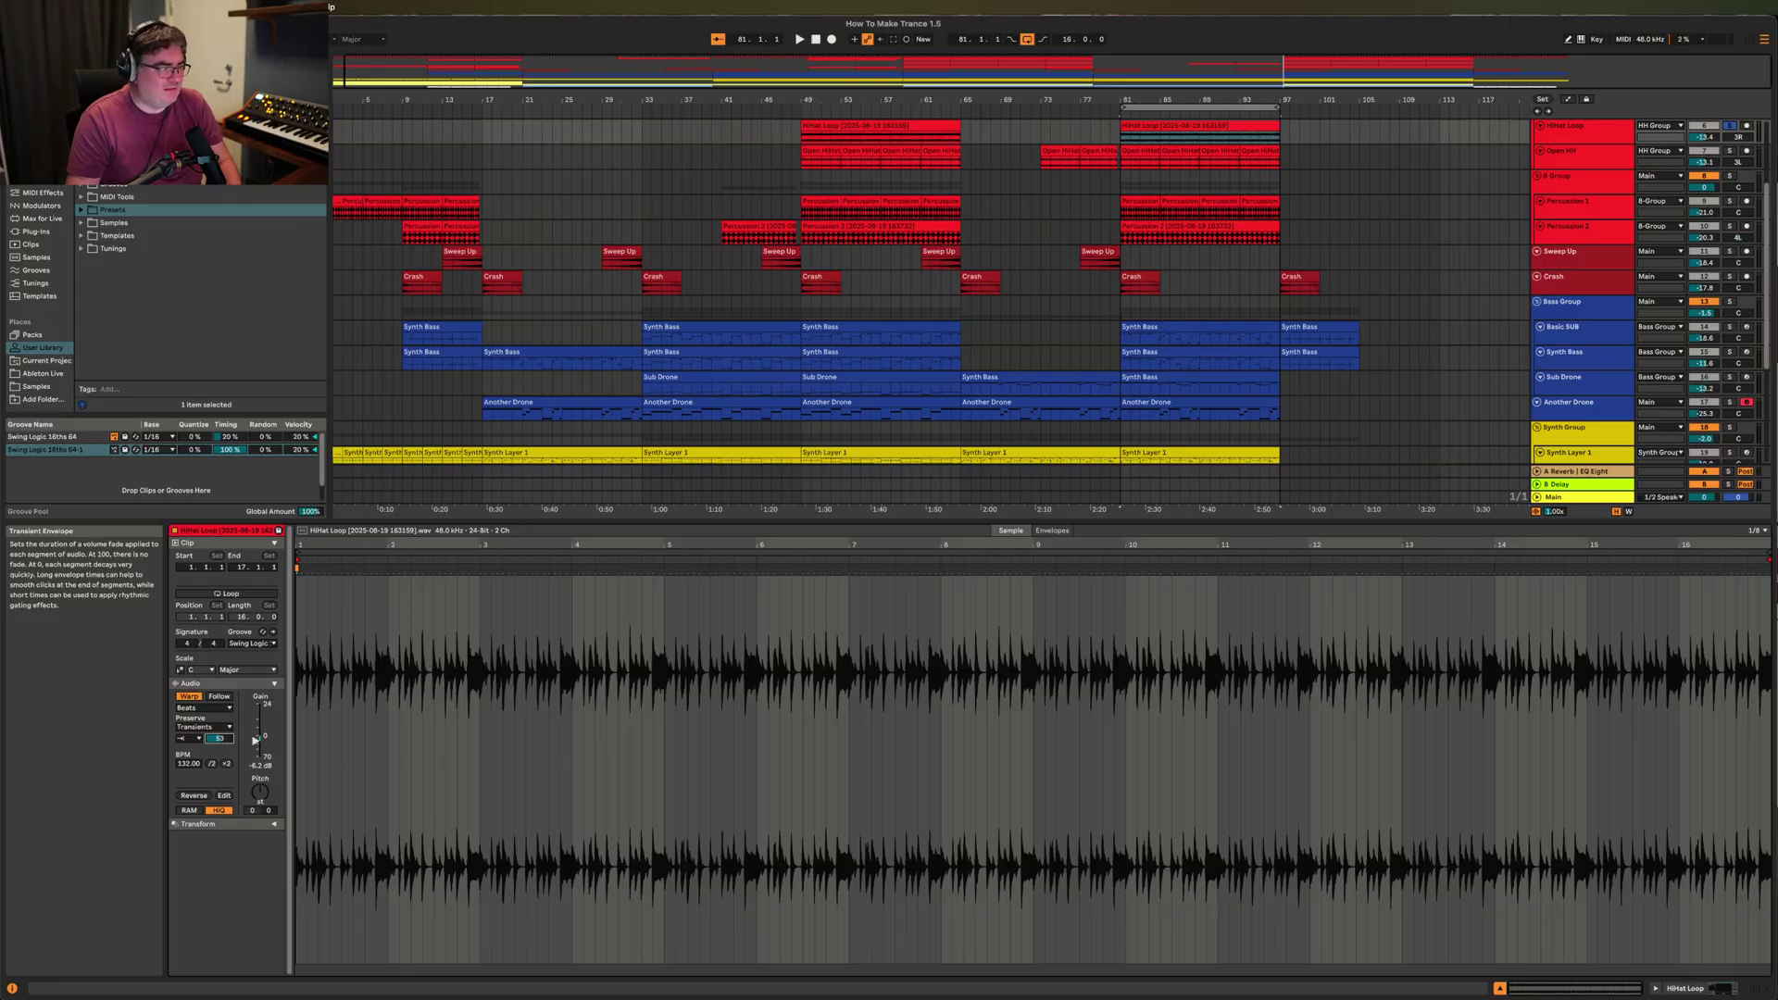
pyautogui.write('100')
pyautogui.press('Return')
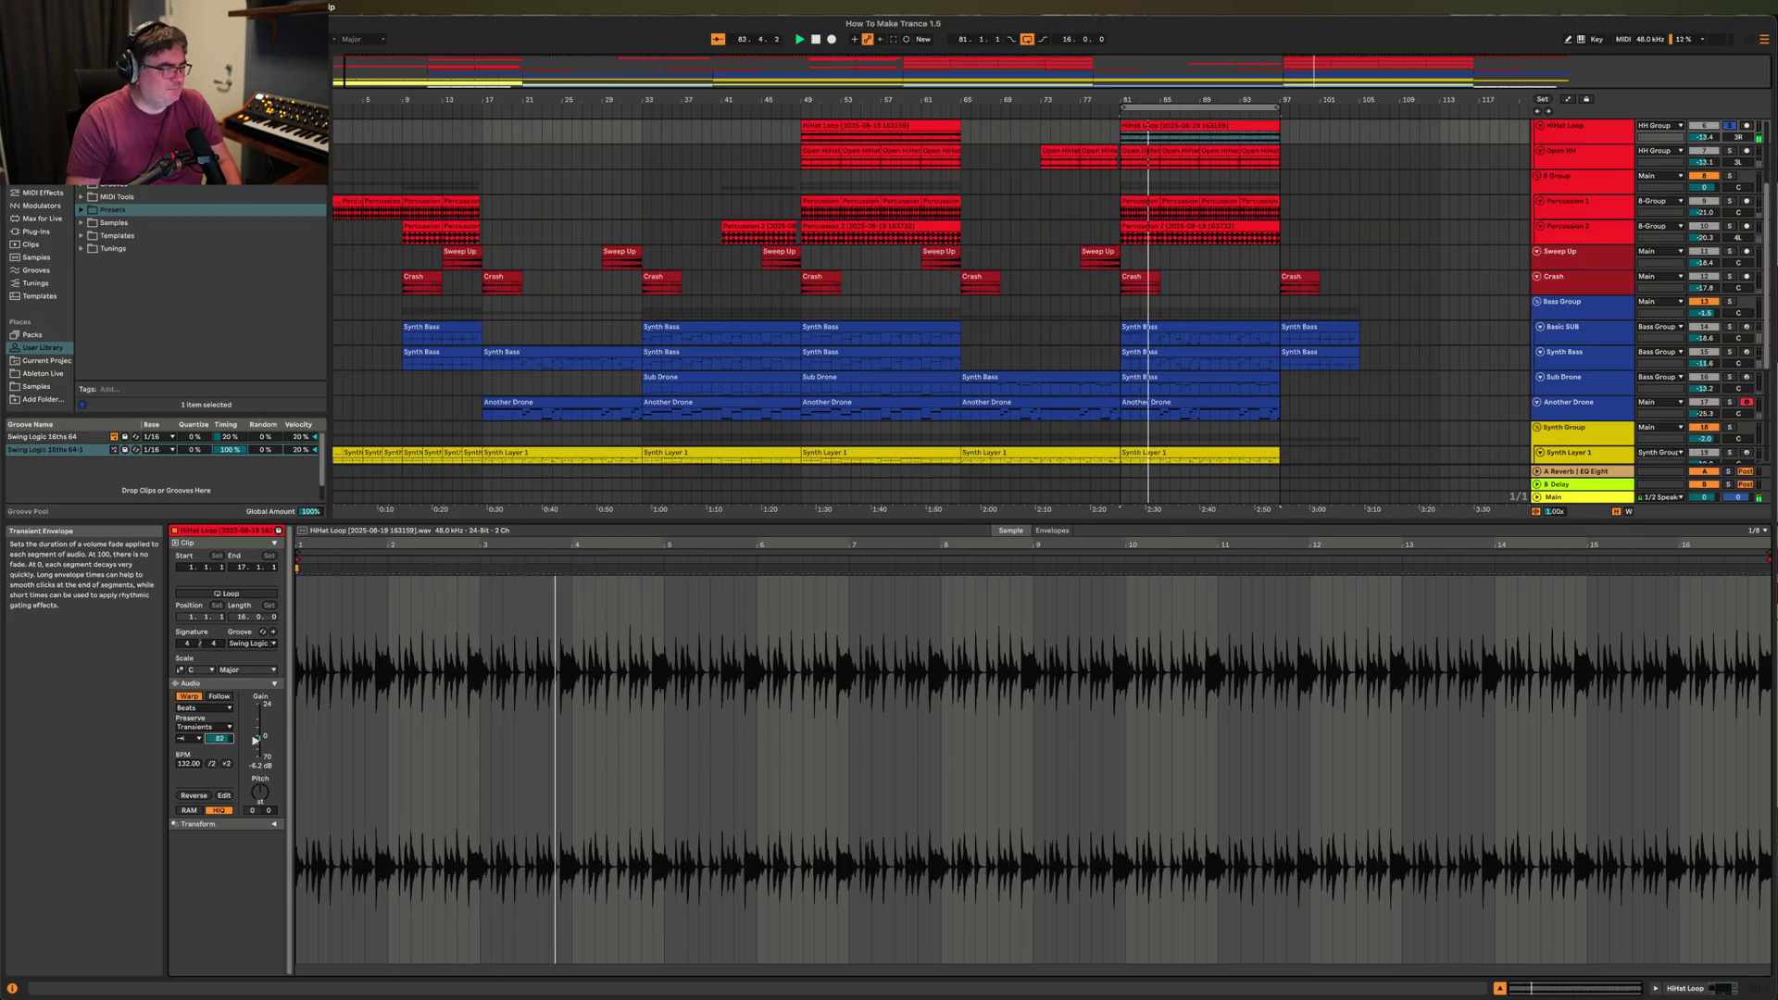
pyautogui.write('90')
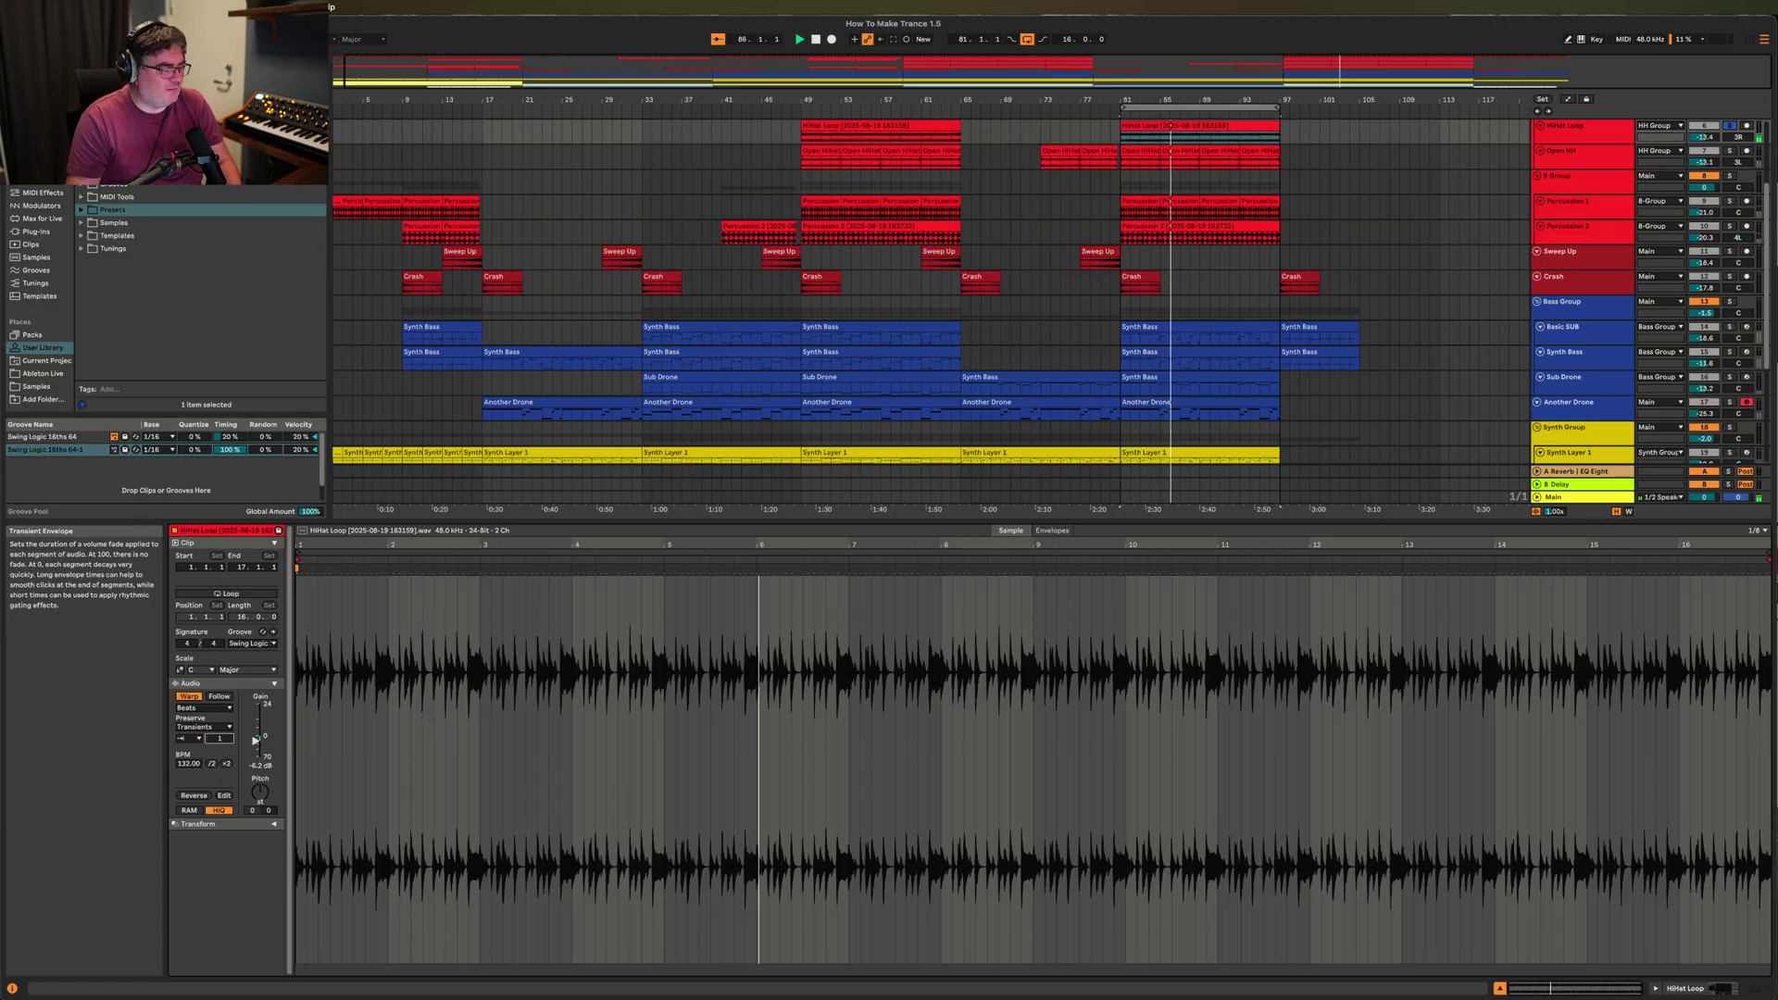
pyautogui.write('46')
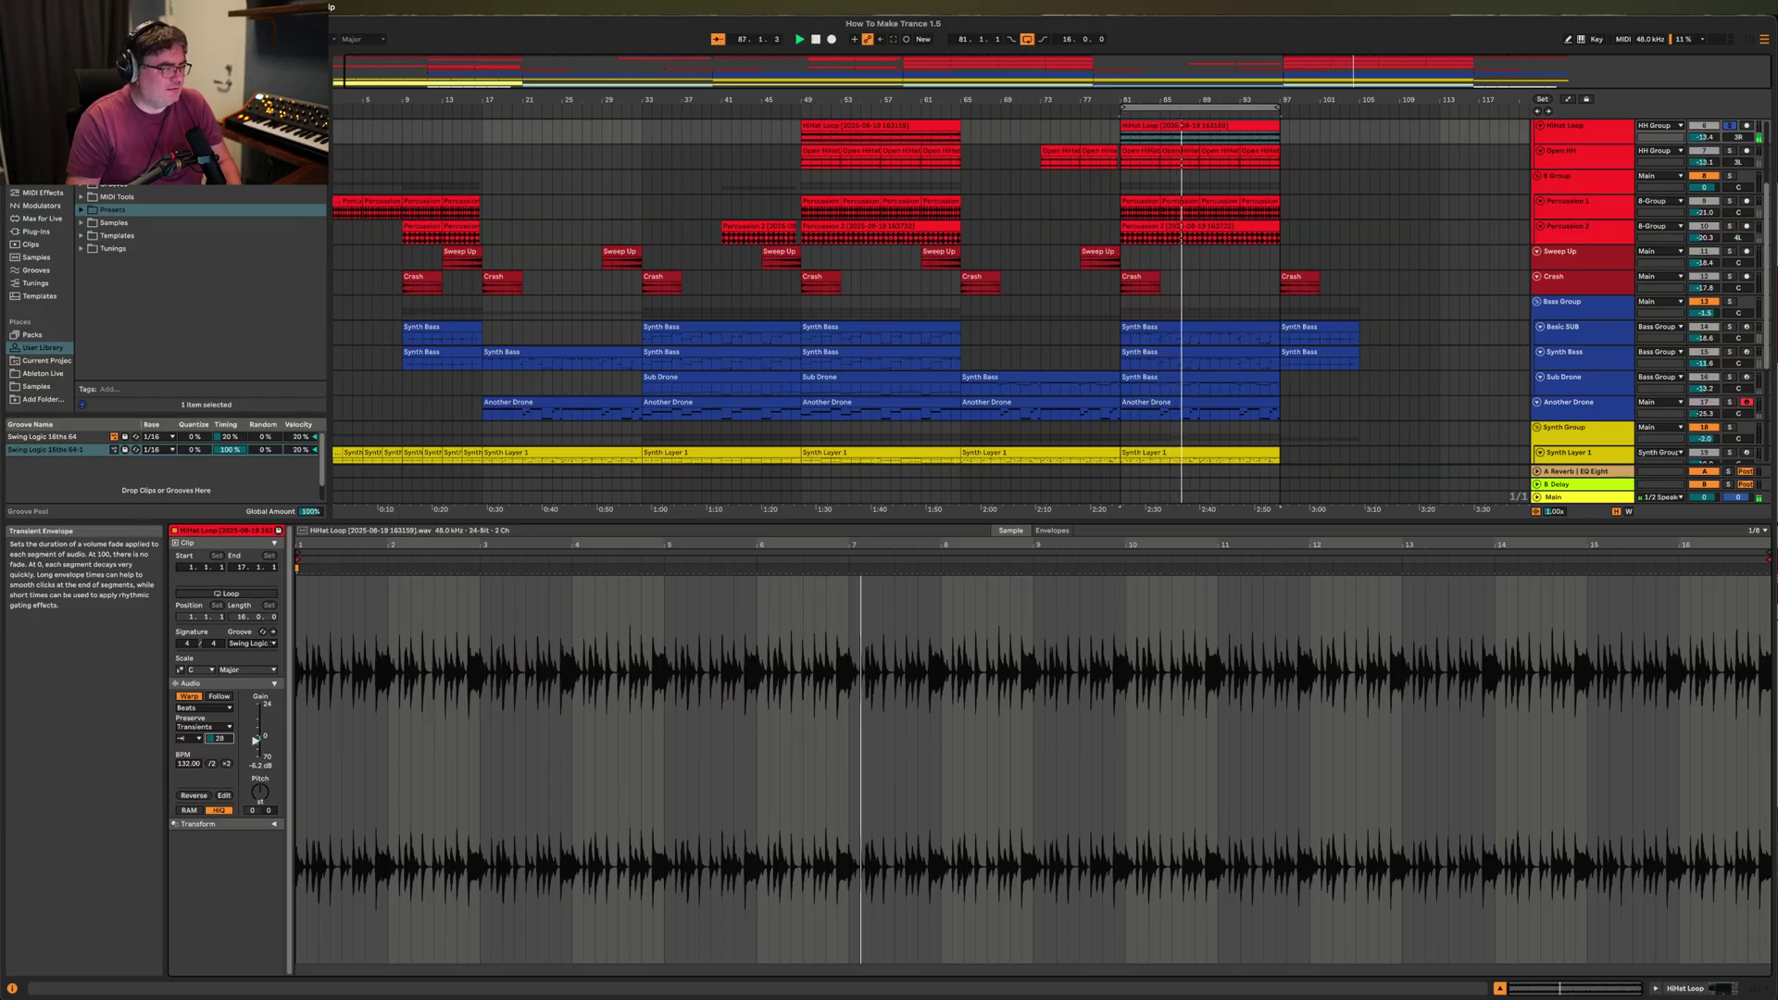
pyautogui.press('Up')
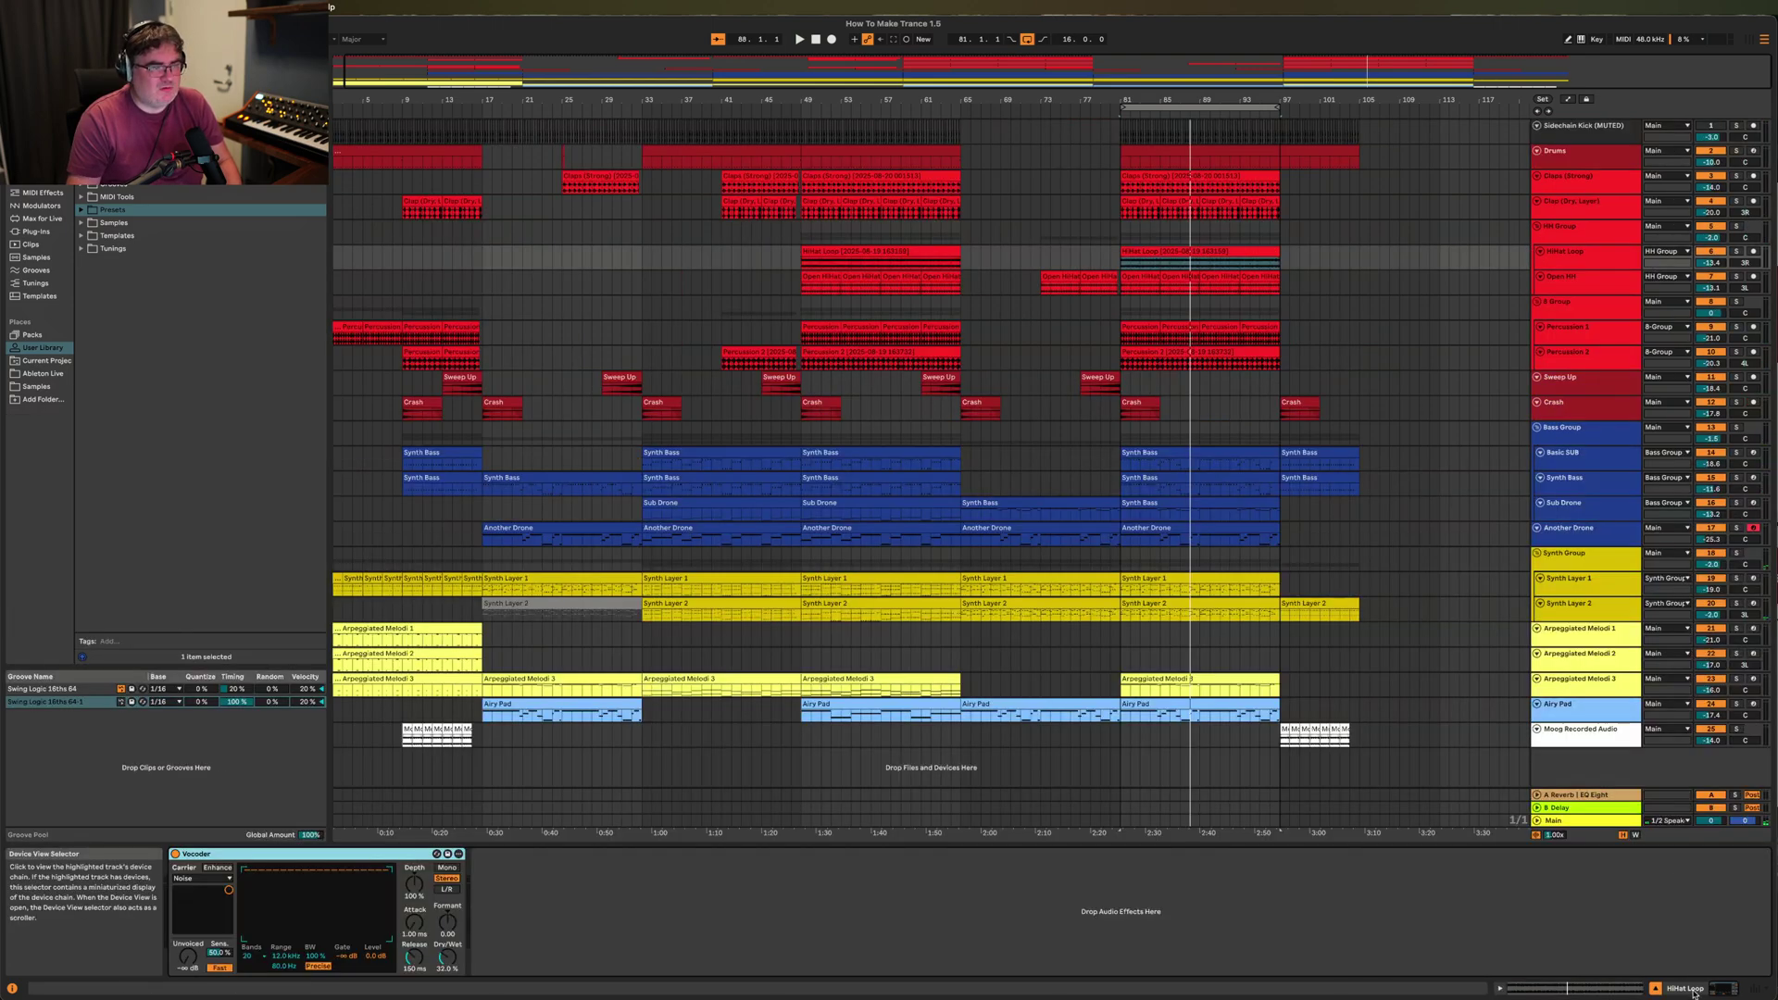
# Switch to Device View and select bars 92–97 on the Clap (Dry, Layer) track.
pyautogui.hotkey('shift', 'Tab')
pyautogui.click(1147, 278)
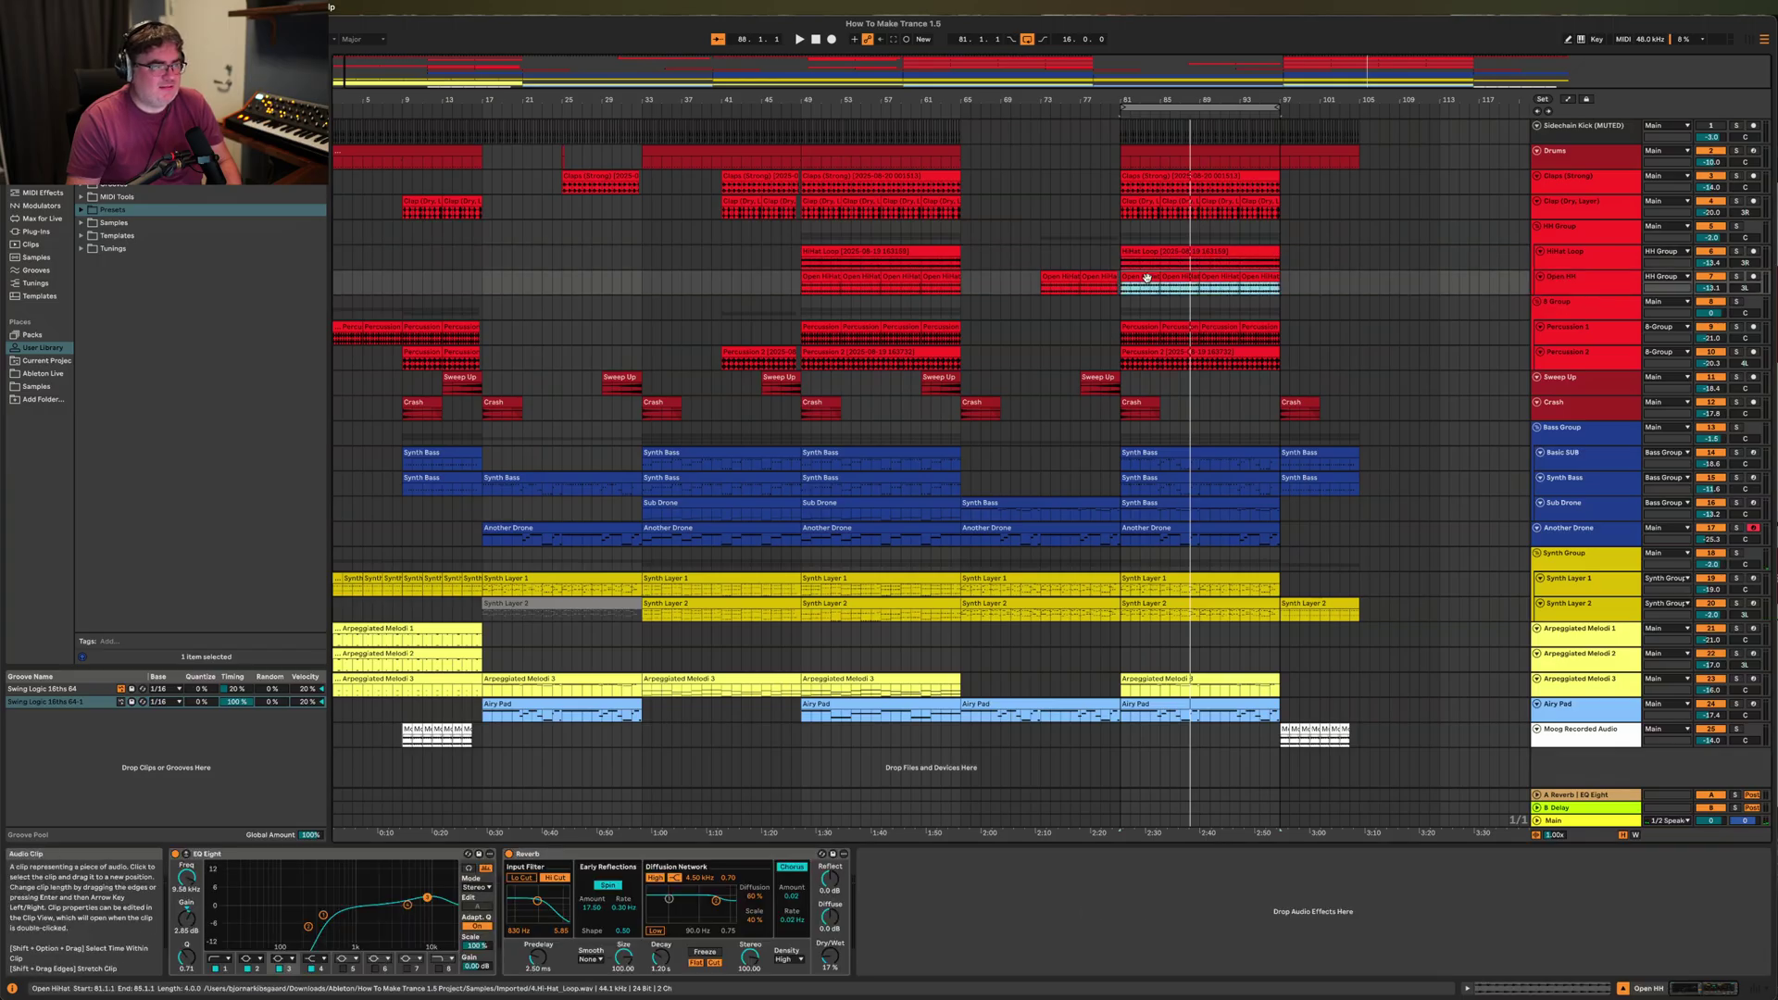
pyautogui.moveTo(1233, 211); pyautogui.dragTo(1279, 211)
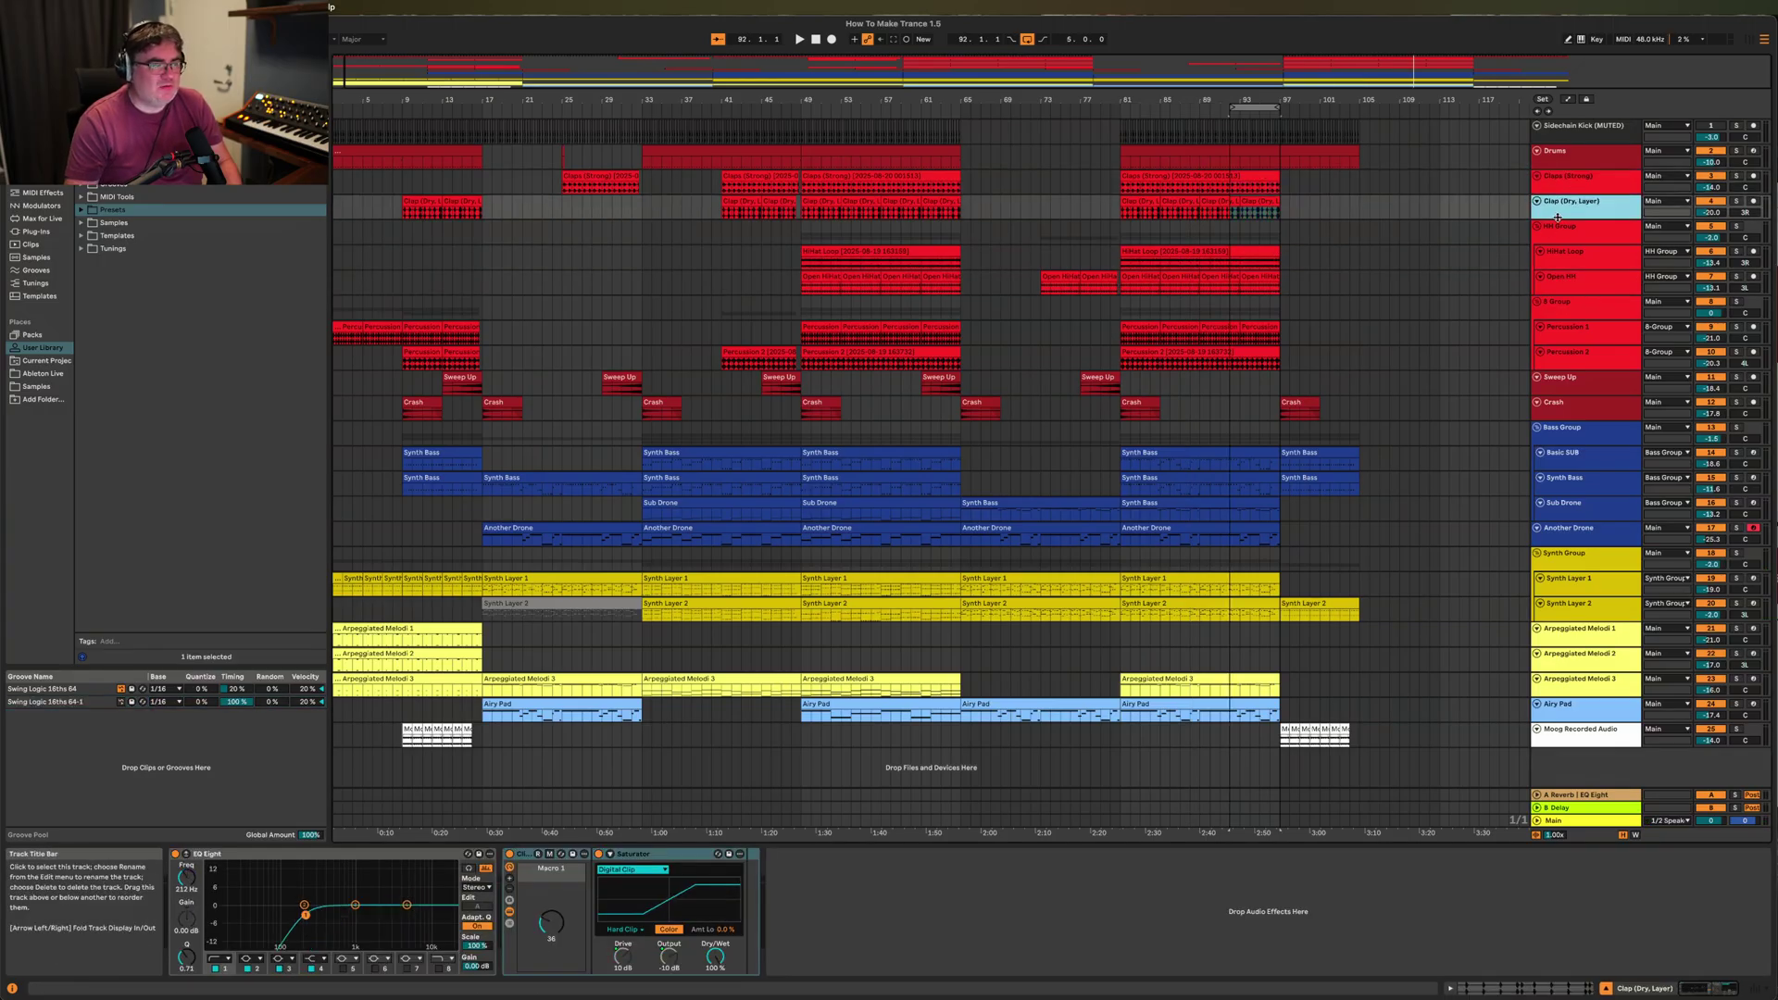
# Solo Claps (Strong), then Clap (Dry, Layer) alone, playing from bar 92.
pyautogui.click(1562, 191)
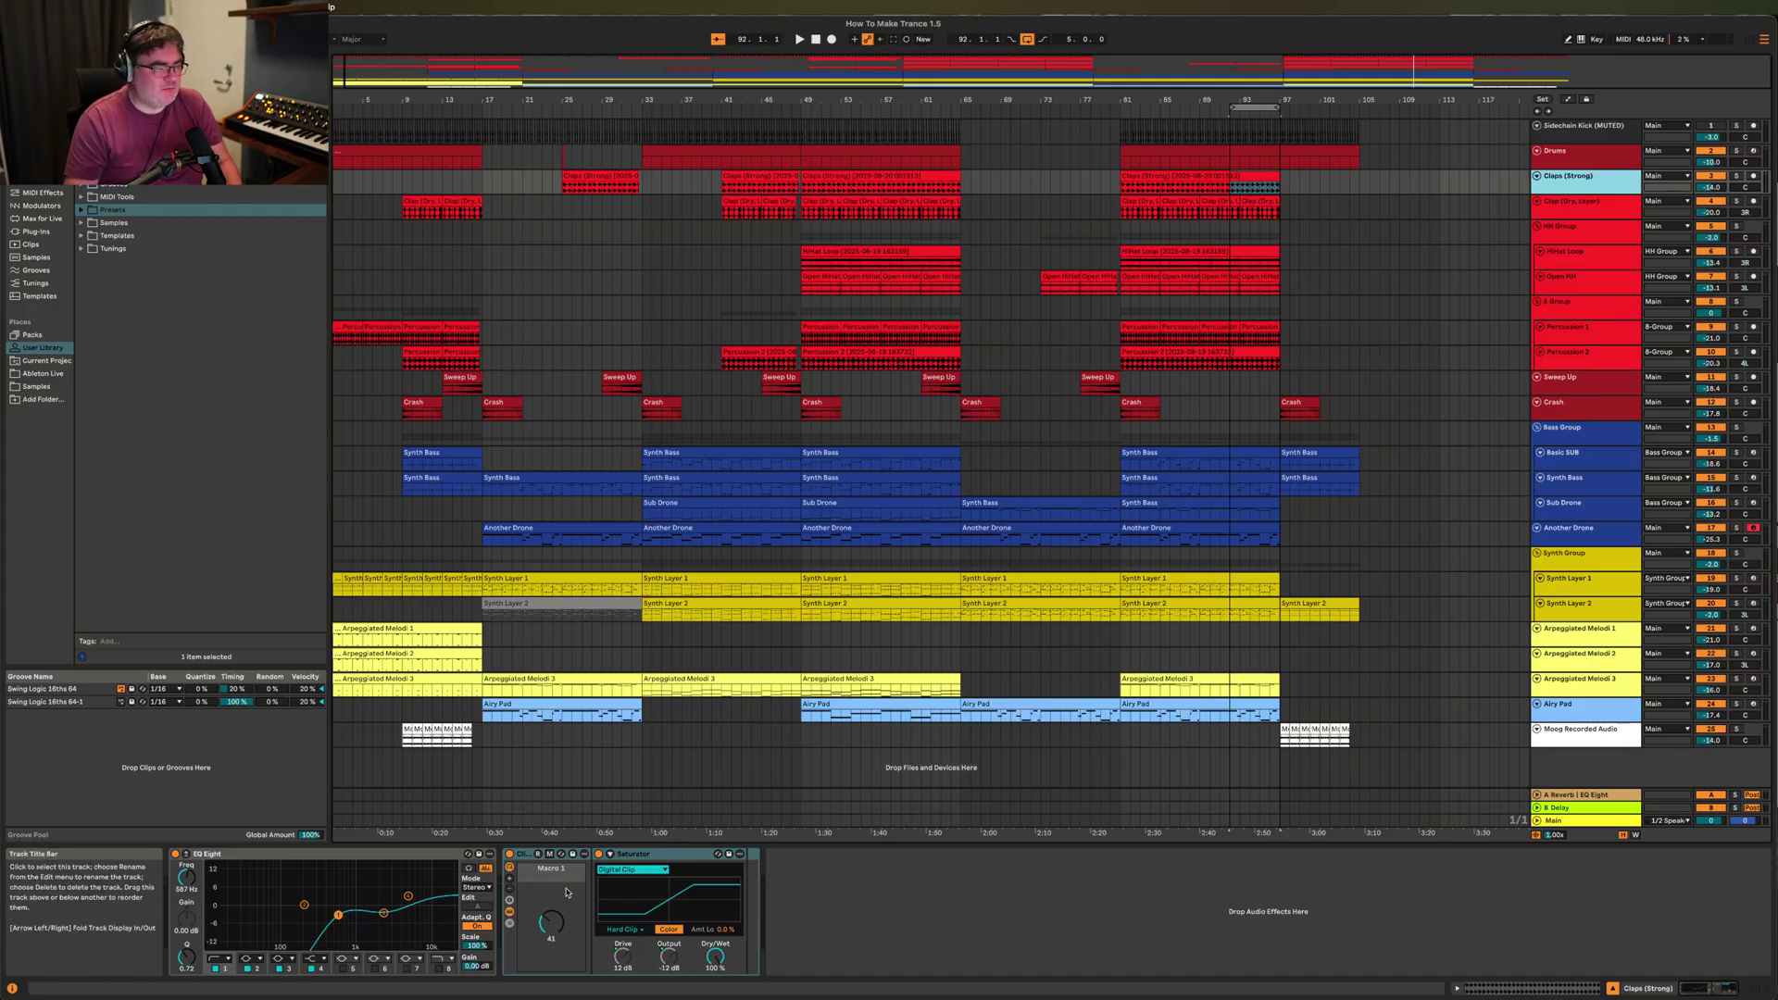
pyautogui.click(1736, 179)
pyautogui.press('space')
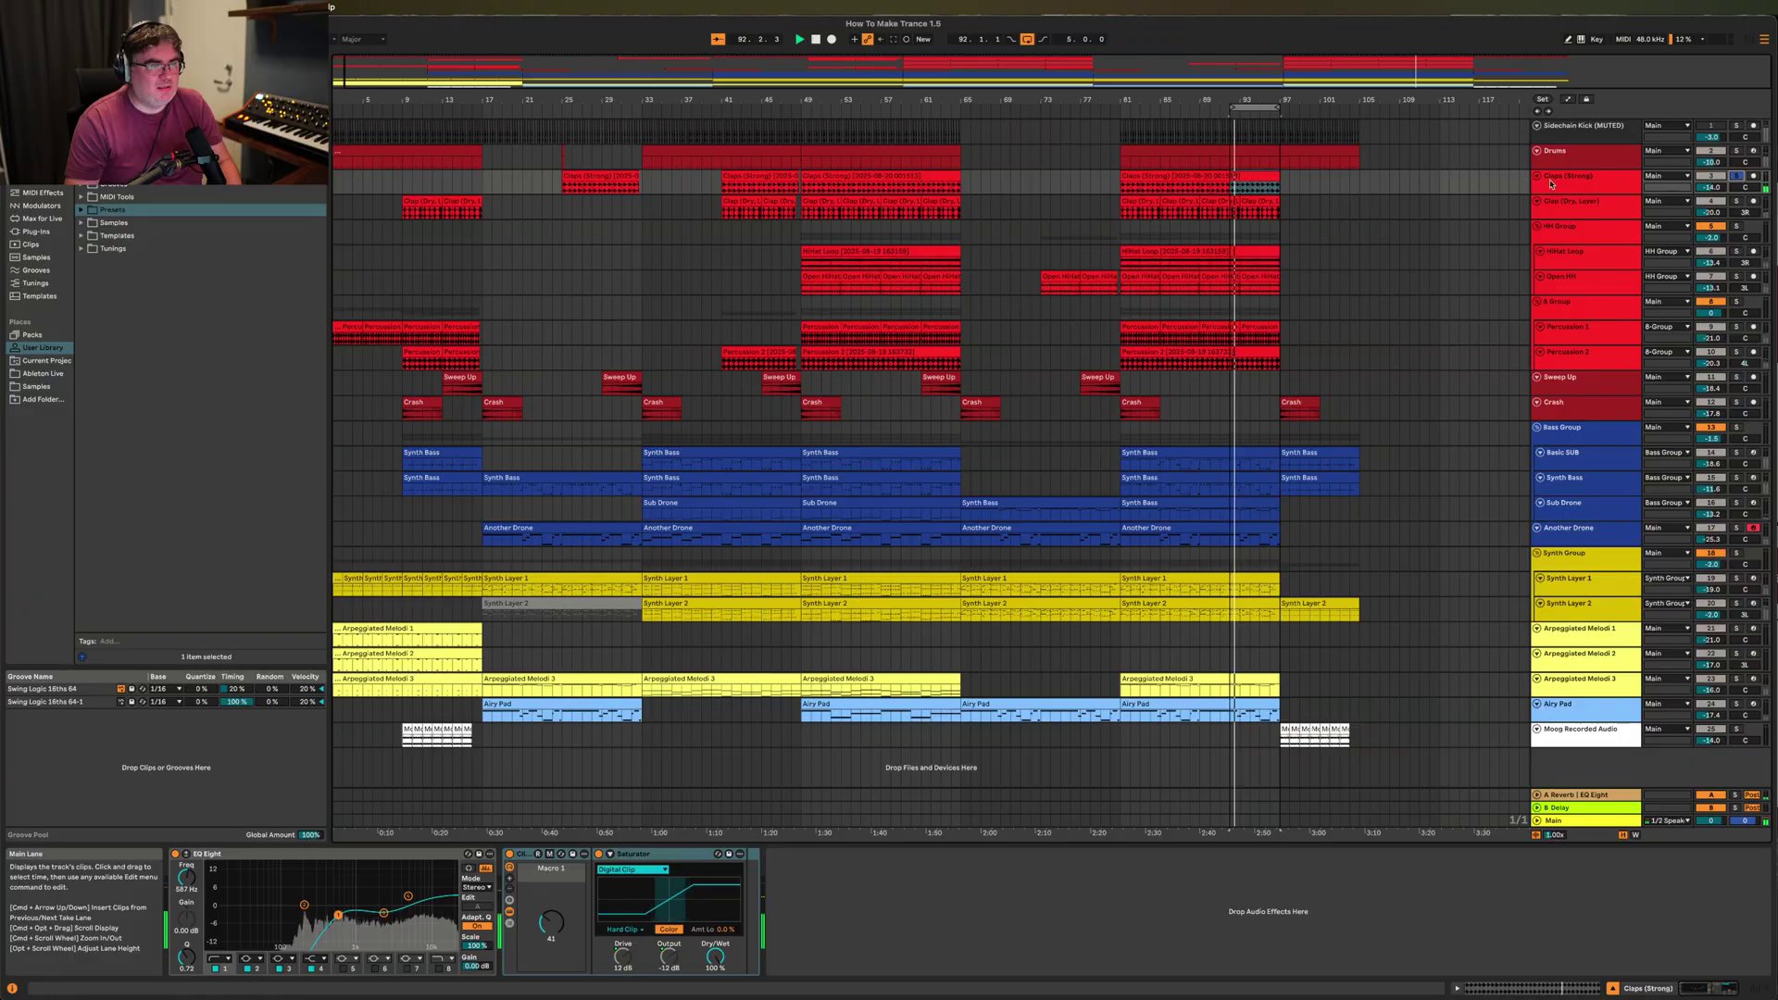
pyautogui.click(1570, 206)
pyautogui.click(1736, 201)
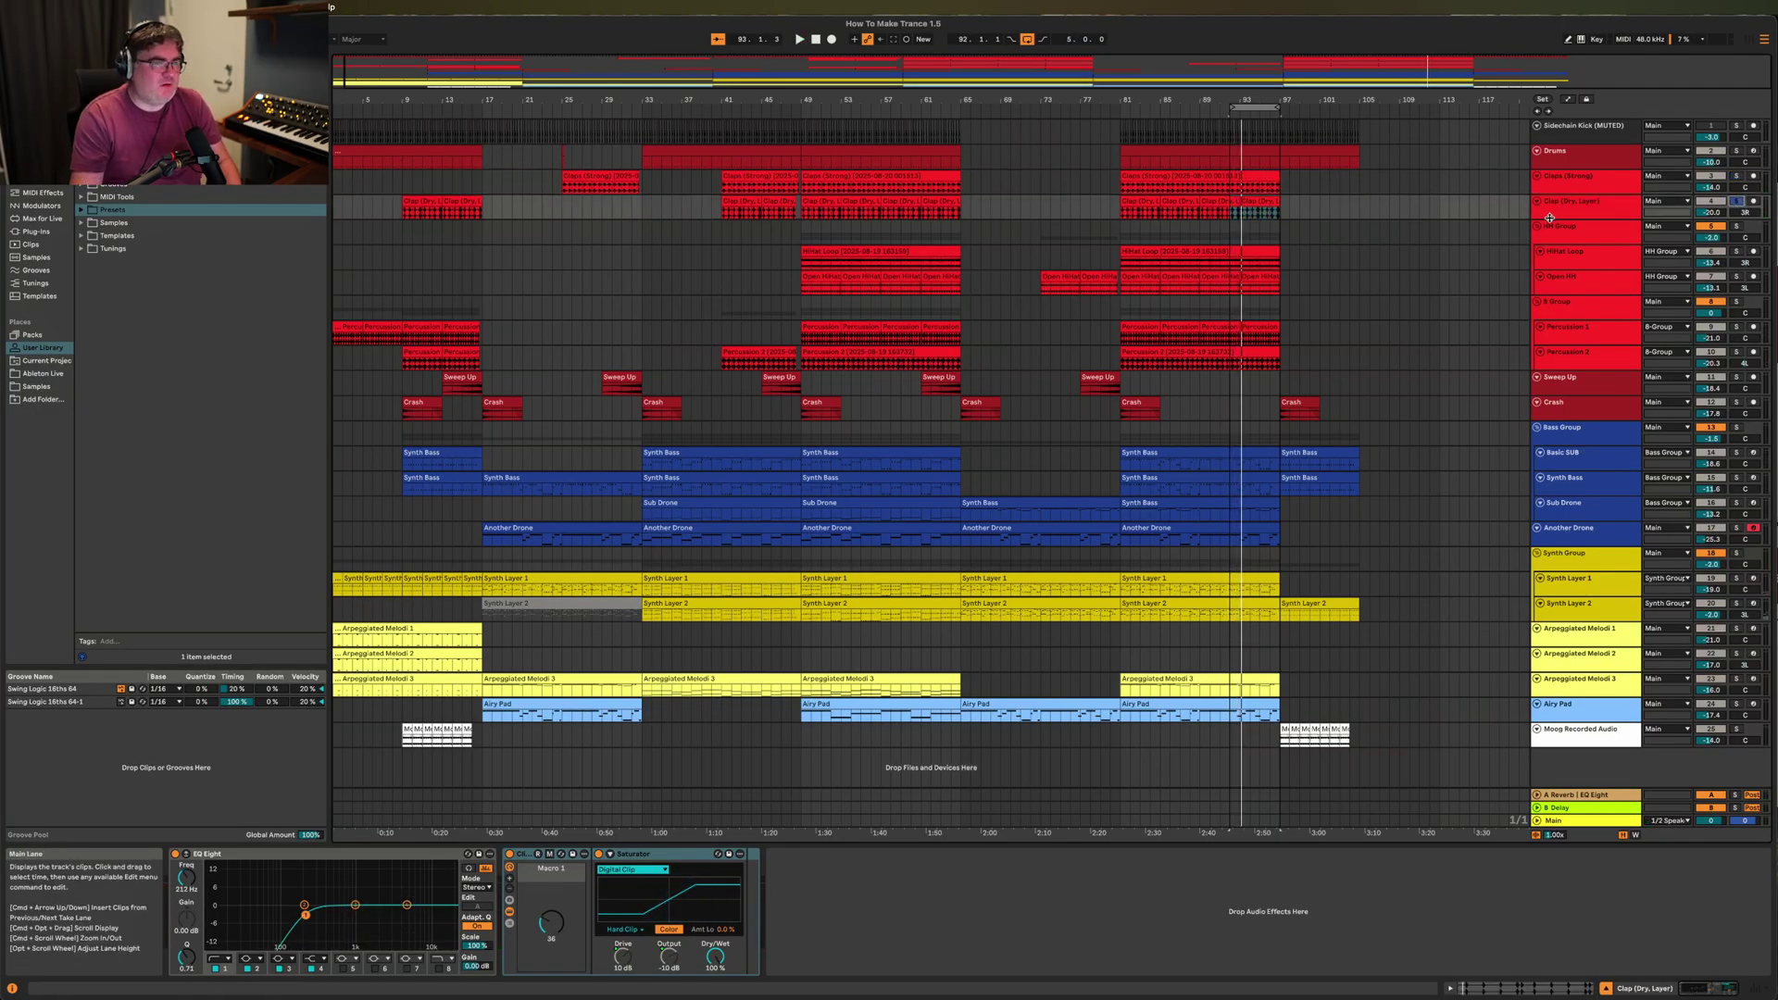
pyautogui.press('space')
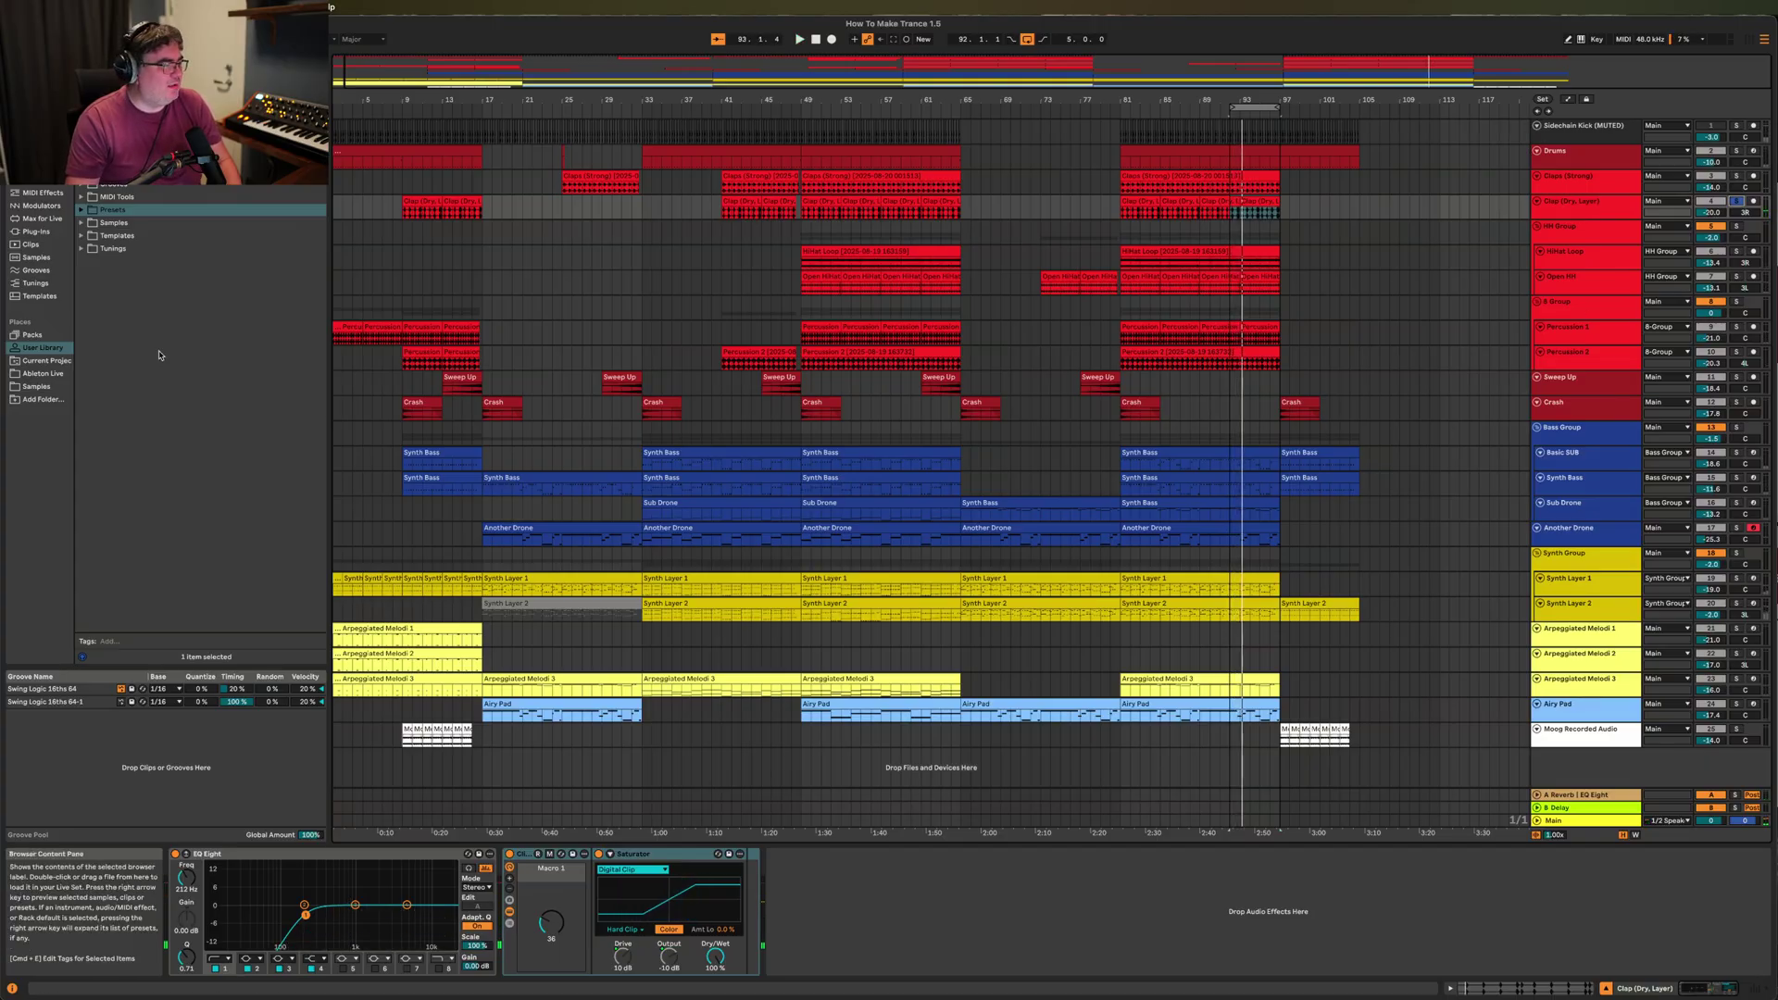
# Add Youlean Loudness Meter 2 from Plug-Ins after the Clap (Dry, Layer) track's Saturator.
pyautogui.click(37, 167)
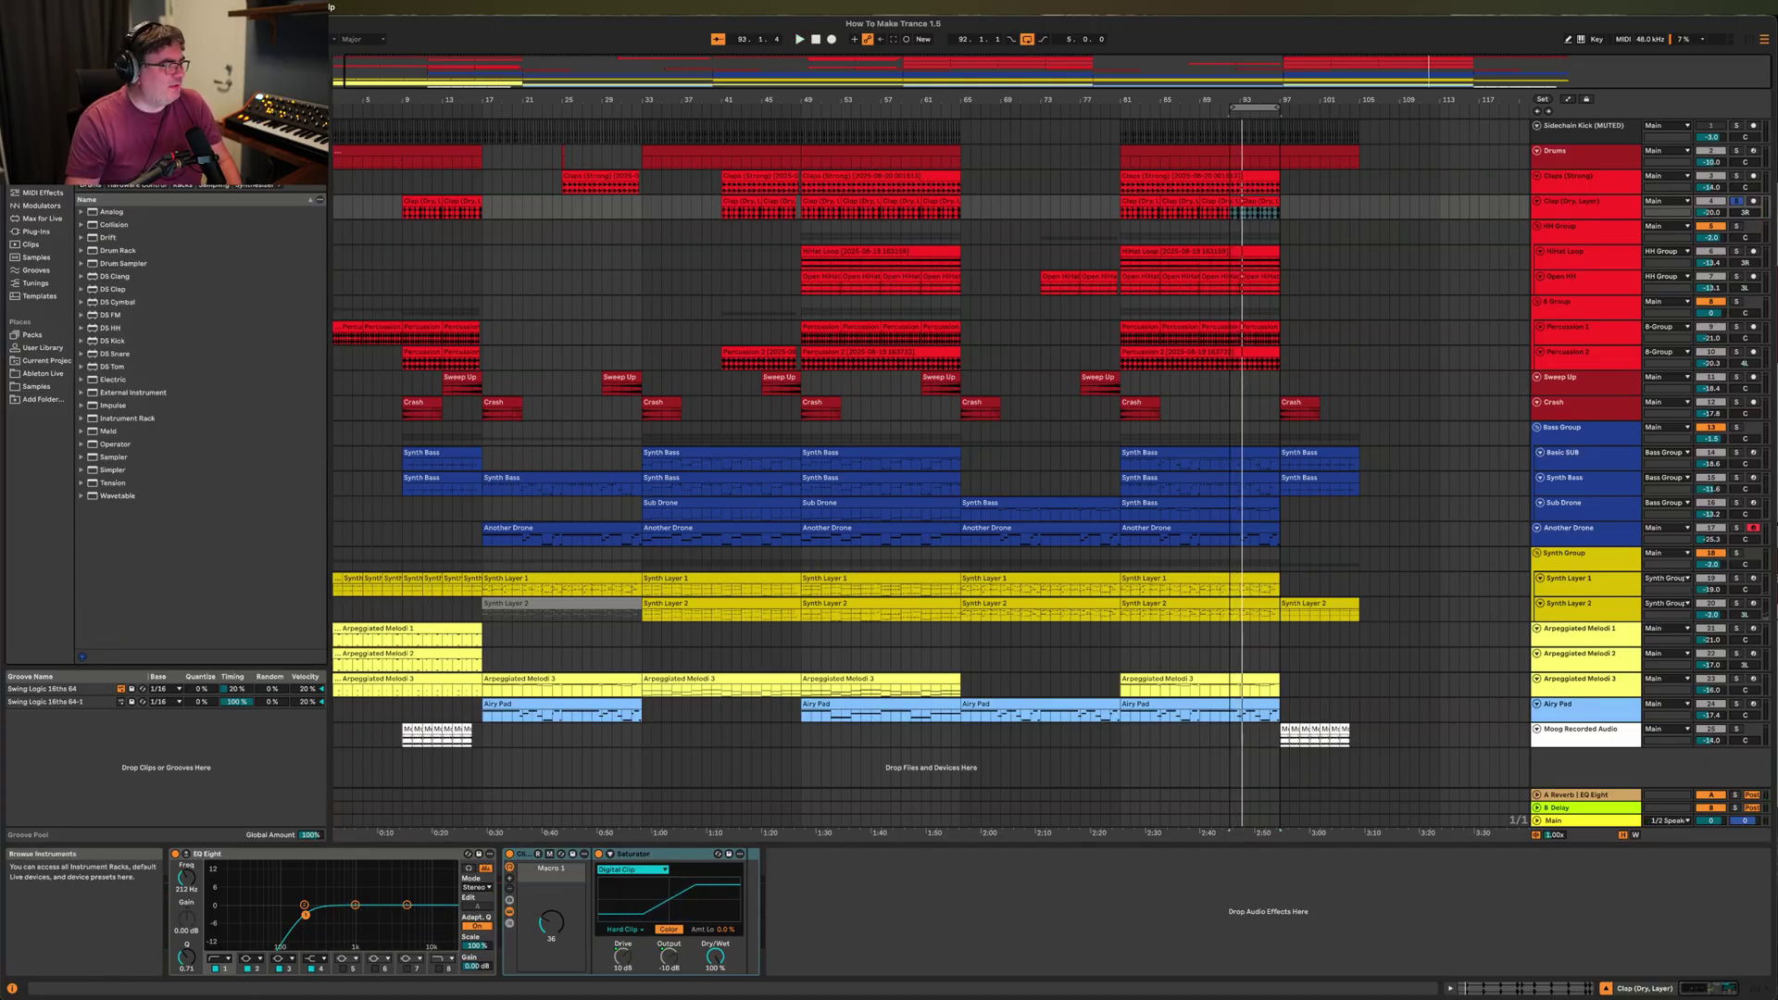
pyautogui.click(1578, 820)
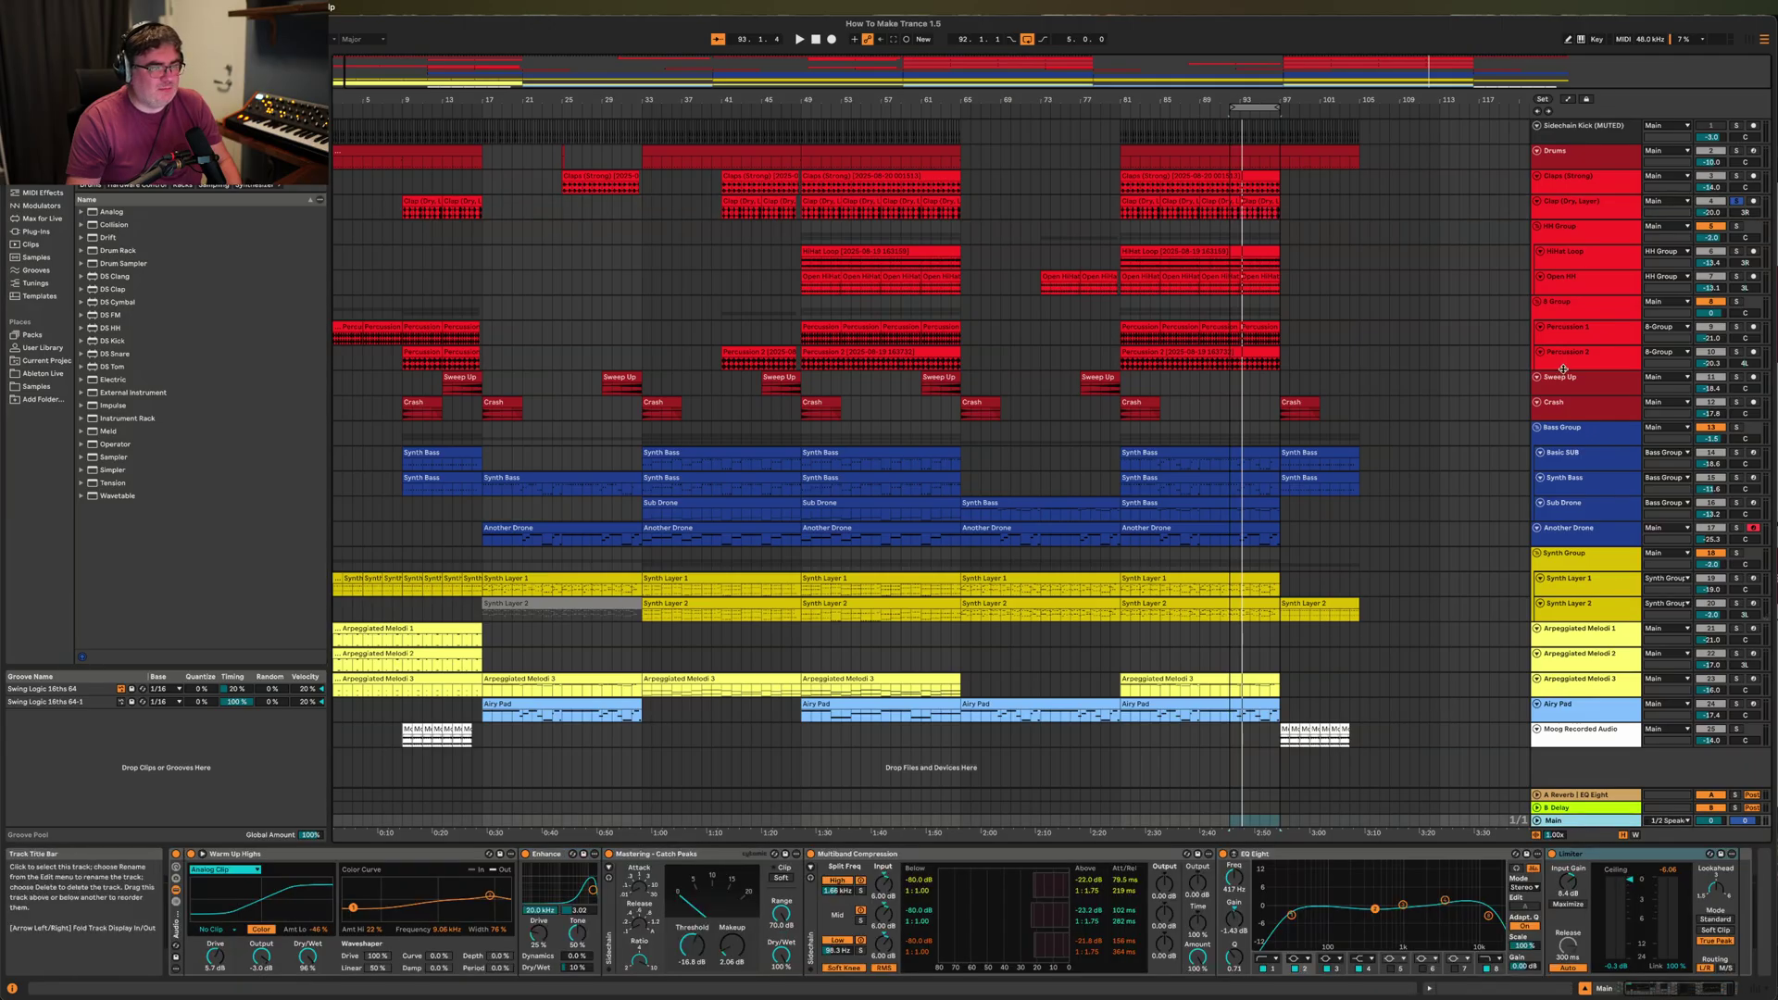
pyautogui.click(1592, 205)
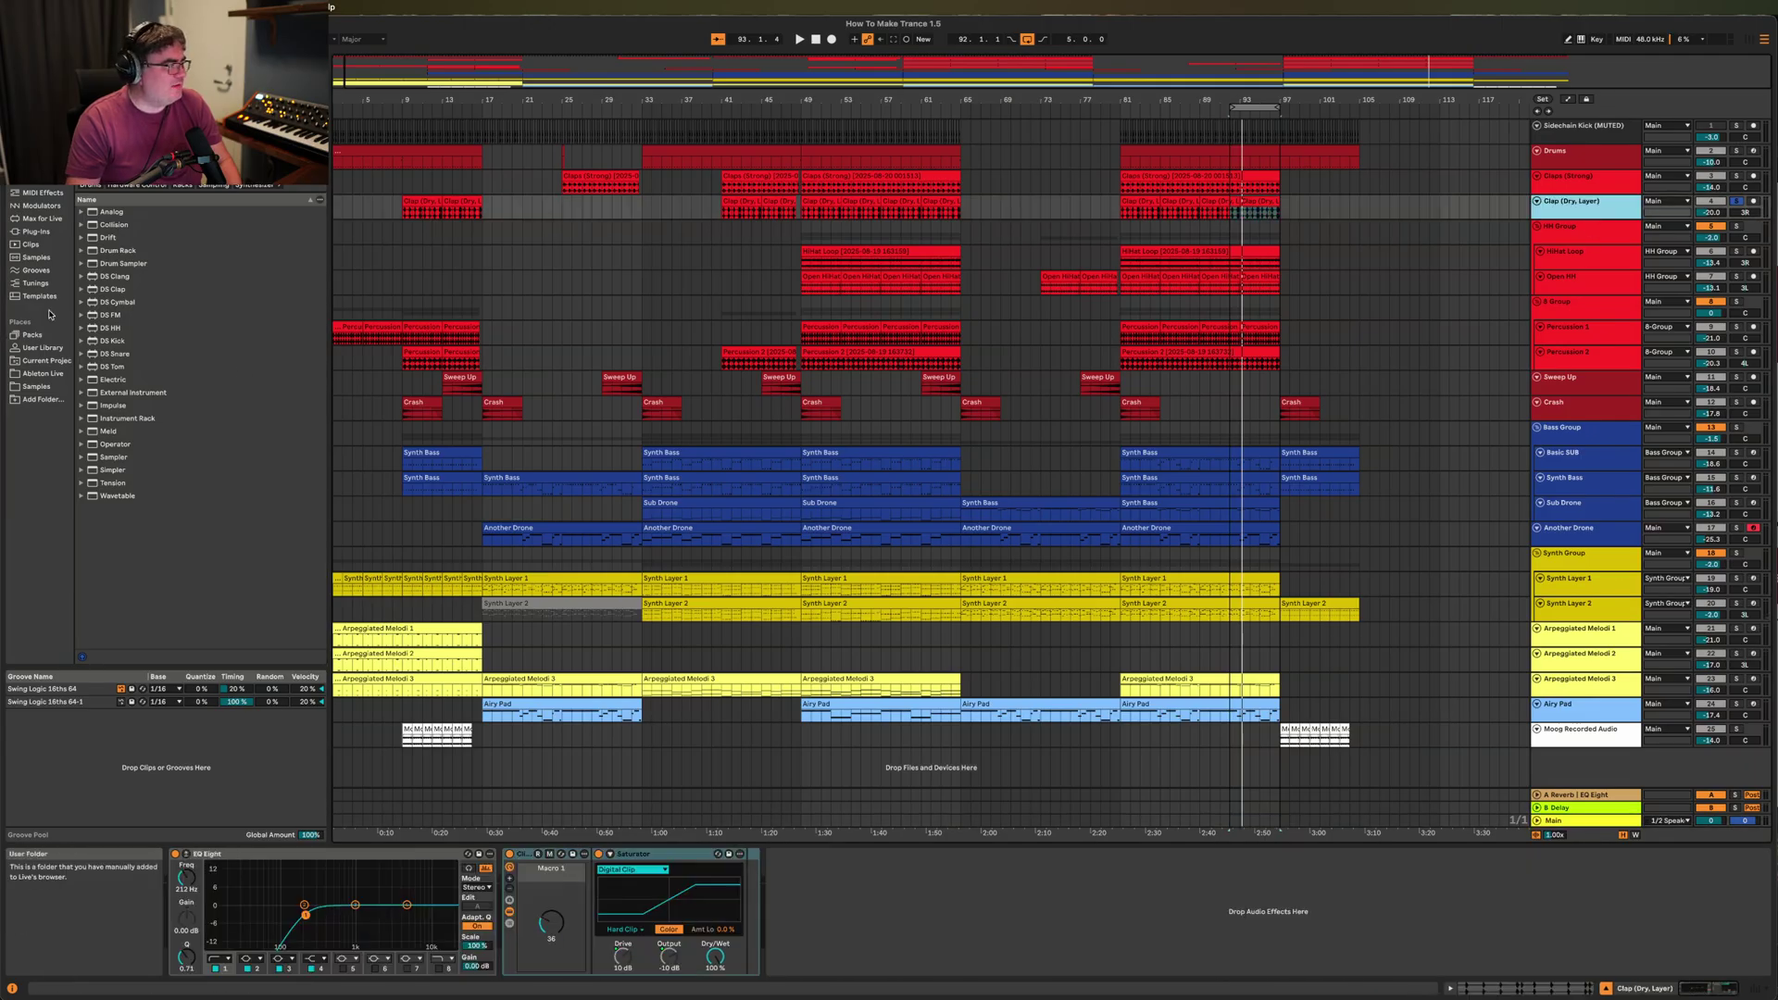
pyautogui.click(35, 231)
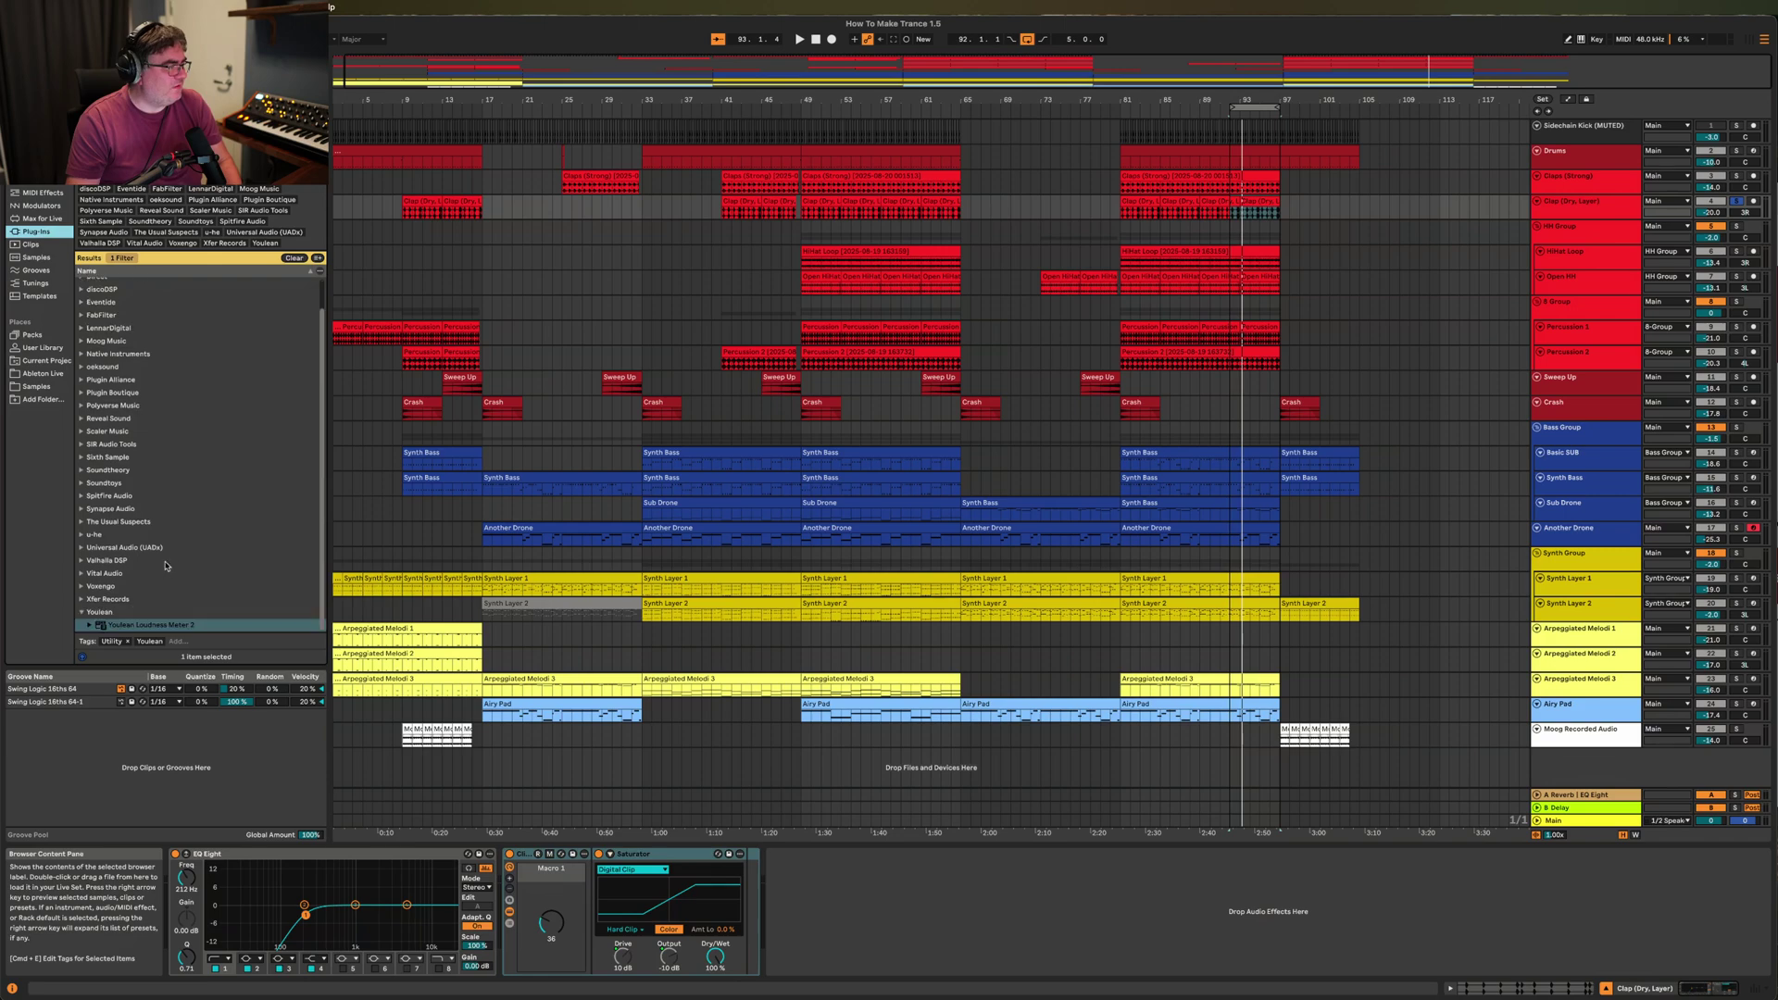
pyautogui.moveTo(130, 627); pyautogui.dragTo(714, 947)
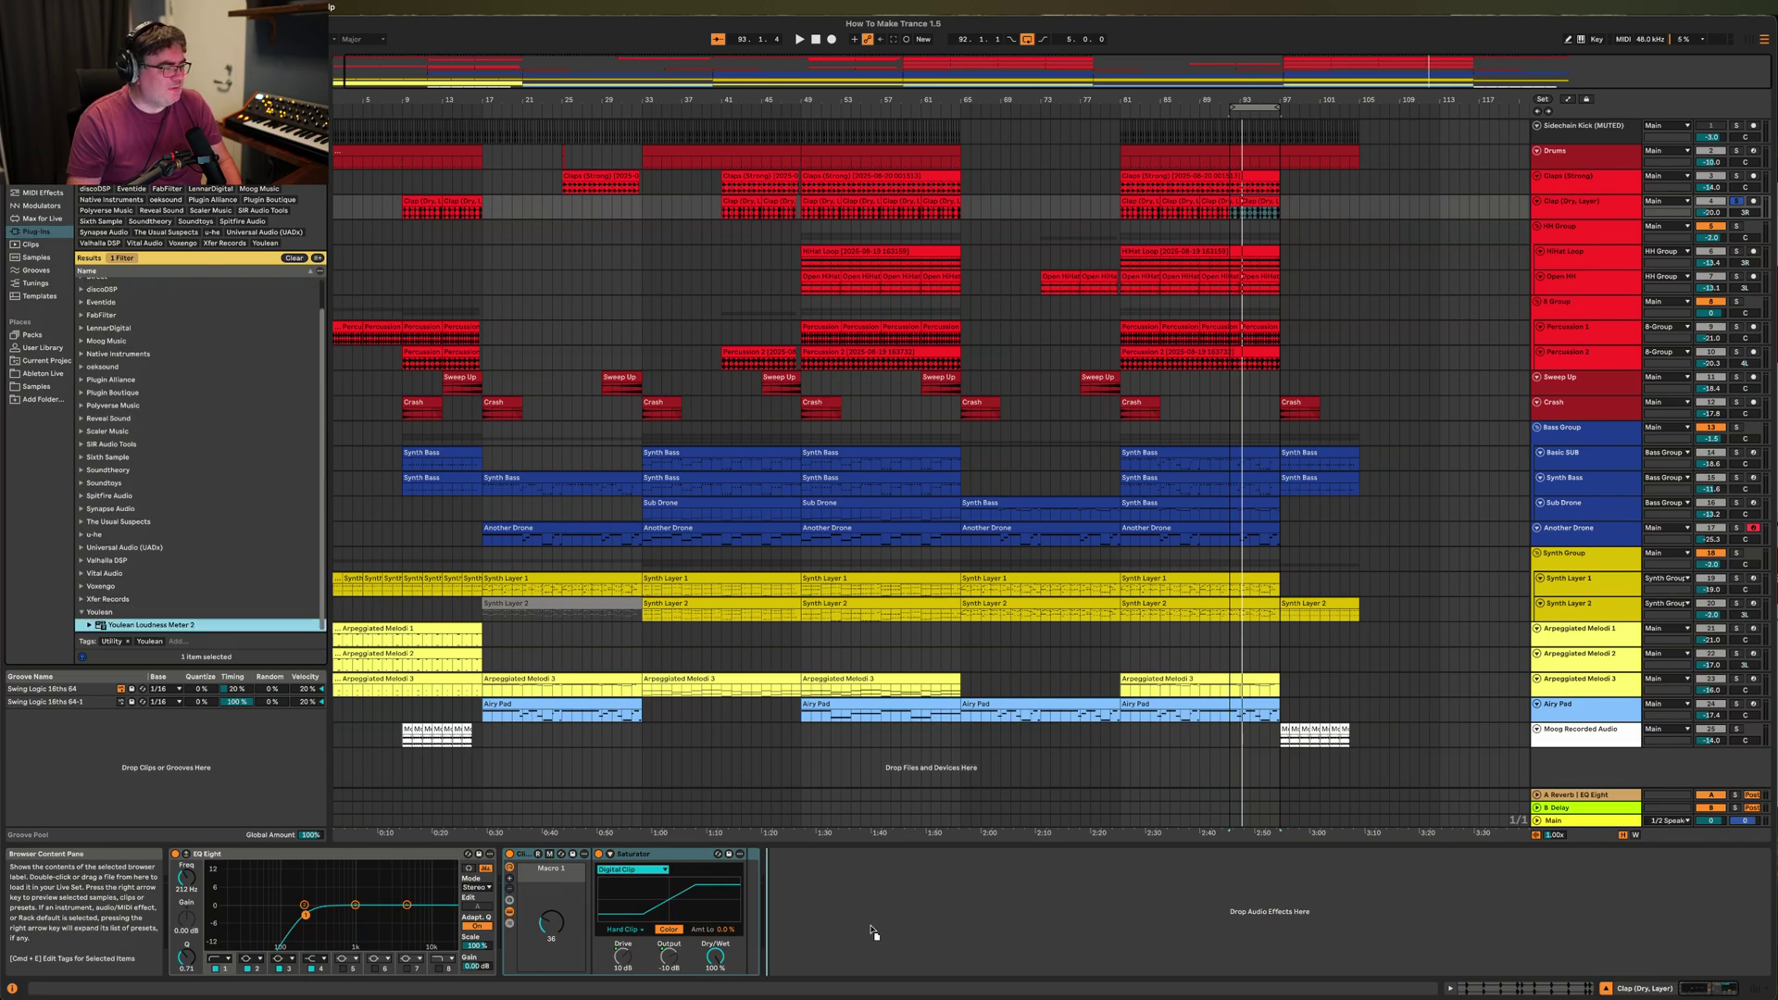
pyautogui.moveTo(872, 927); pyautogui.dragTo(872, 927)
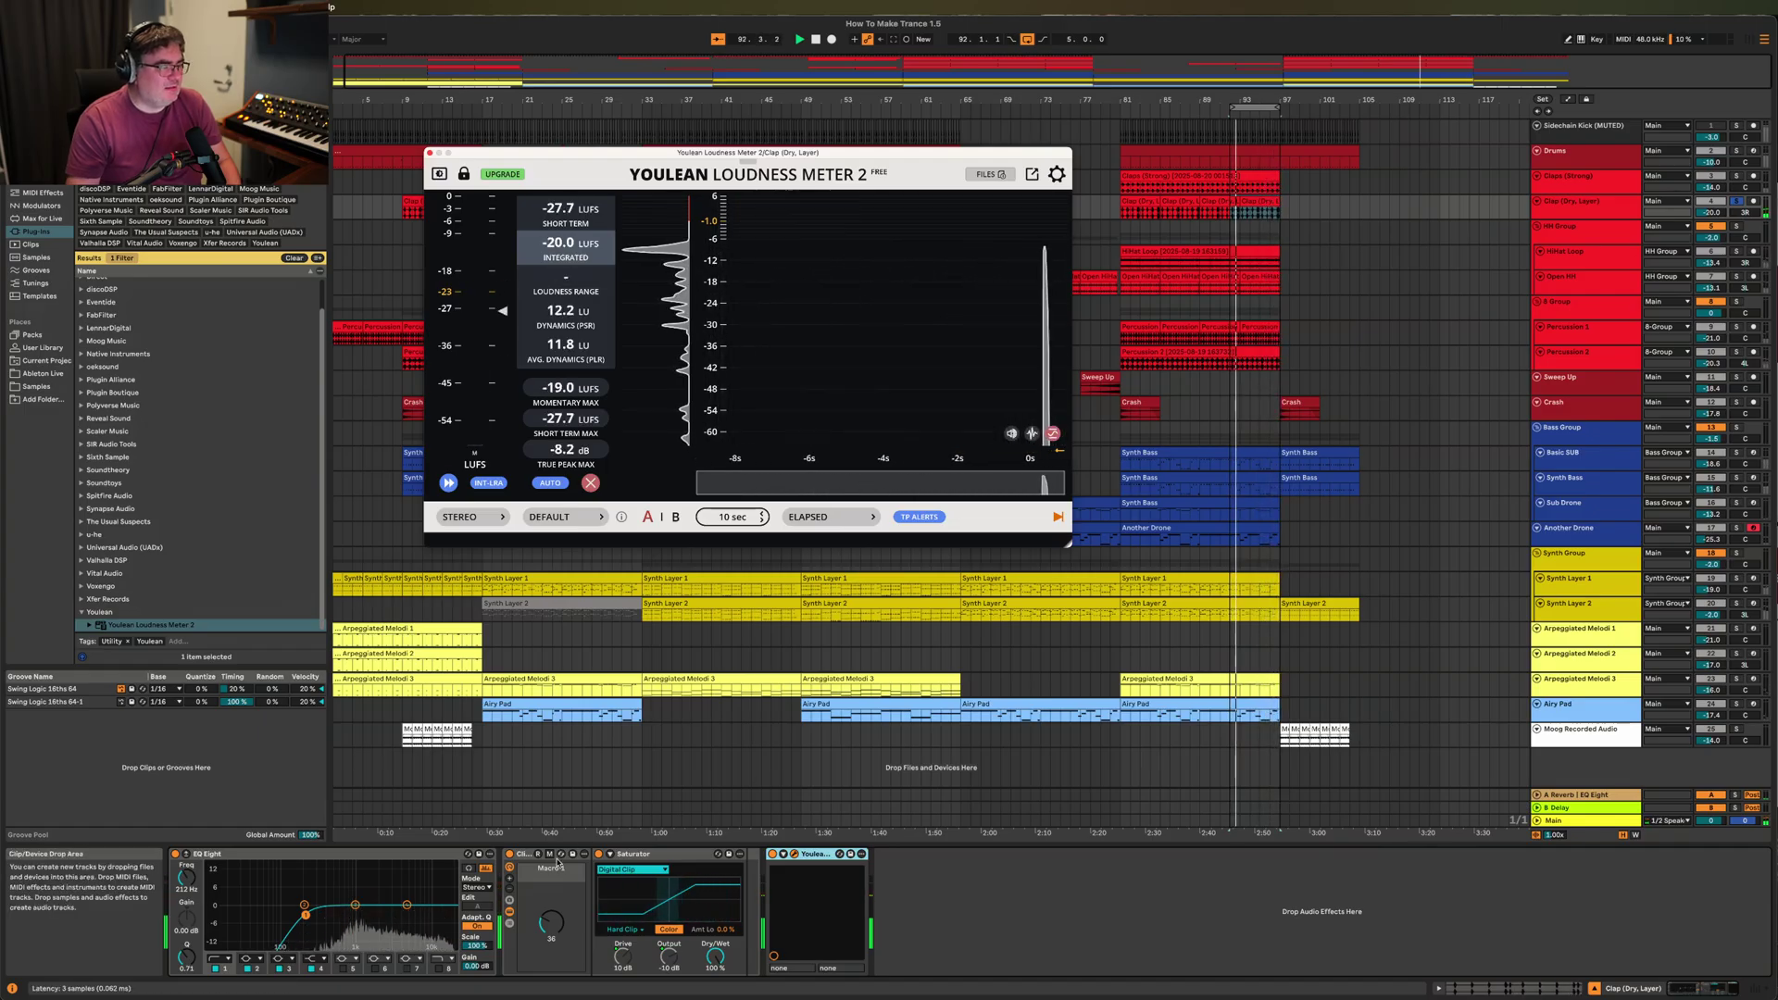
# Measure the clap's loudness, bypassing its effects rack to compare, then close the meter window.
pyautogui.click(658, 795)
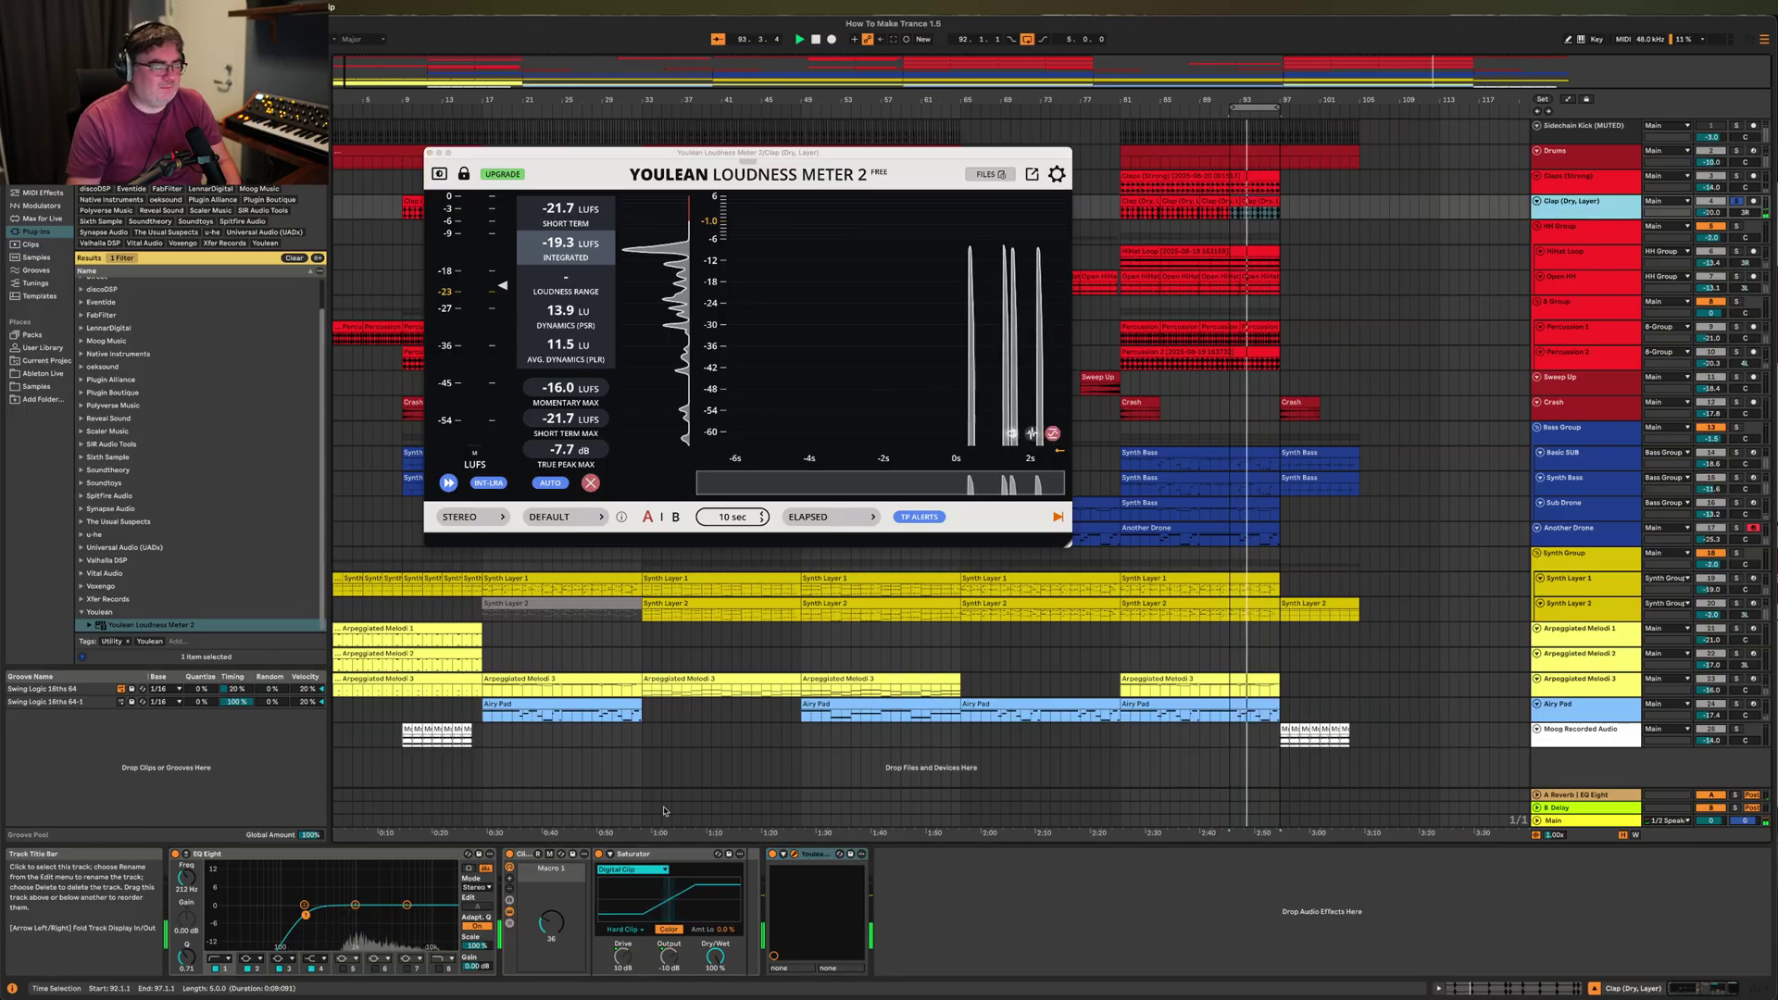
pyautogui.click(509, 855)
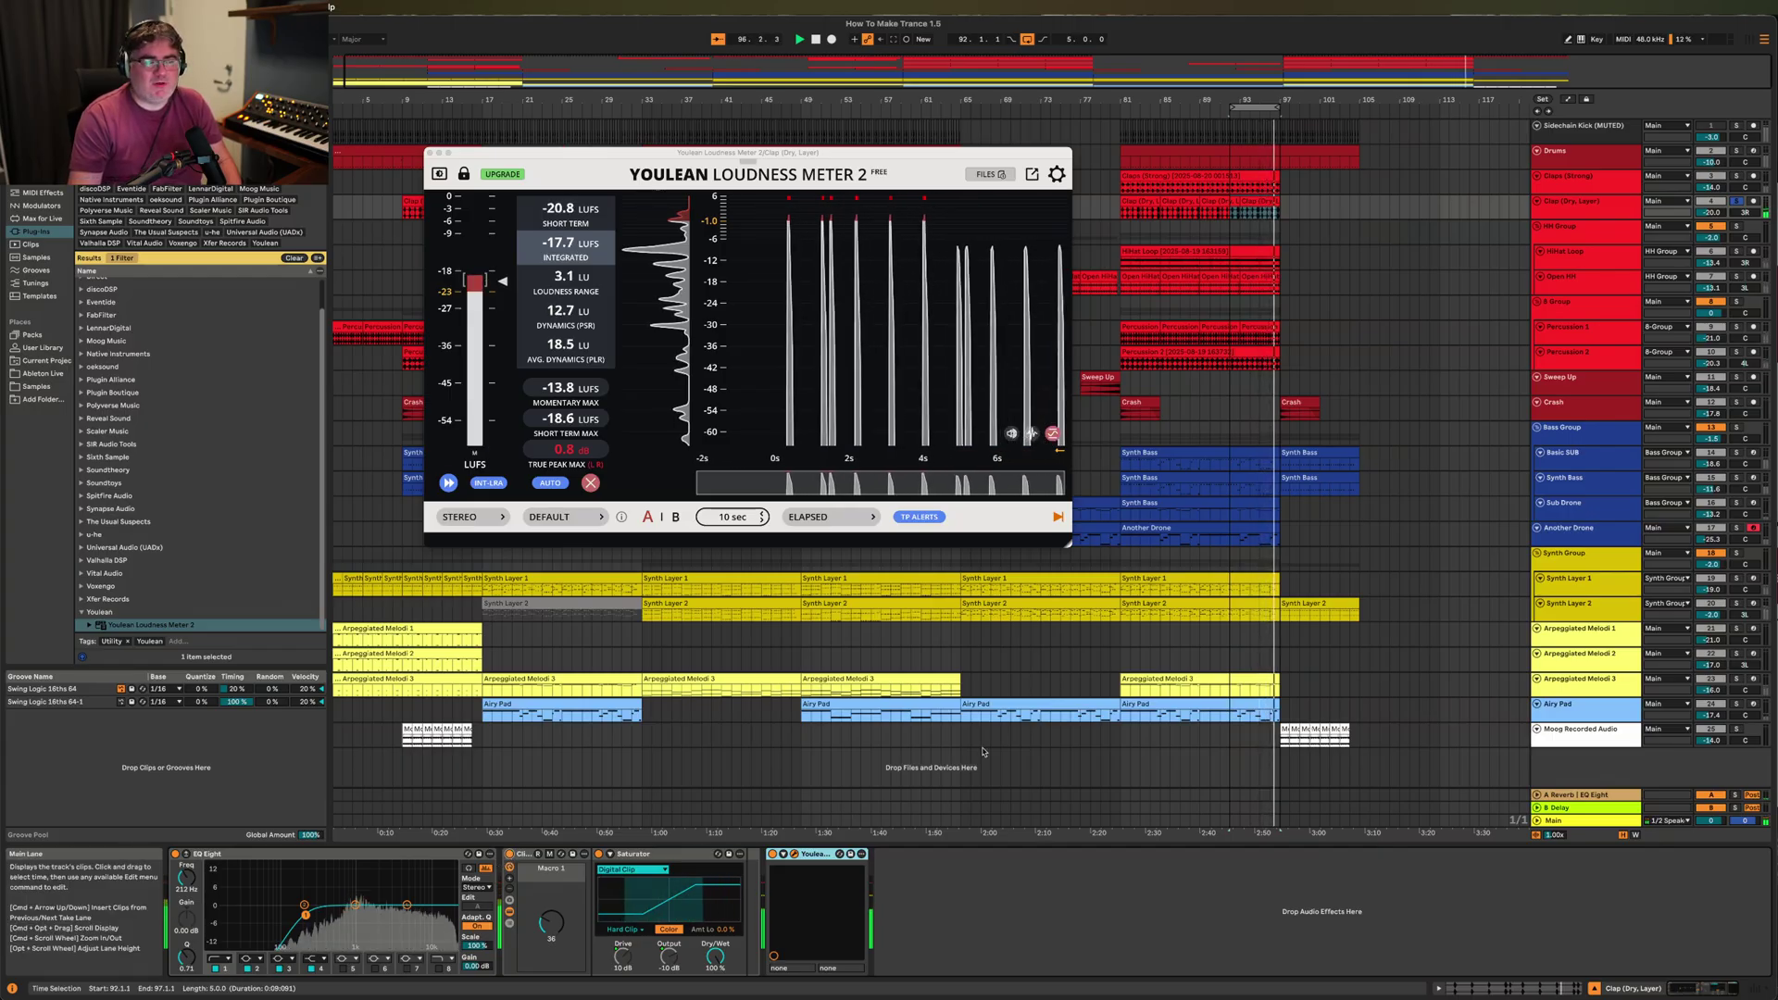
pyautogui.moveTo(909, 414)
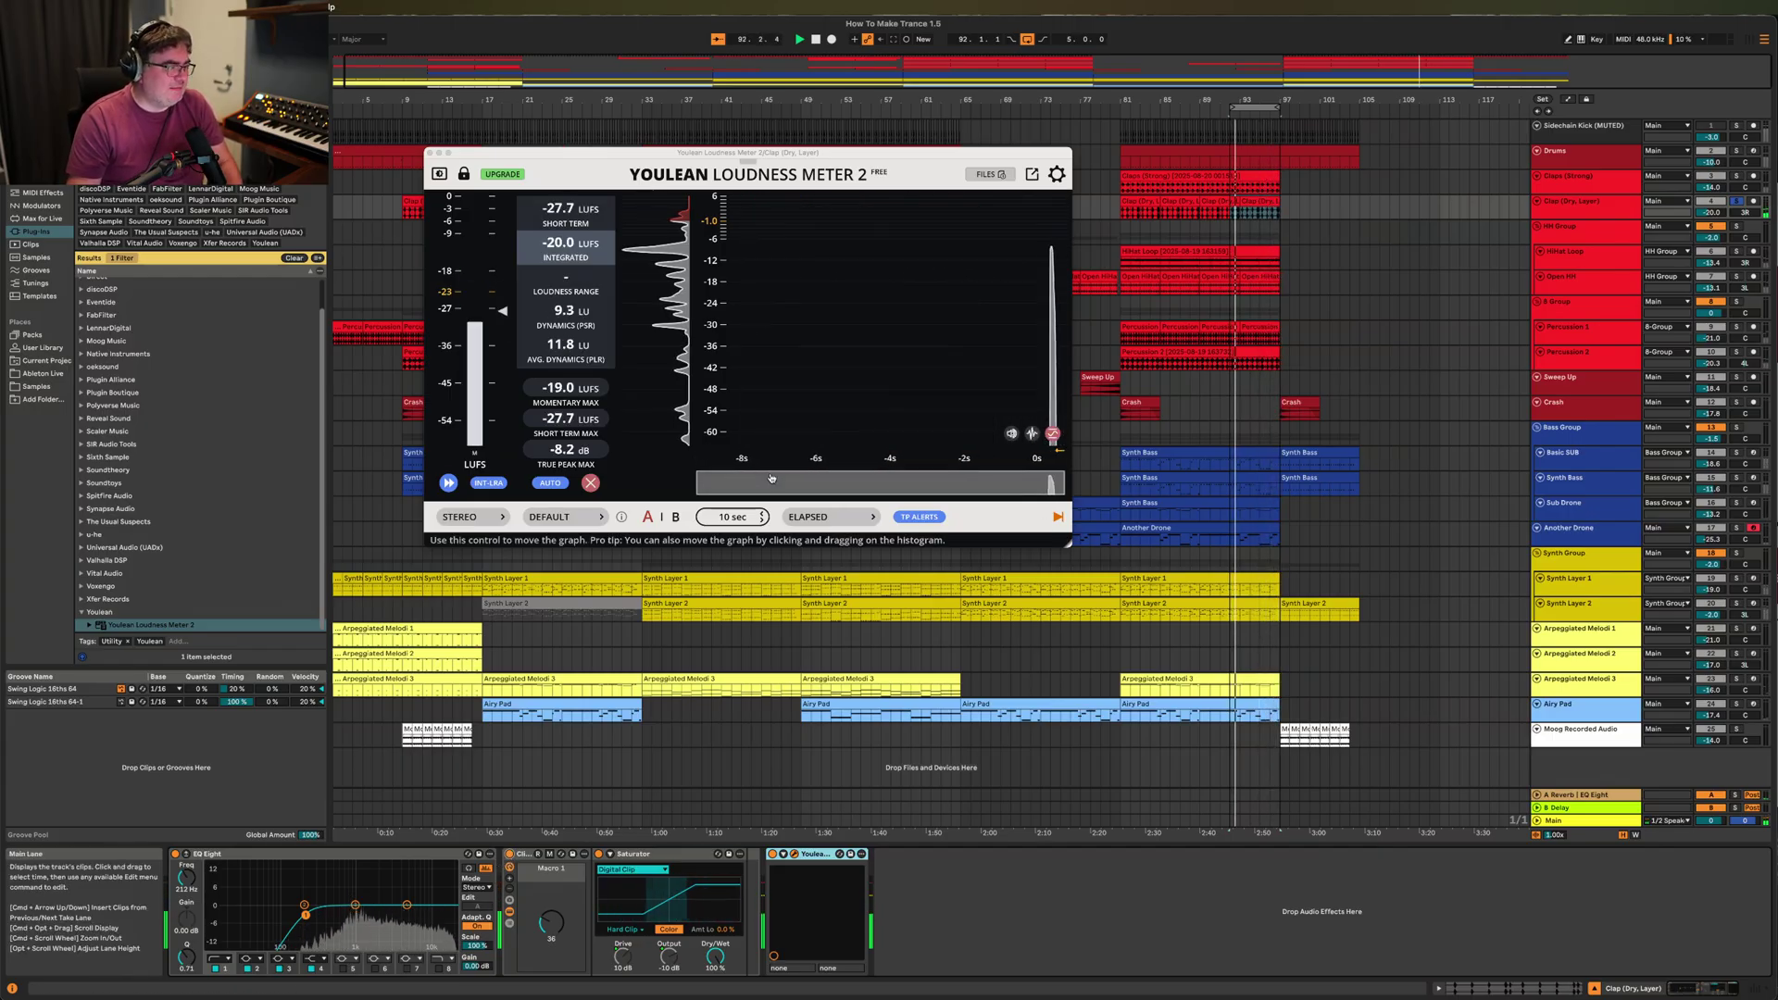
pyautogui.click(429, 152)
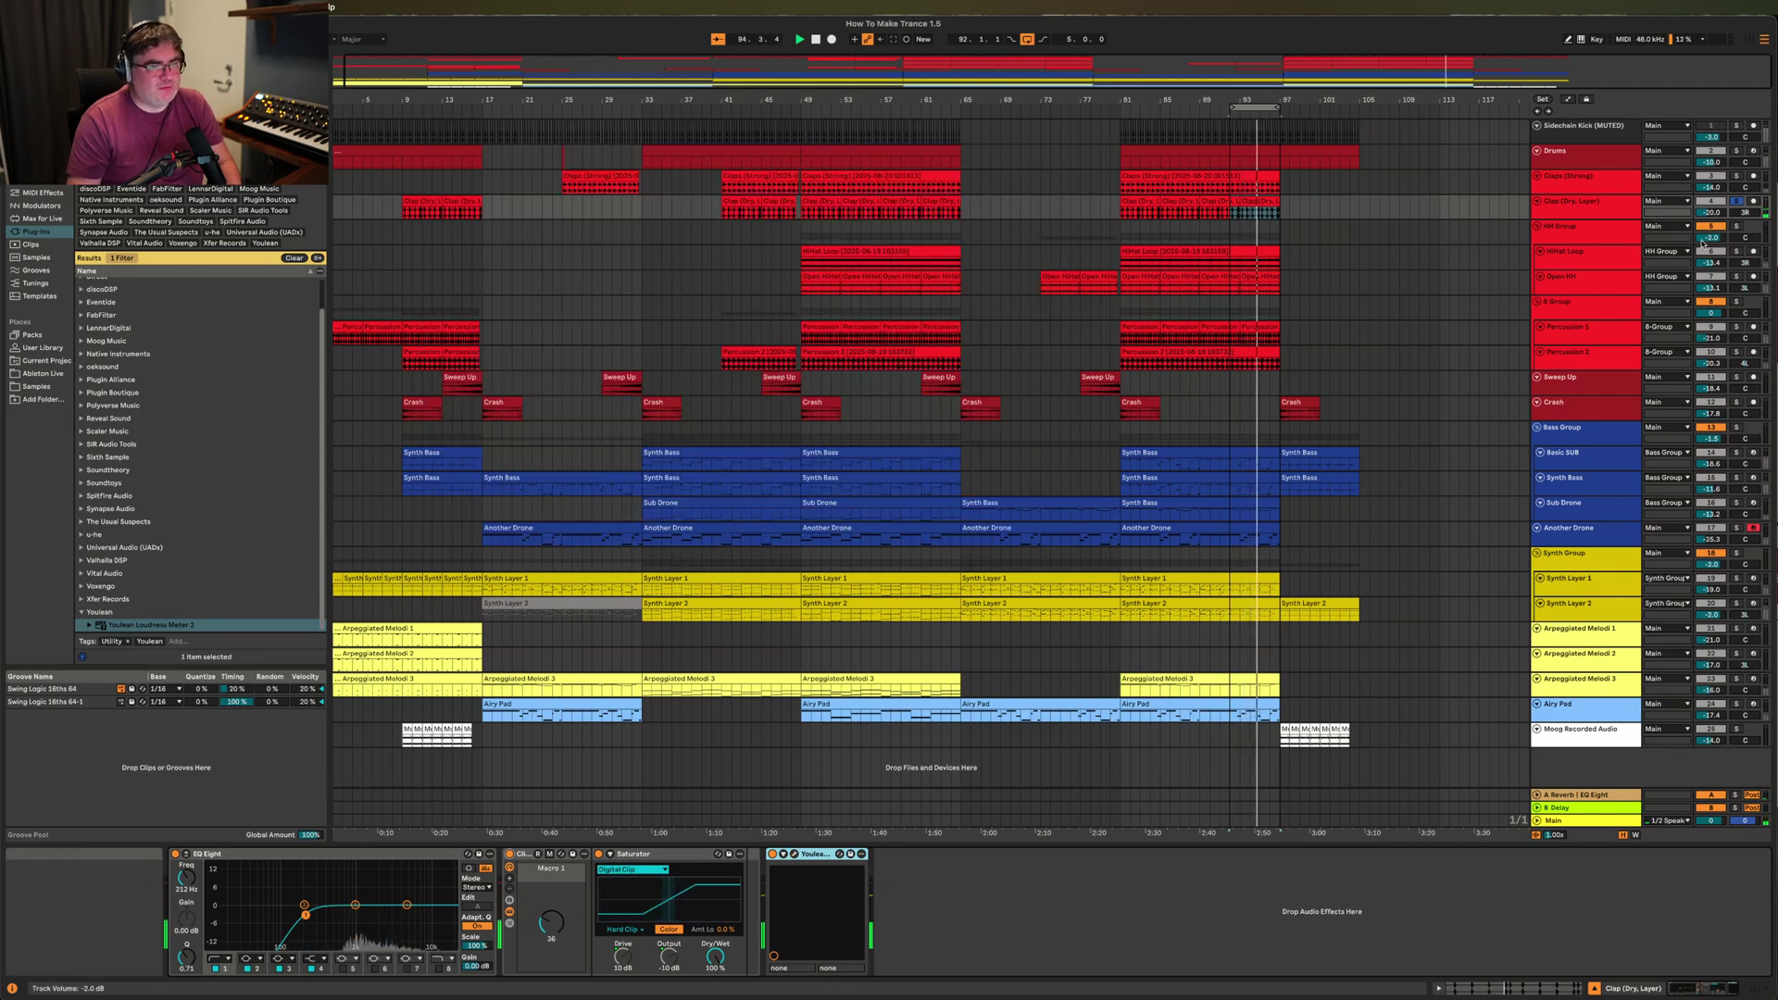
# Unsolo Clap (Dry, Layer) and inspect the Open HH and HH Group effect chains.
pyautogui.click(1607, 815)
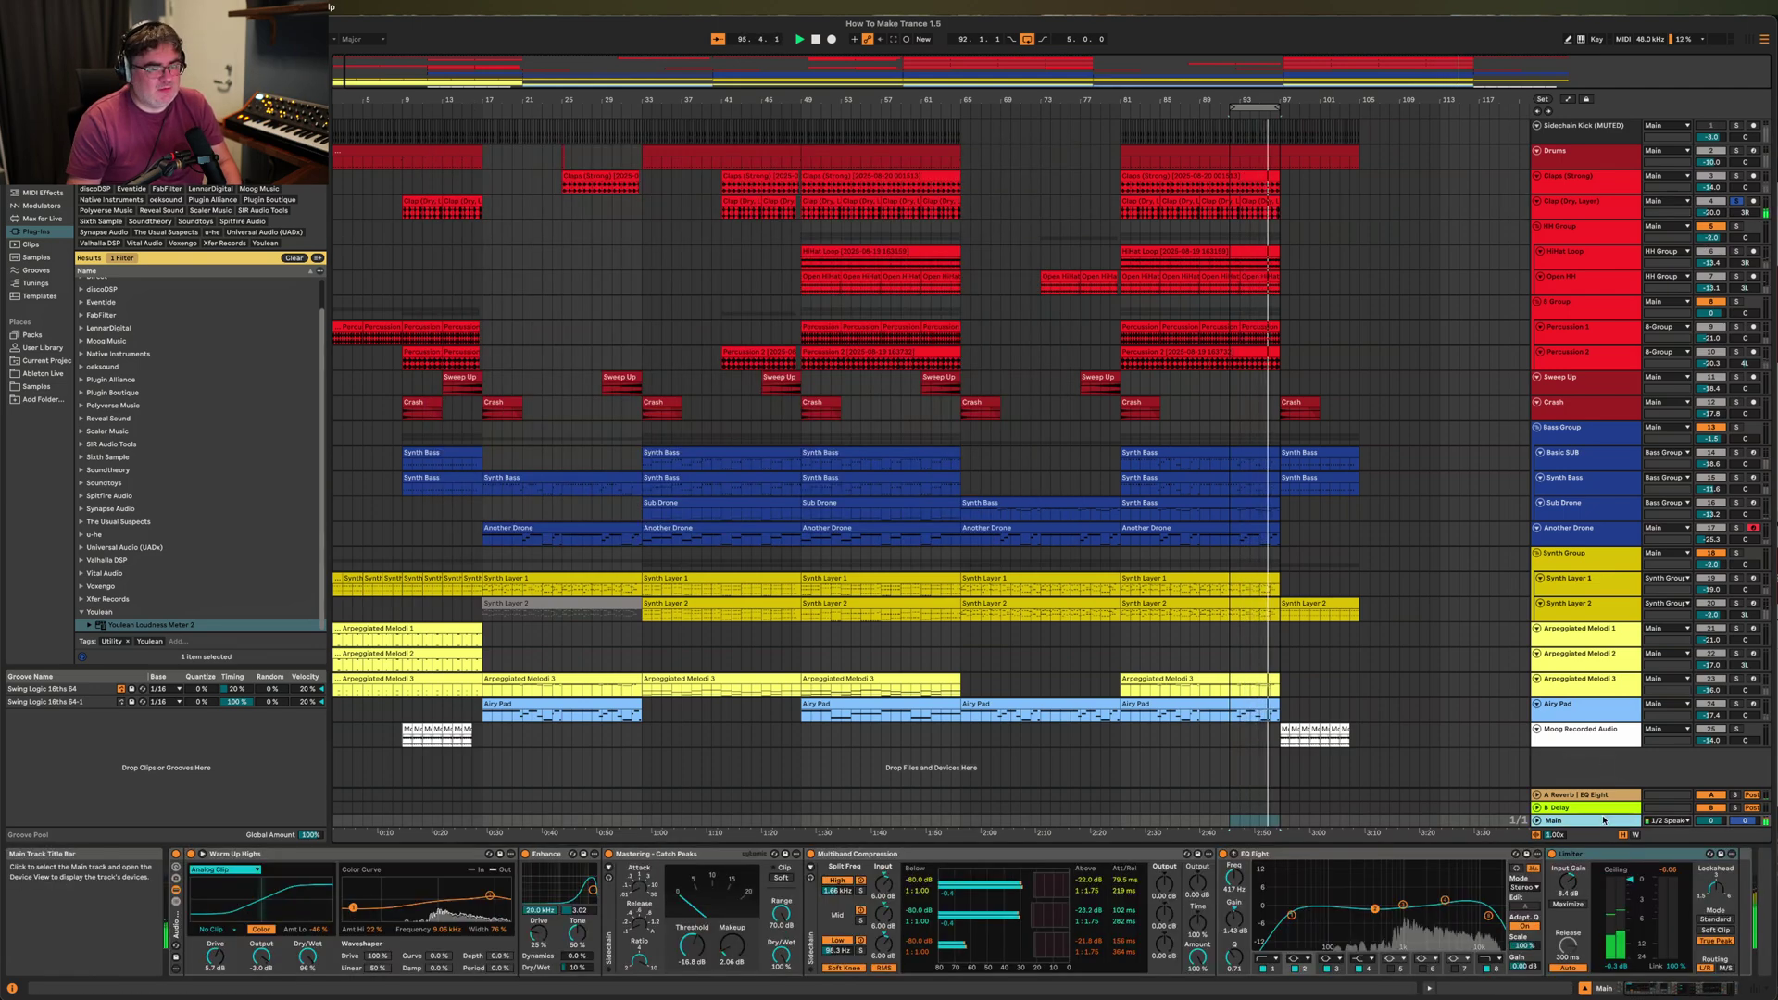
pyautogui.click(1601, 210)
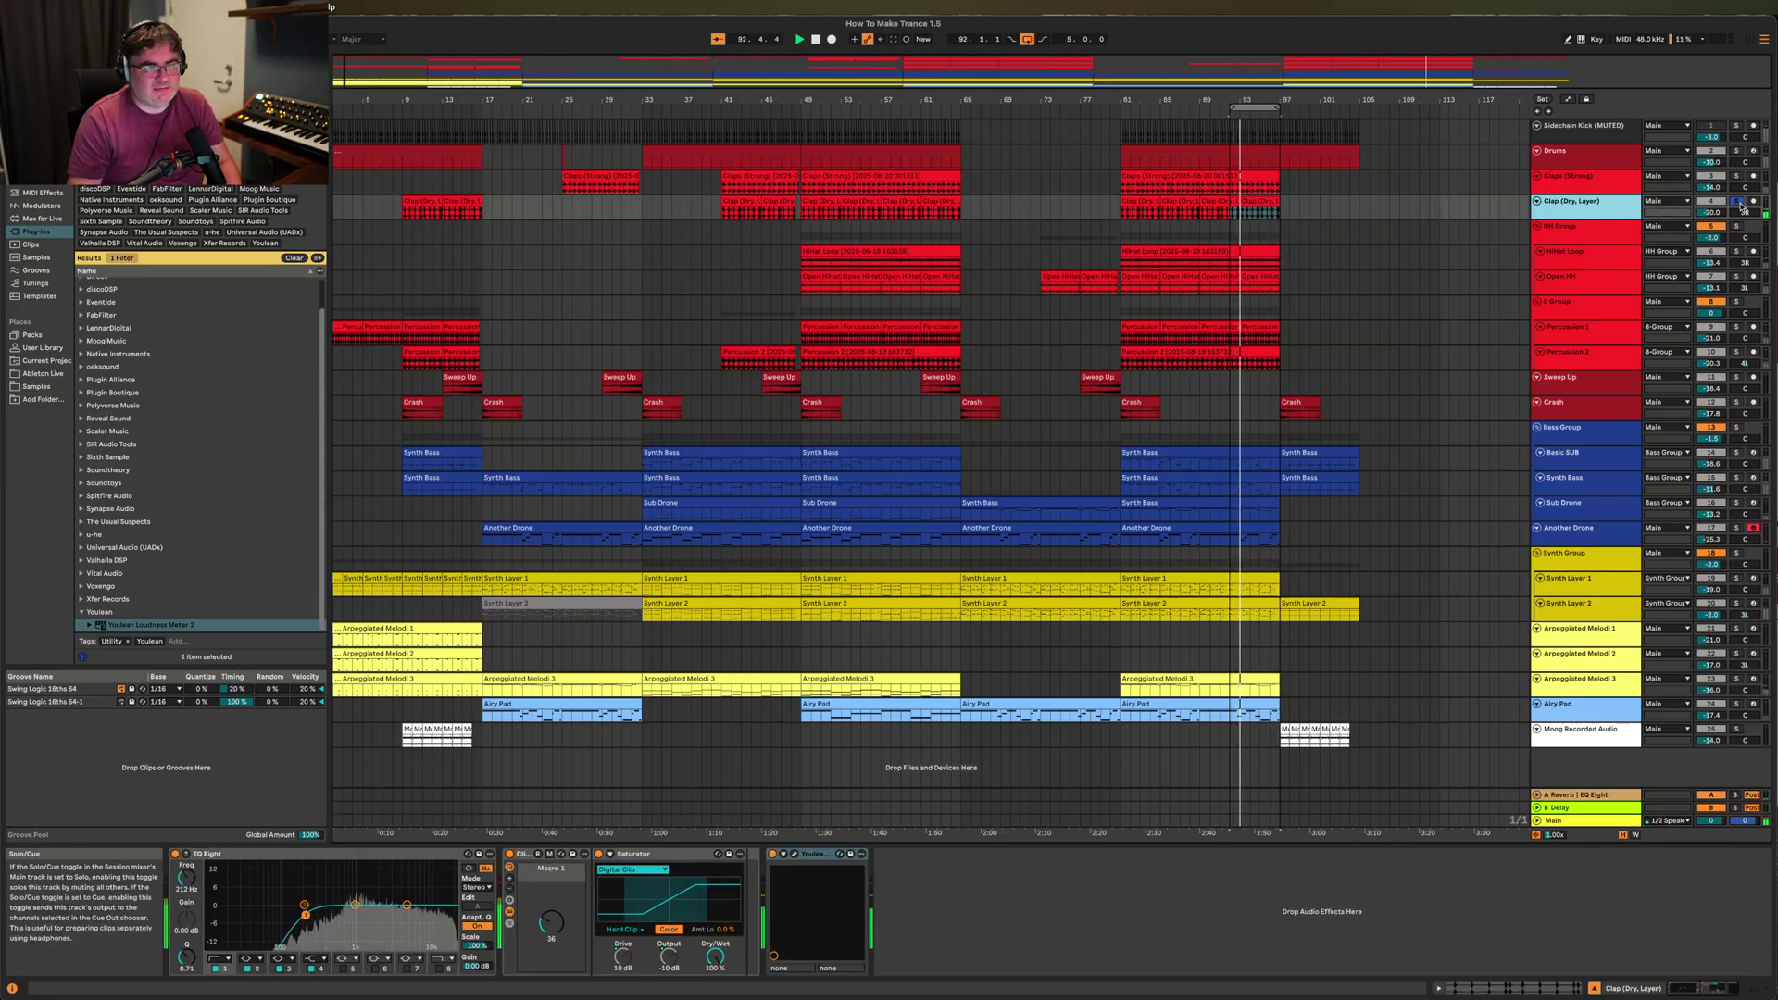
pyautogui.click(1738, 200)
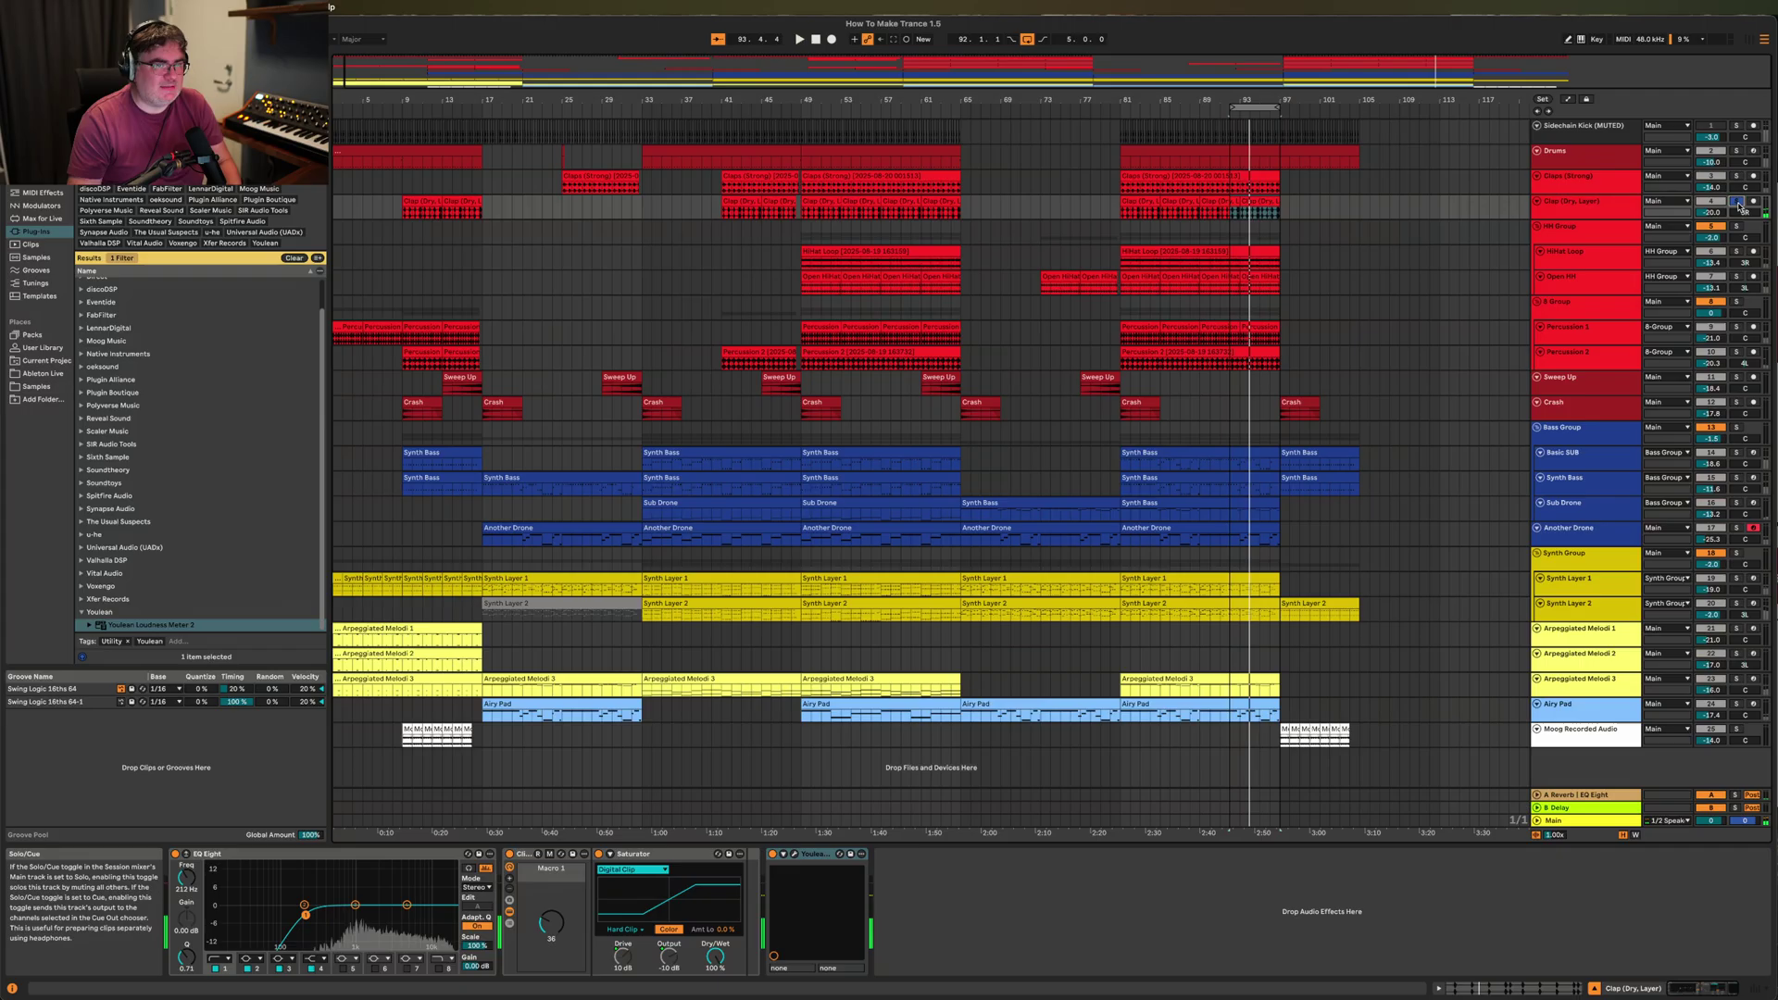
pyautogui.click(1602, 176)
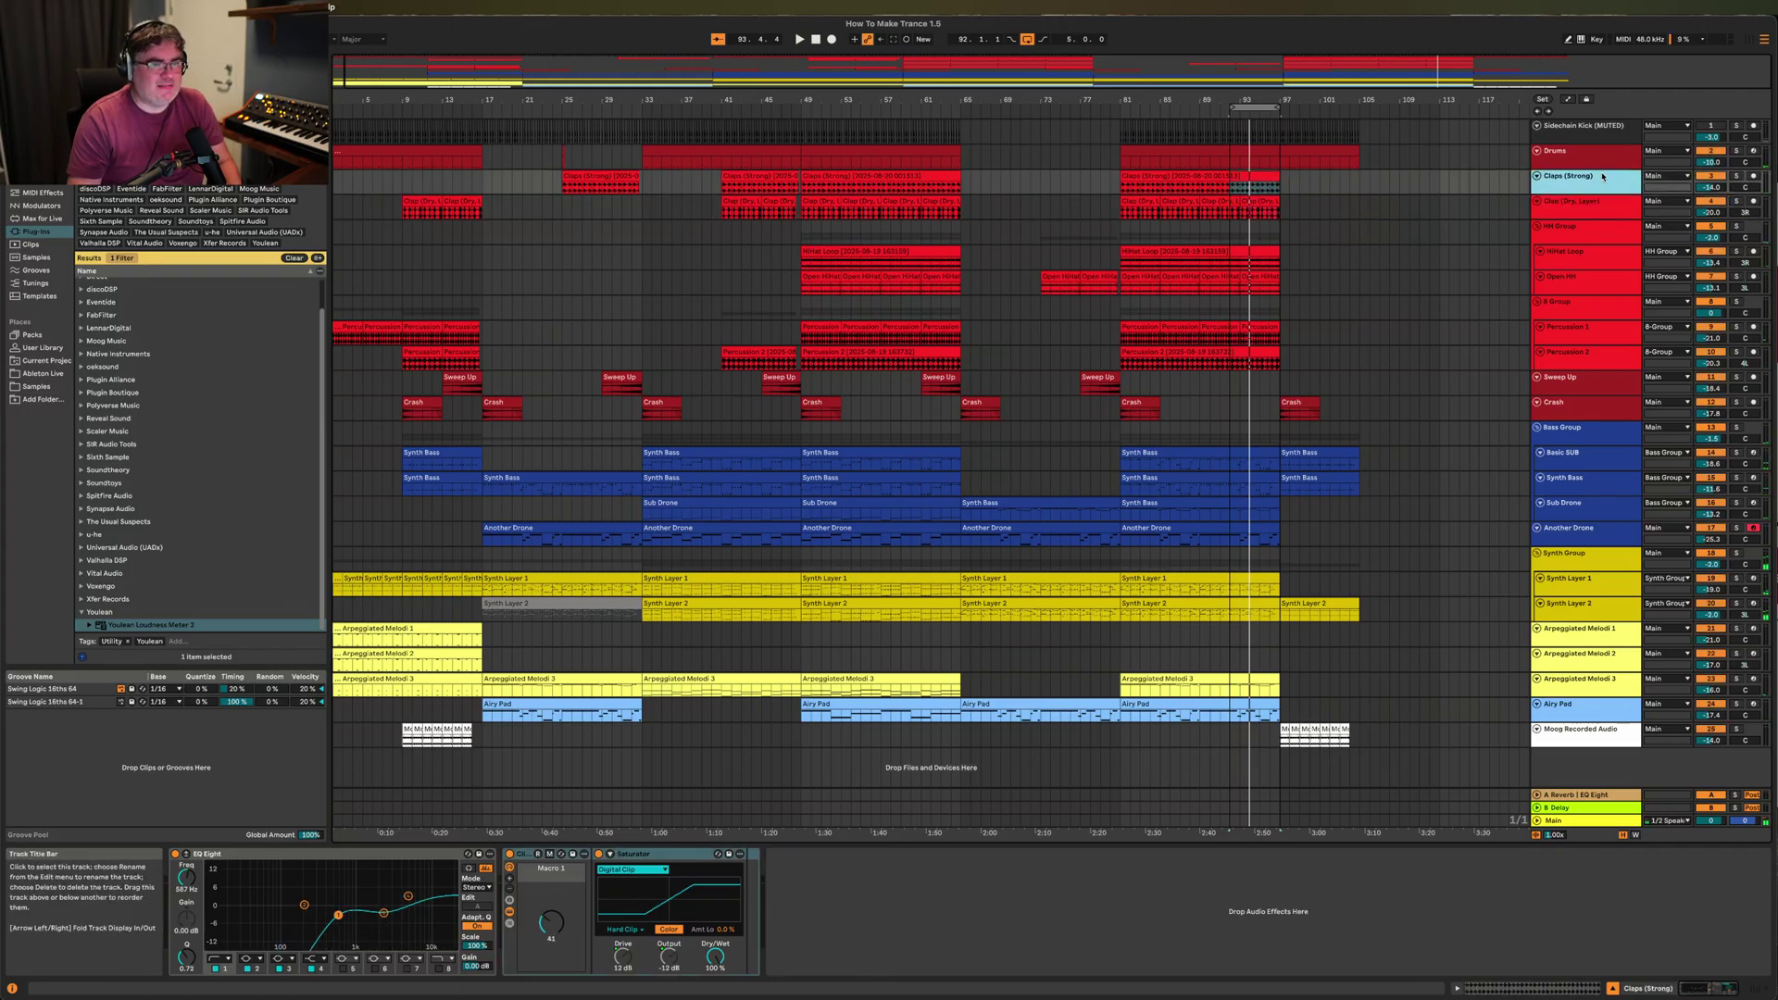
pyautogui.click(1569, 276)
pyautogui.click(1613, 262)
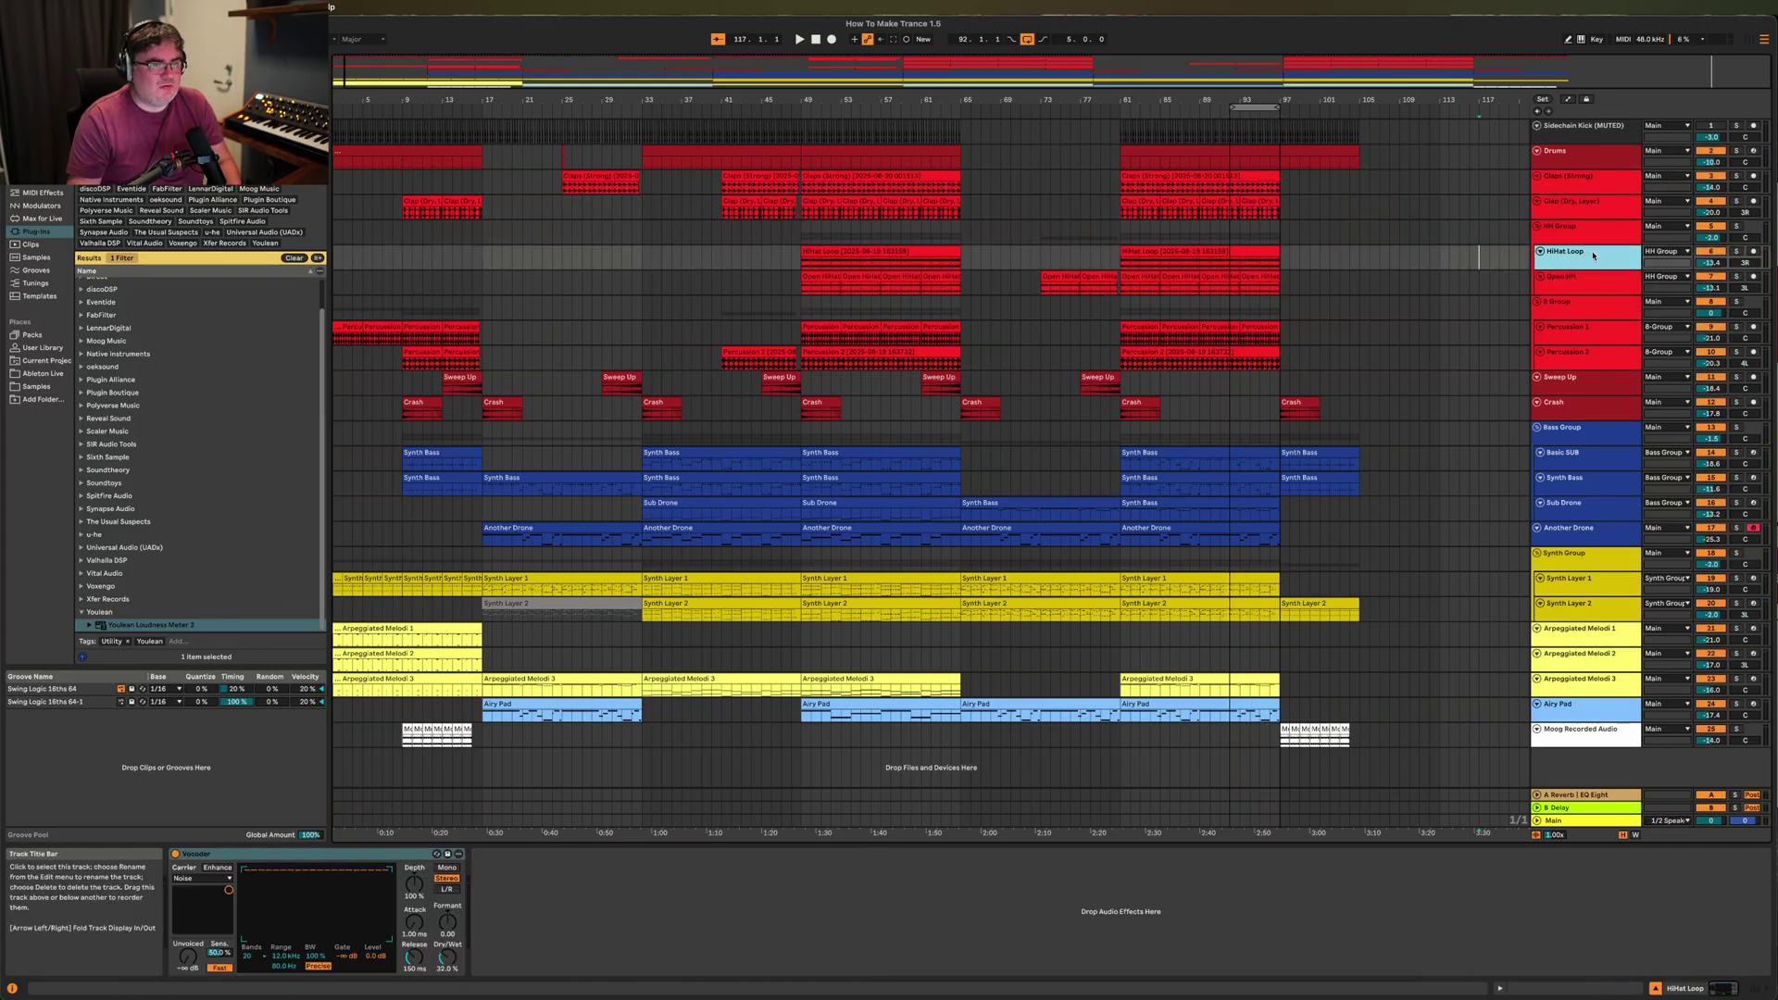
pyautogui.click(1481, 232)
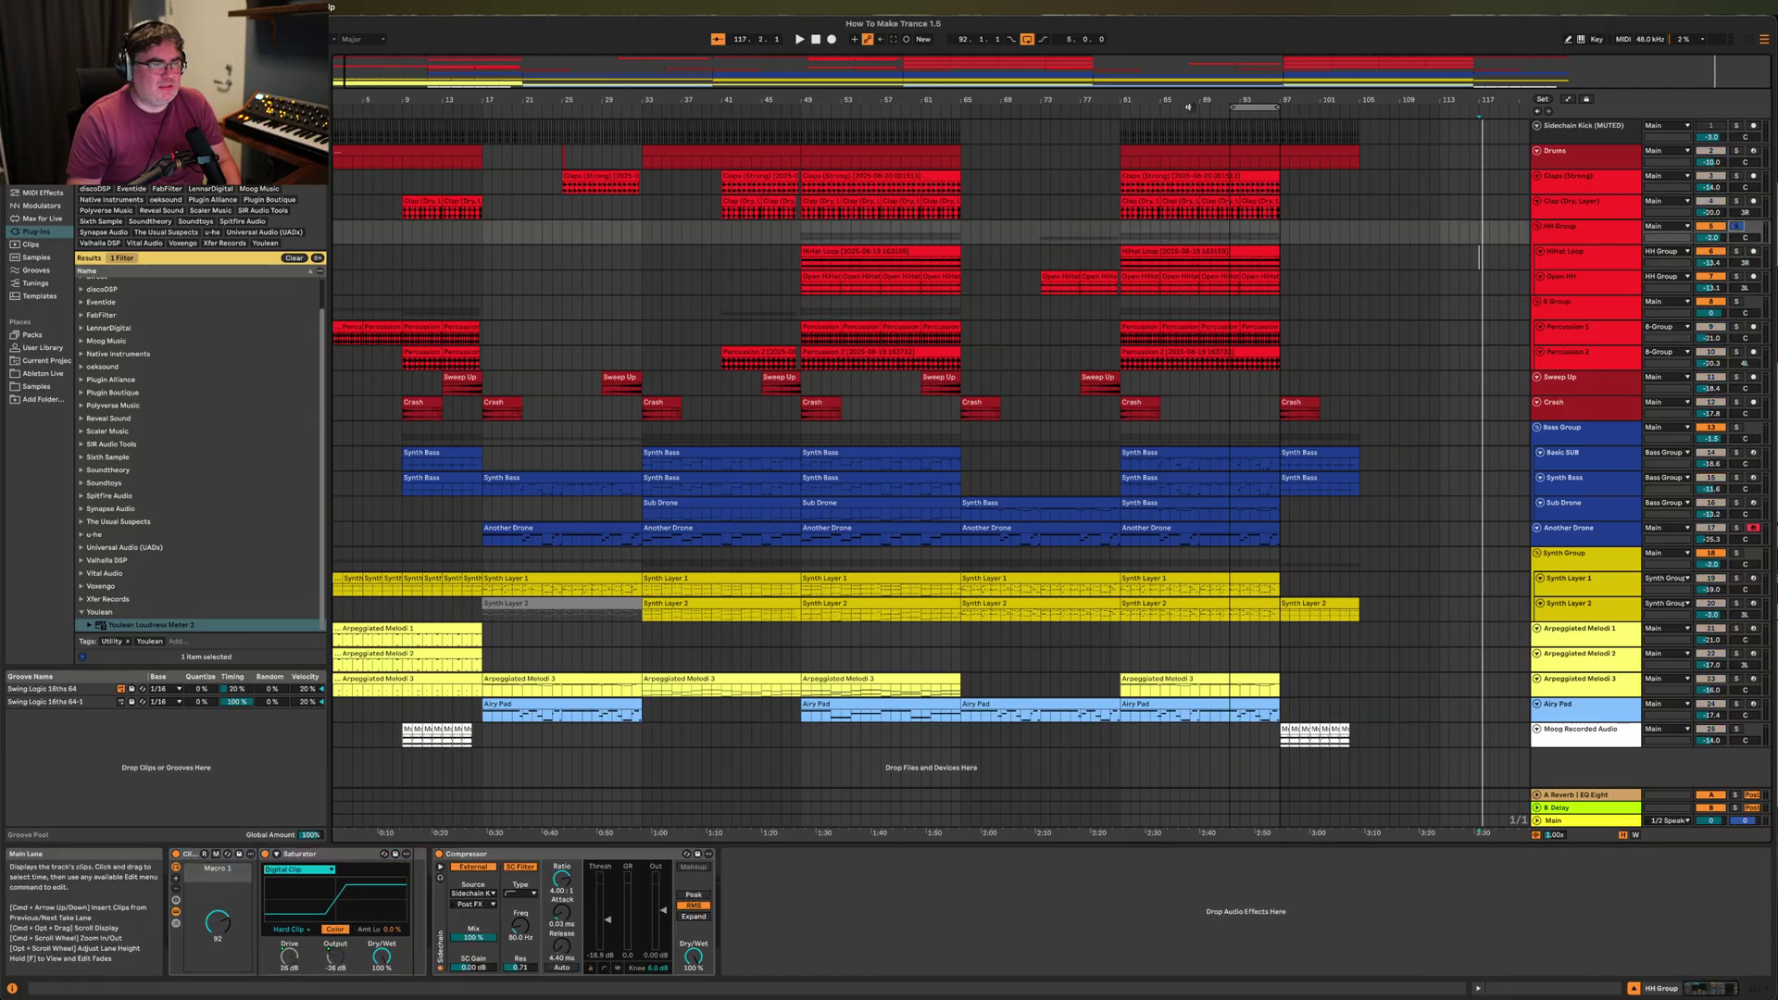
# Loop bars 92–97, solo the HiHat Loop track and play the section.
pyautogui.click(1255, 108)
pyautogui.click(1572, 257)
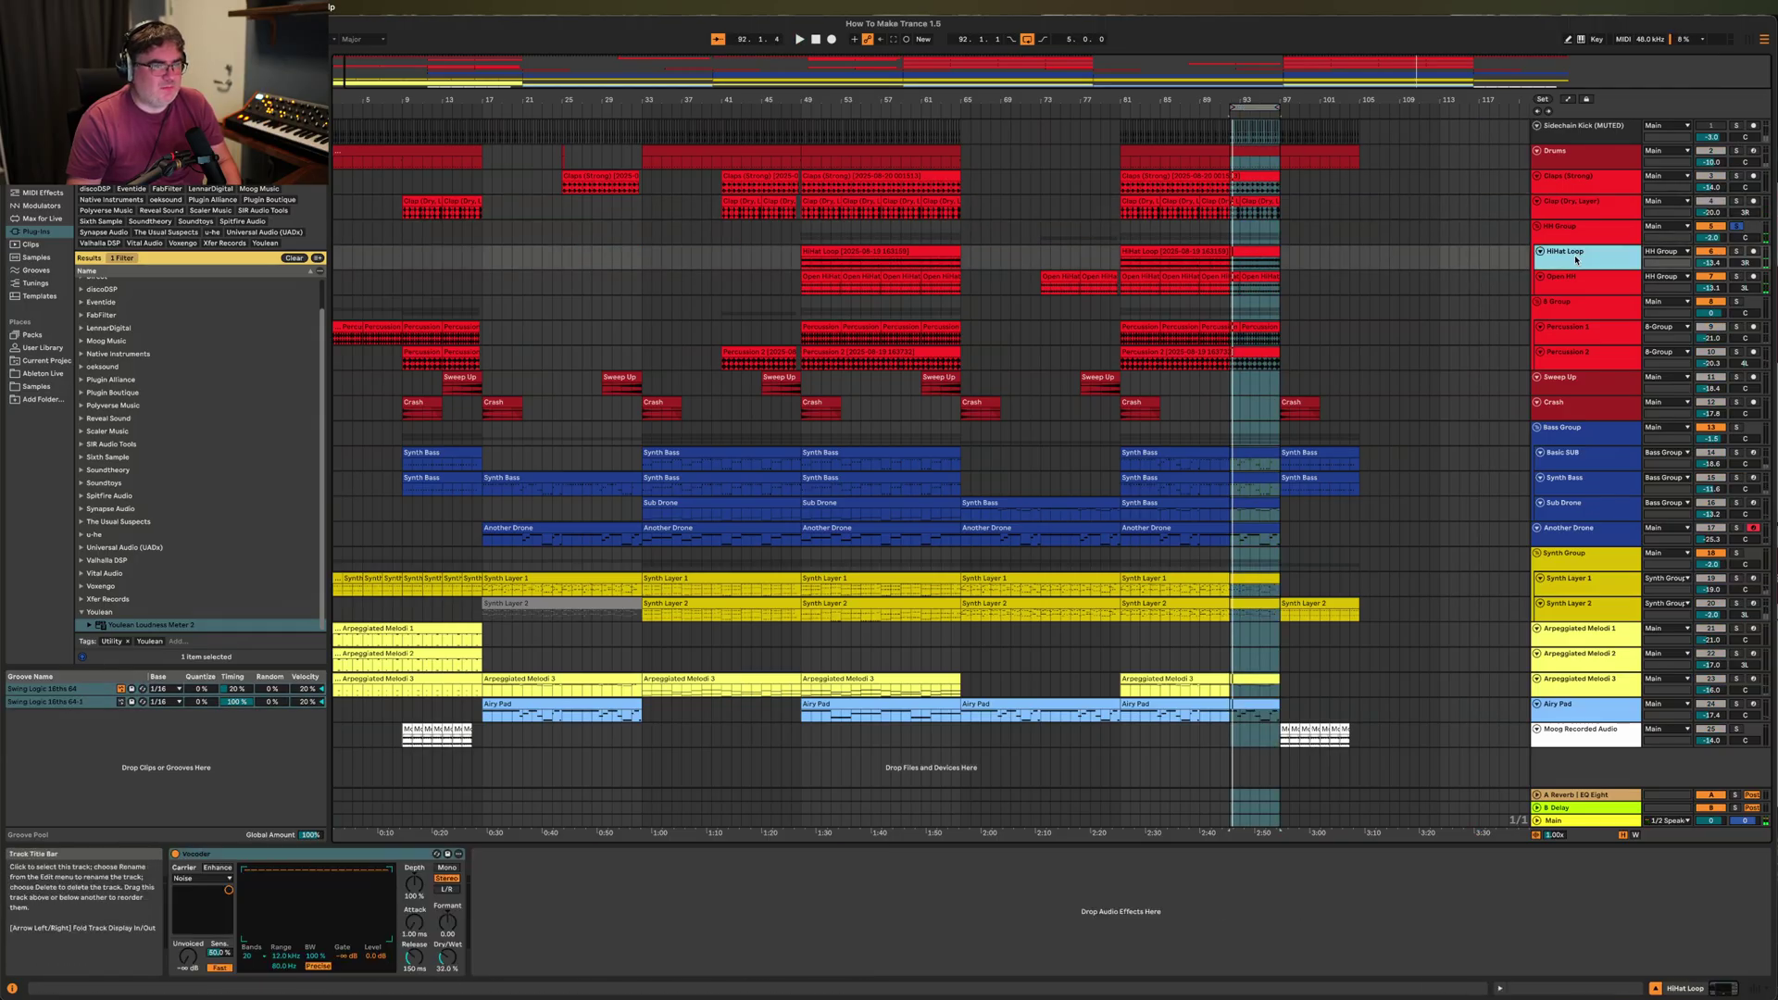
pyautogui.click(1736, 252)
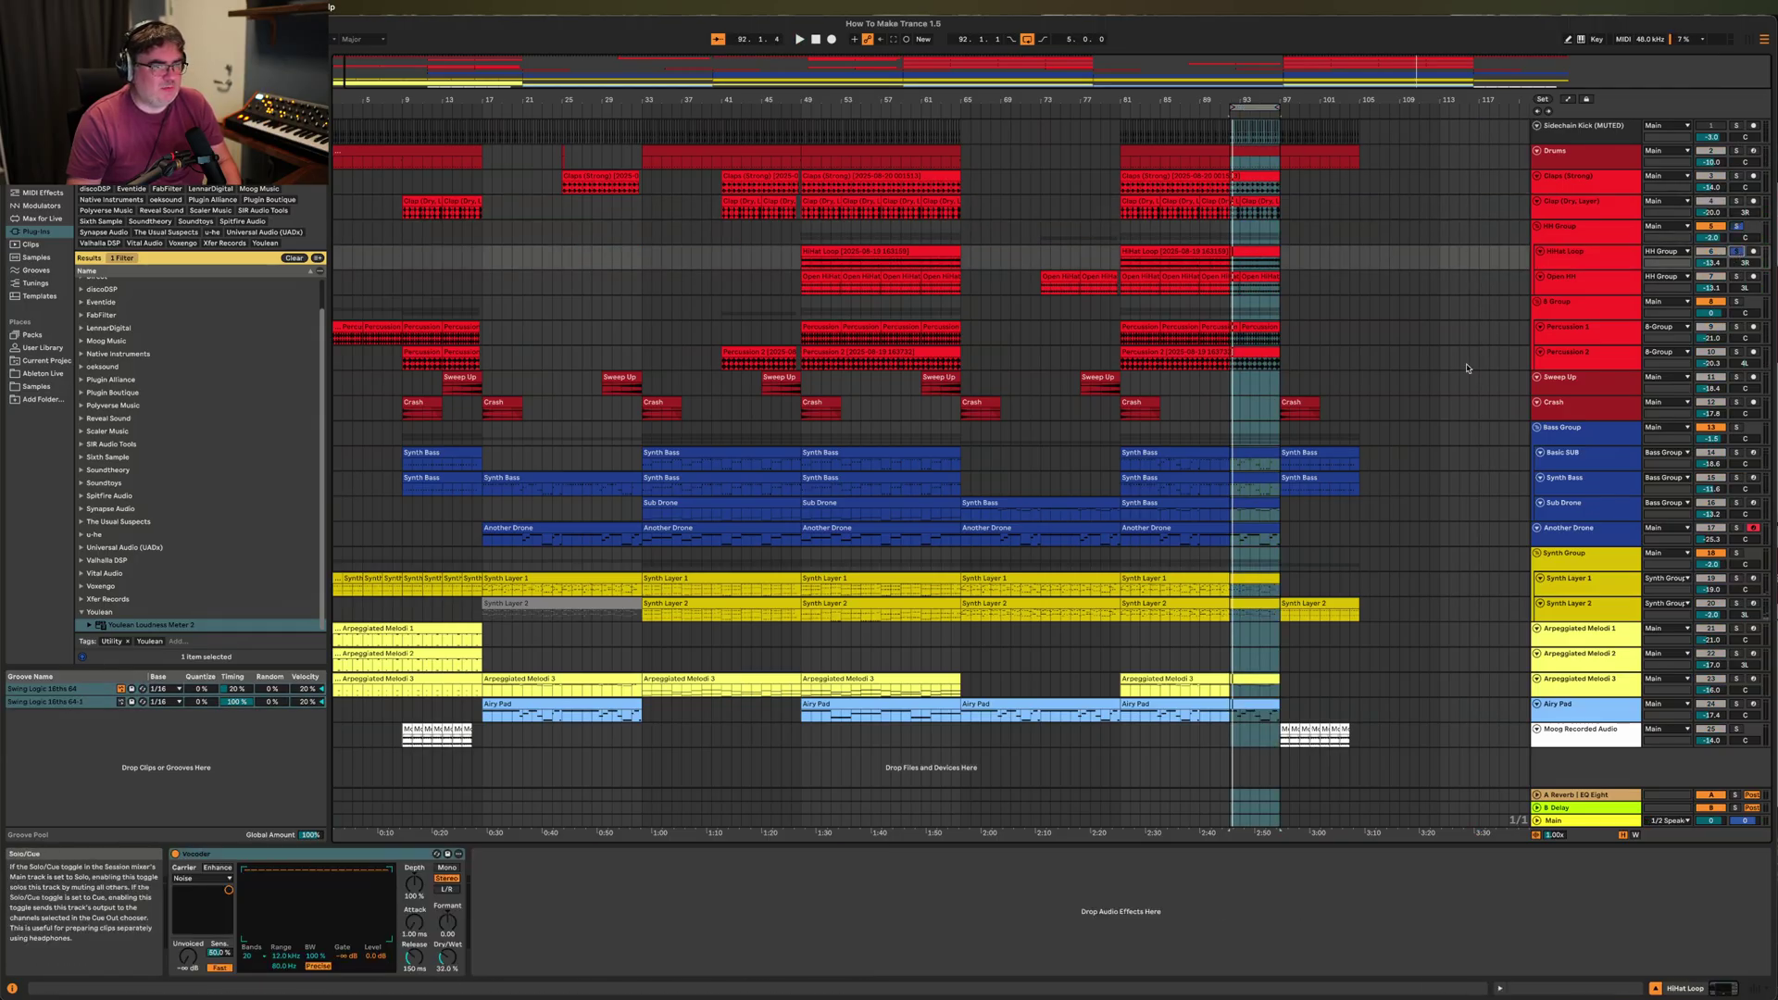
pyautogui.press('space')
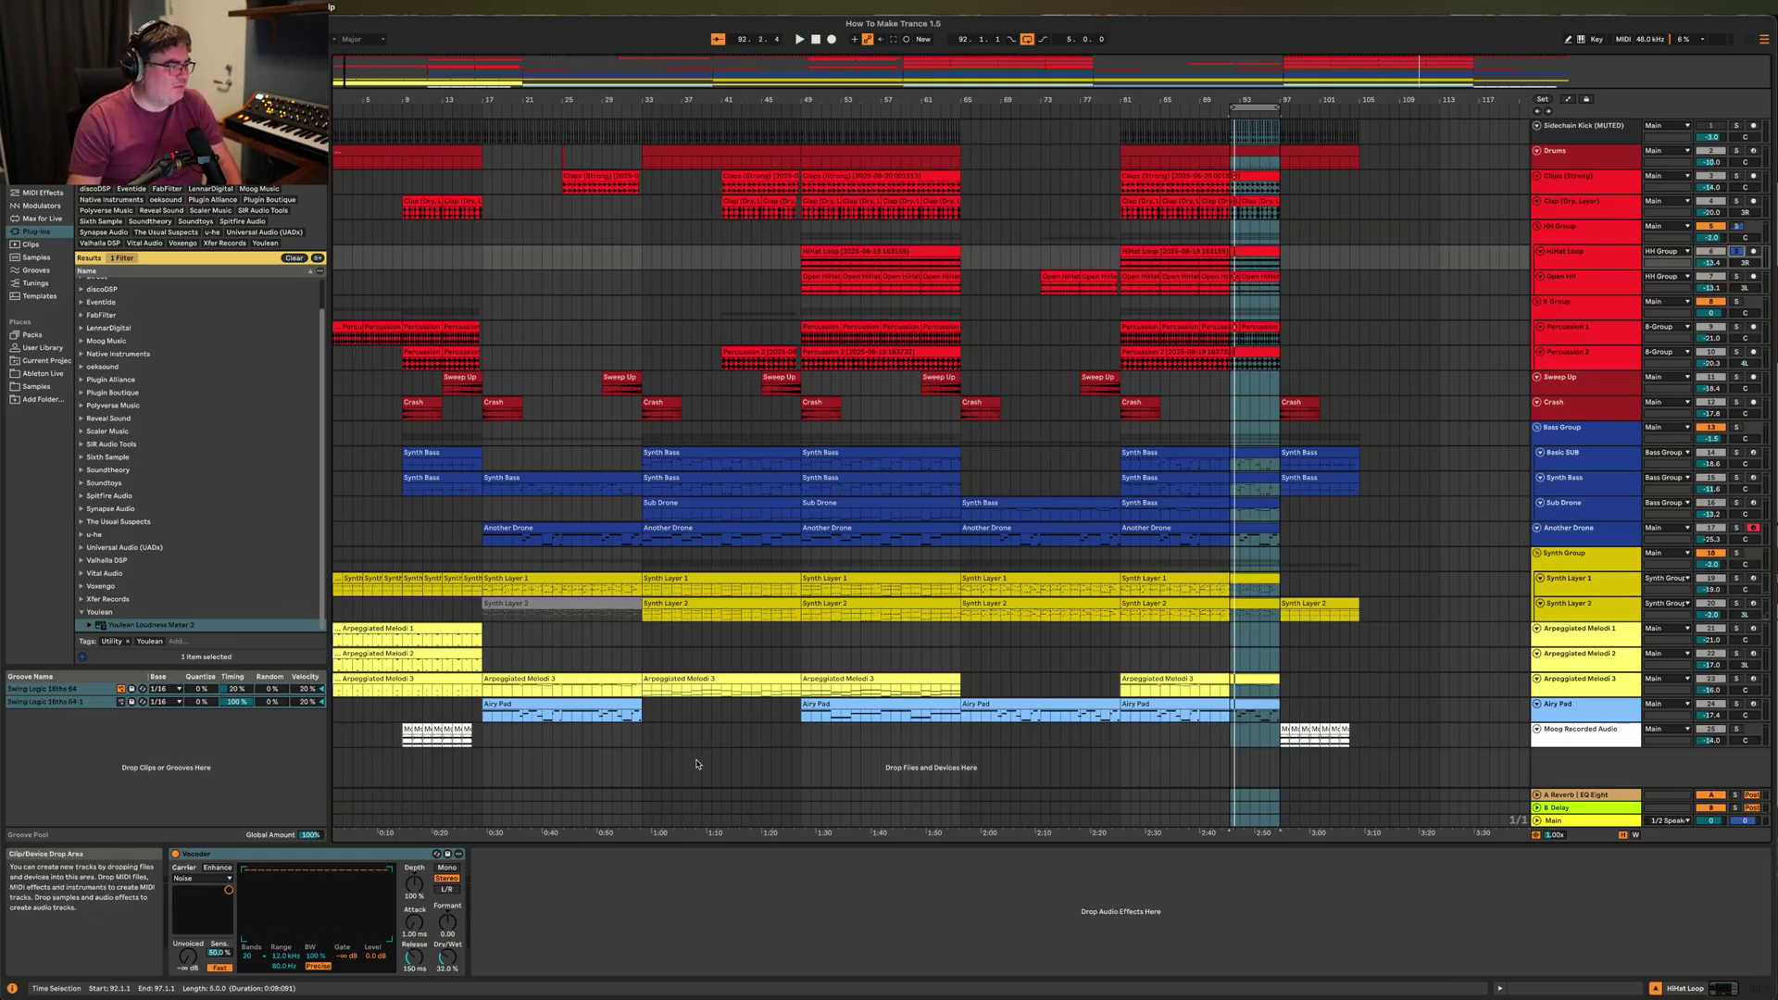
# Compare the HiHat Loop with its Vocoder off and on, then raise the Vocoder's Dry/Wet.
pyautogui.click(176, 854)
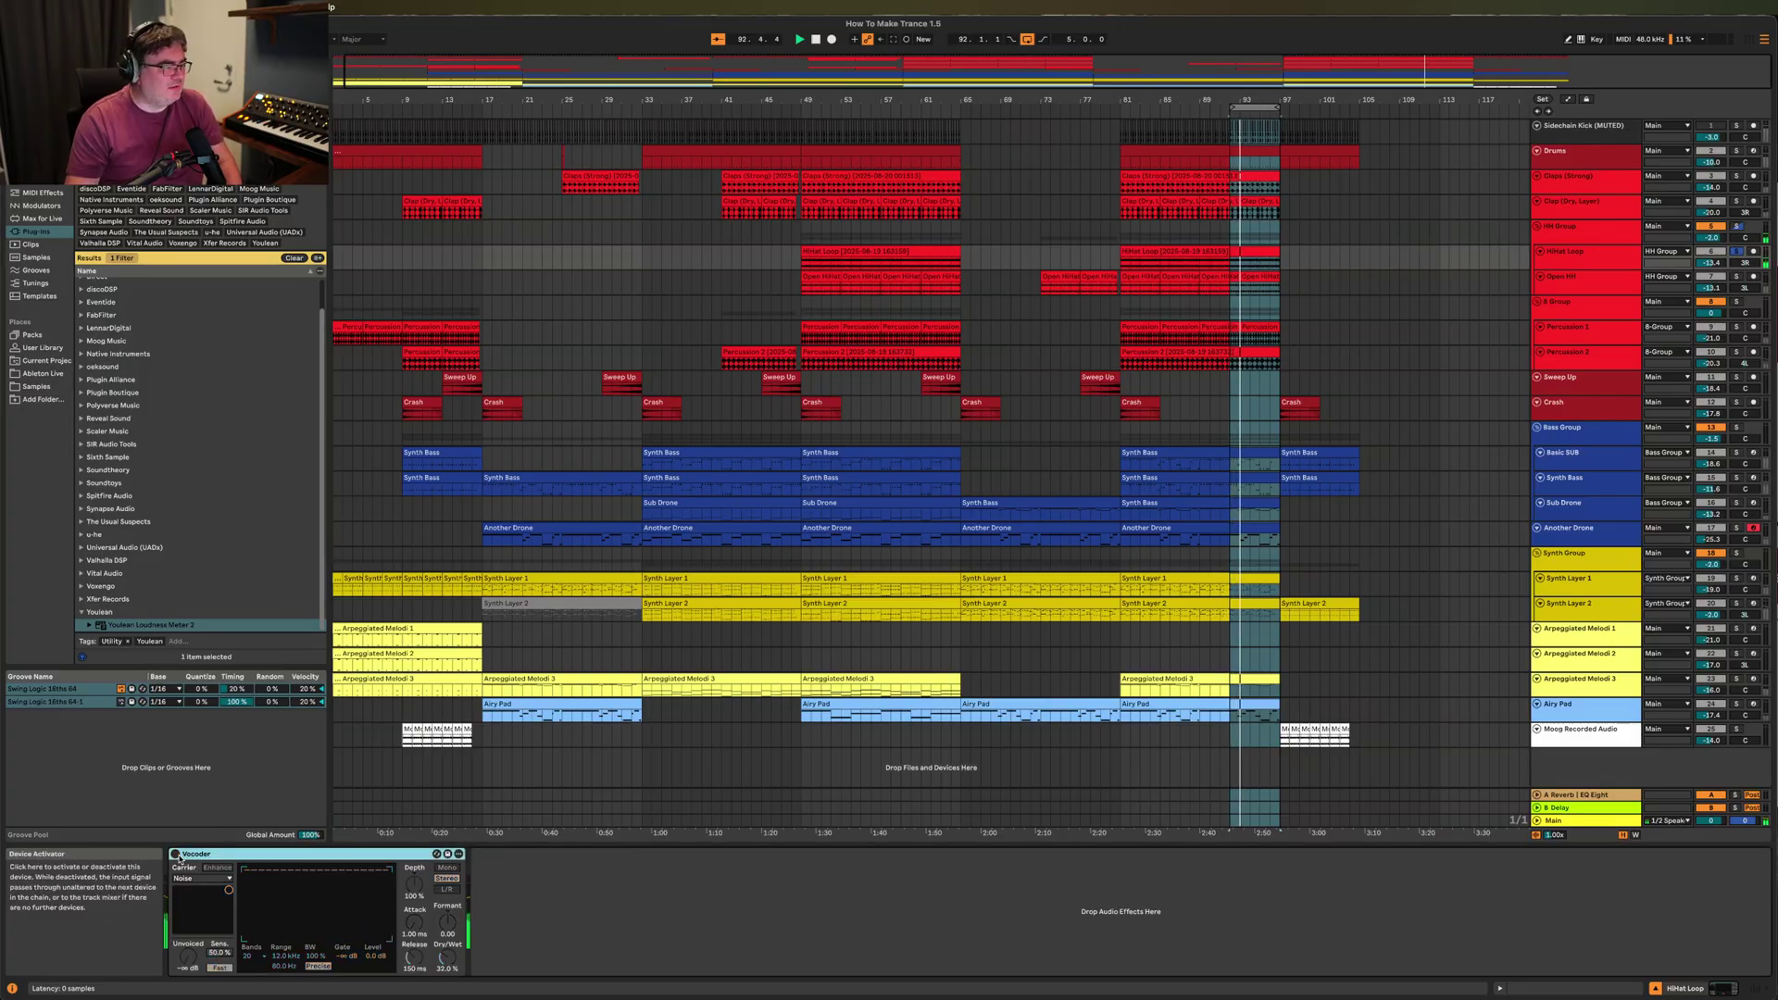
pyautogui.click(175, 855)
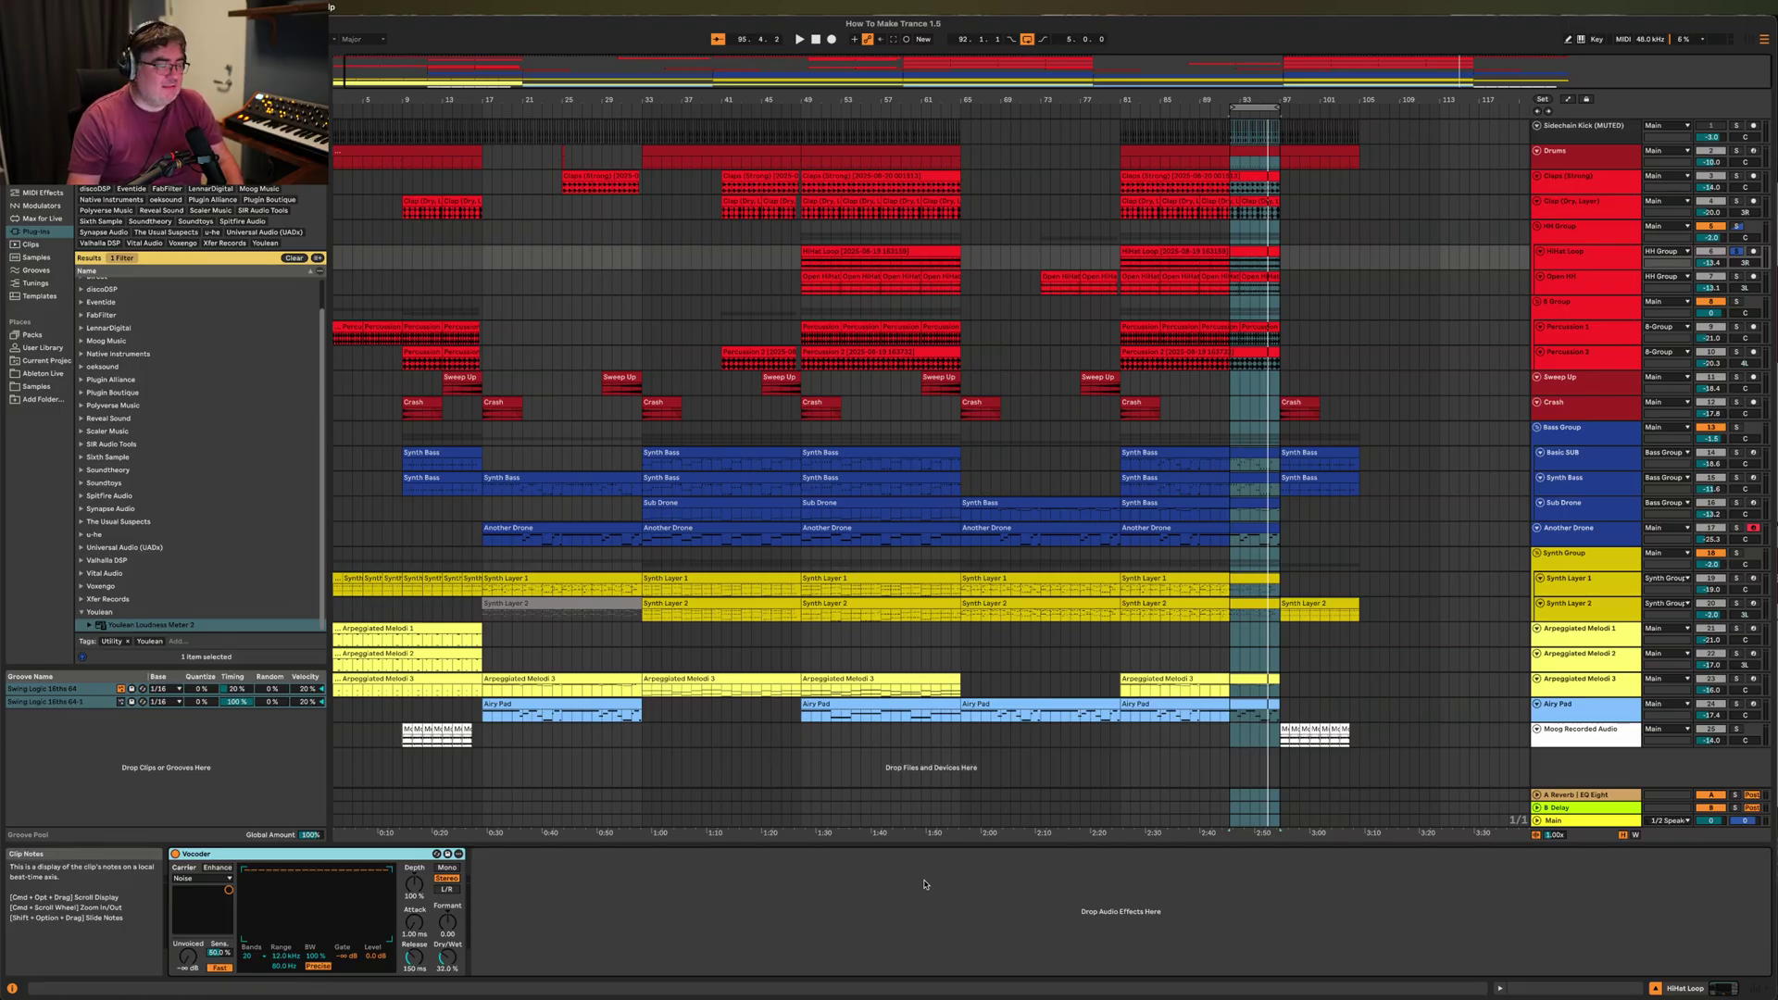
pyautogui.click(523, 943)
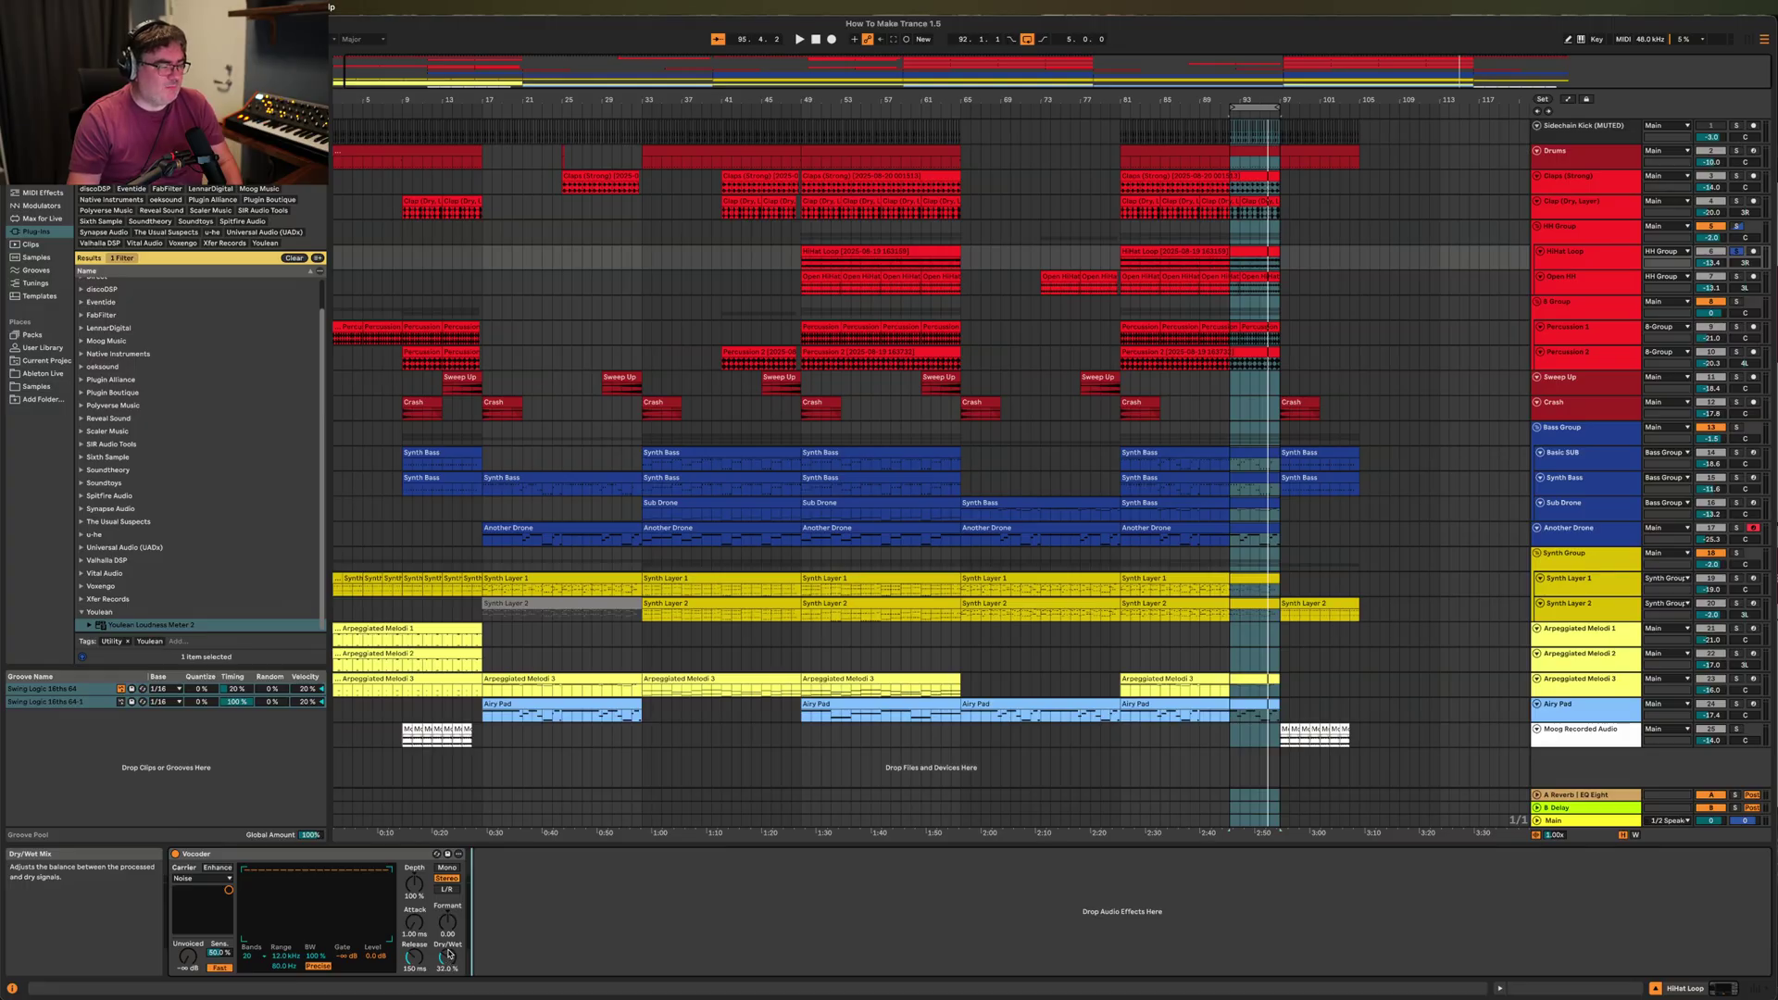
pyautogui.press('space')
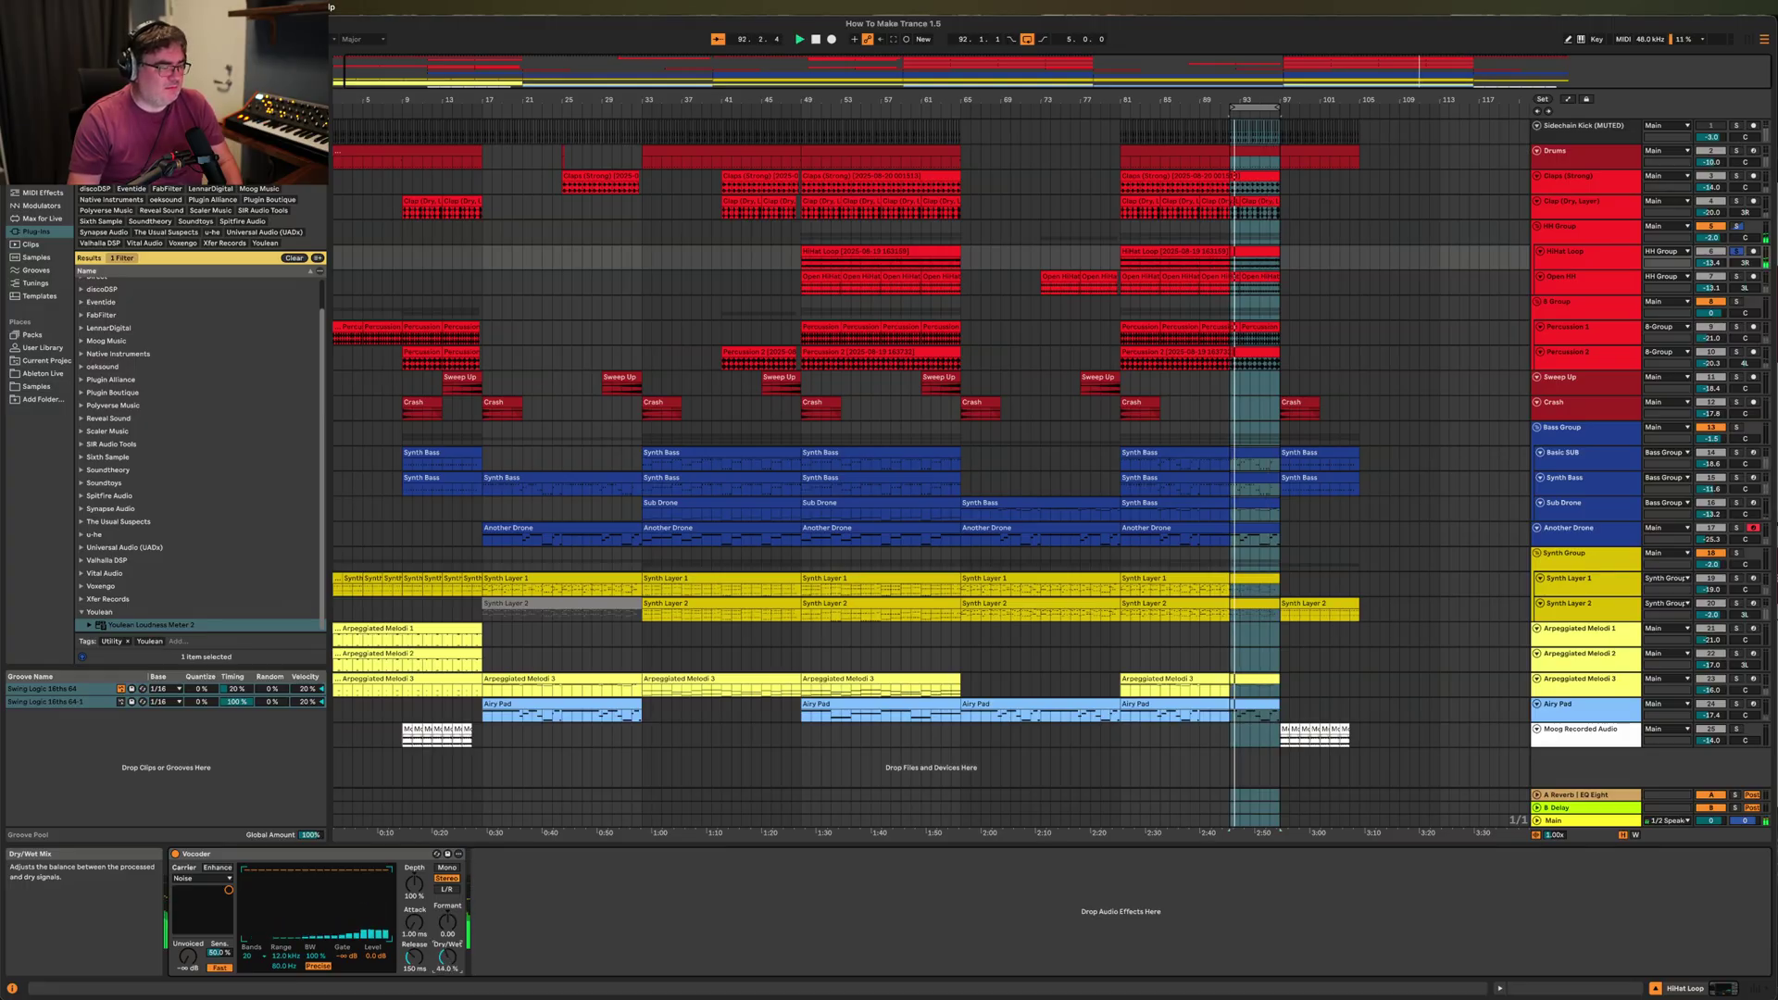
pyautogui.moveTo(448, 959)
pyautogui.mouseDown()
pyautogui.moveTo(448, 907)
pyautogui.moveTo(448, 964)
pyautogui.mouseUp()
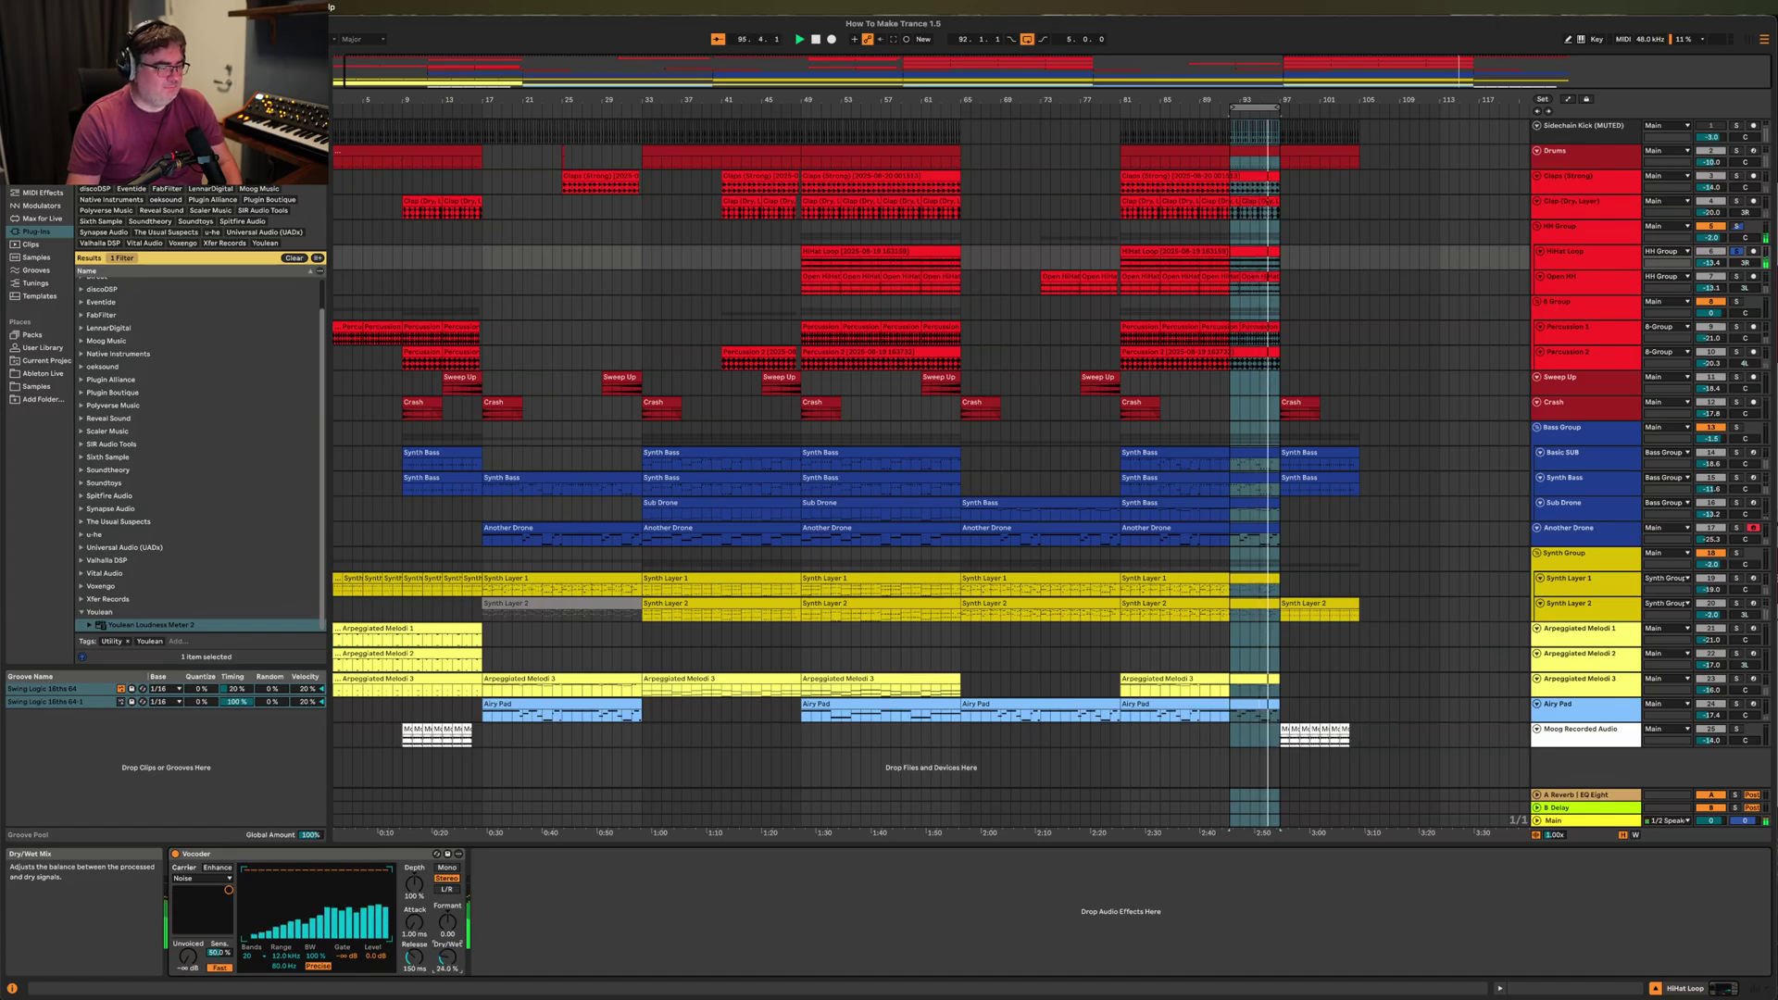
# Inspect Percussion 1, Open HH's EQ Eight and Reverb, Percussion 2's Limiter and 8 Group chains.
pyautogui.click(1591, 331)
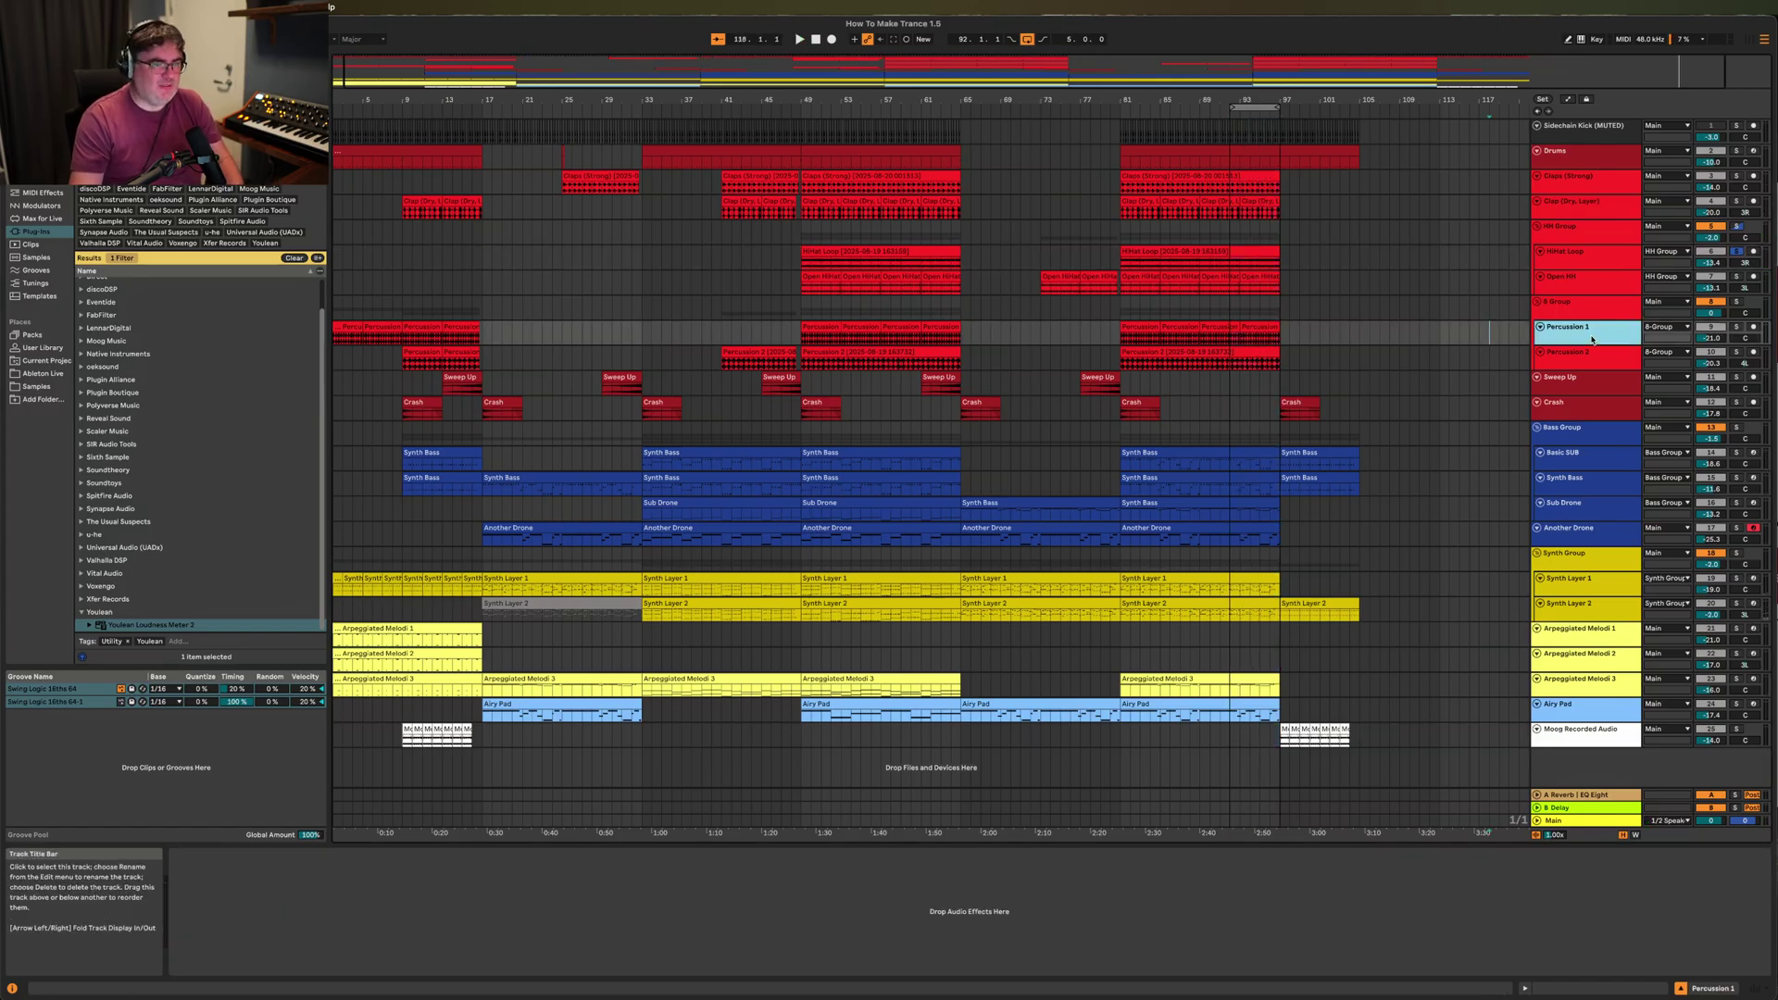
pyautogui.click(1587, 275)
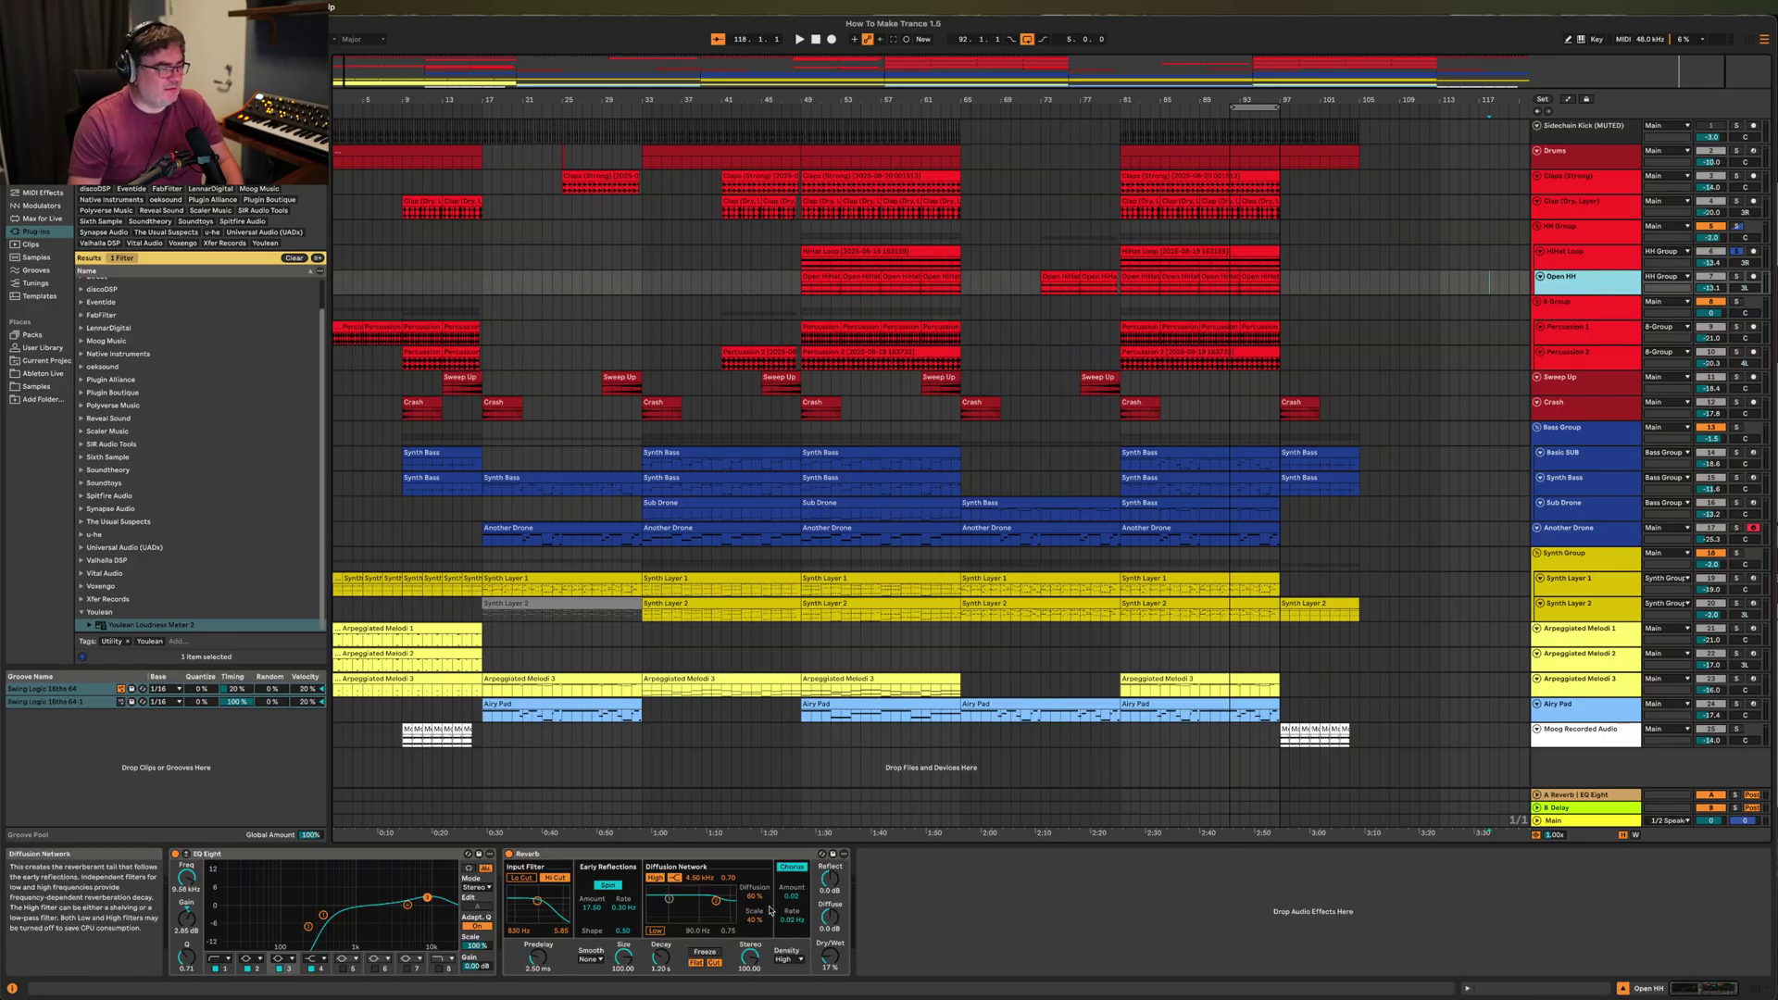
pyautogui.click(715, 915)
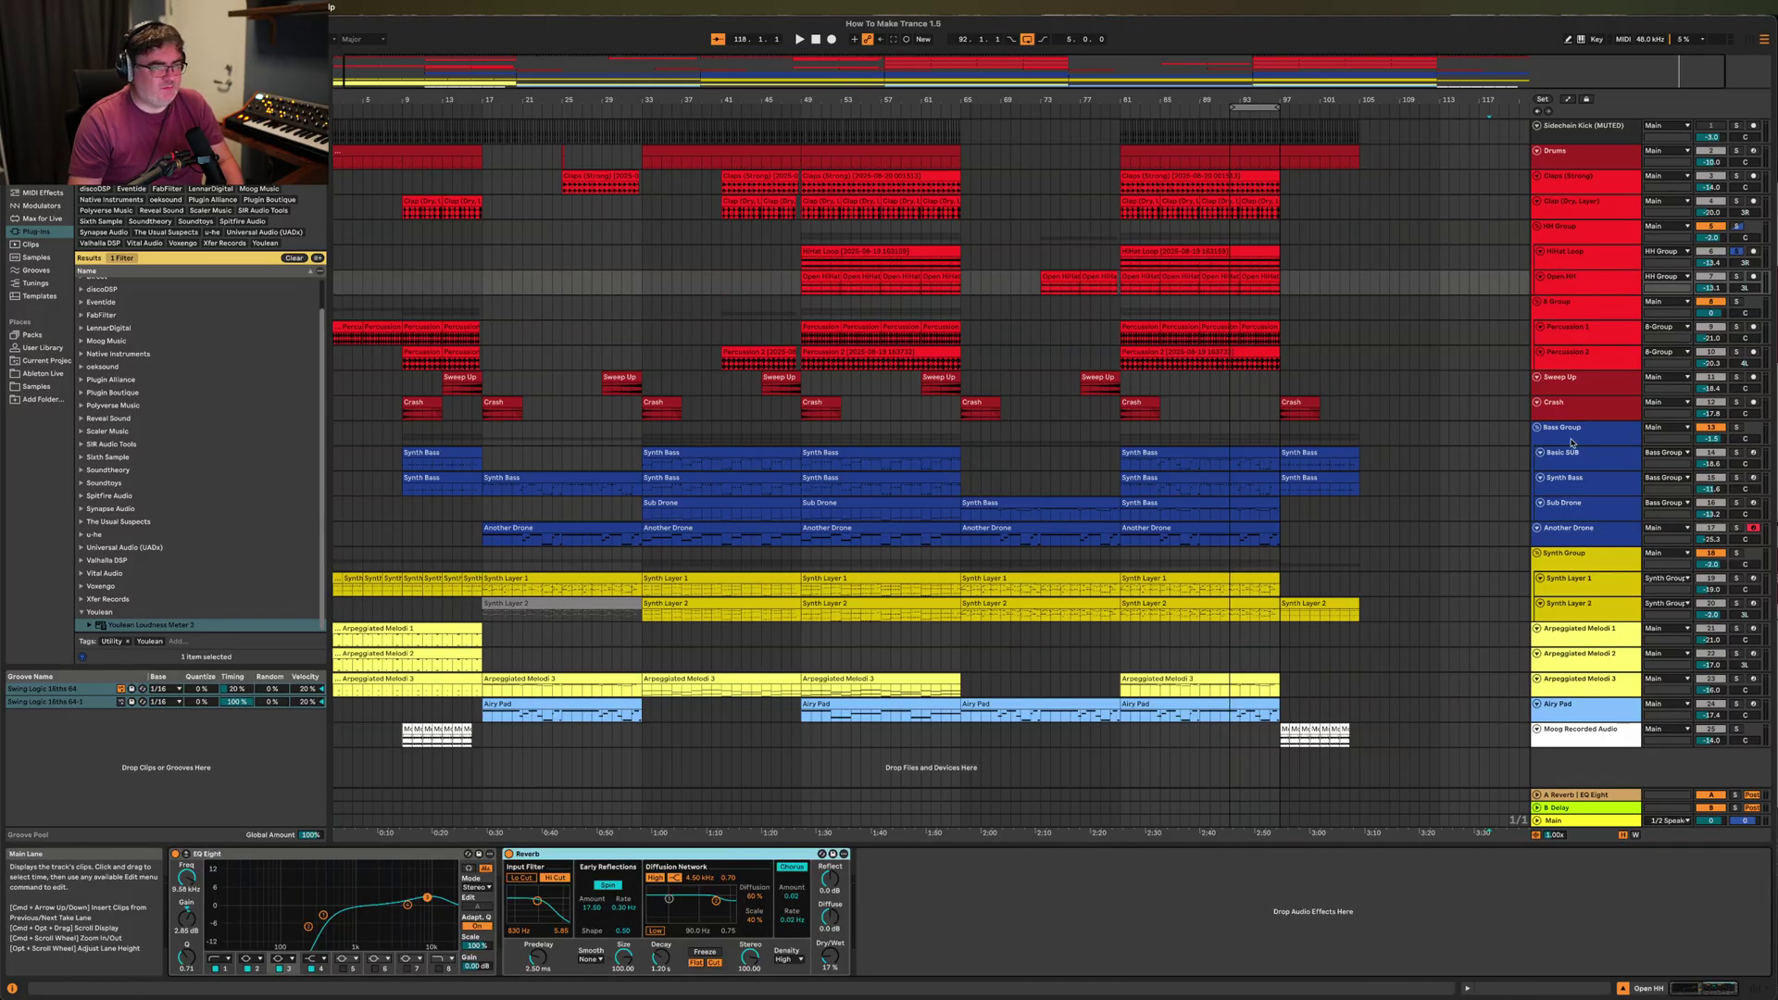
pyautogui.click(1574, 353)
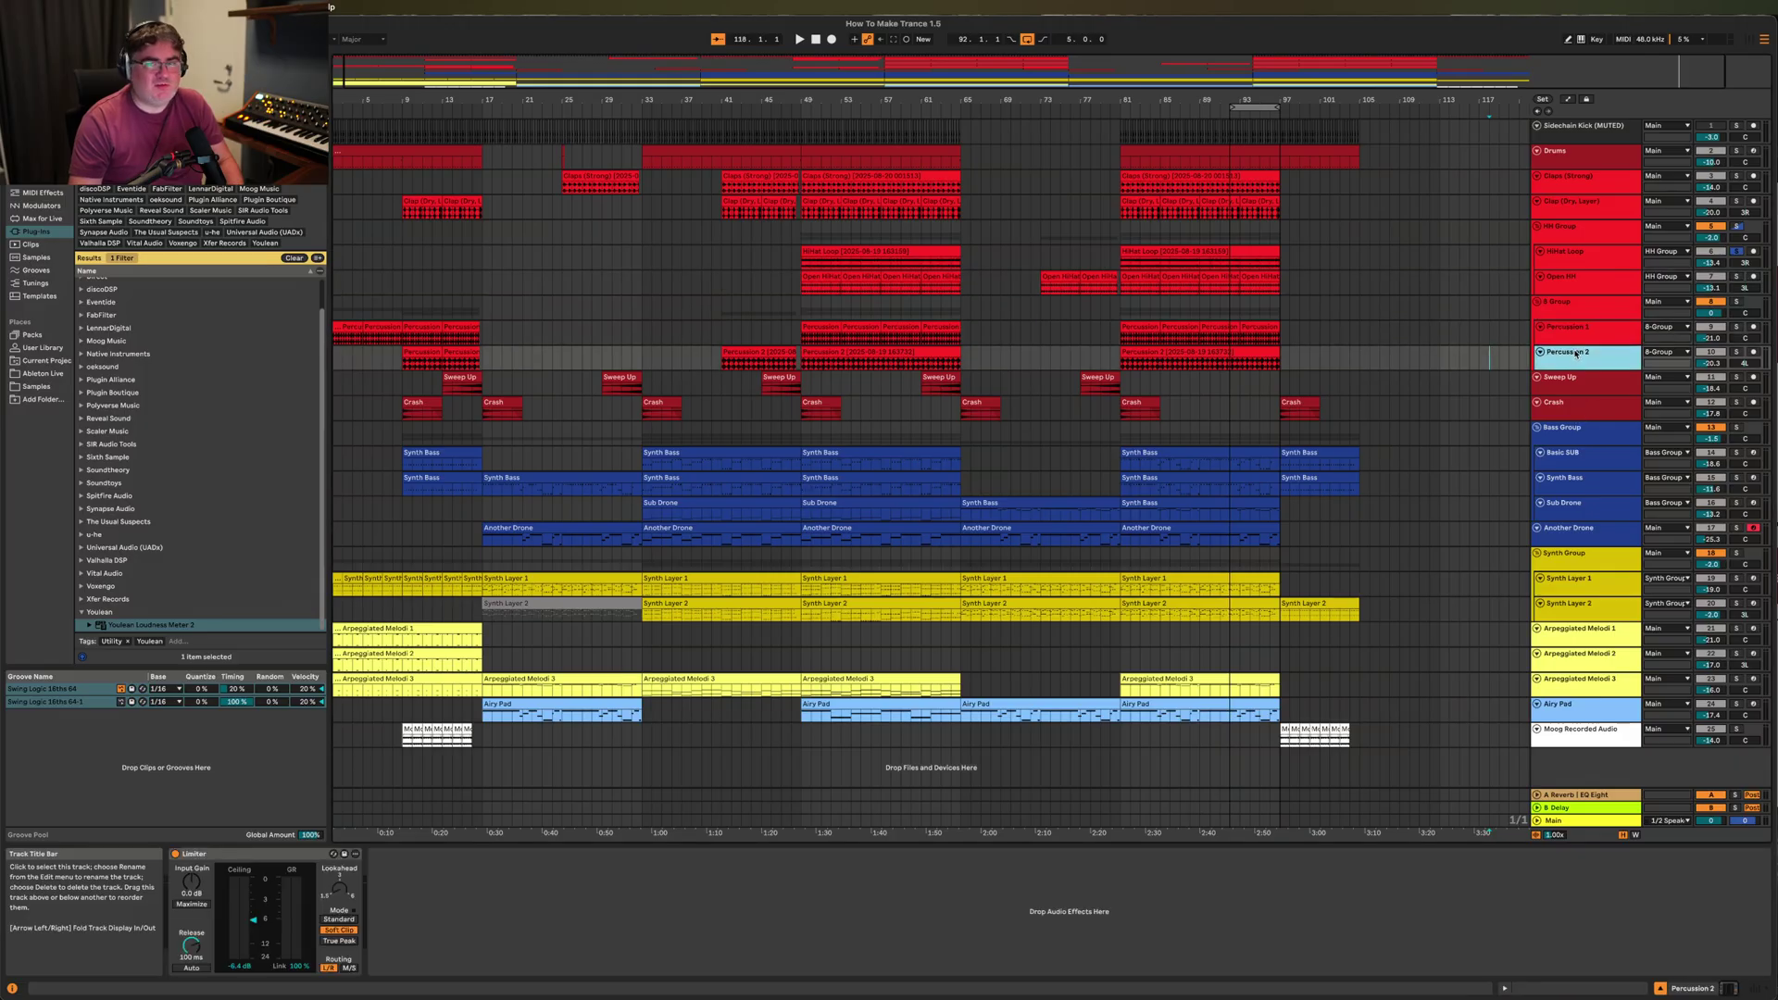
pyautogui.click(1596, 310)
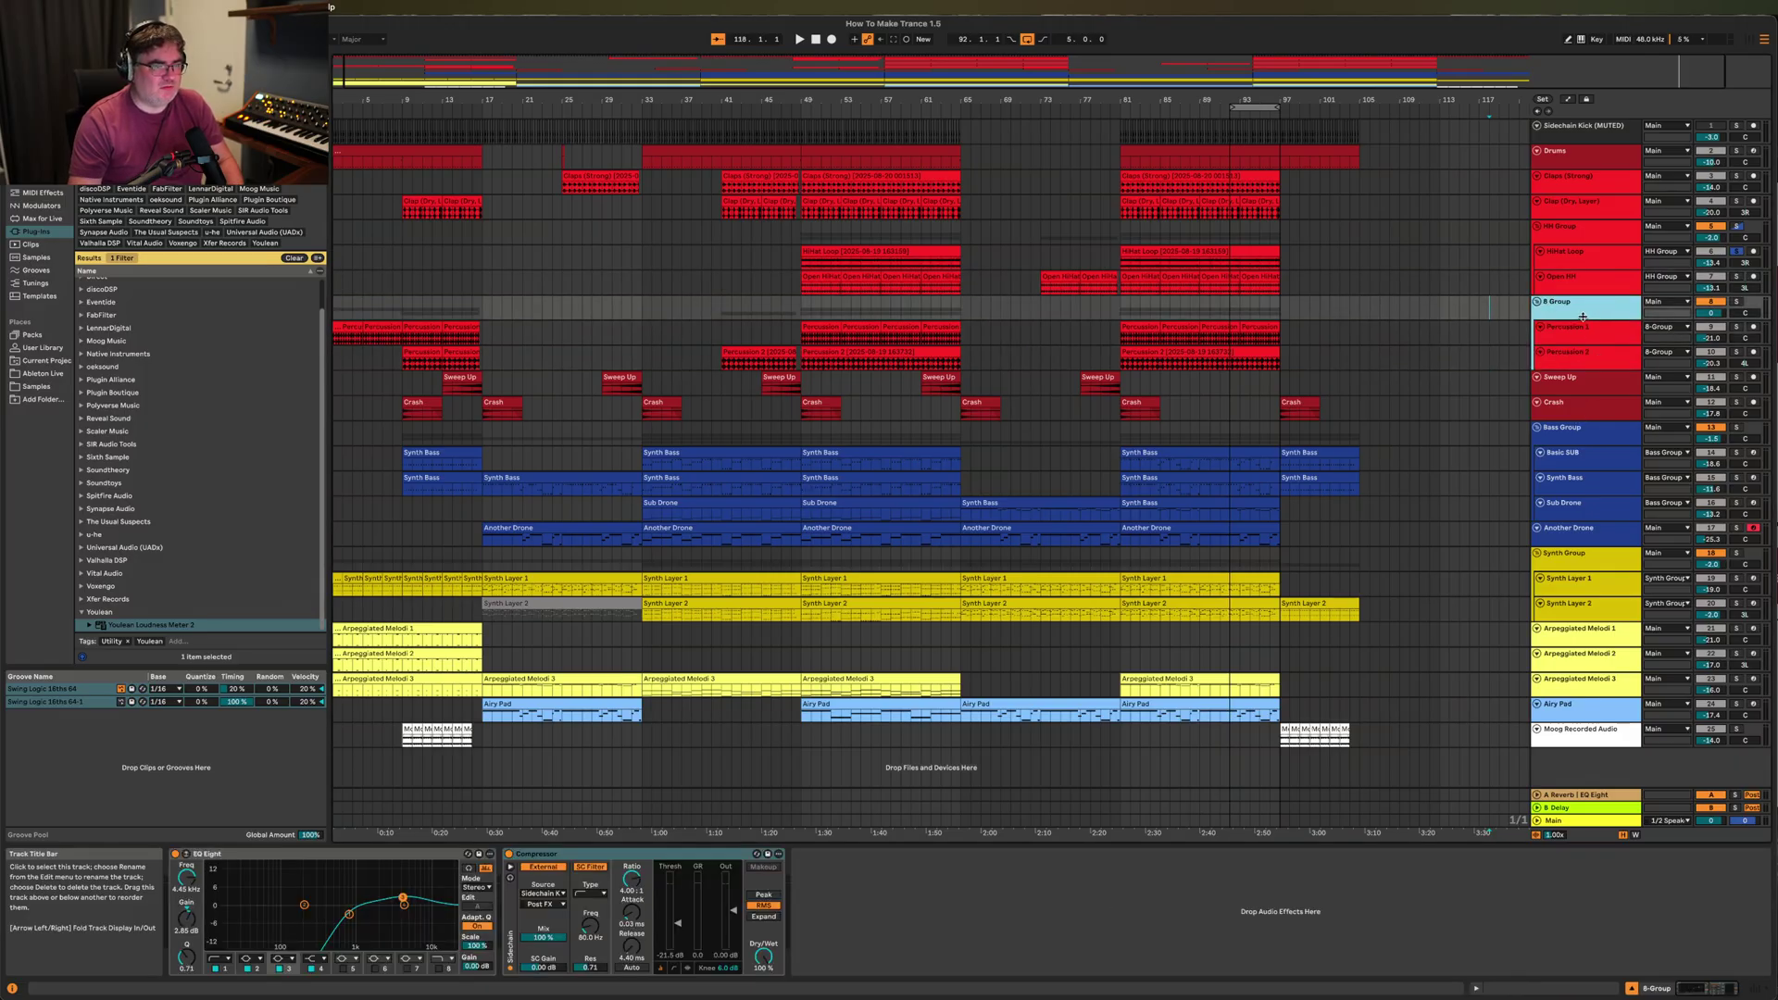
pyautogui.click(1583, 328)
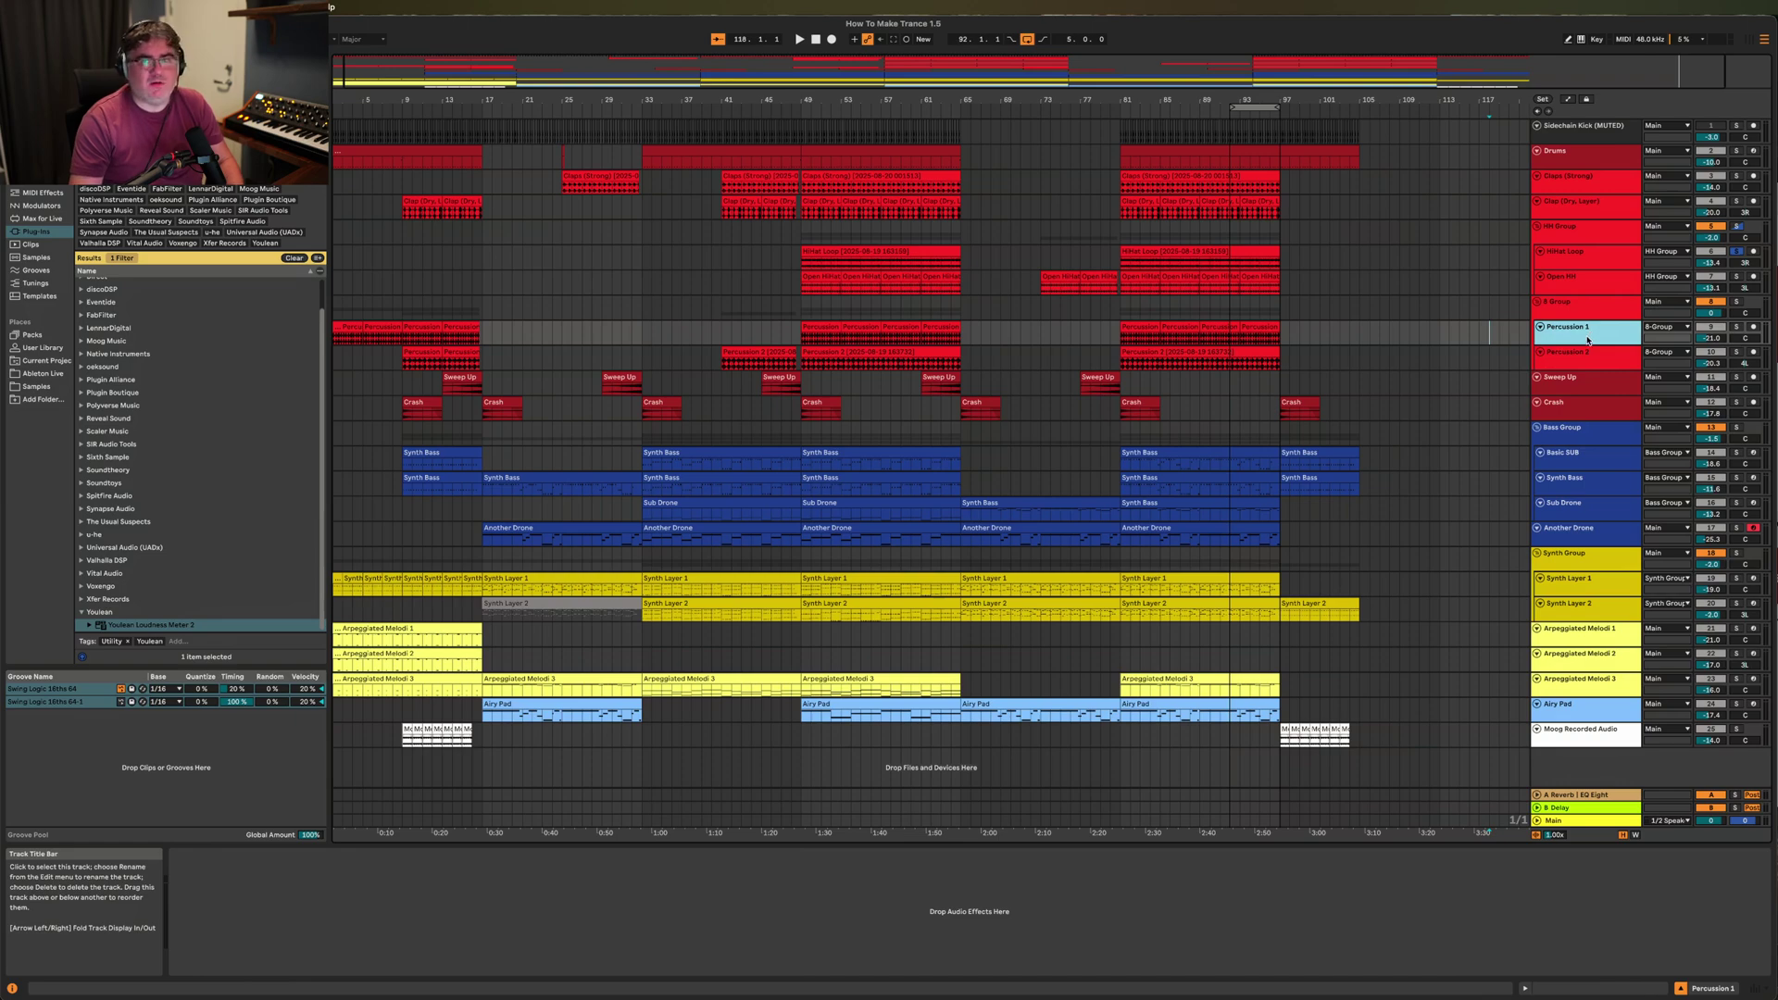
pyautogui.click(1585, 287)
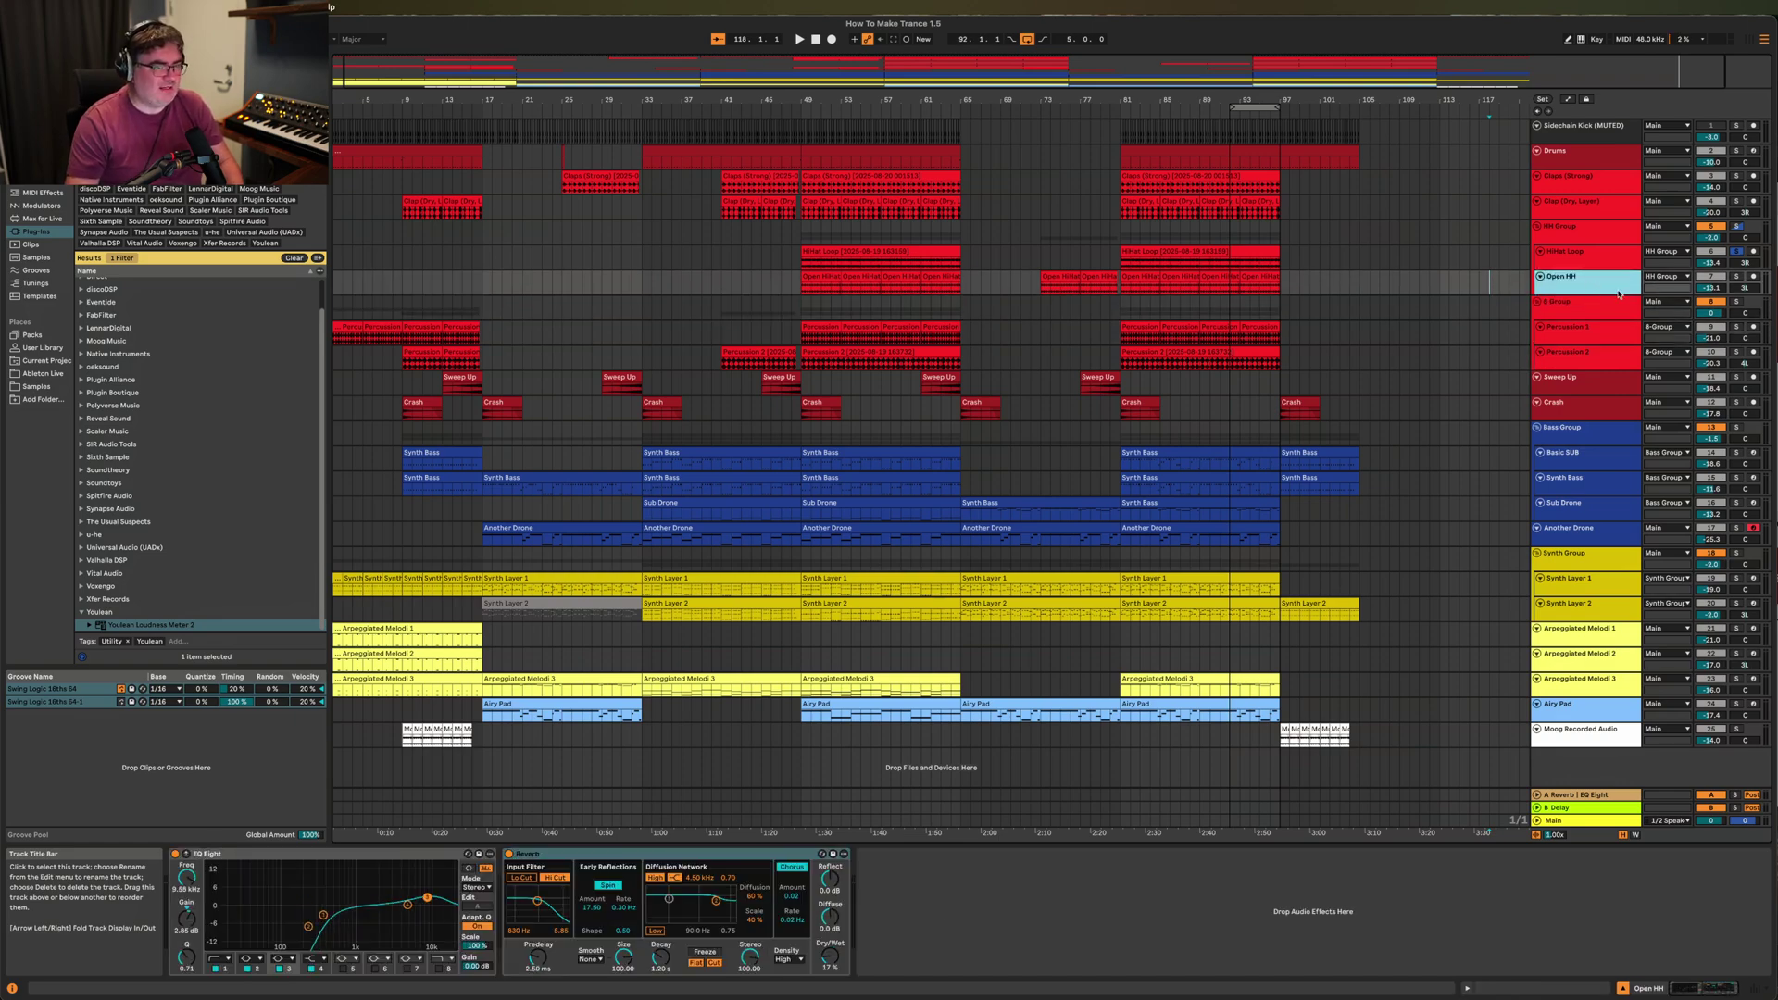
pyautogui.click(1574, 226)
# Inspect the Basic SUB and Synth Bass chains, reveal the rack's Wavetable, and solo Bass Group and Synth Bass.
pyautogui.hscroll(2, 1252, 130)
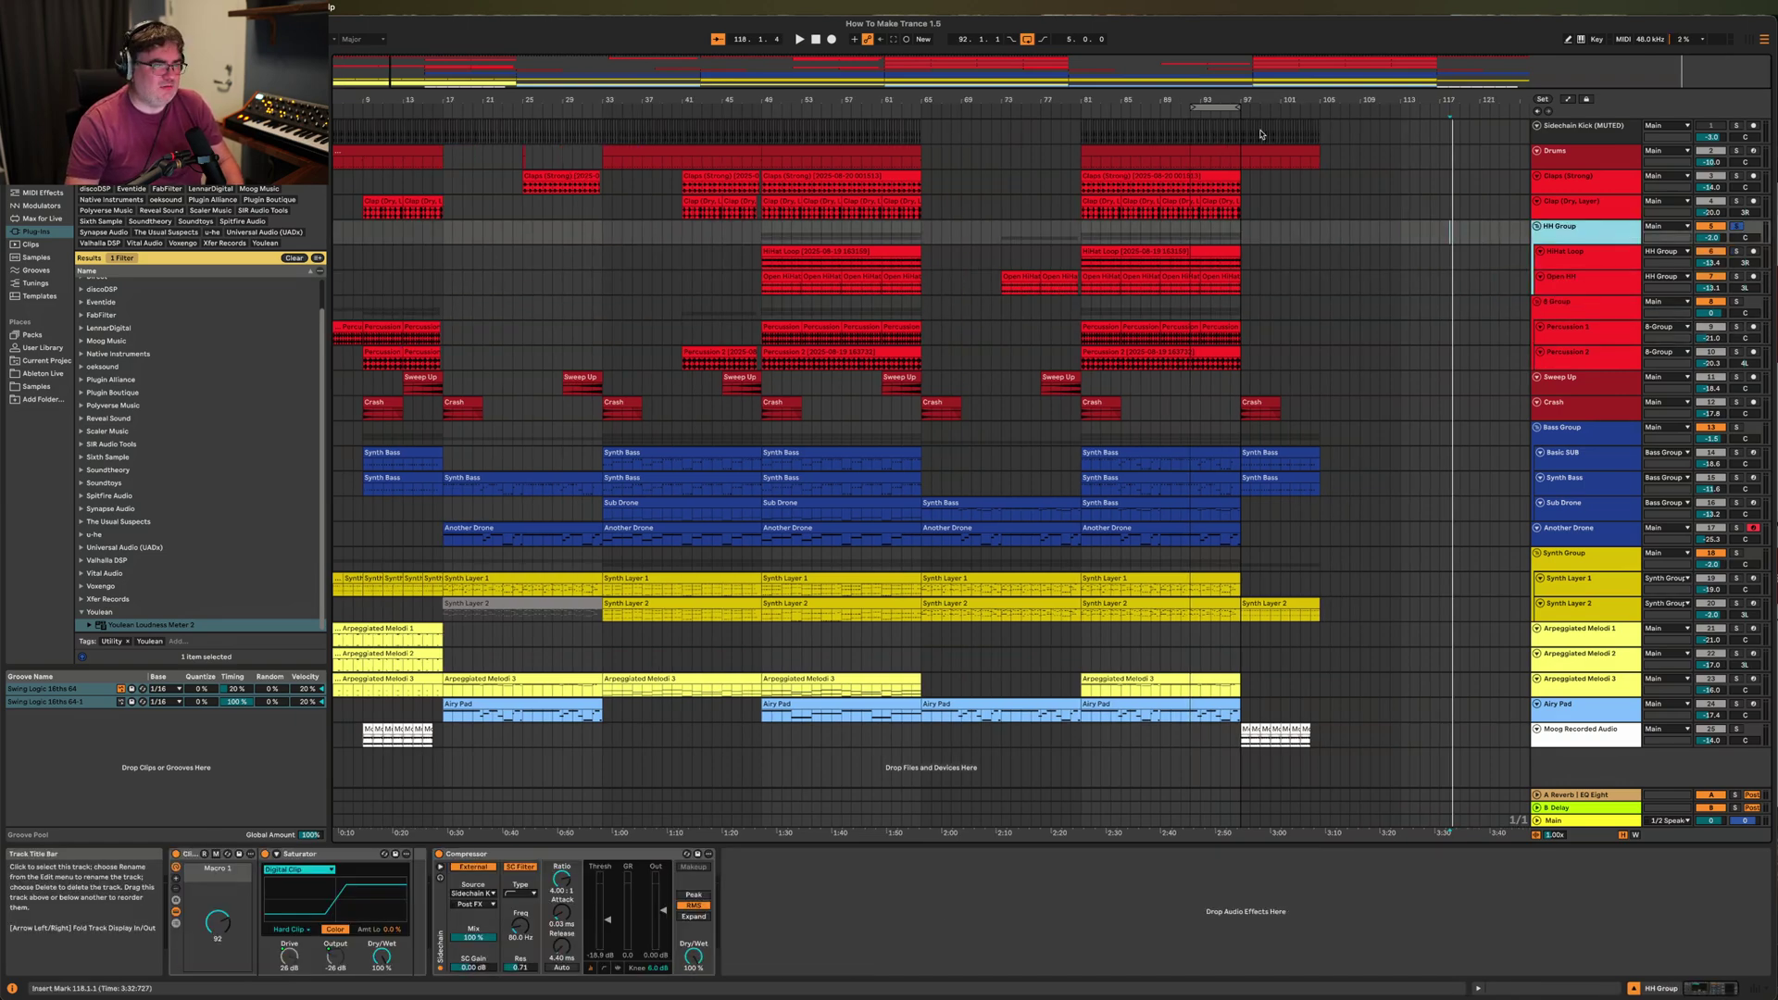
pyautogui.click(1582, 463)
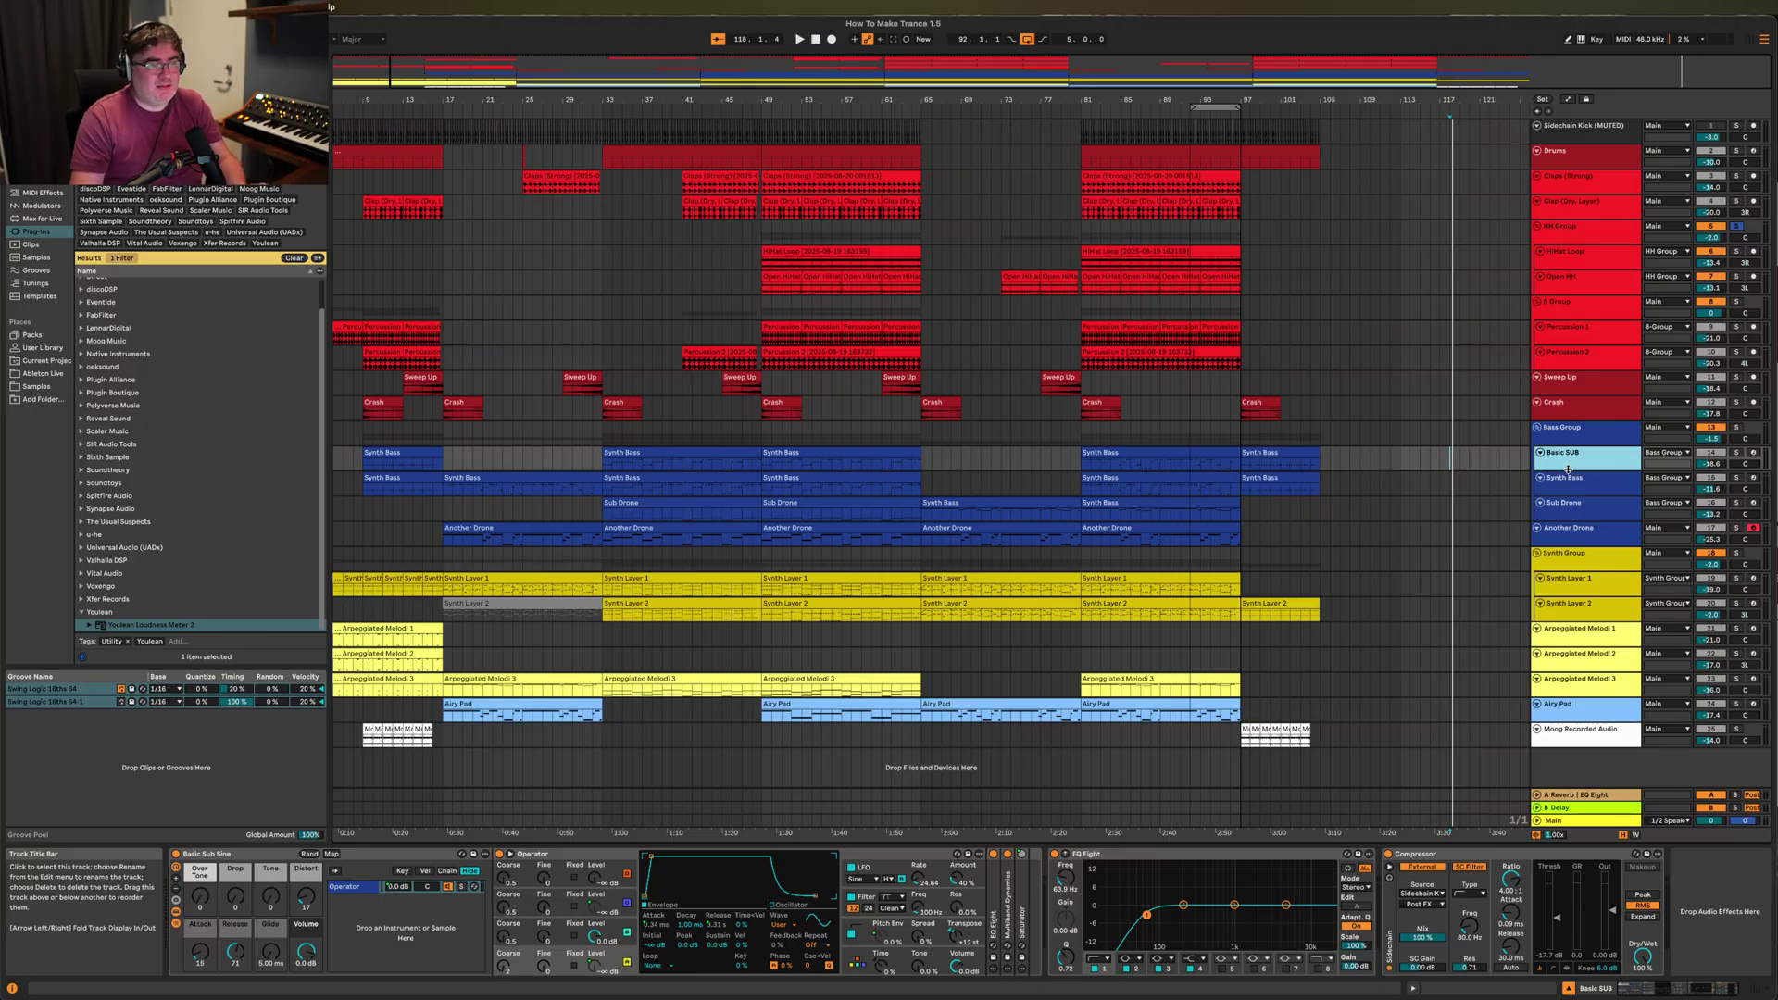
pyautogui.click(1570, 483)
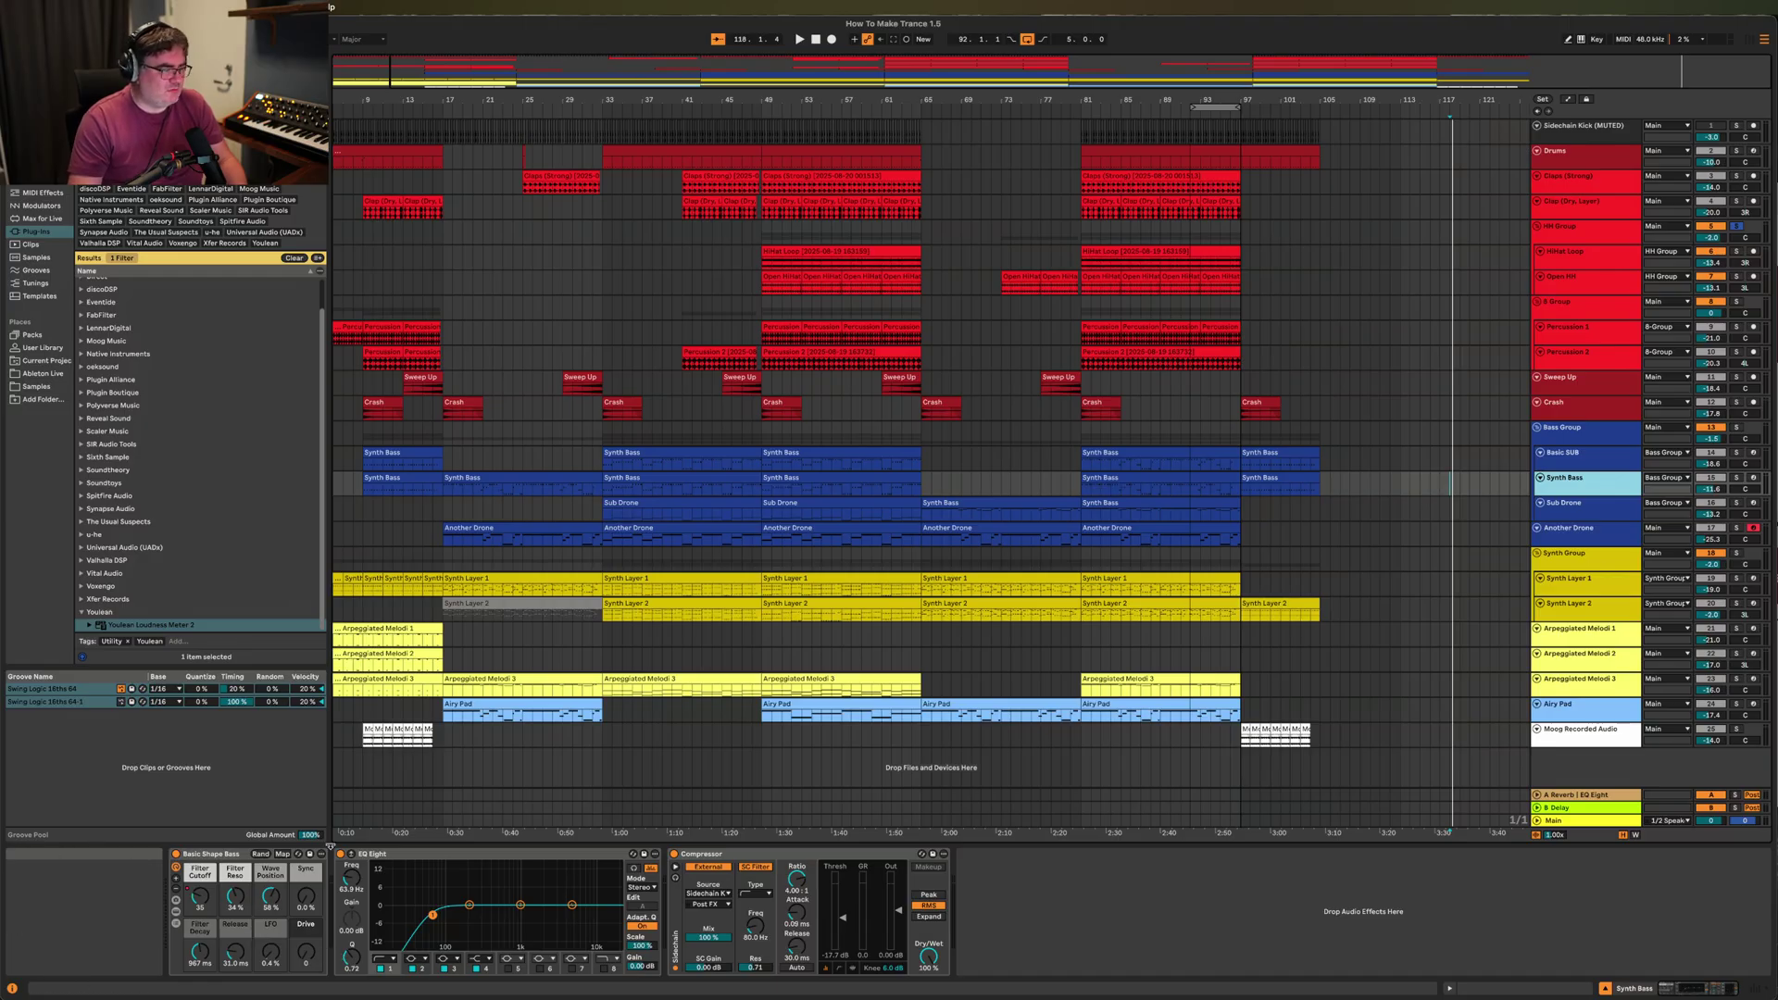
pyautogui.click(176, 924)
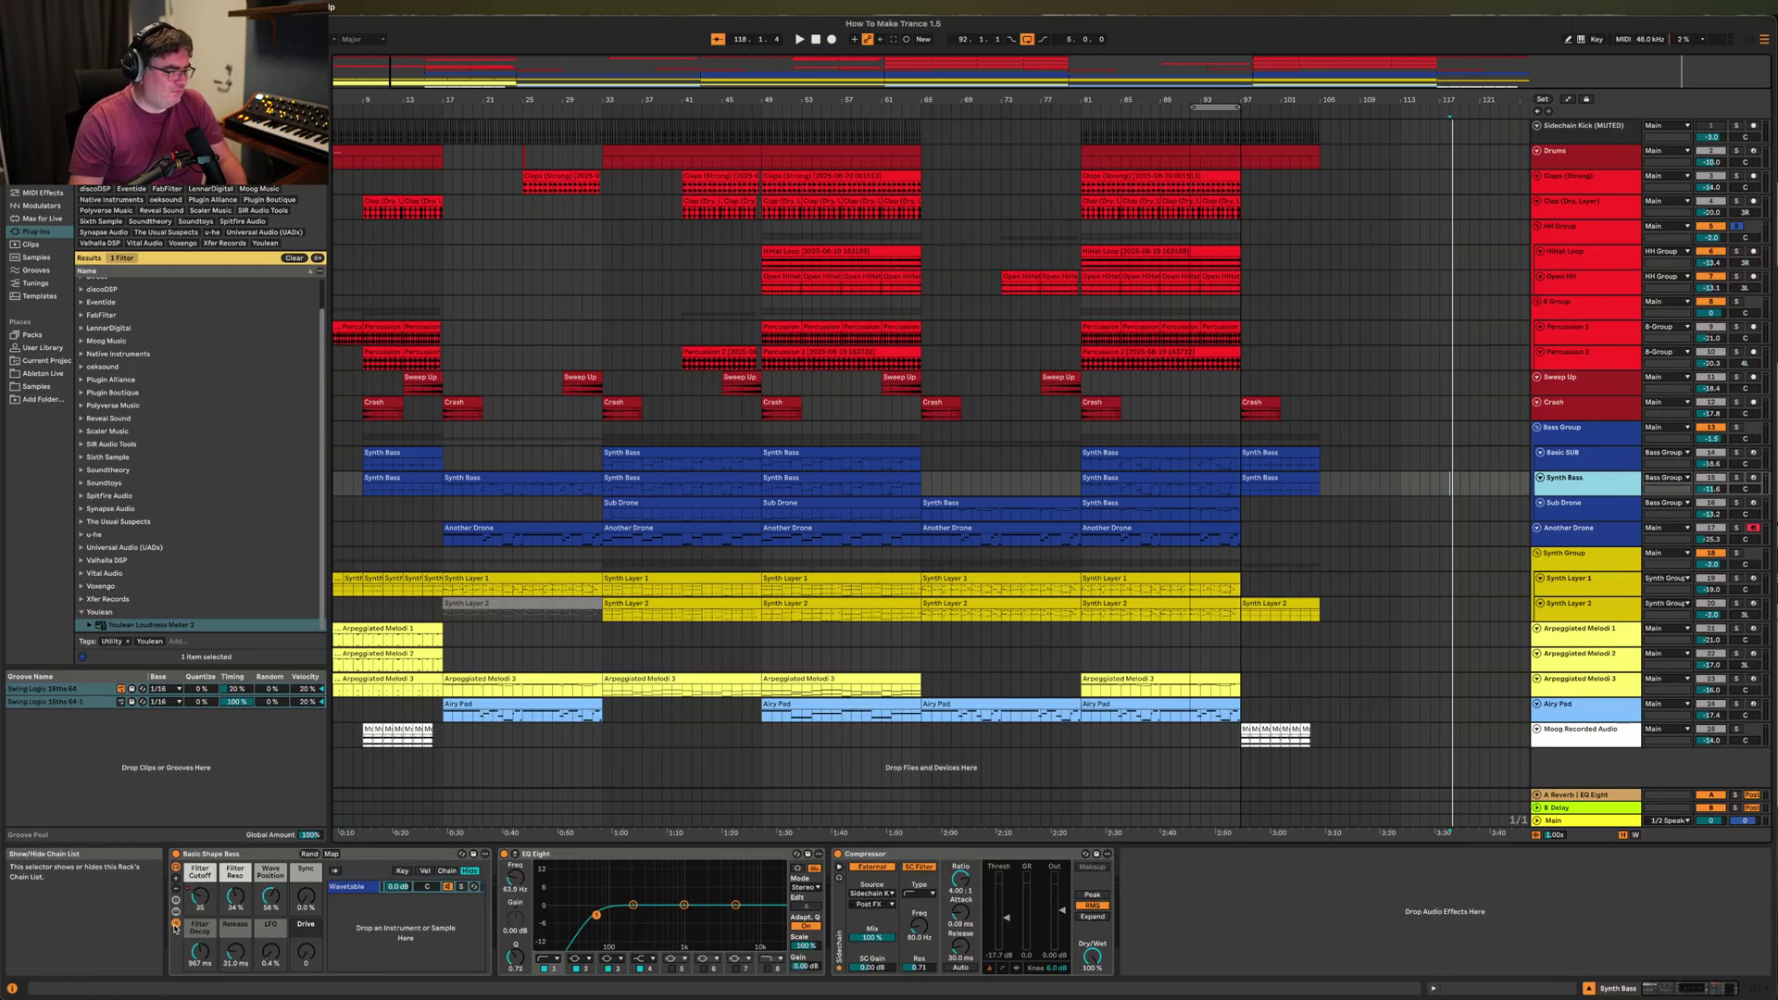
pyautogui.click(356, 886)
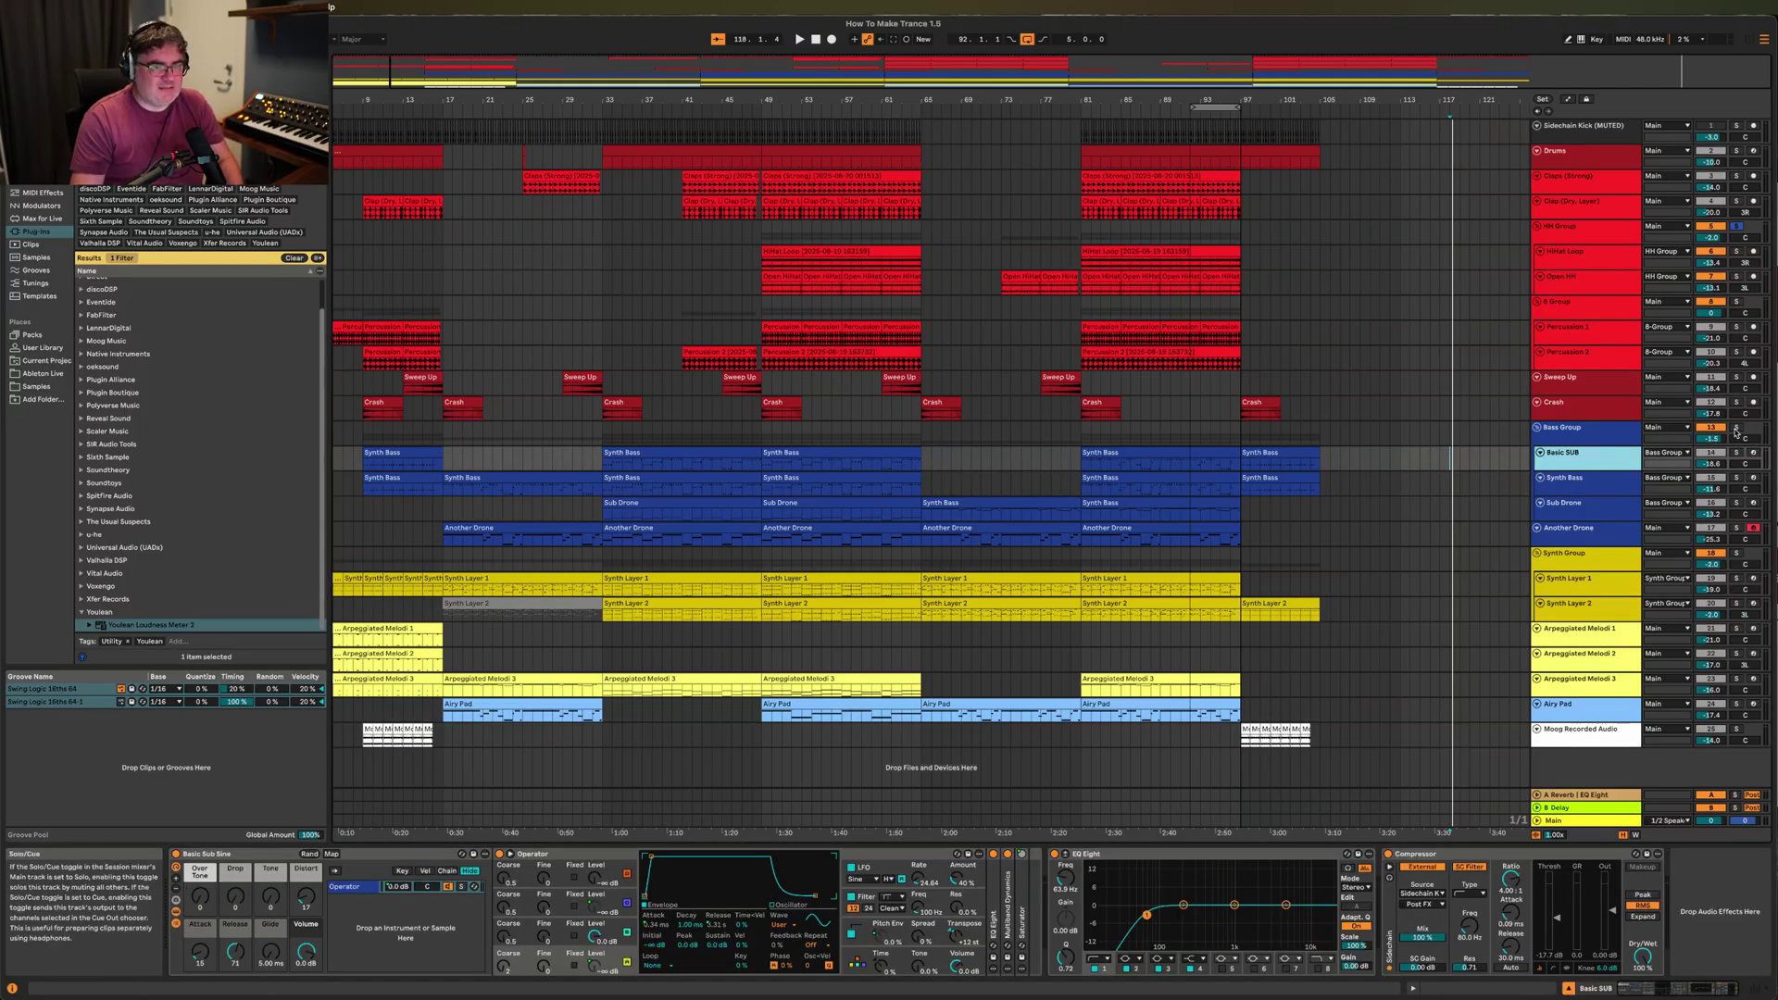
pyautogui.click(1736, 430)
pyautogui.click(1737, 478)
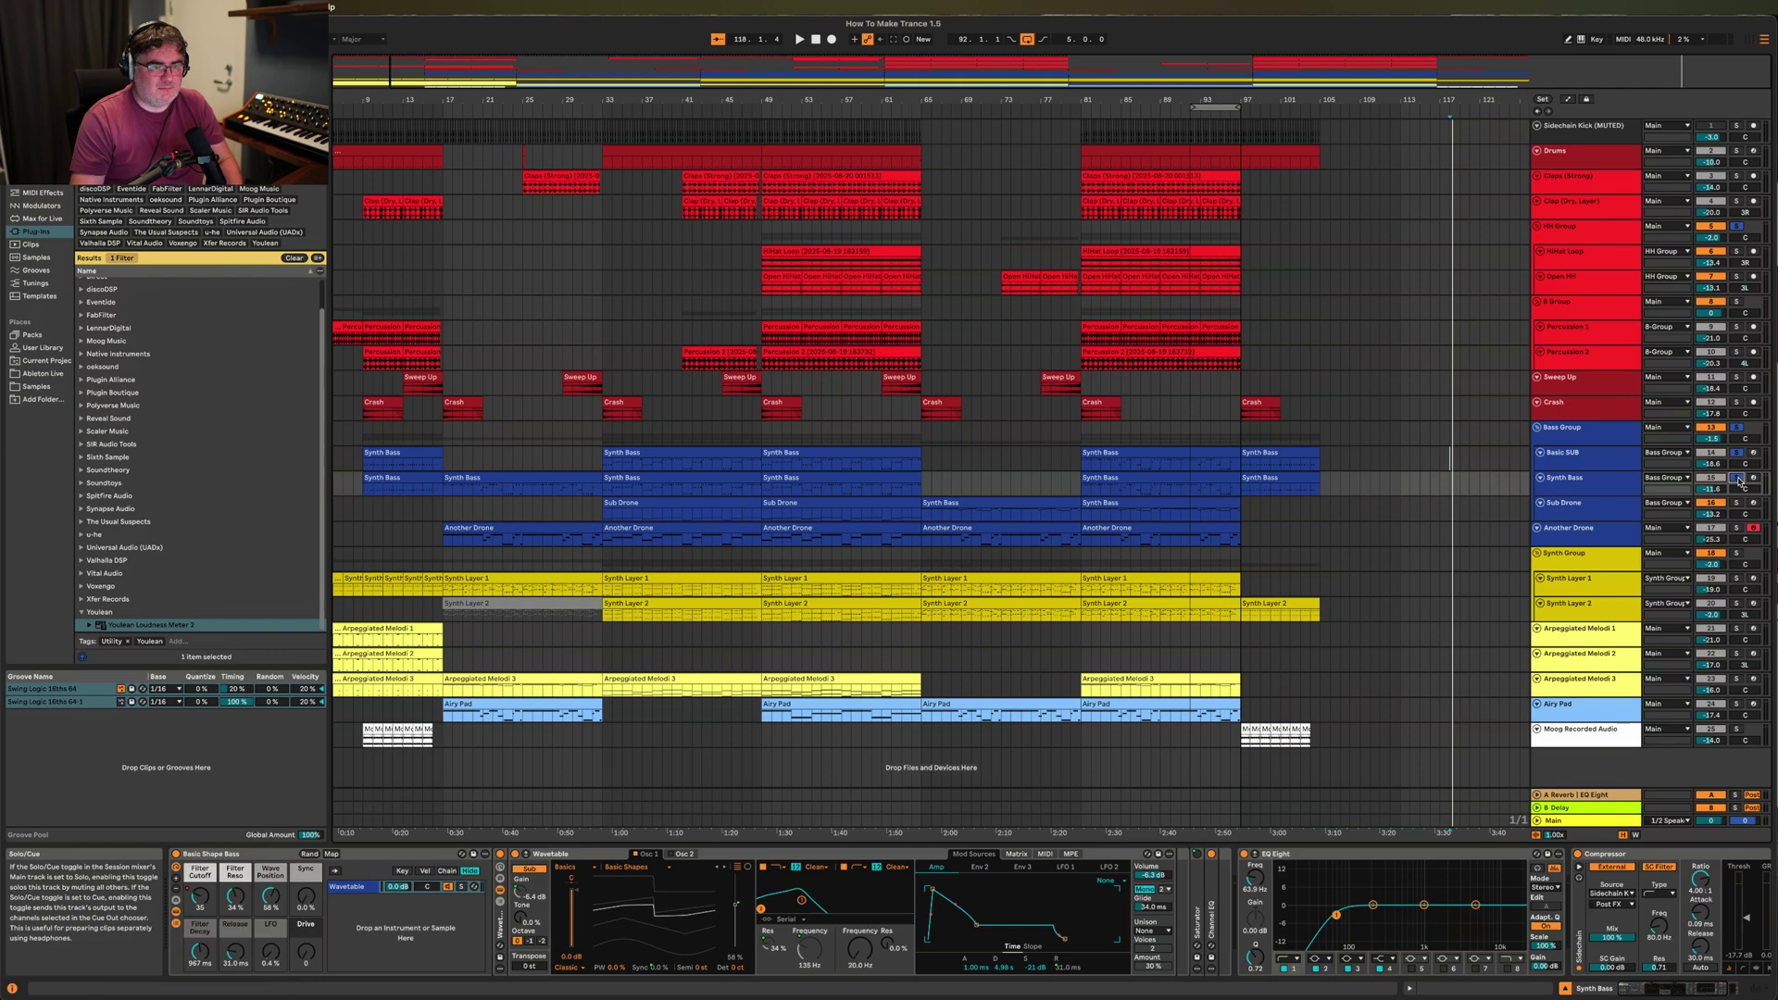
# Move the loop to bars 82–87 and play it with the Drums devices showing.
pyautogui.moveTo(1214, 108); pyautogui.dragTo(1105, 108)
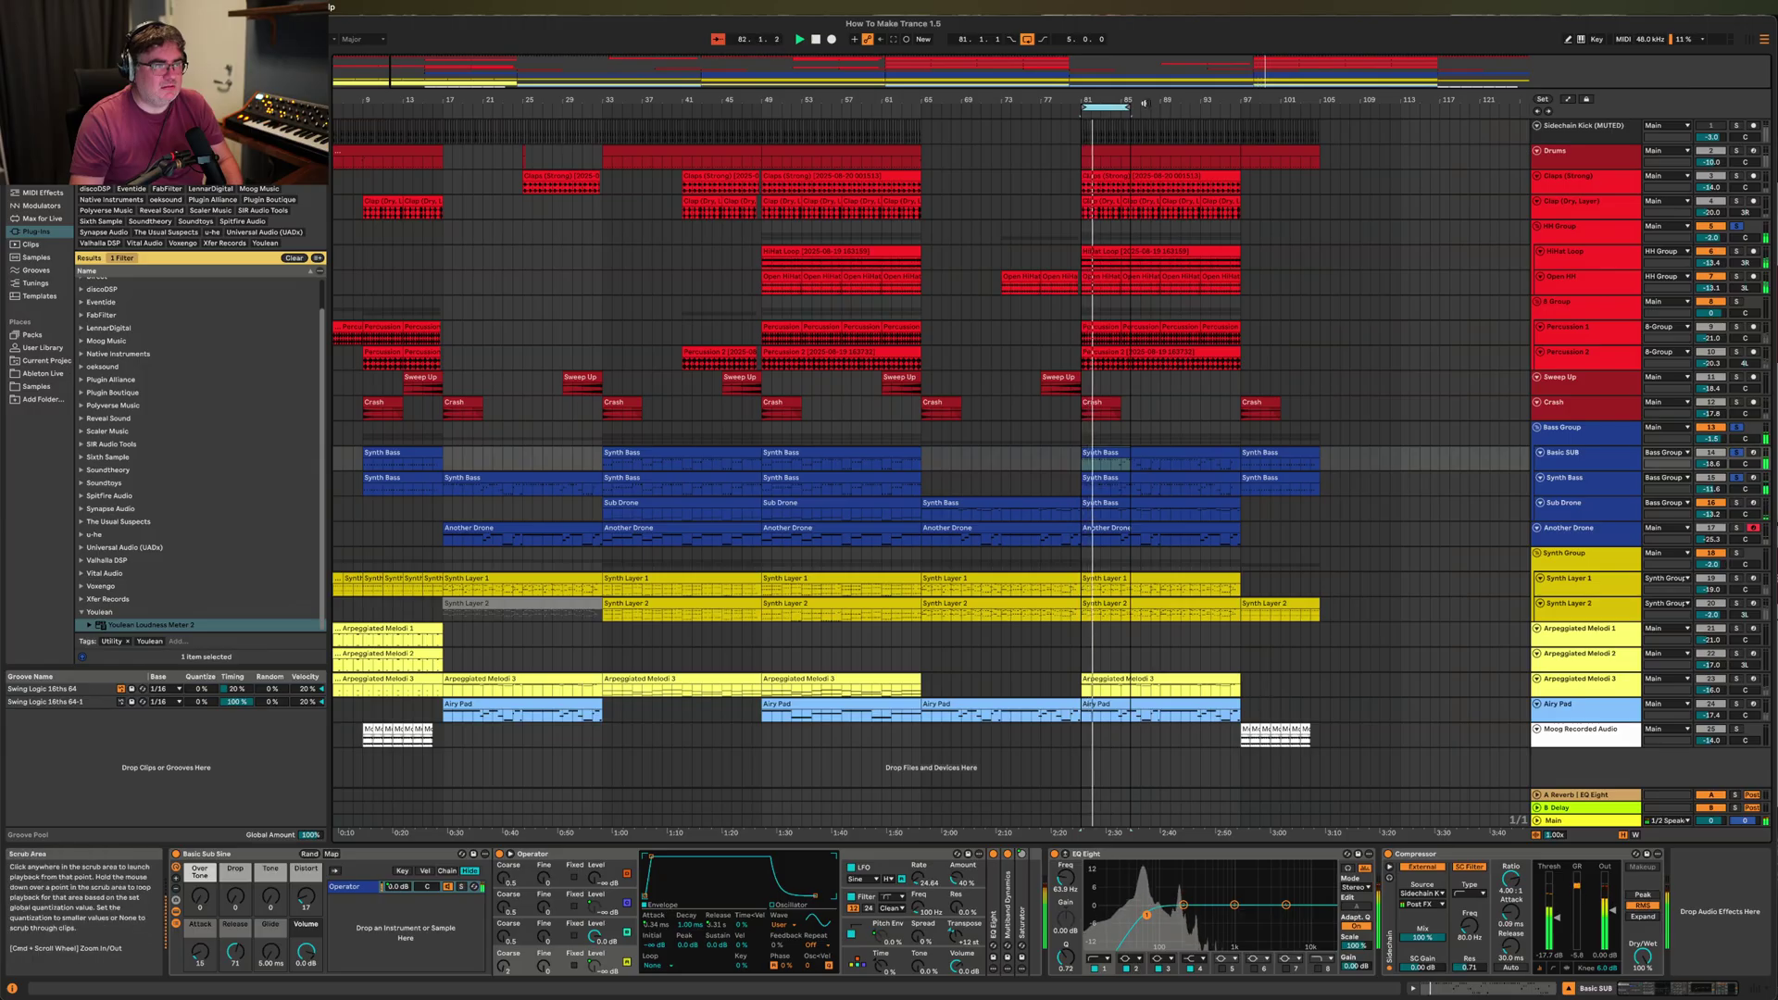
pyautogui.click(1737, 152)
pyautogui.press('space')
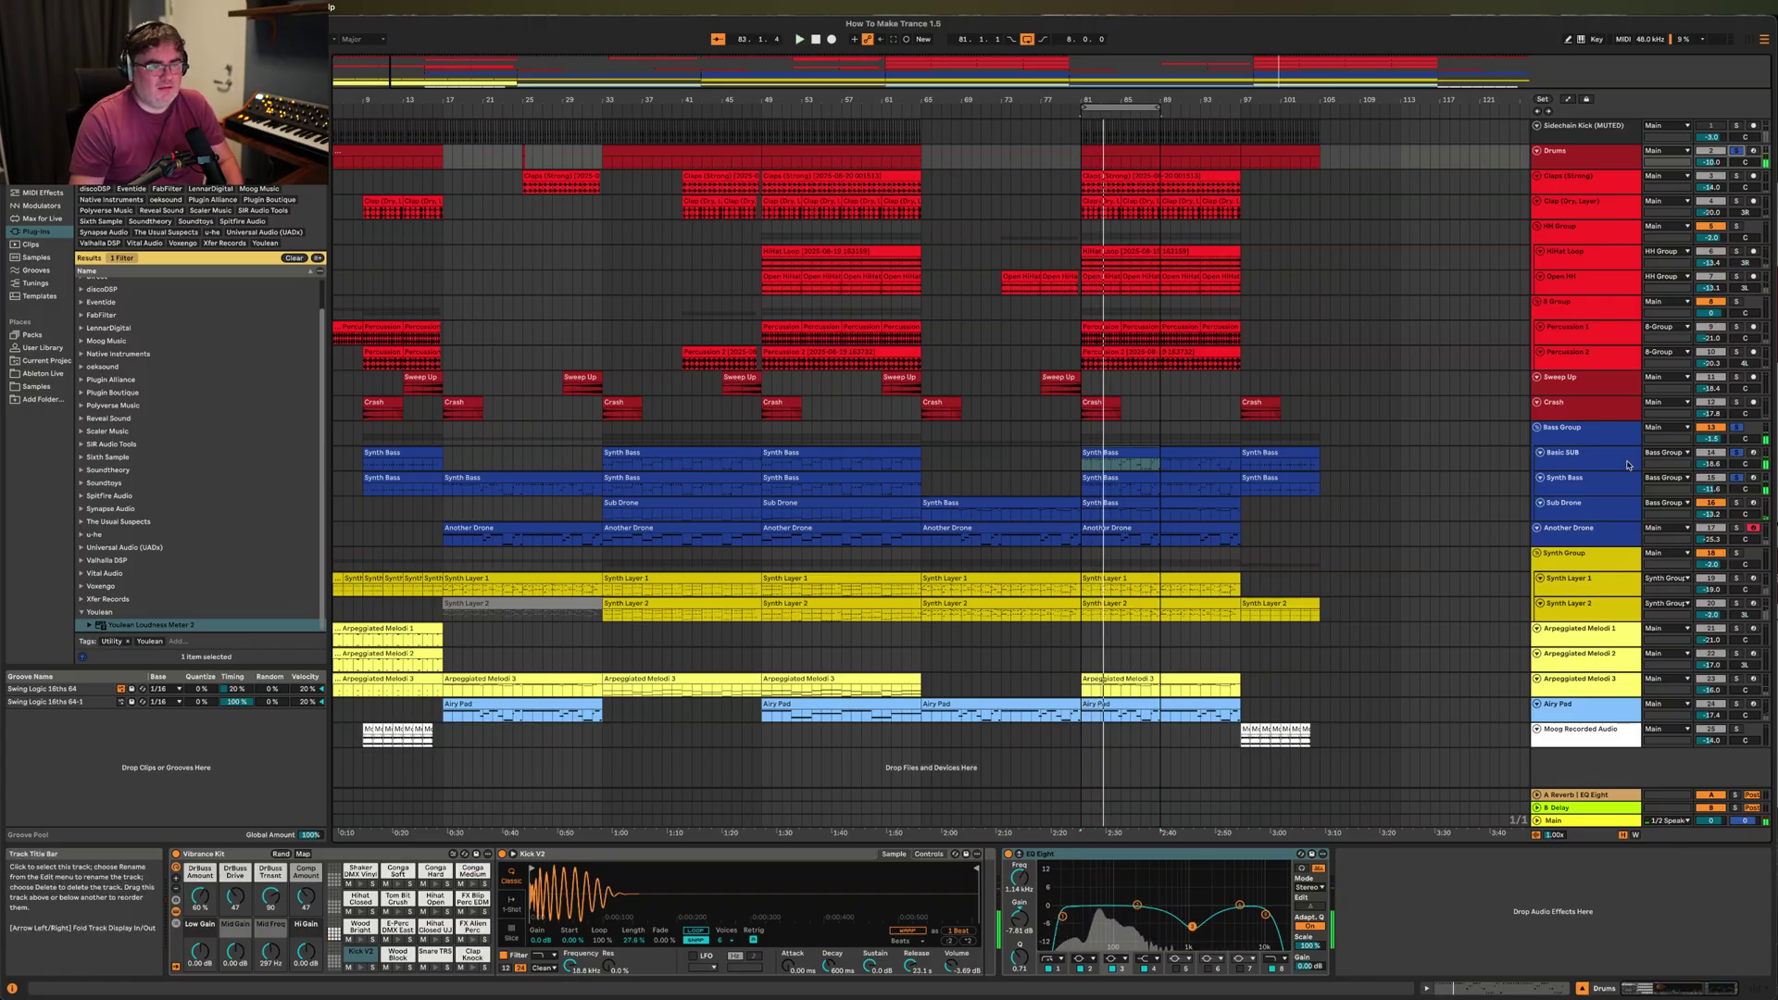
# Flip between the Bass Group Warm Tube, Basic SUB and Synth Bass chains, then play from bar 81 and deselect.
pyautogui.click(1594, 439)
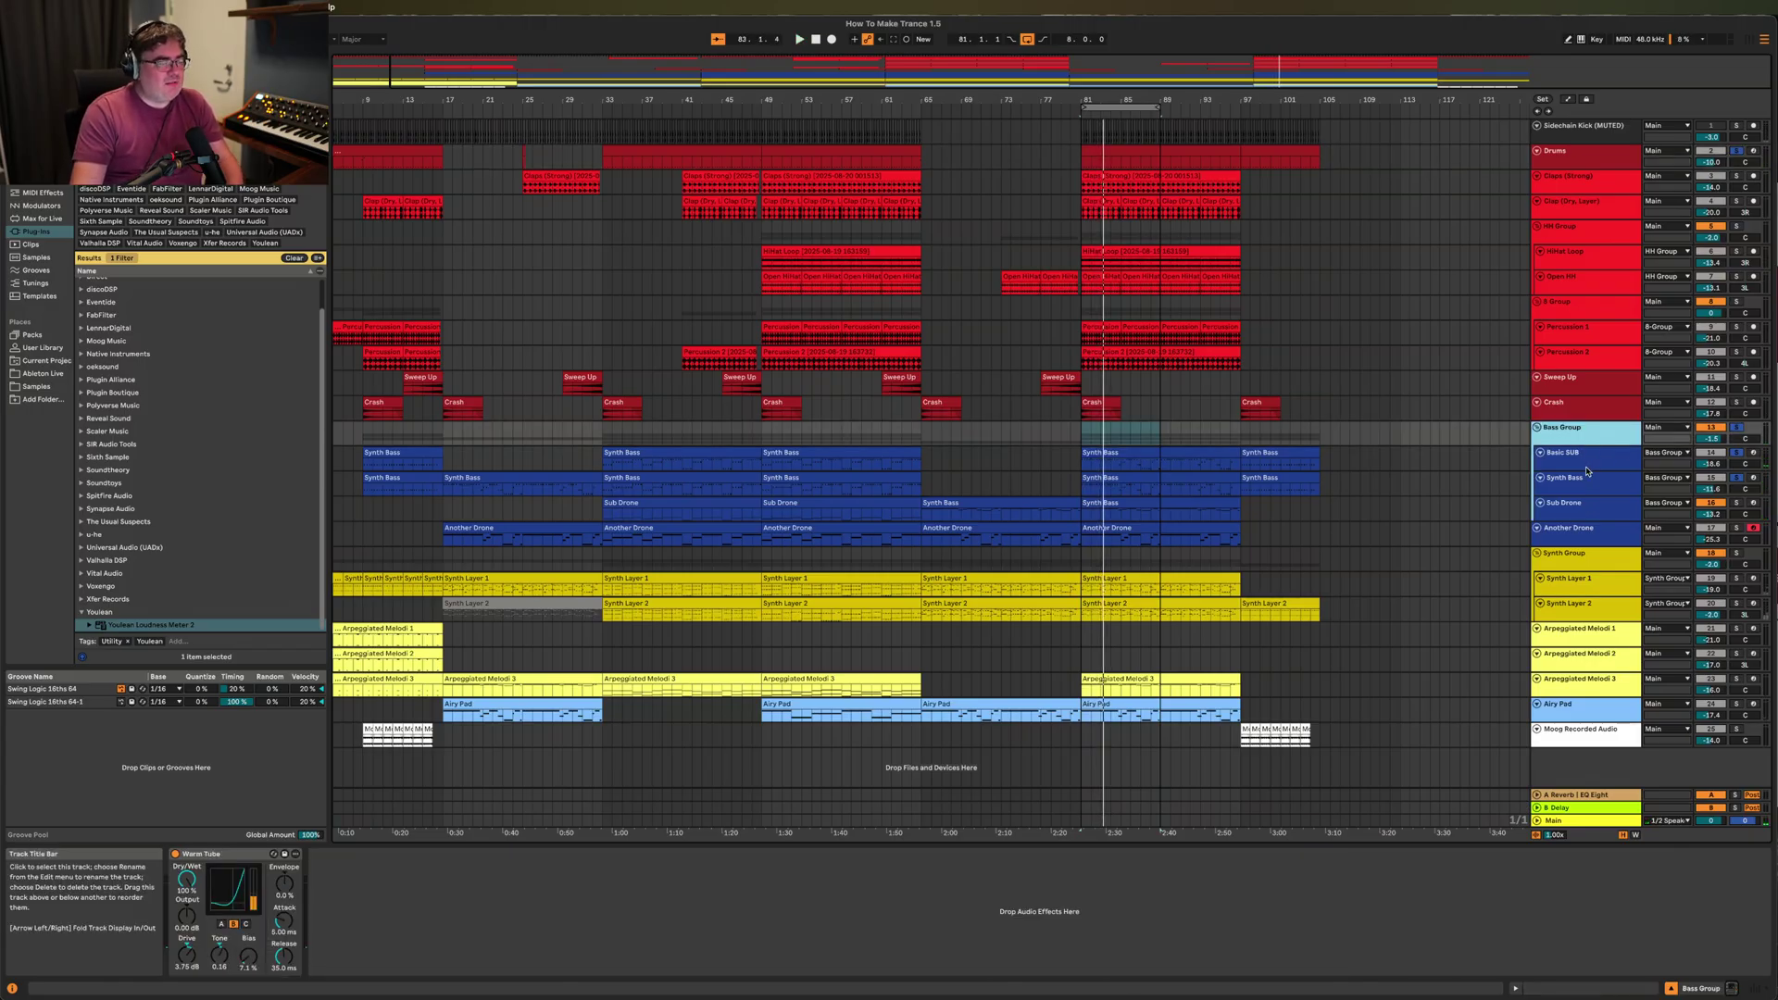
pyautogui.click(1589, 459)
pyautogui.click(1593, 432)
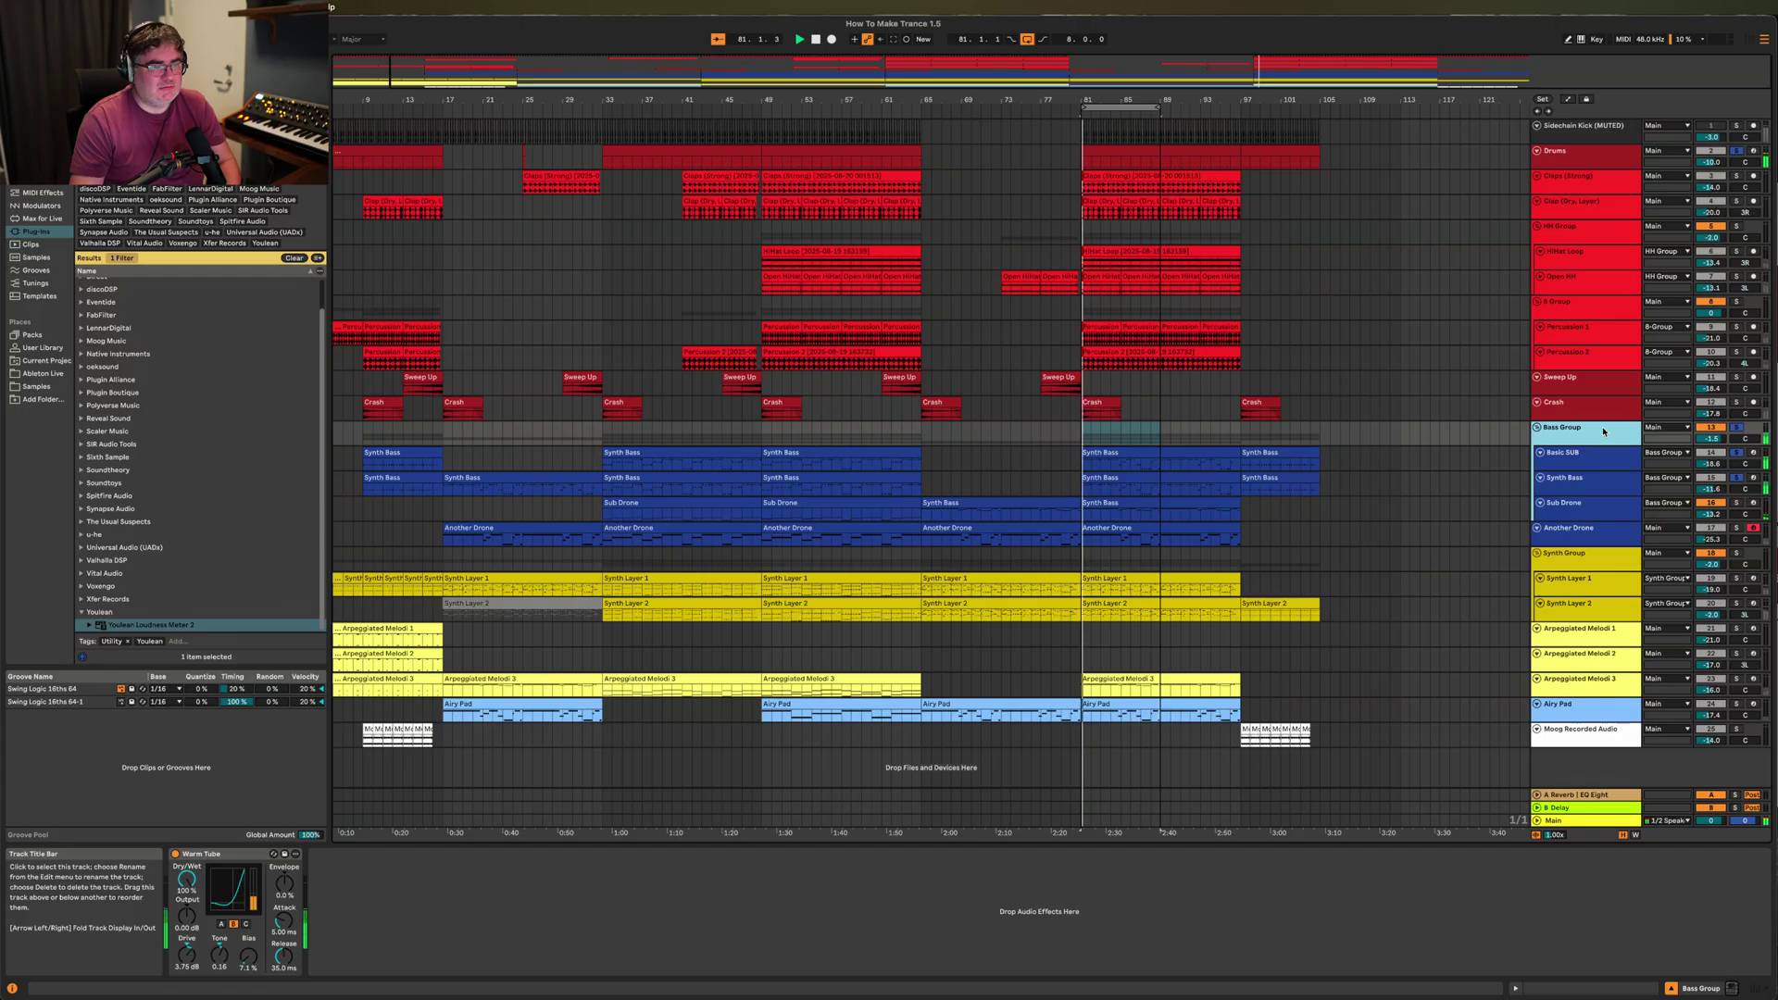
pyautogui.click(1614, 484)
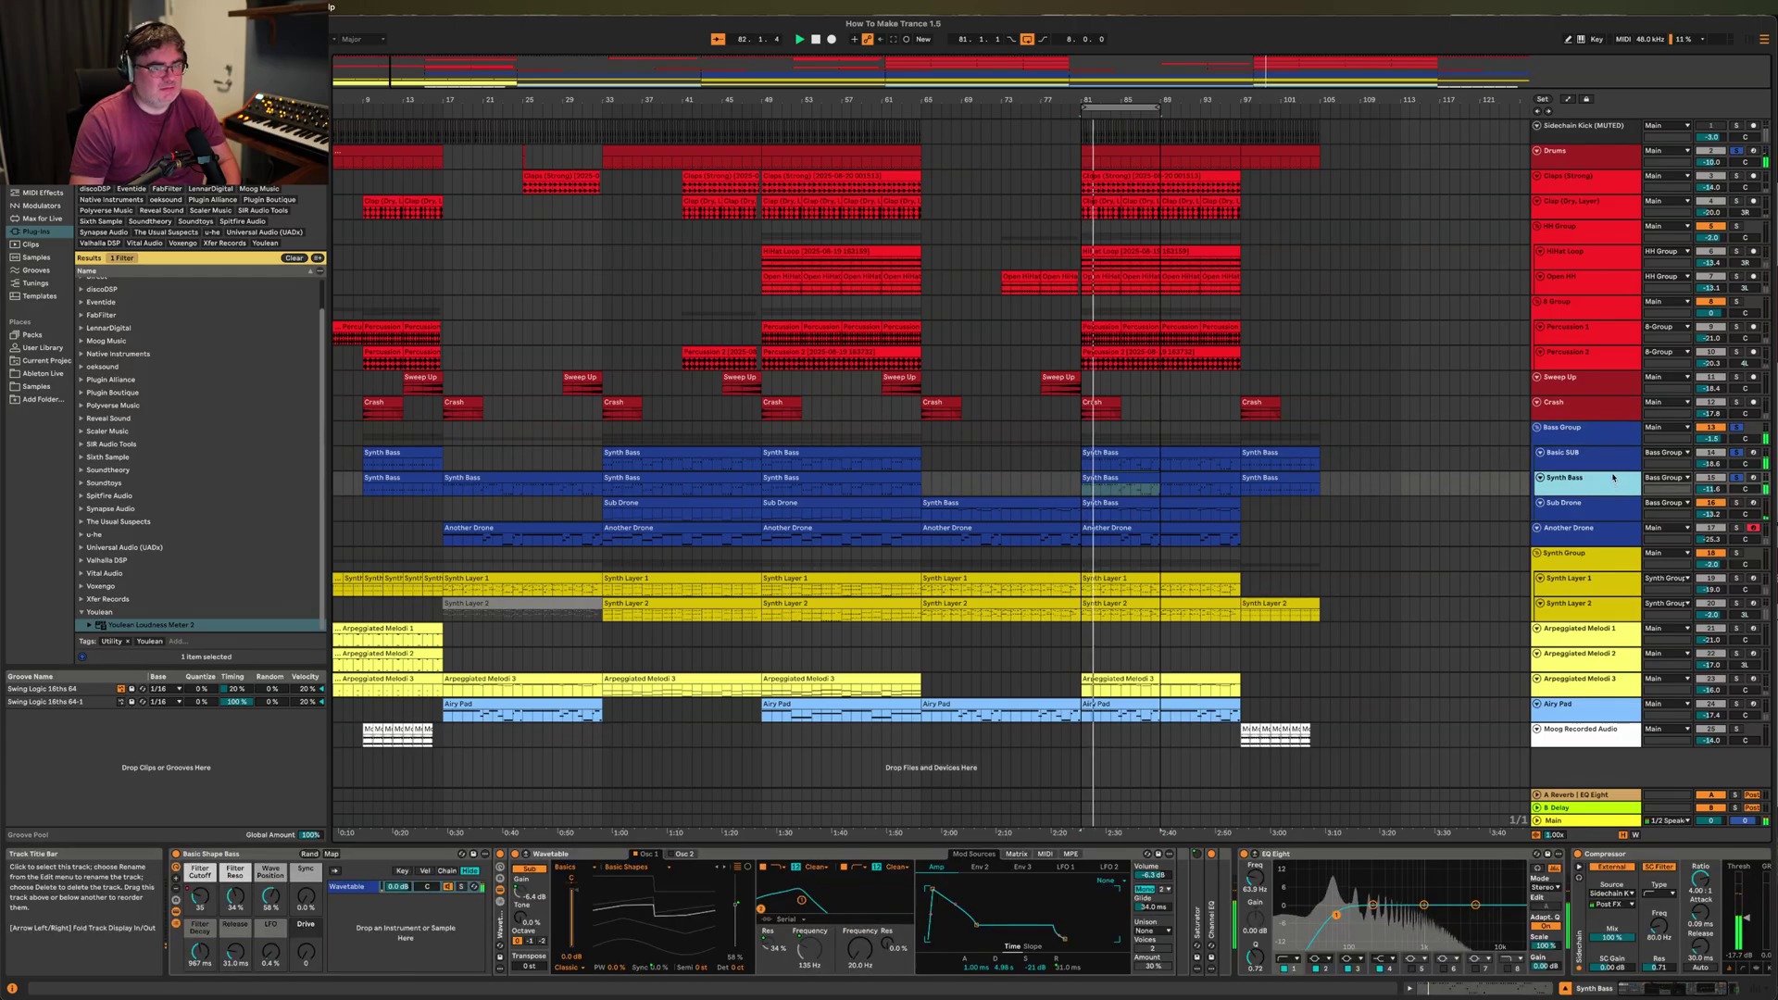
pyautogui.click(1609, 461)
pyautogui.click(1602, 429)
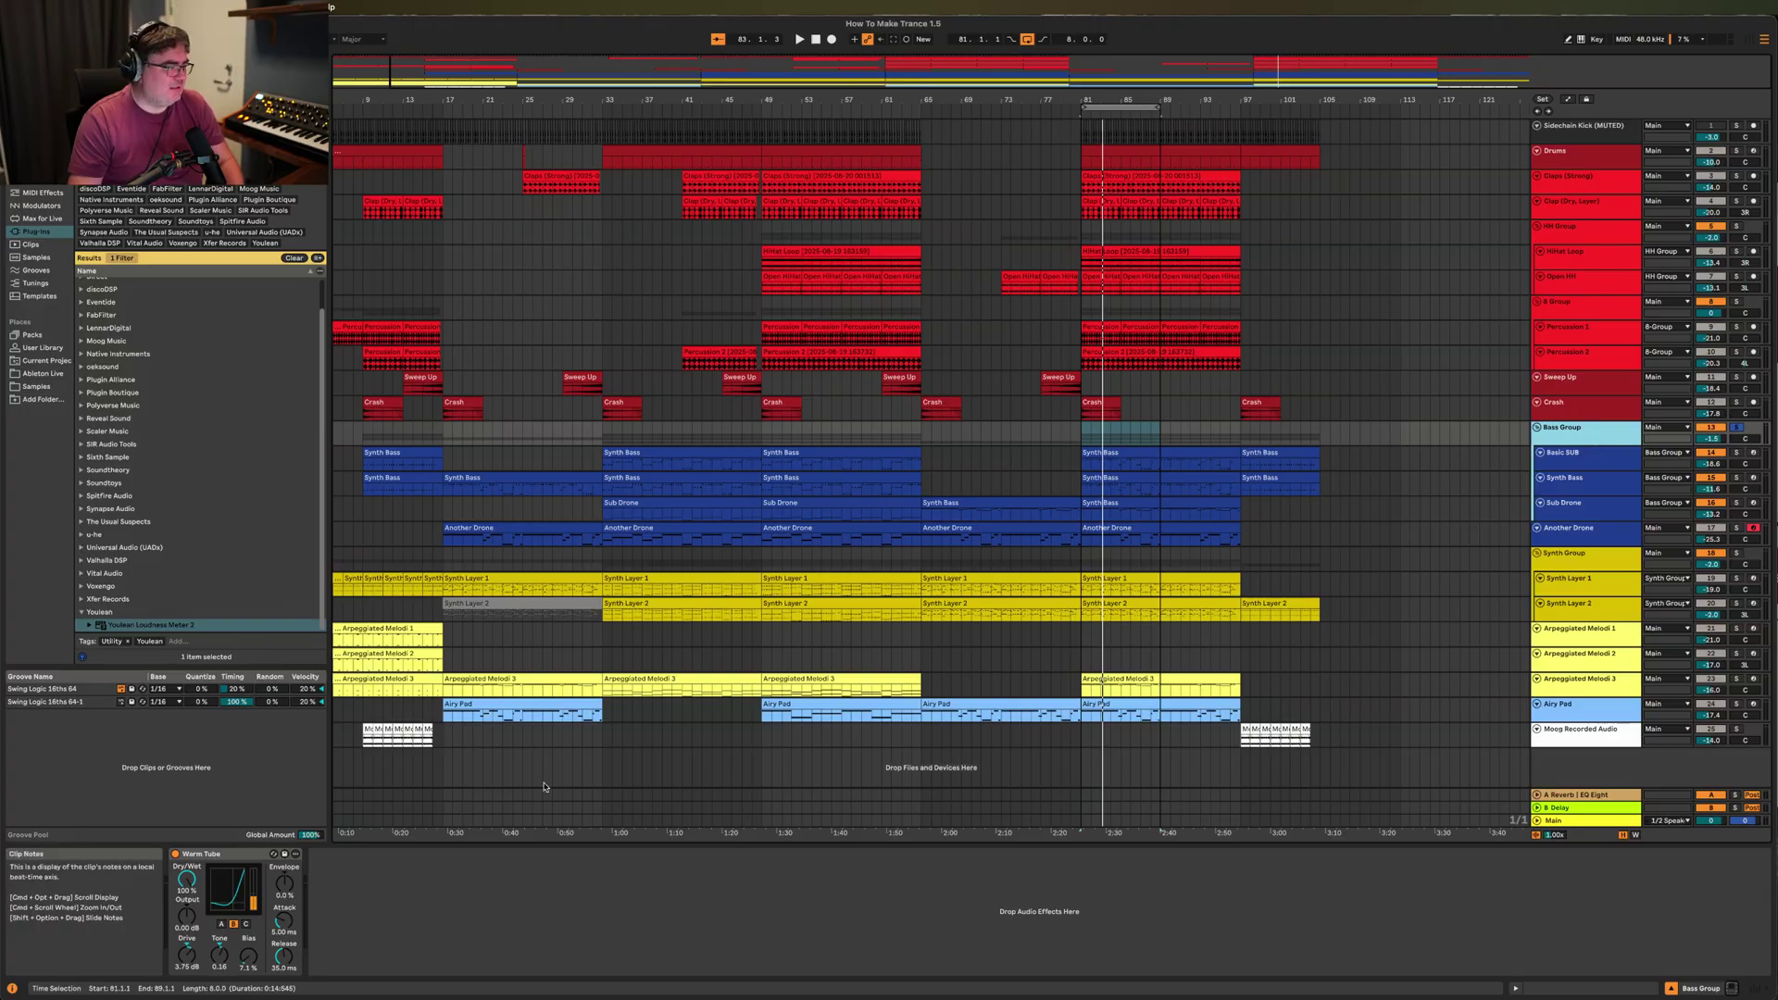
pyautogui.press('space')
pyautogui.click(180, 857)
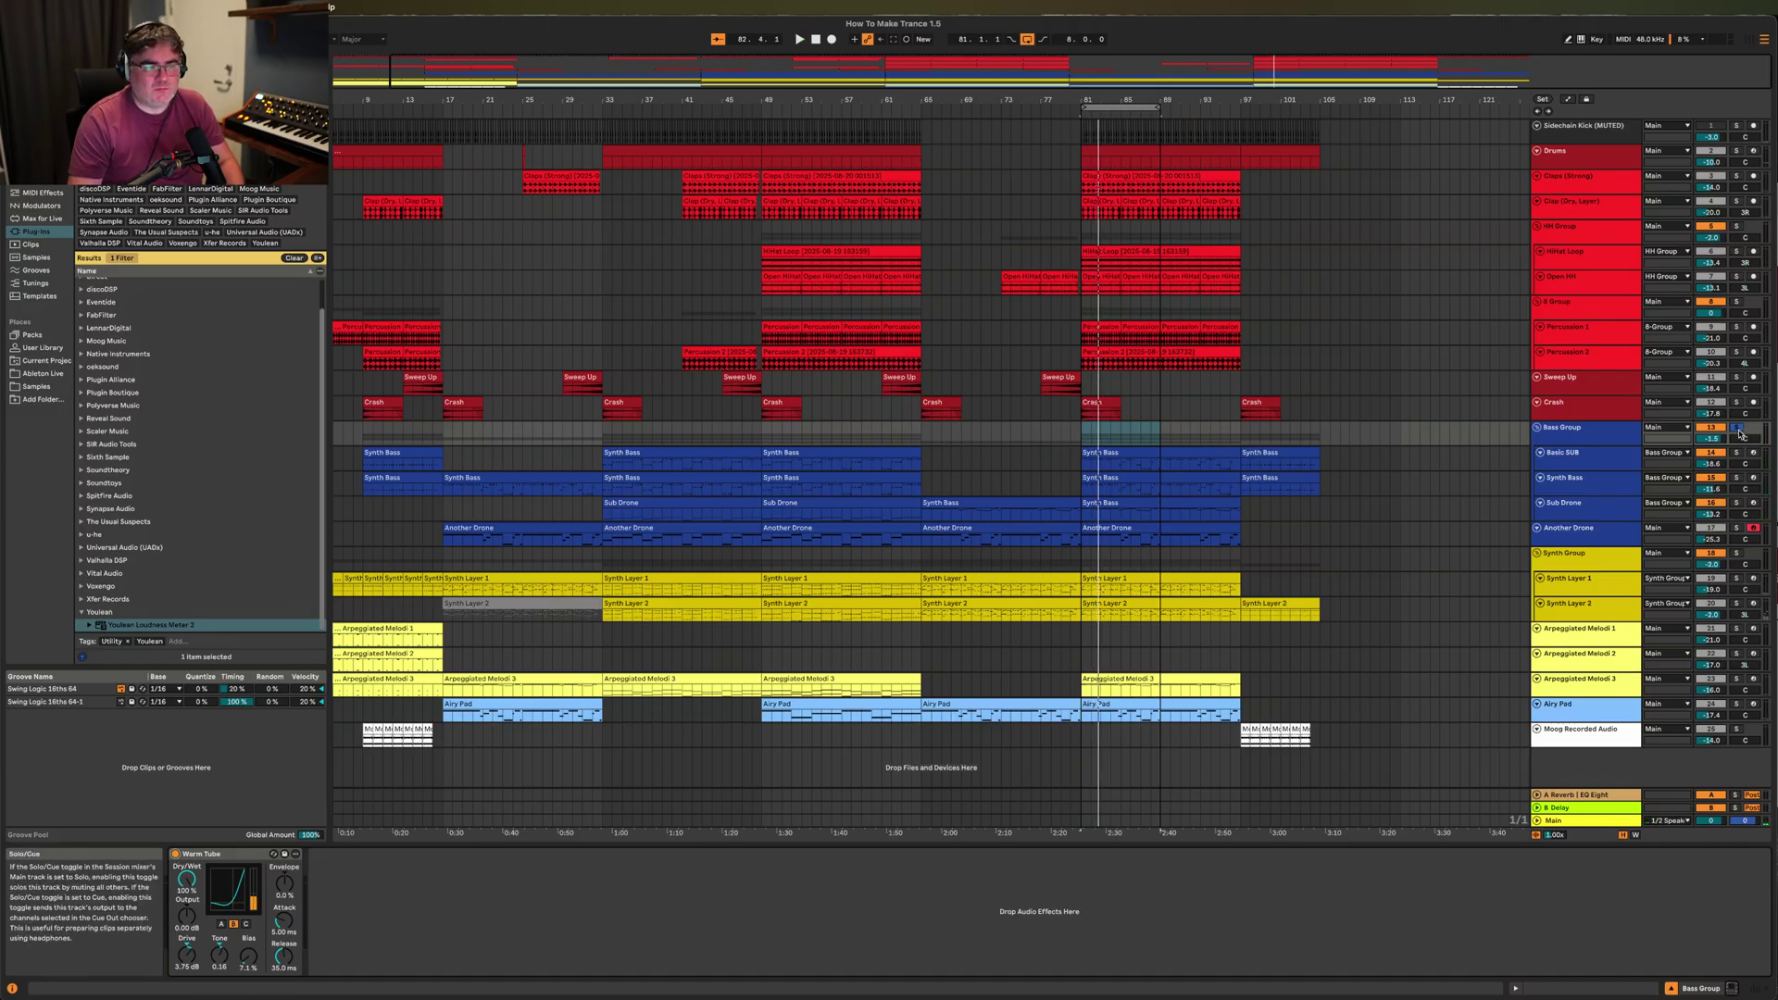
# Select Sub Drone and Another Drone, set a time selection over bars 81–89, and play.
pyautogui.click(1575, 505)
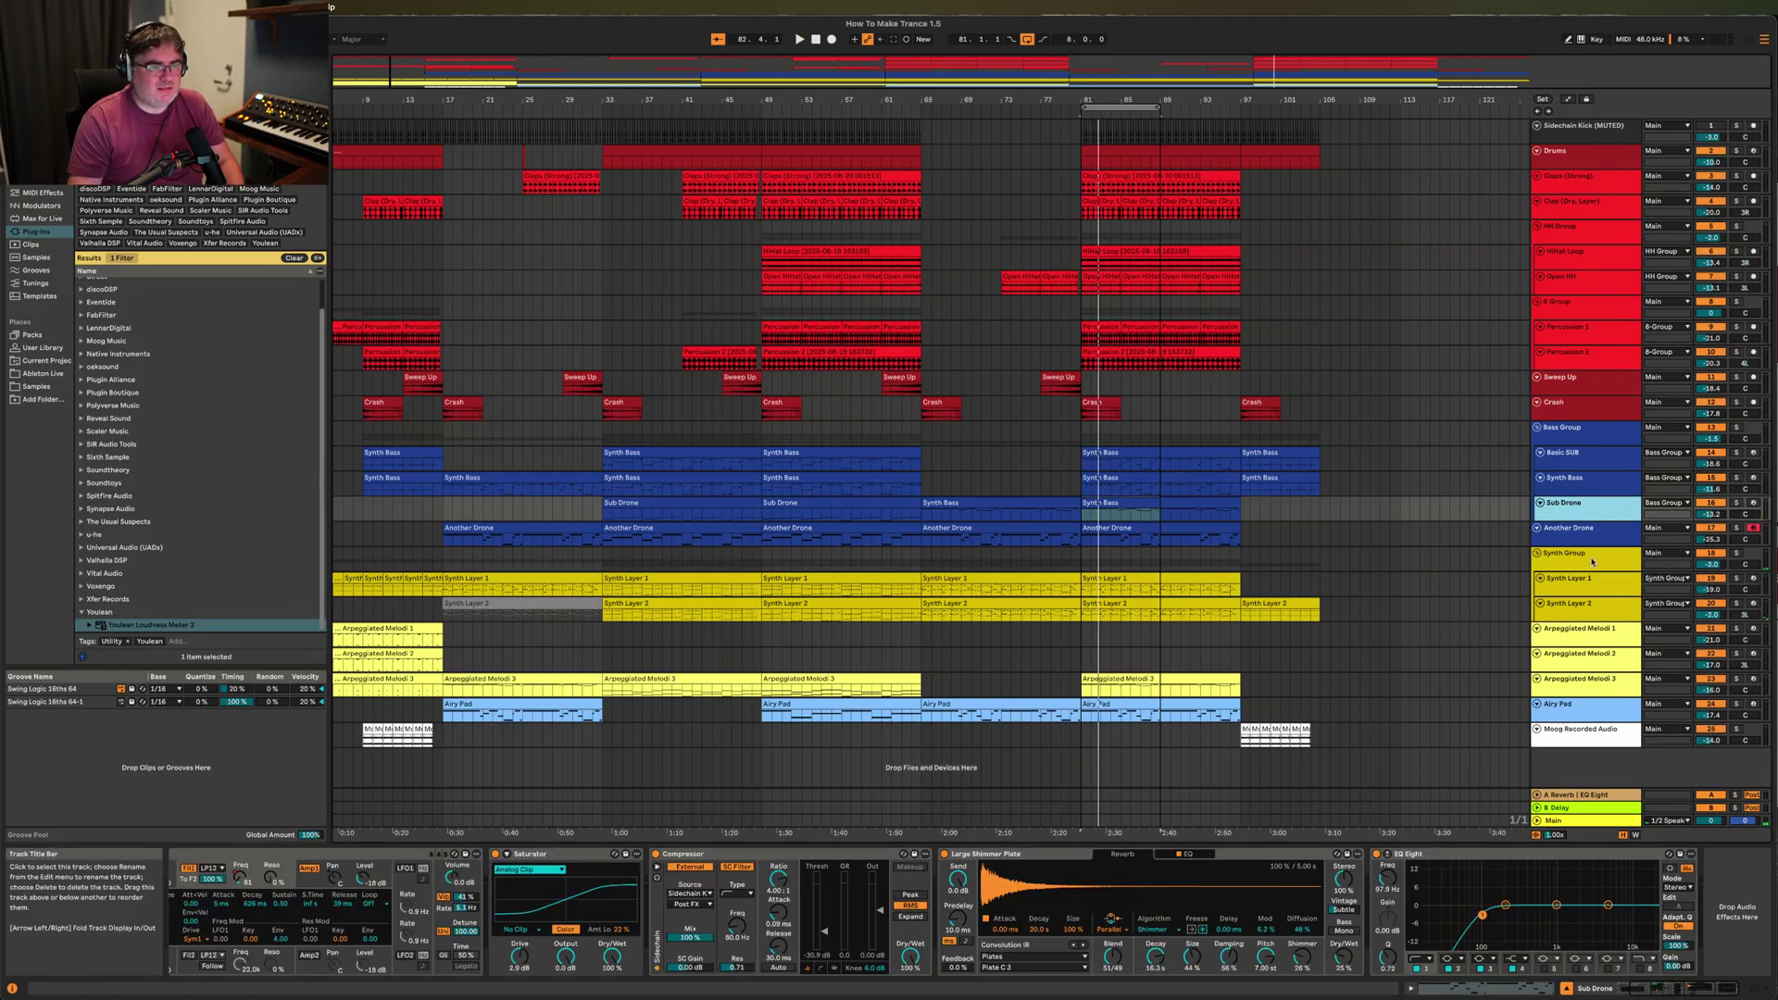
pyautogui.keyDown('shift'); pyautogui.click(1591, 533); pyautogui.keyUp('shift')
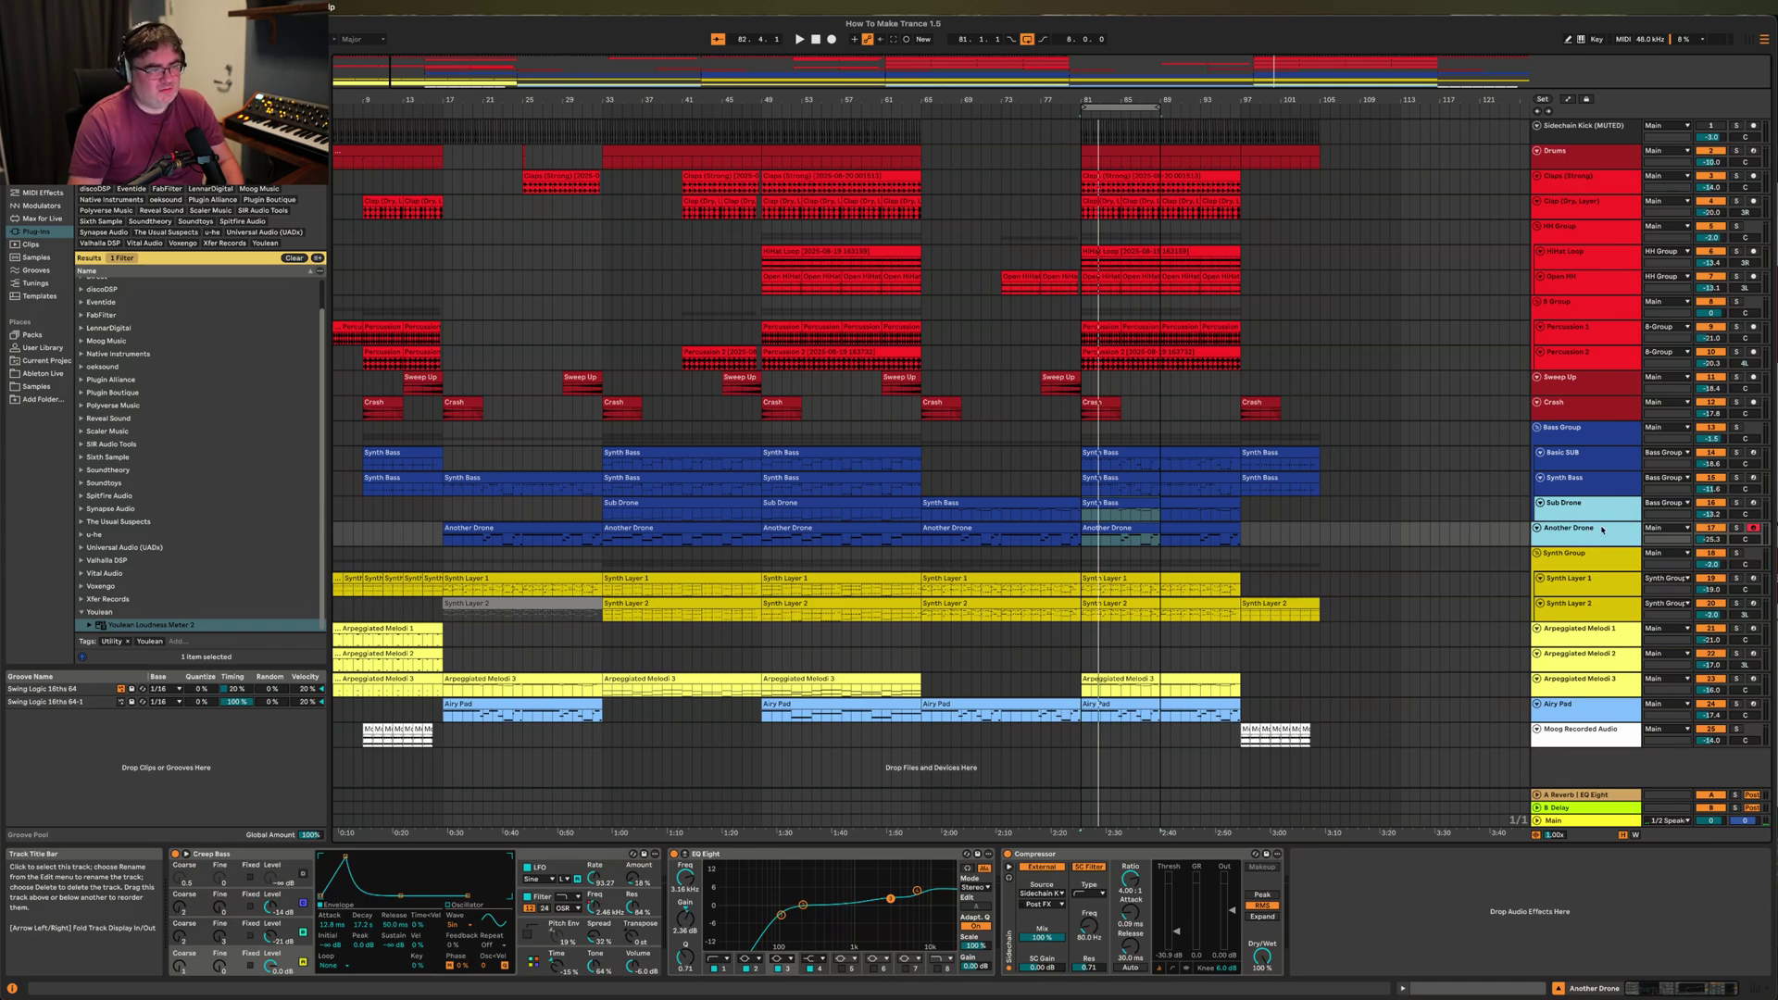
pyautogui.click(1465, 333)
pyautogui.press('space')
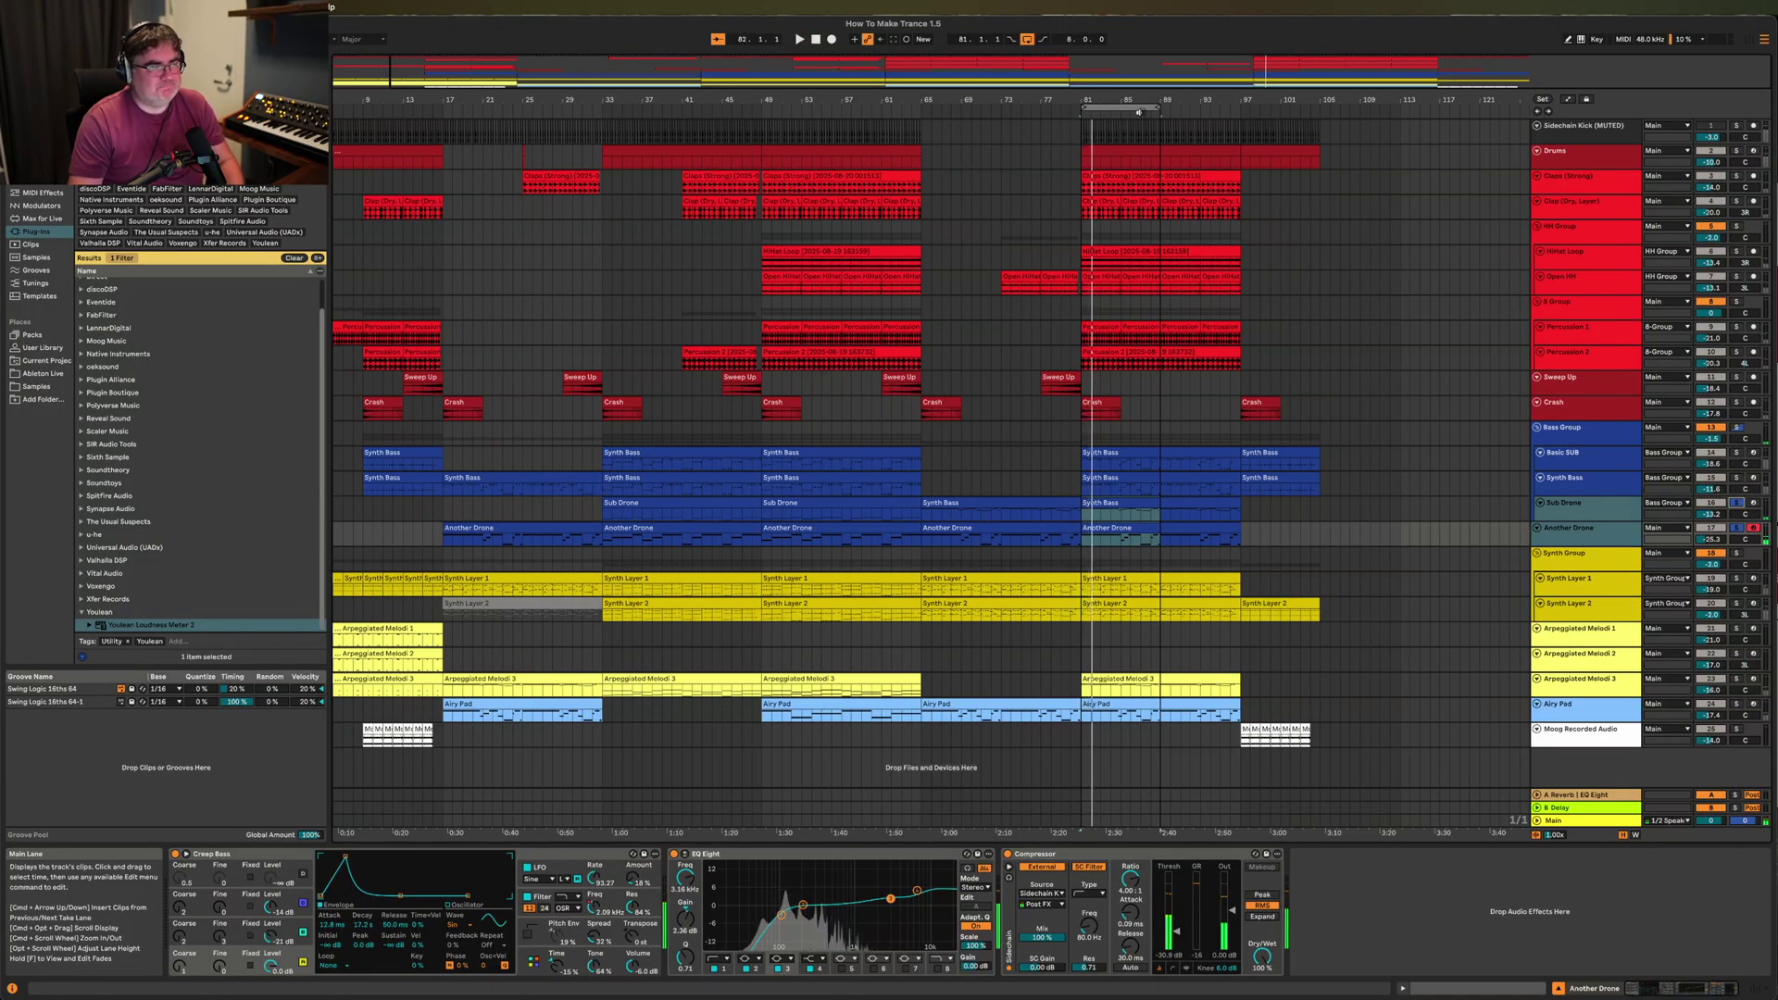
# Audition the loop at bars 65–73 and 73–81, then move it back to start at bar 81.
pyautogui.moveTo(1136, 110); pyautogui.dragTo(964, 109)
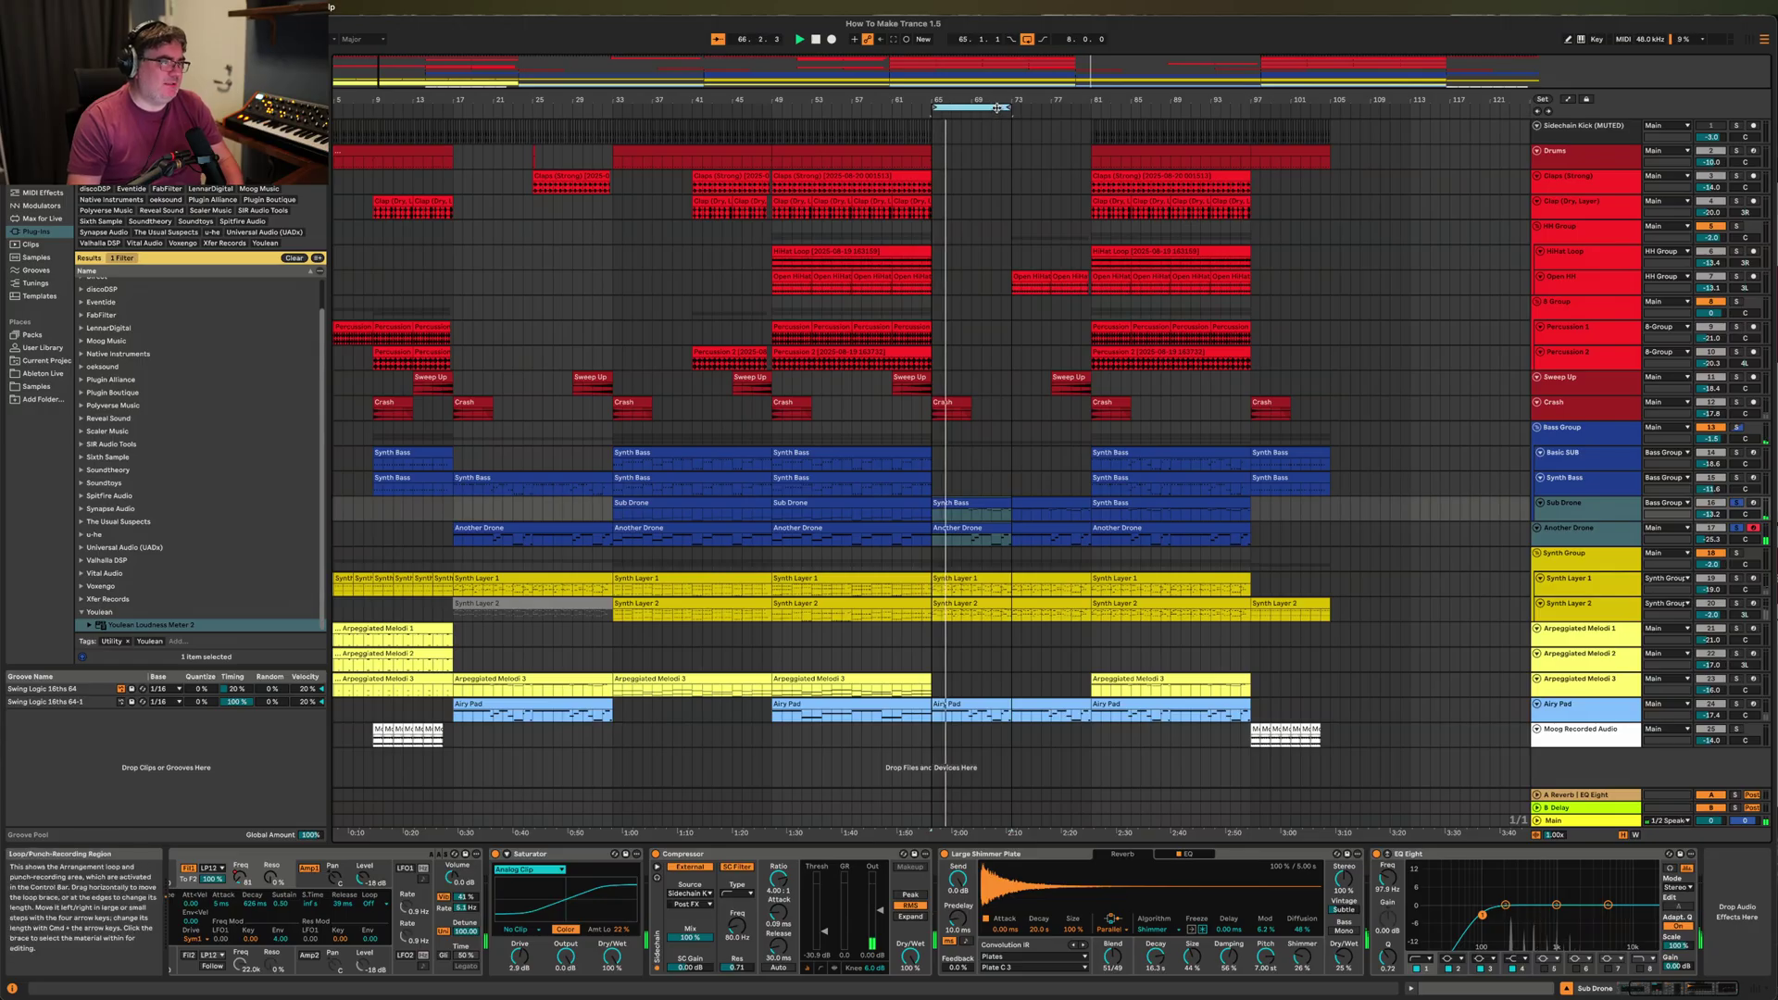
pyautogui.moveTo(996, 108); pyautogui.dragTo(1076, 109)
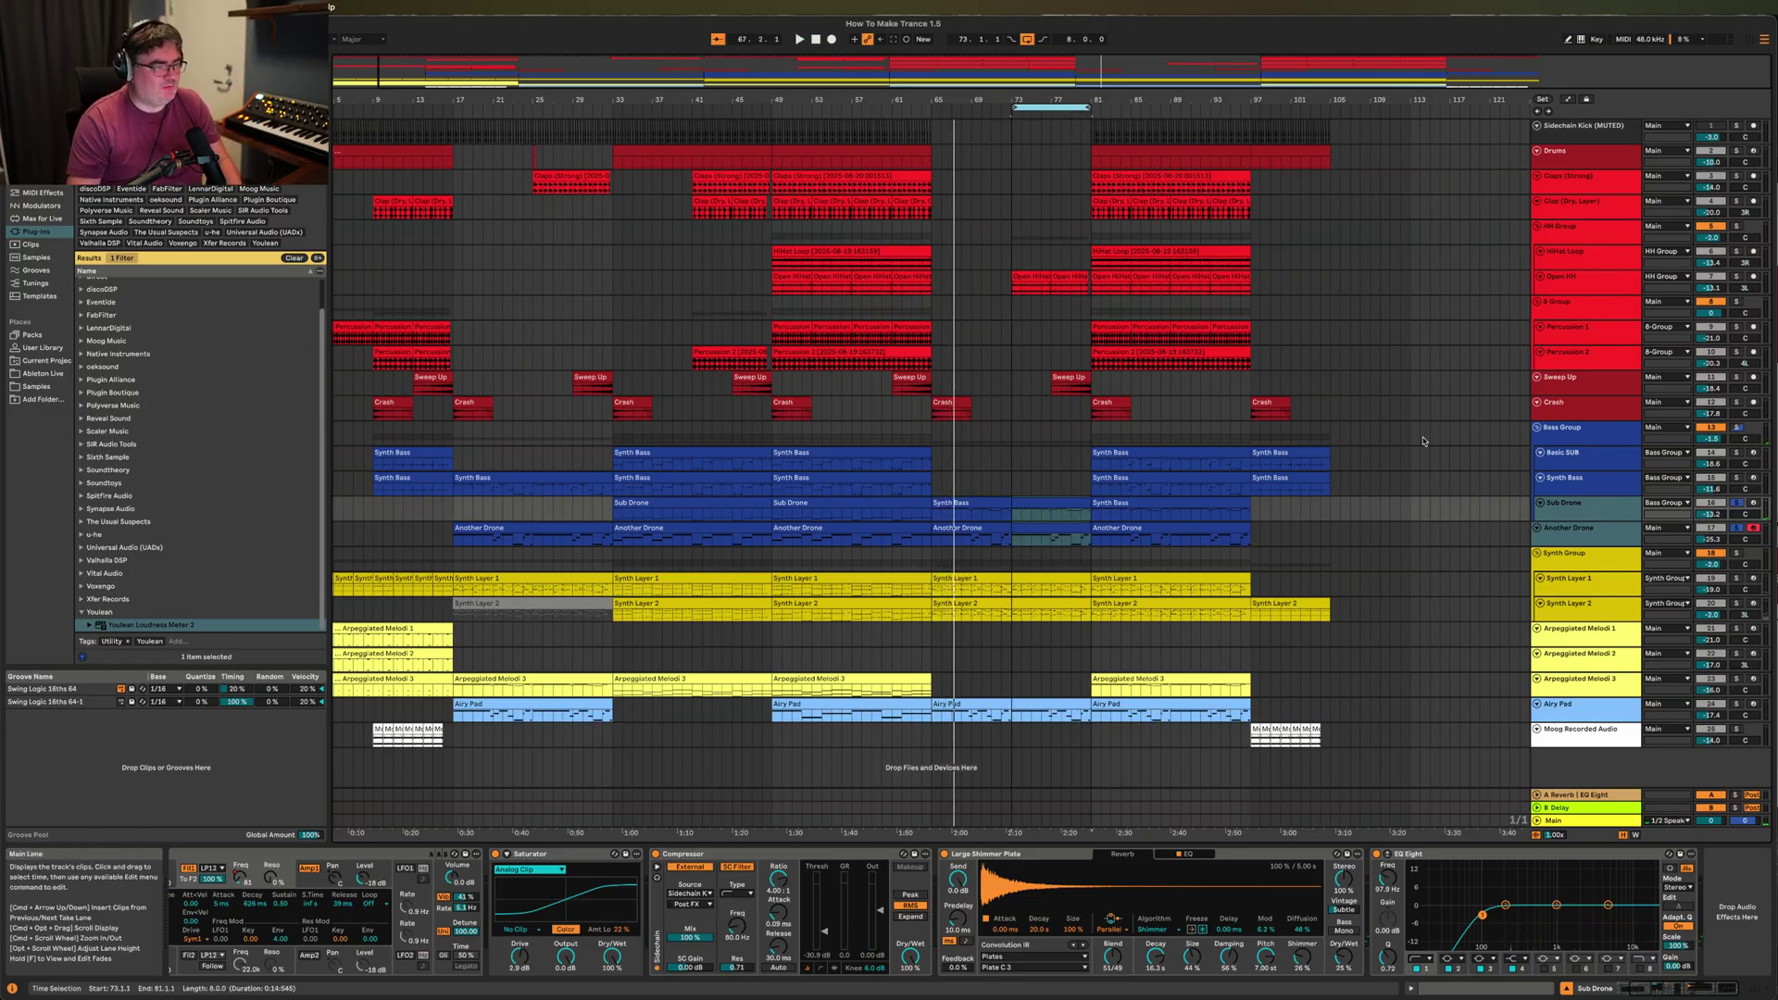
pyautogui.click(1400, 533)
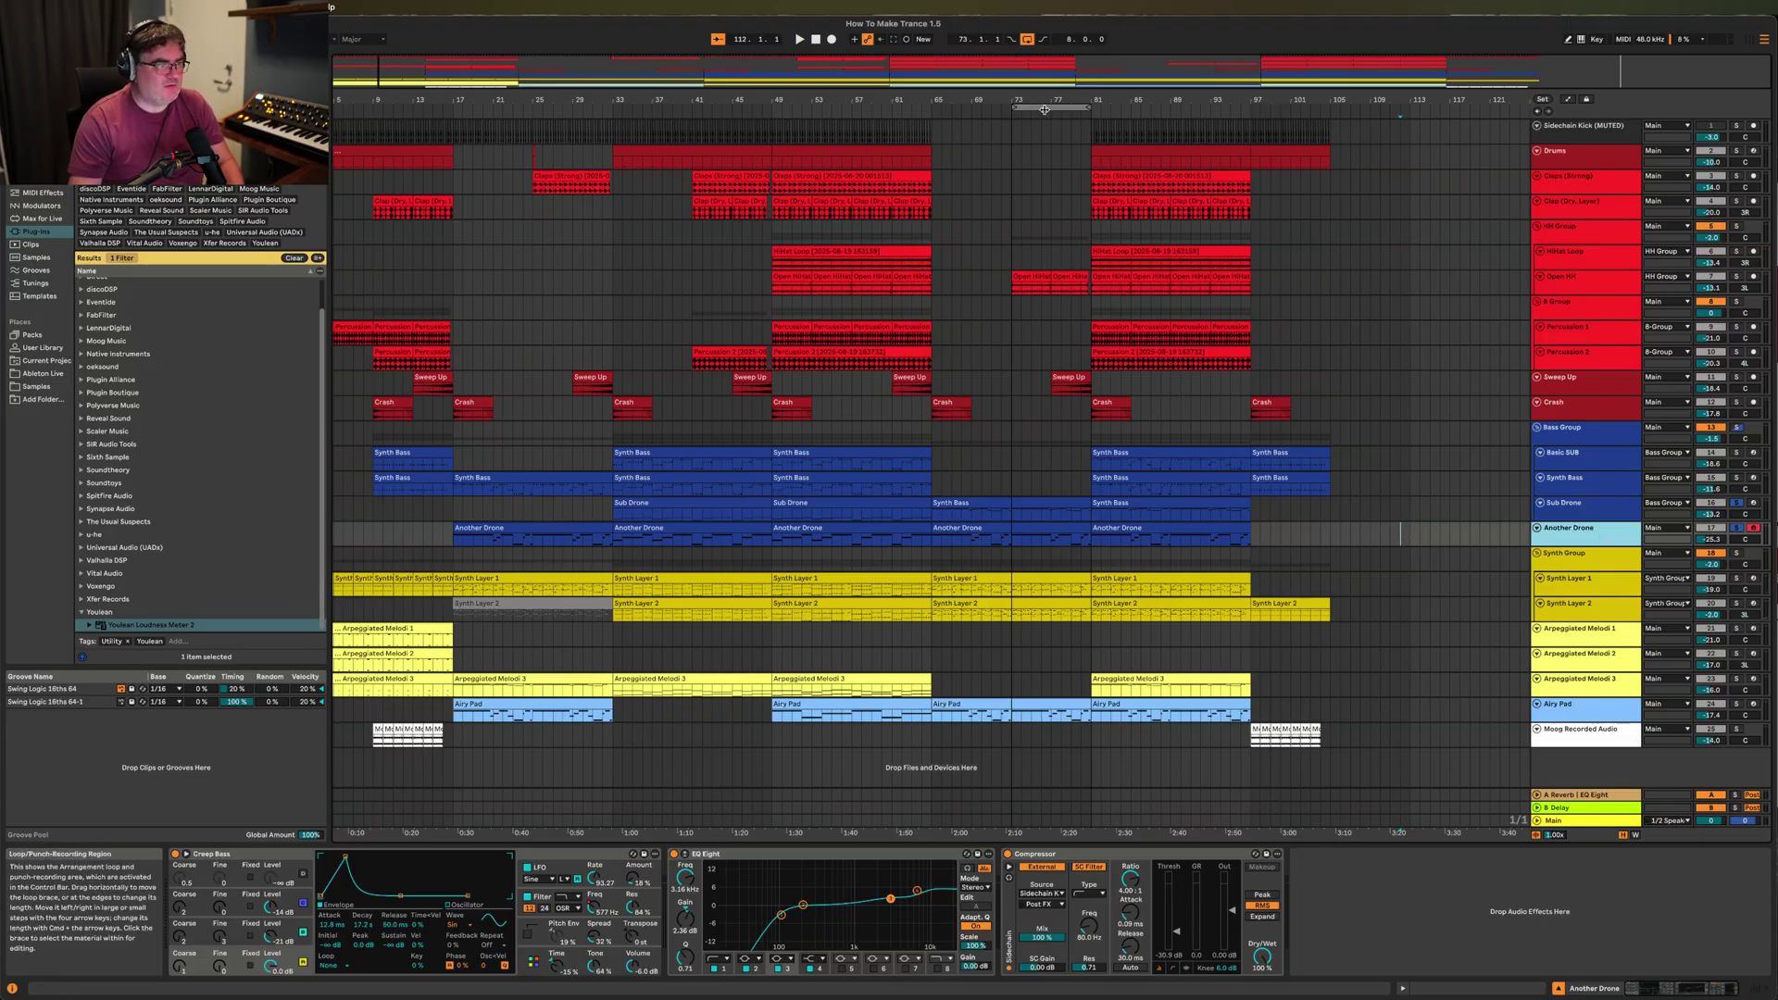
pyautogui.moveTo(1047, 106); pyautogui.dragTo(1122, 106)
pyautogui.click(1430, 481)
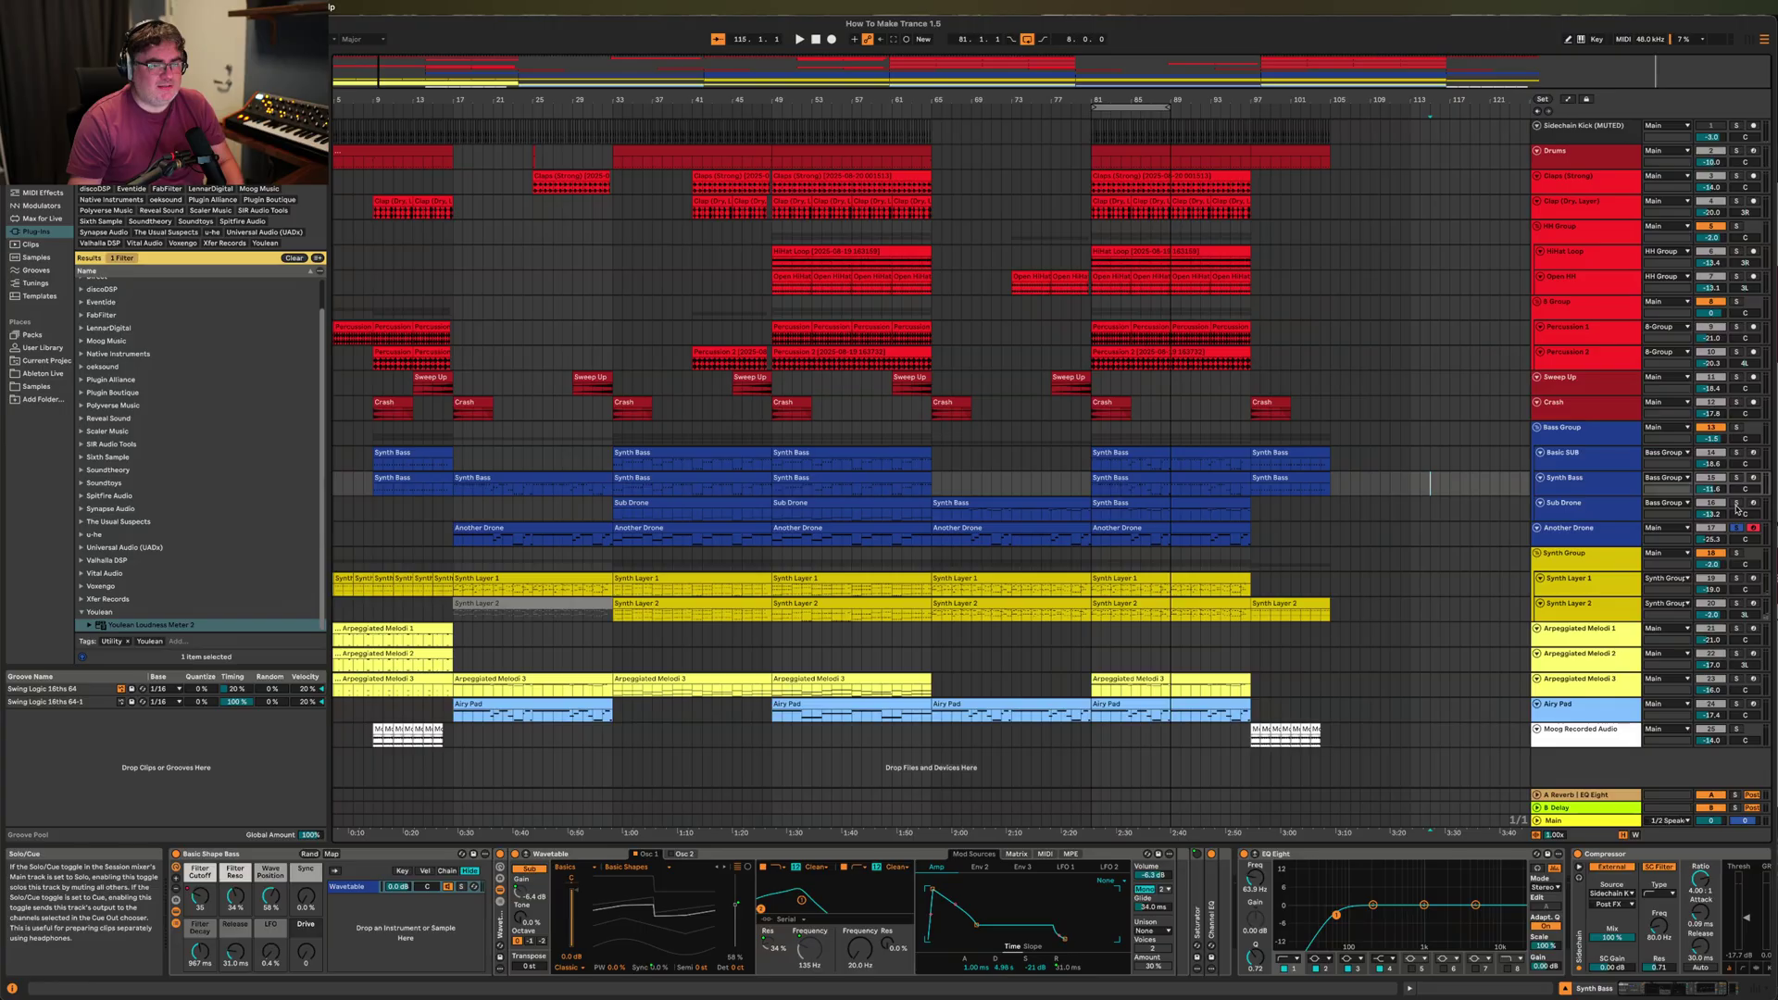
# Check the Bass Group, Synth Bass and Percussion 1 chains, select bars 81–89, and show the Main track.
pyautogui.click(1739, 507)
pyautogui.click(1738, 429)
pyautogui.click(1739, 491)
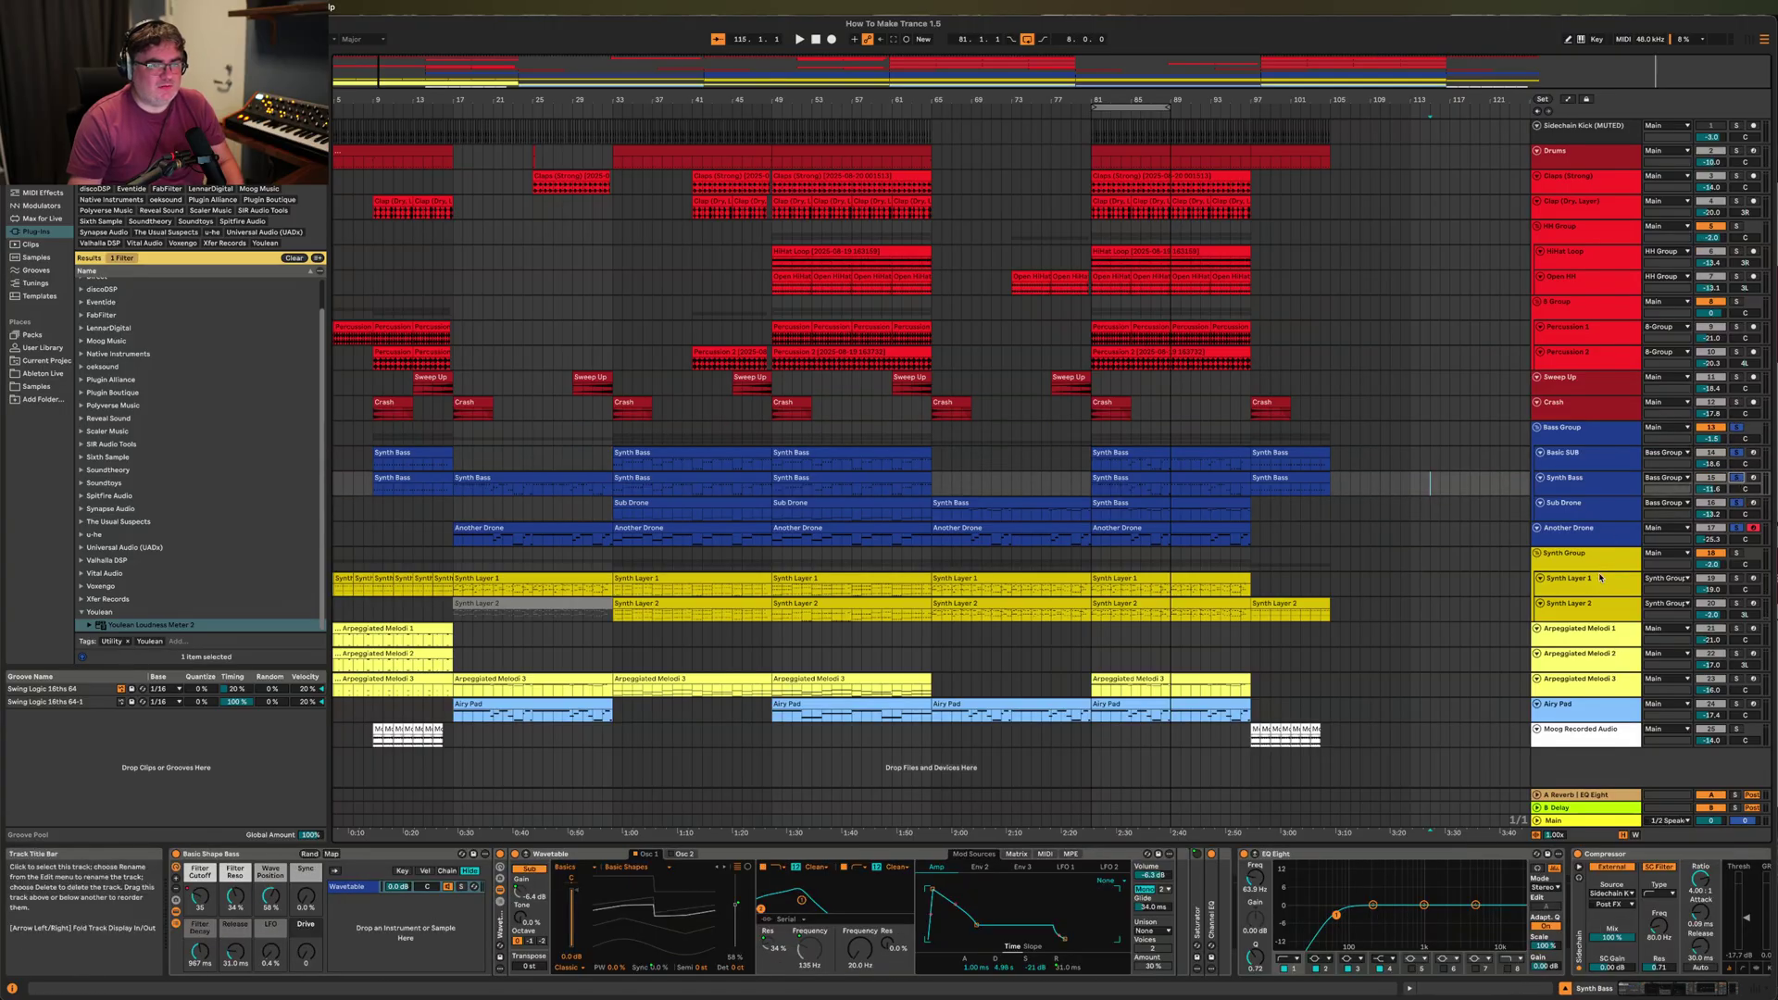
pyautogui.click(1564, 327)
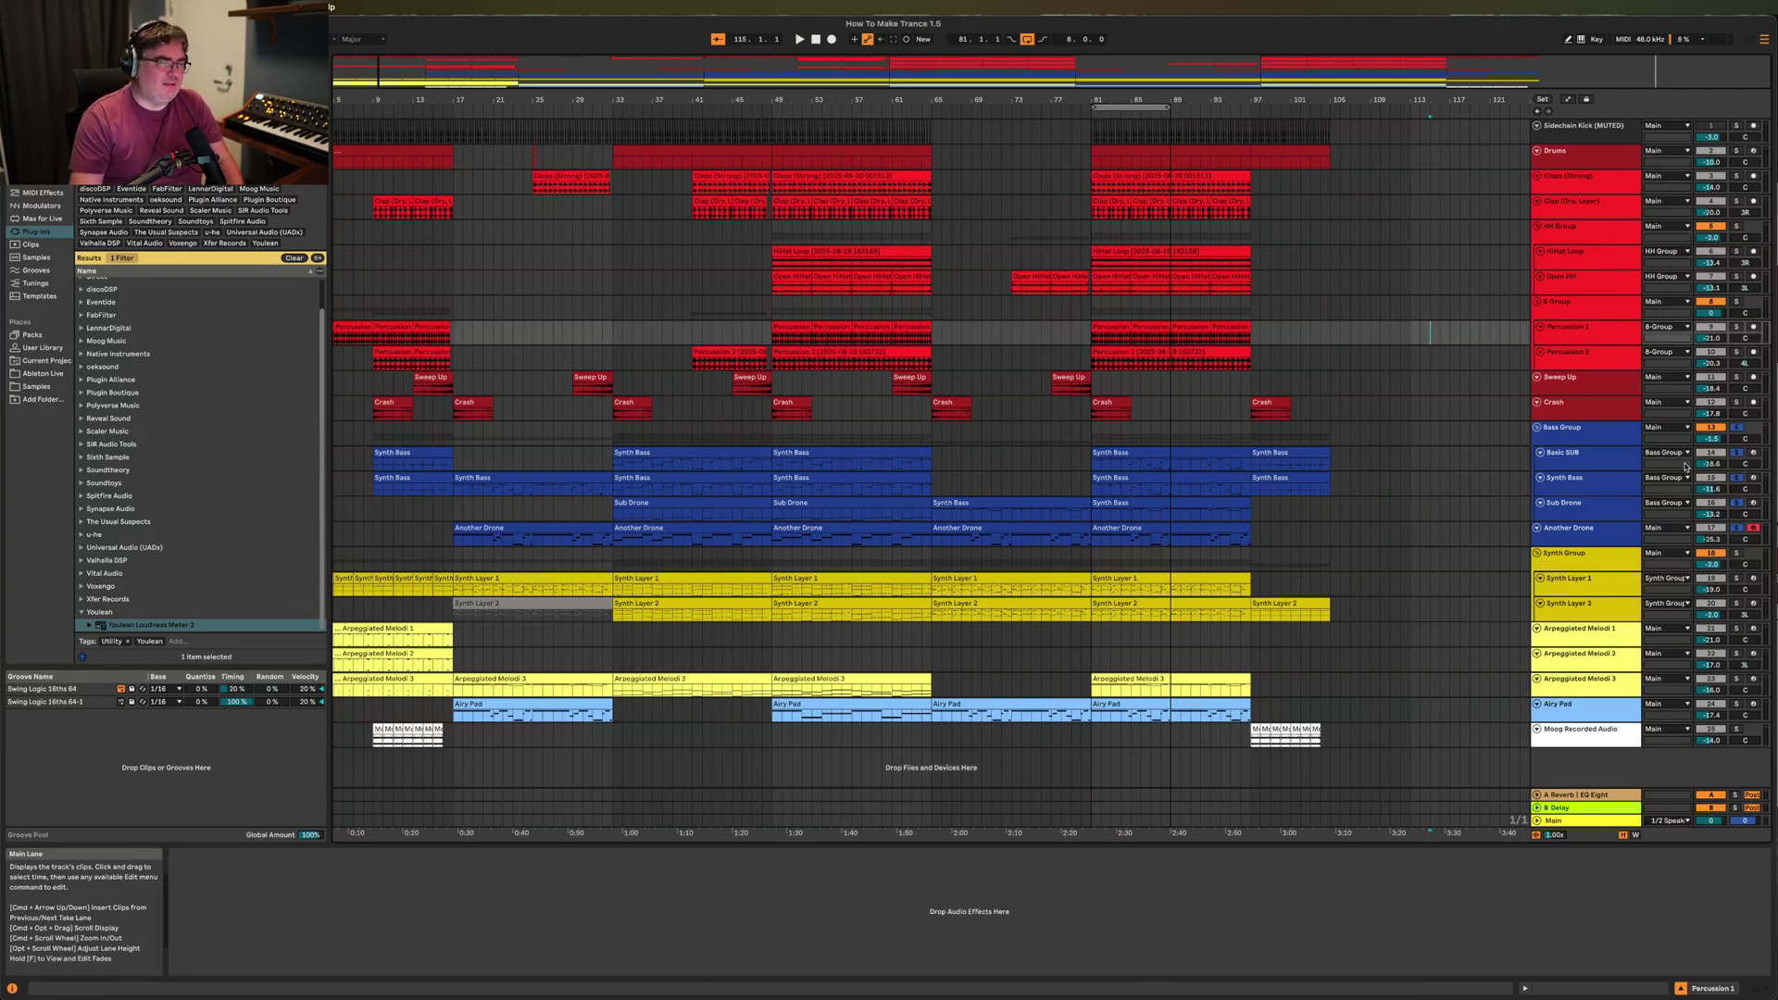
pyautogui.click(1132, 107)
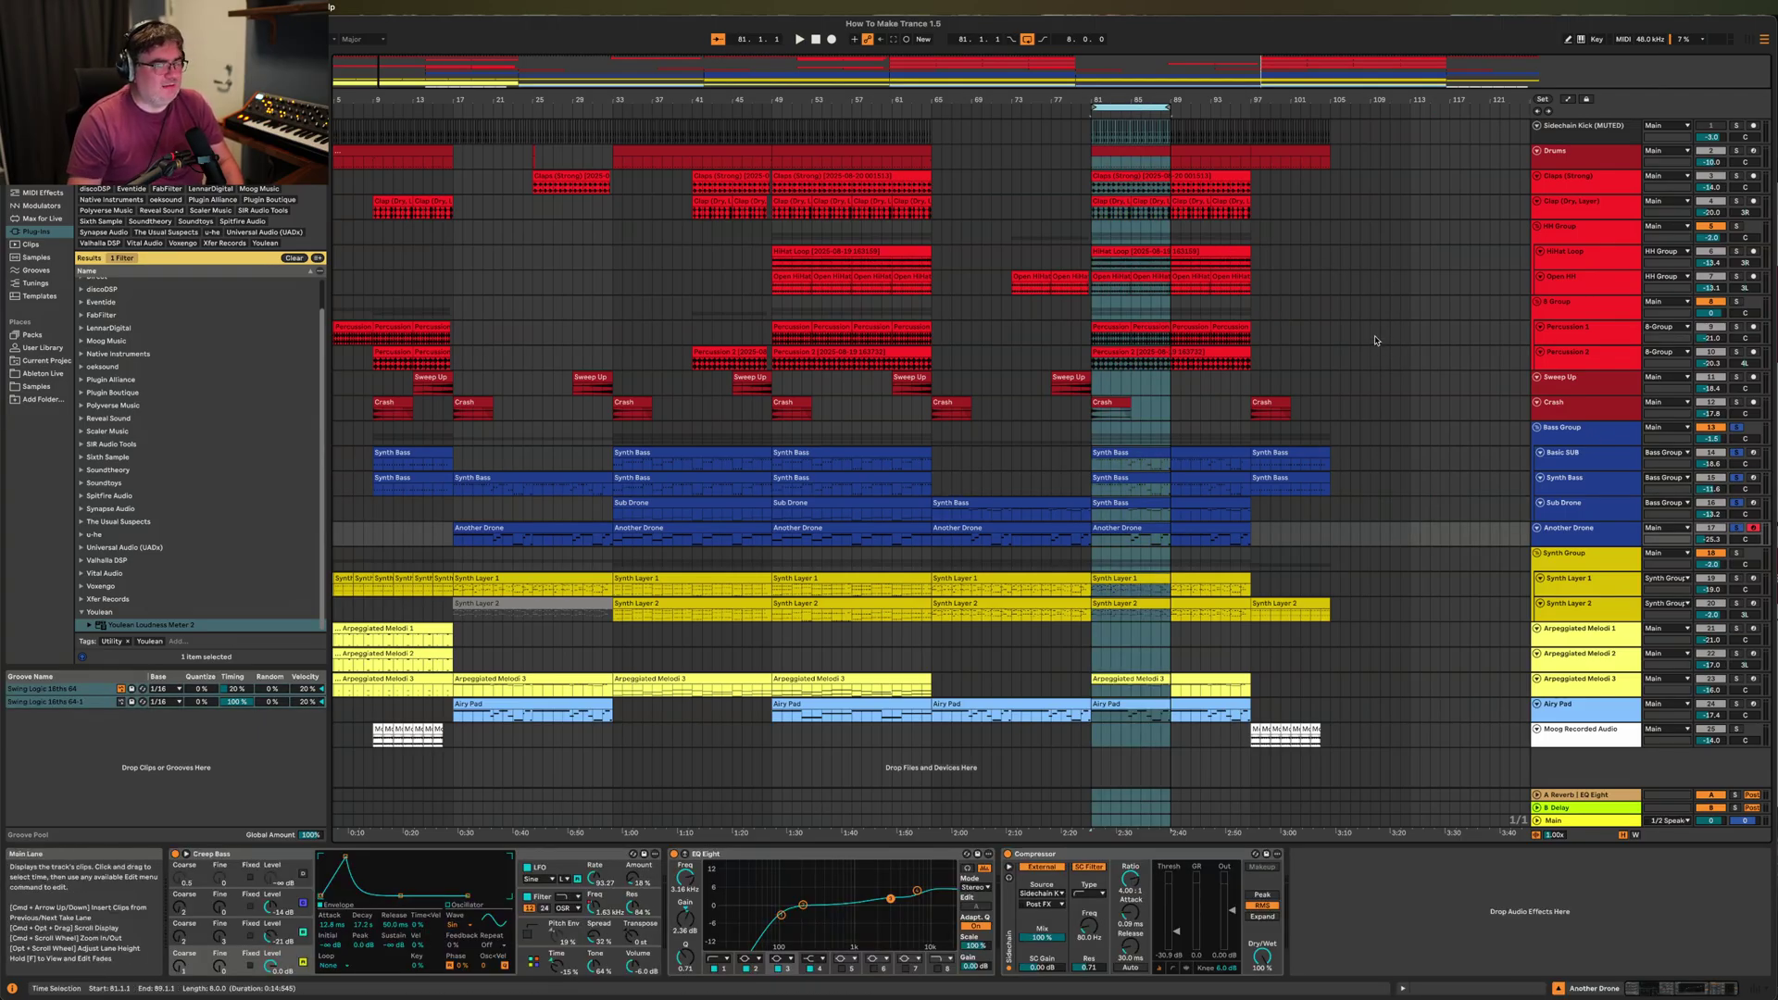
pyautogui.click(1486, 820)
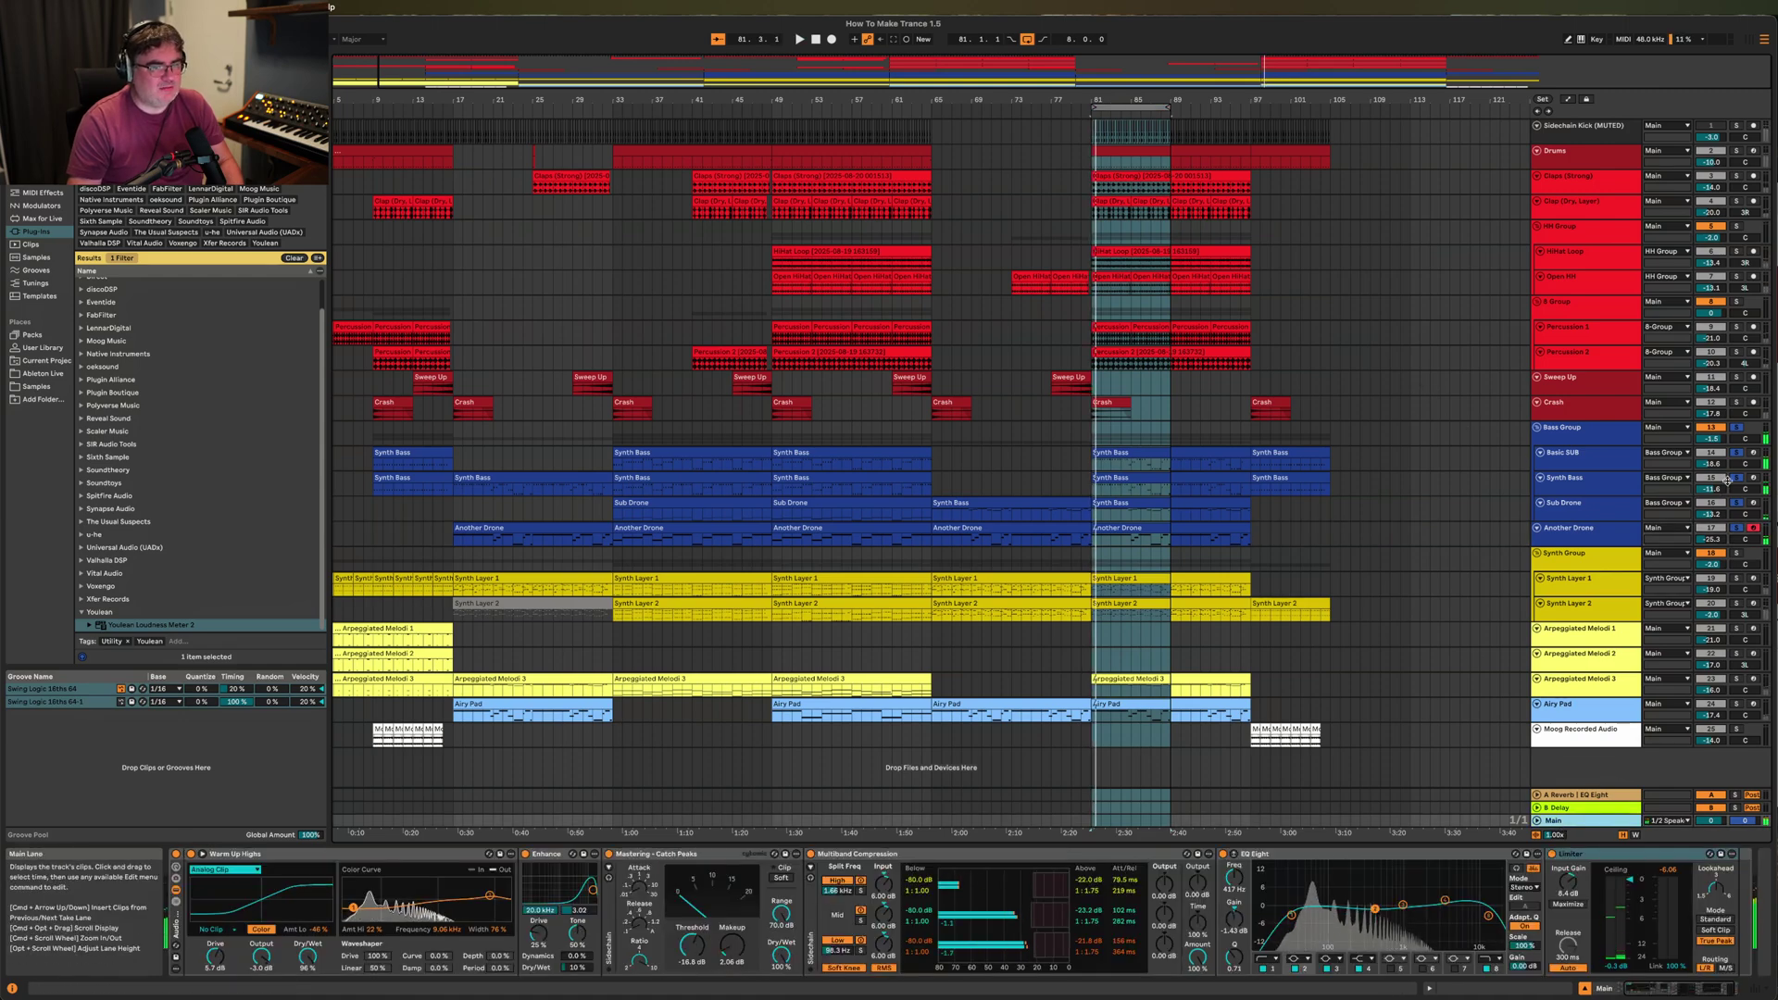
# Compare the Synth Layer 2, Synth Layer 1 and Synth Group chains, ending on Synth Layer 1.
pyautogui.click(1400, 608)
pyautogui.click(1591, 591)
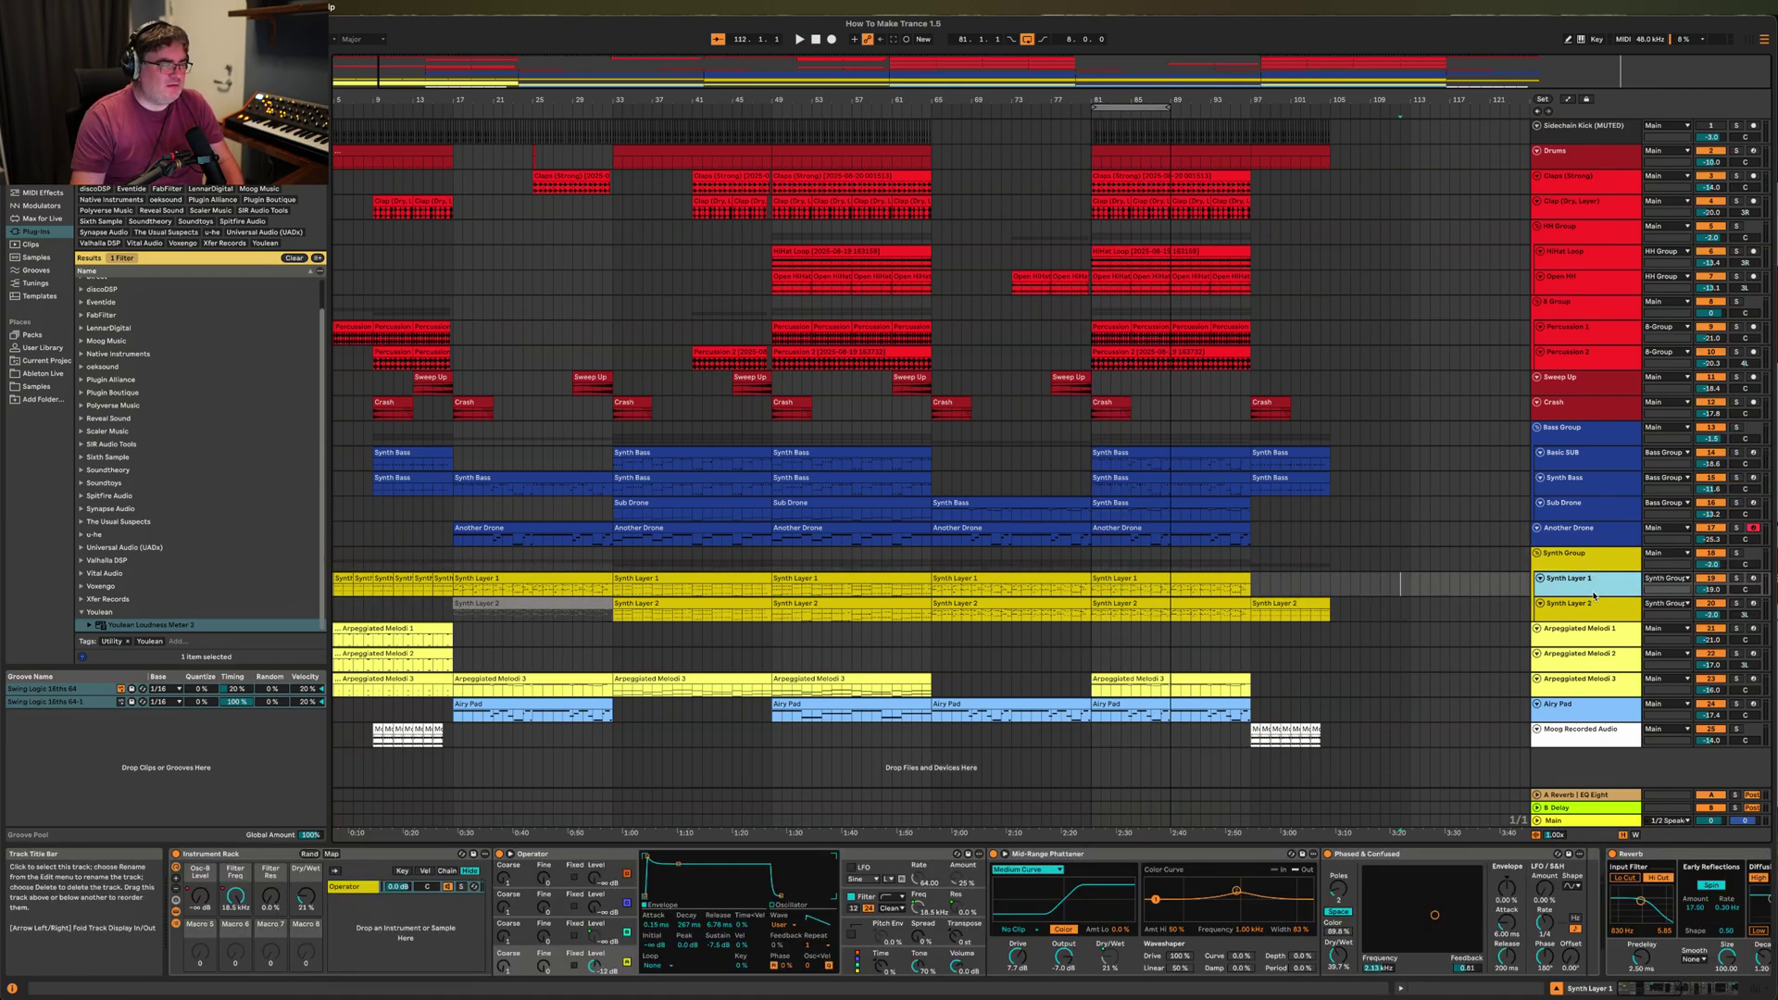
pyautogui.click(1586, 560)
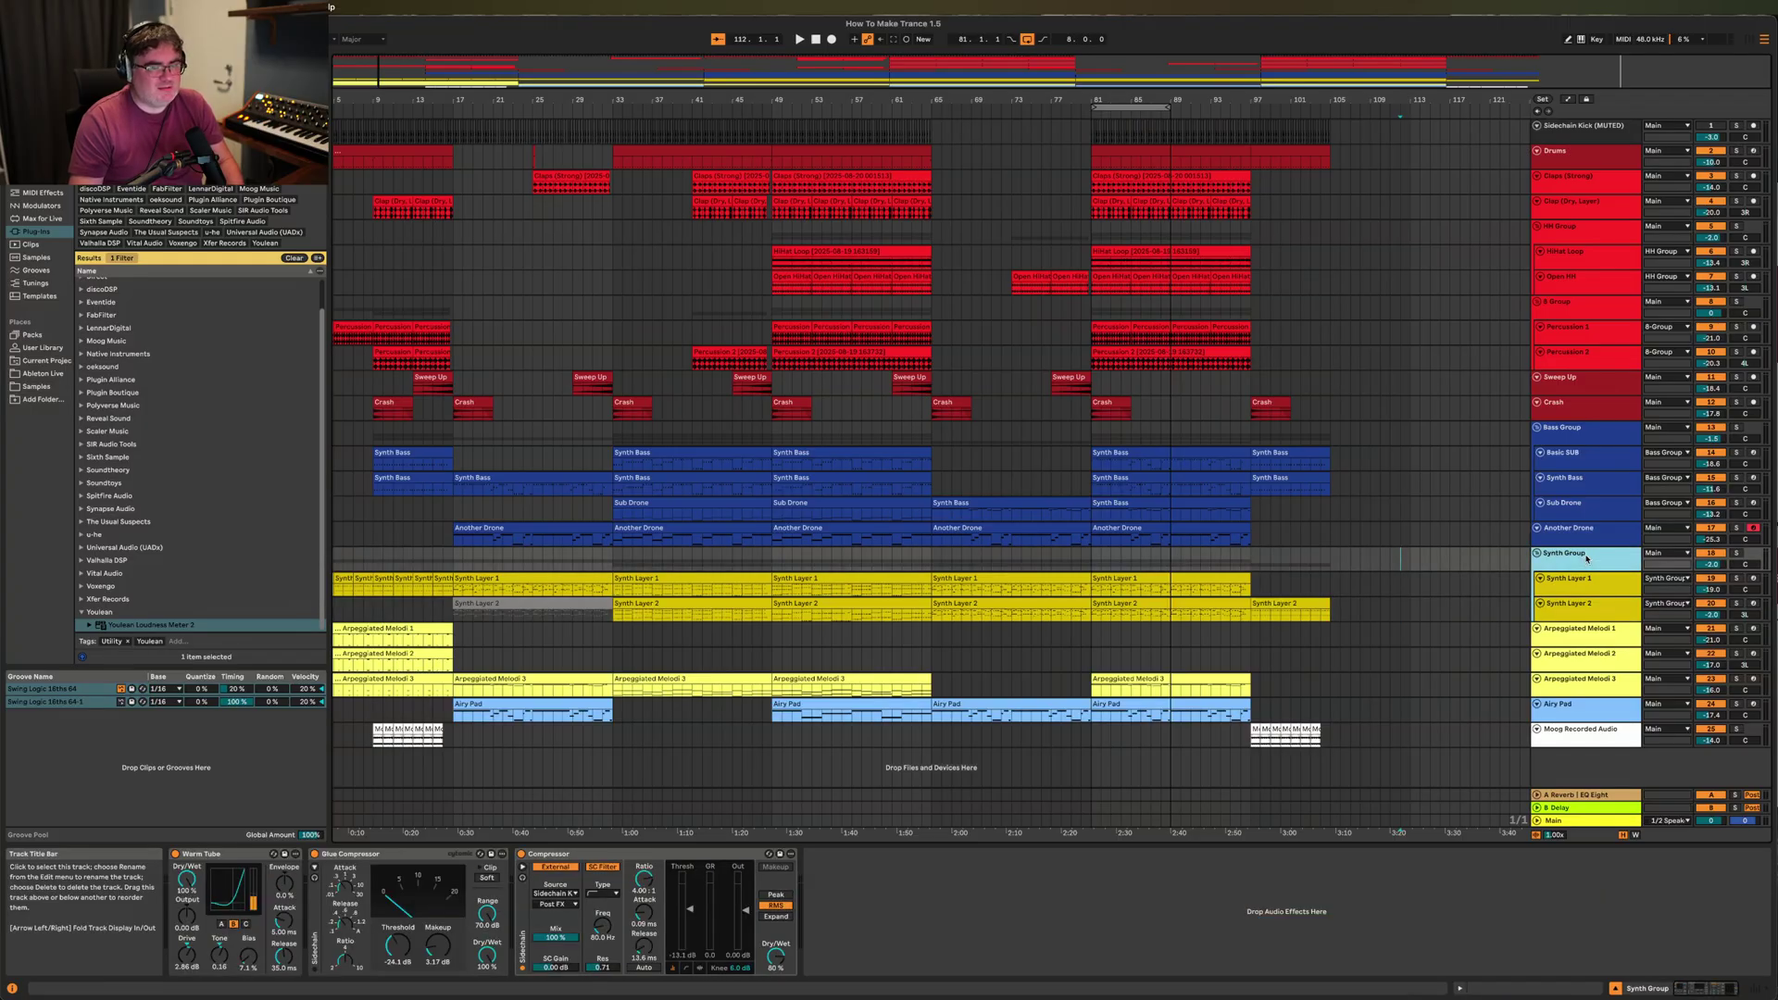
pyautogui.click(1582, 583)
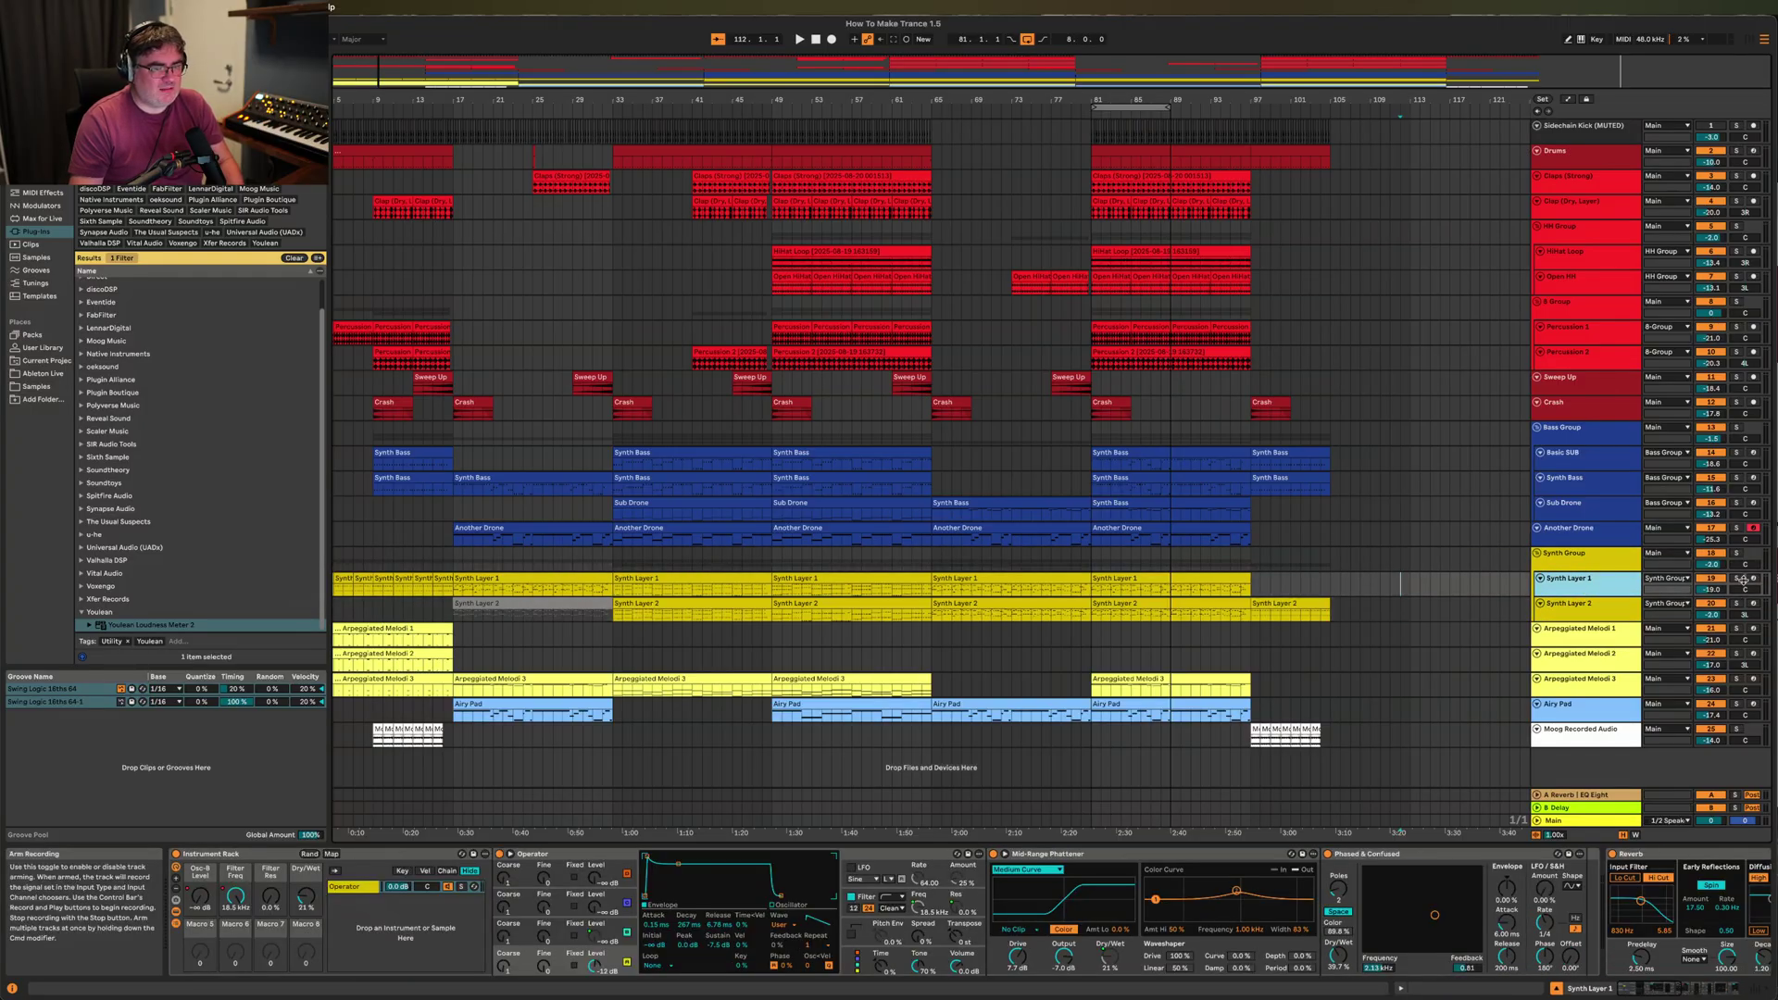
pyautogui.click(1579, 585)
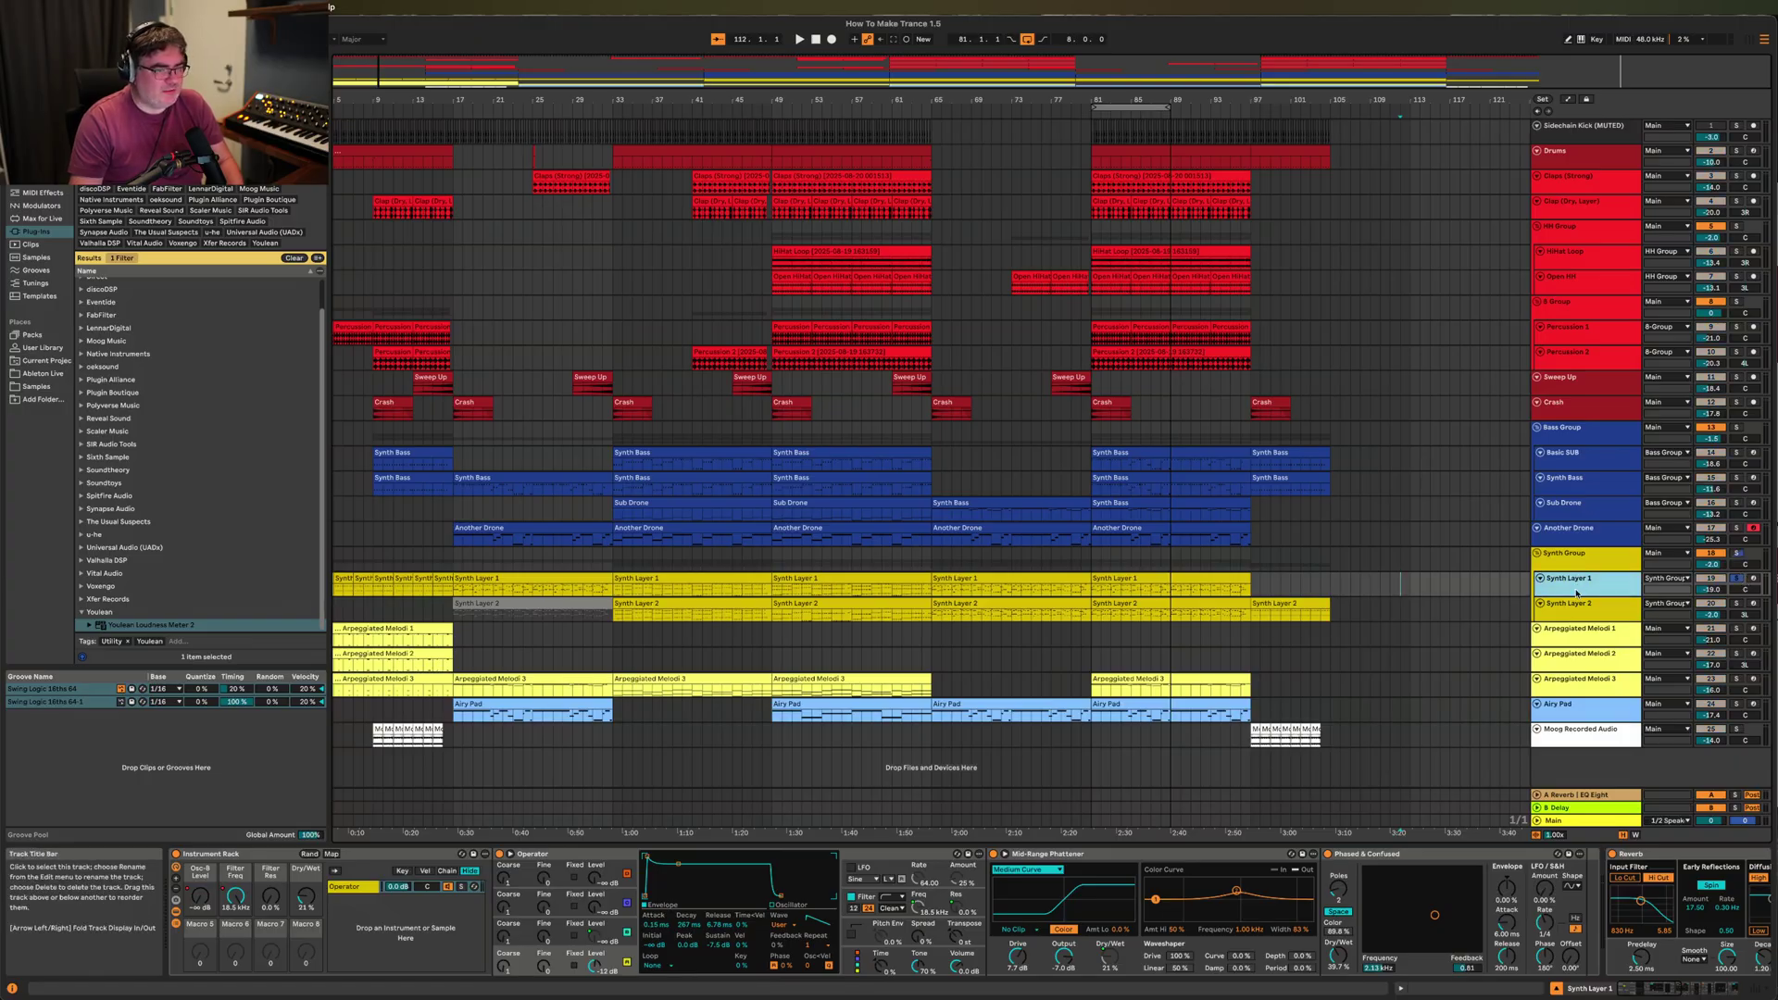
# Scroll Synth Layer 1's device chain to its start and play from bar 81.
pyautogui.click(1653, 995)
pyautogui.moveTo(1653, 995); pyautogui.dragTo(1707, 997)
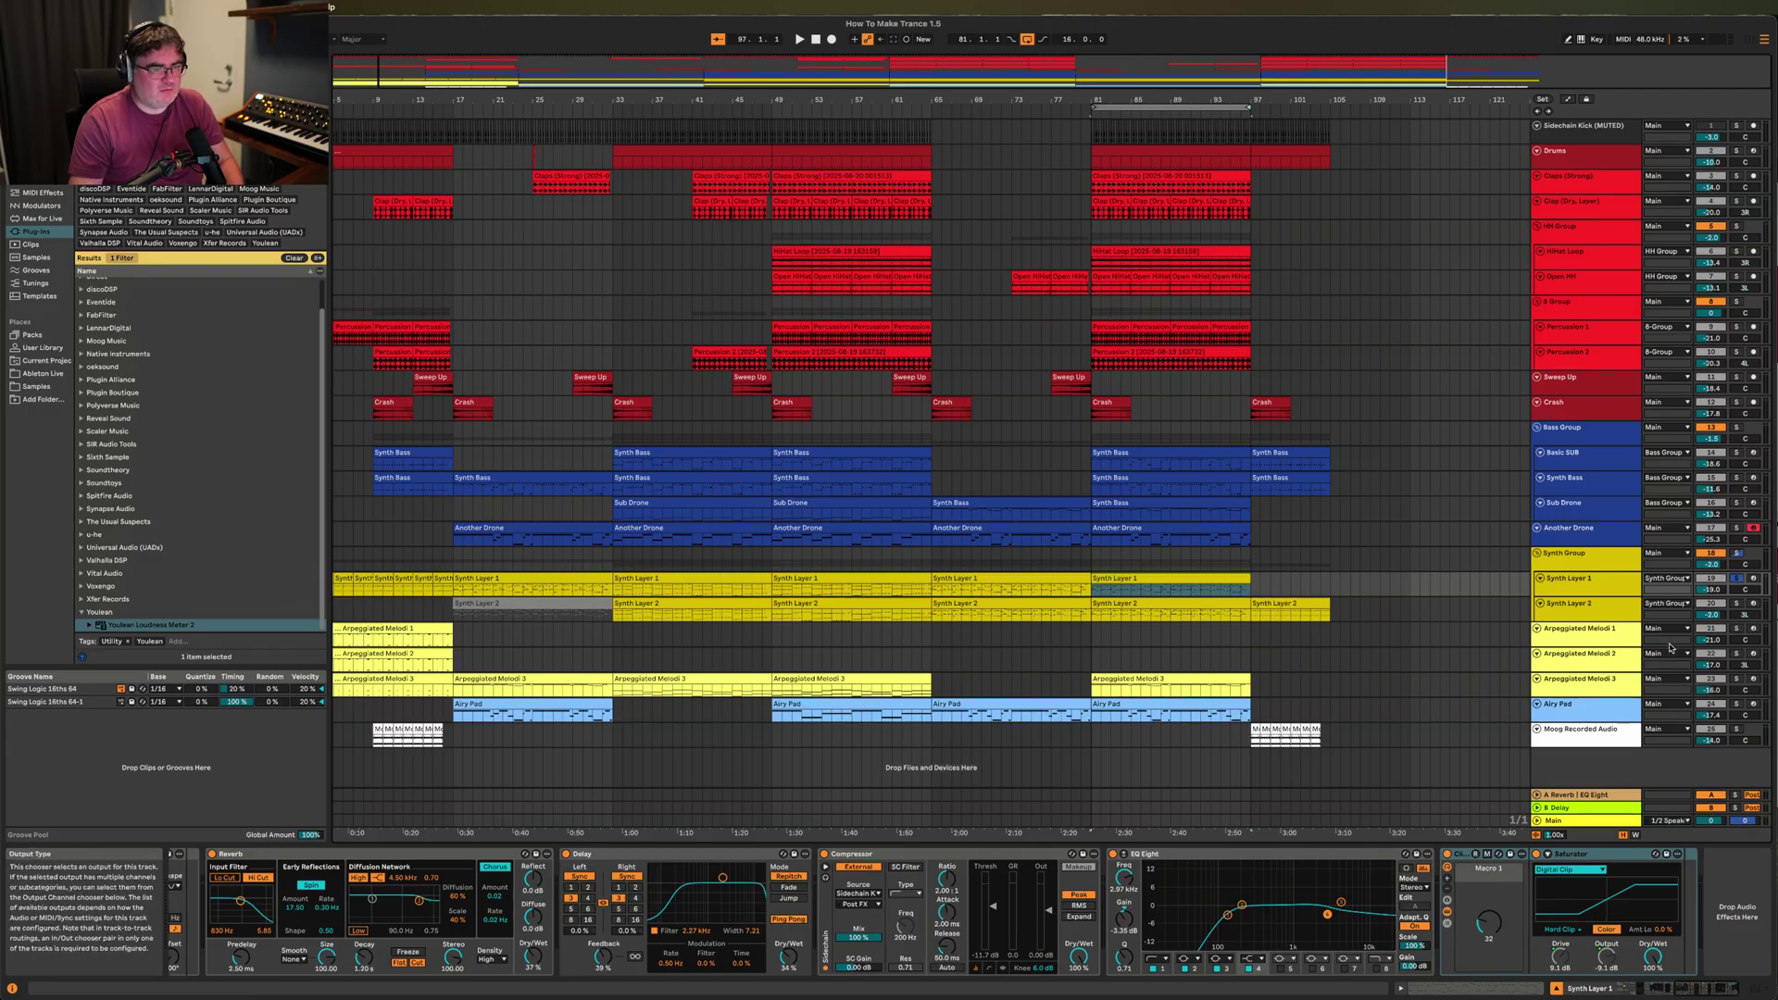
pyautogui.press('space')
pyautogui.scroll(2, 1574, 908)
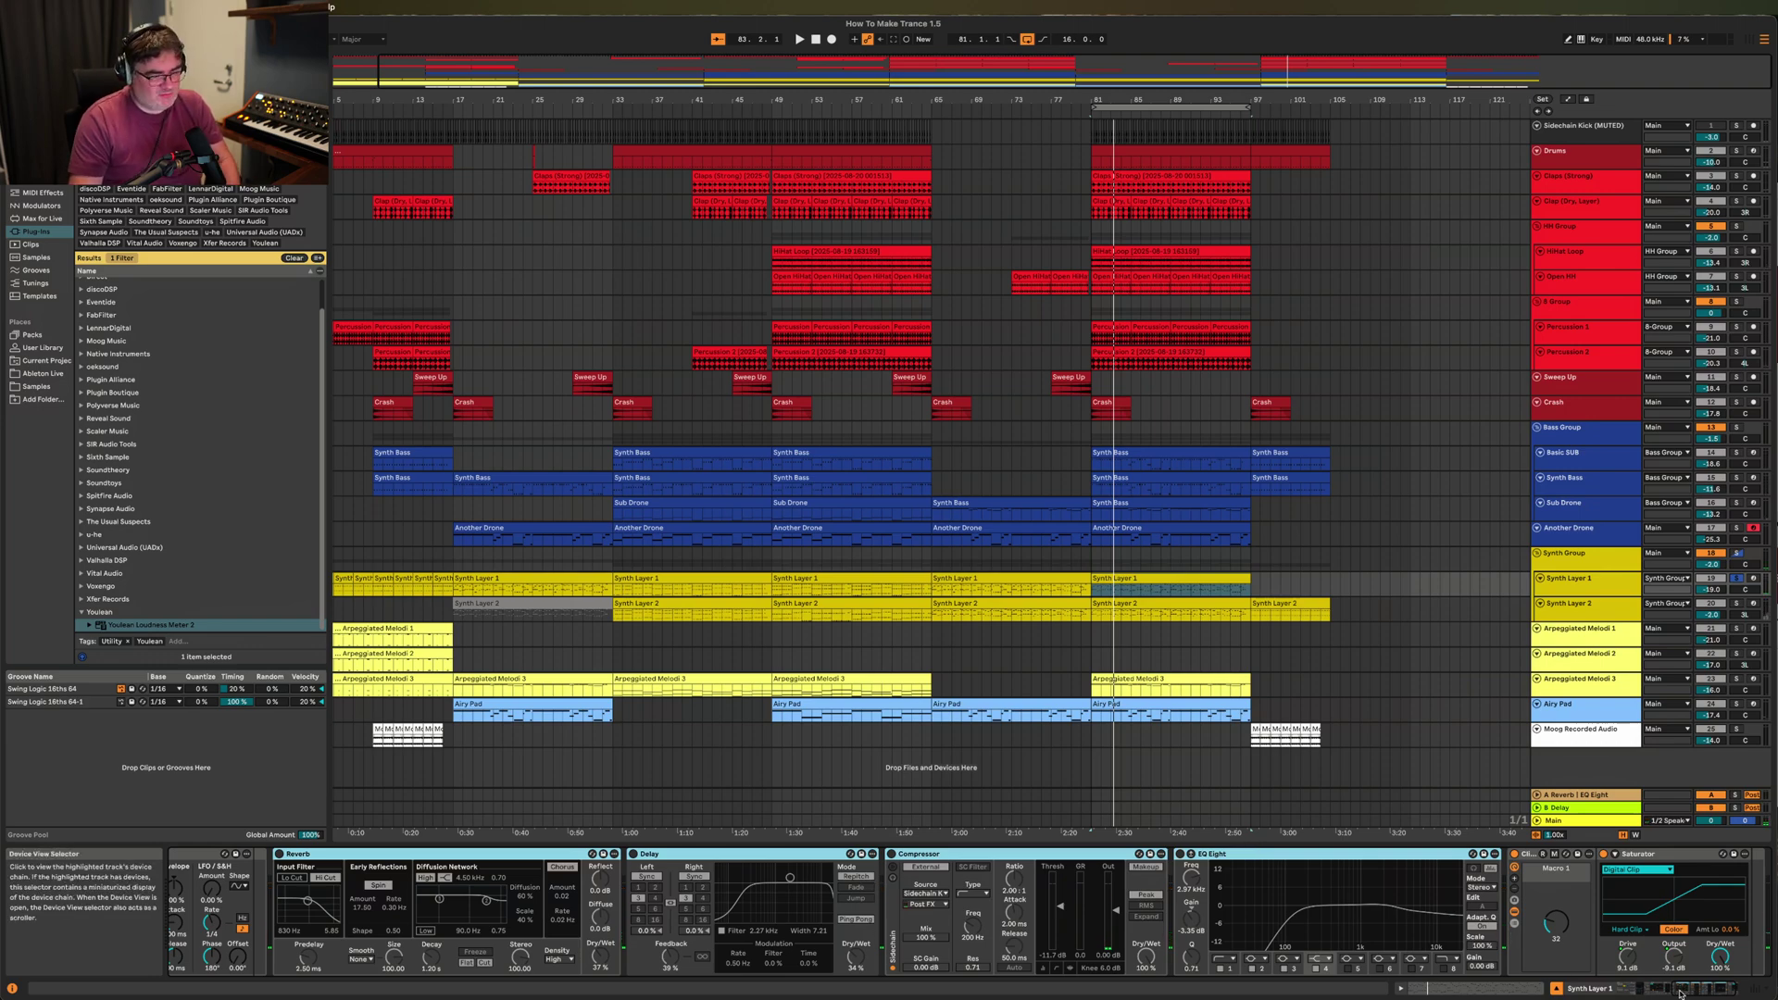
# Select Mid-Range Phattener, Phased & Confused, Reverb, Compressor and EQ Eight, replay, then select Synth Layer 2's clip.
pyautogui.click(1656, 993)
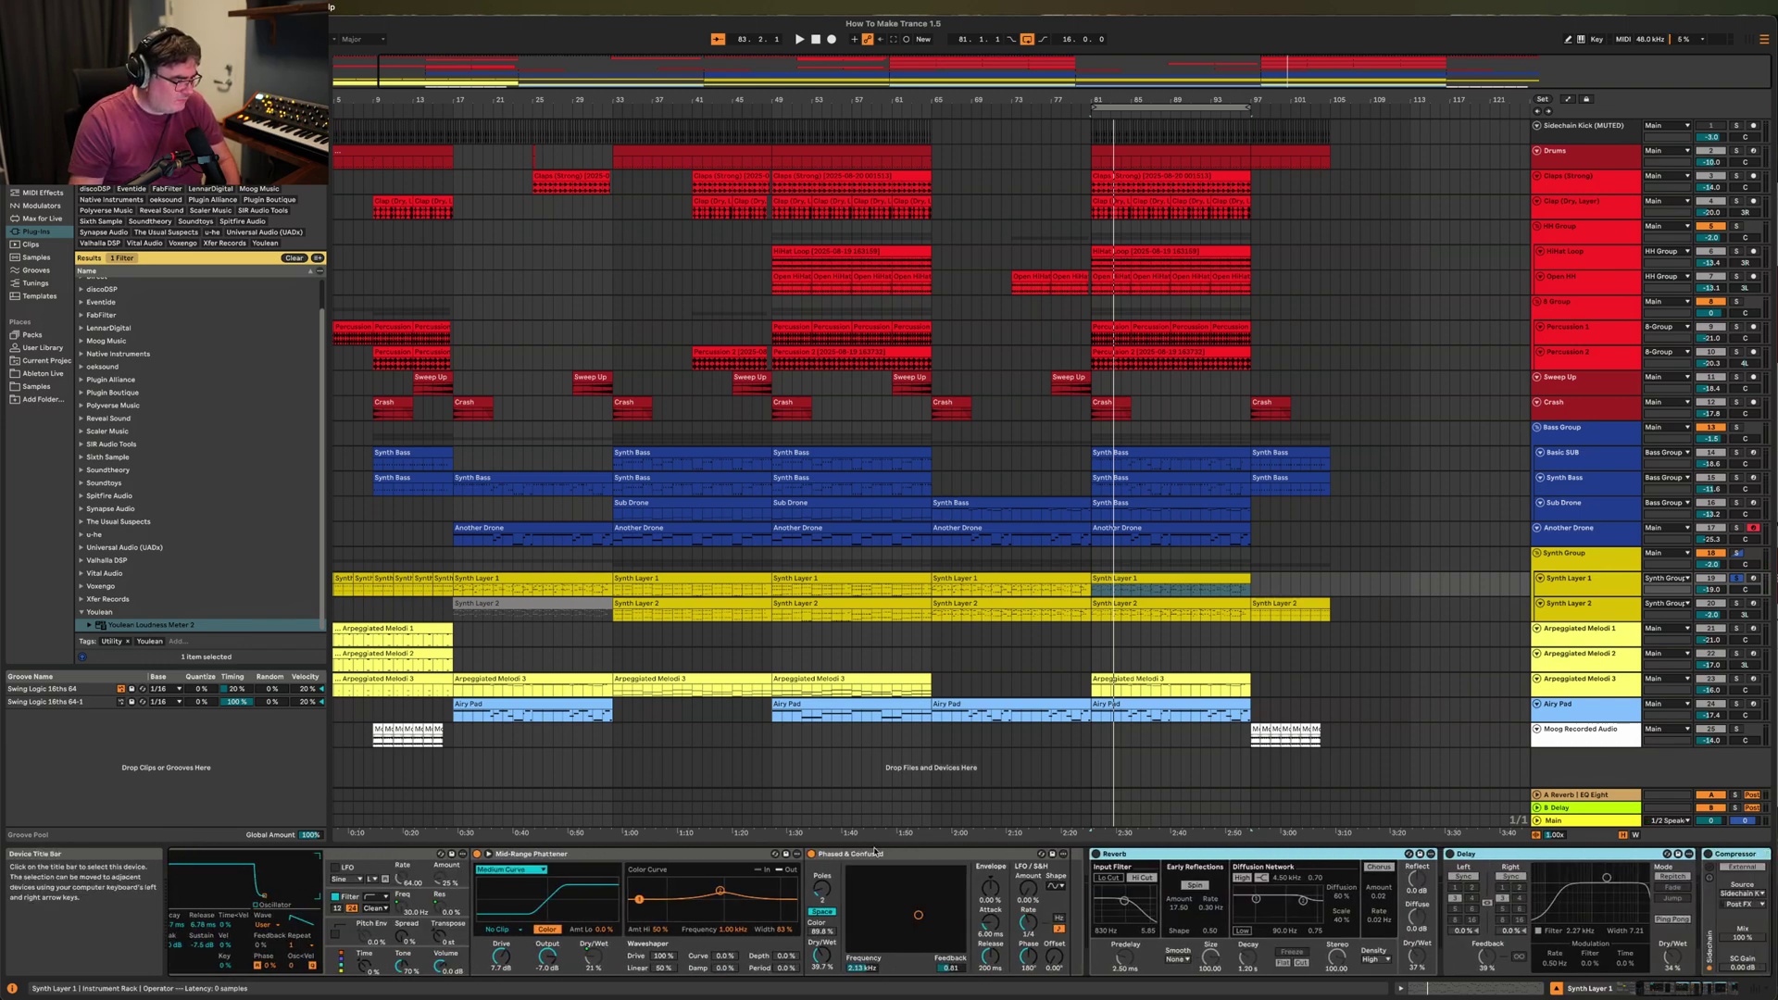
pyautogui.click(645, 855)
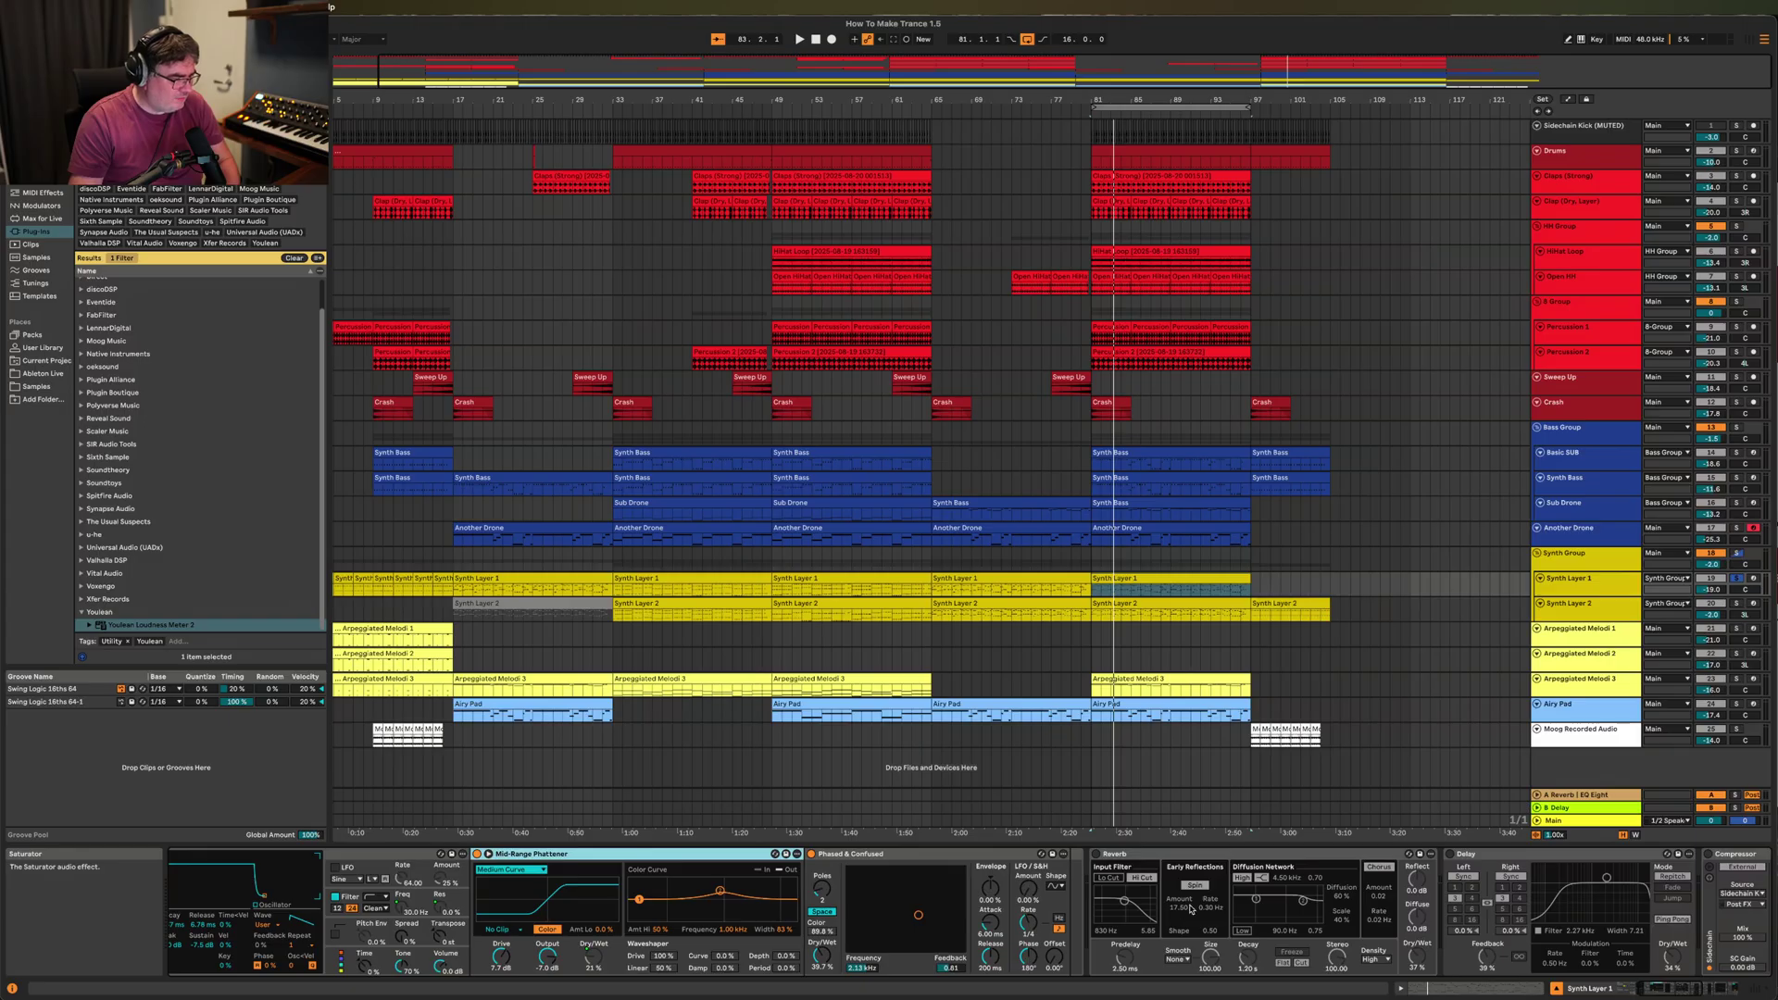
pyautogui.click(888, 854)
pyautogui.hscroll(5, 1677, 969)
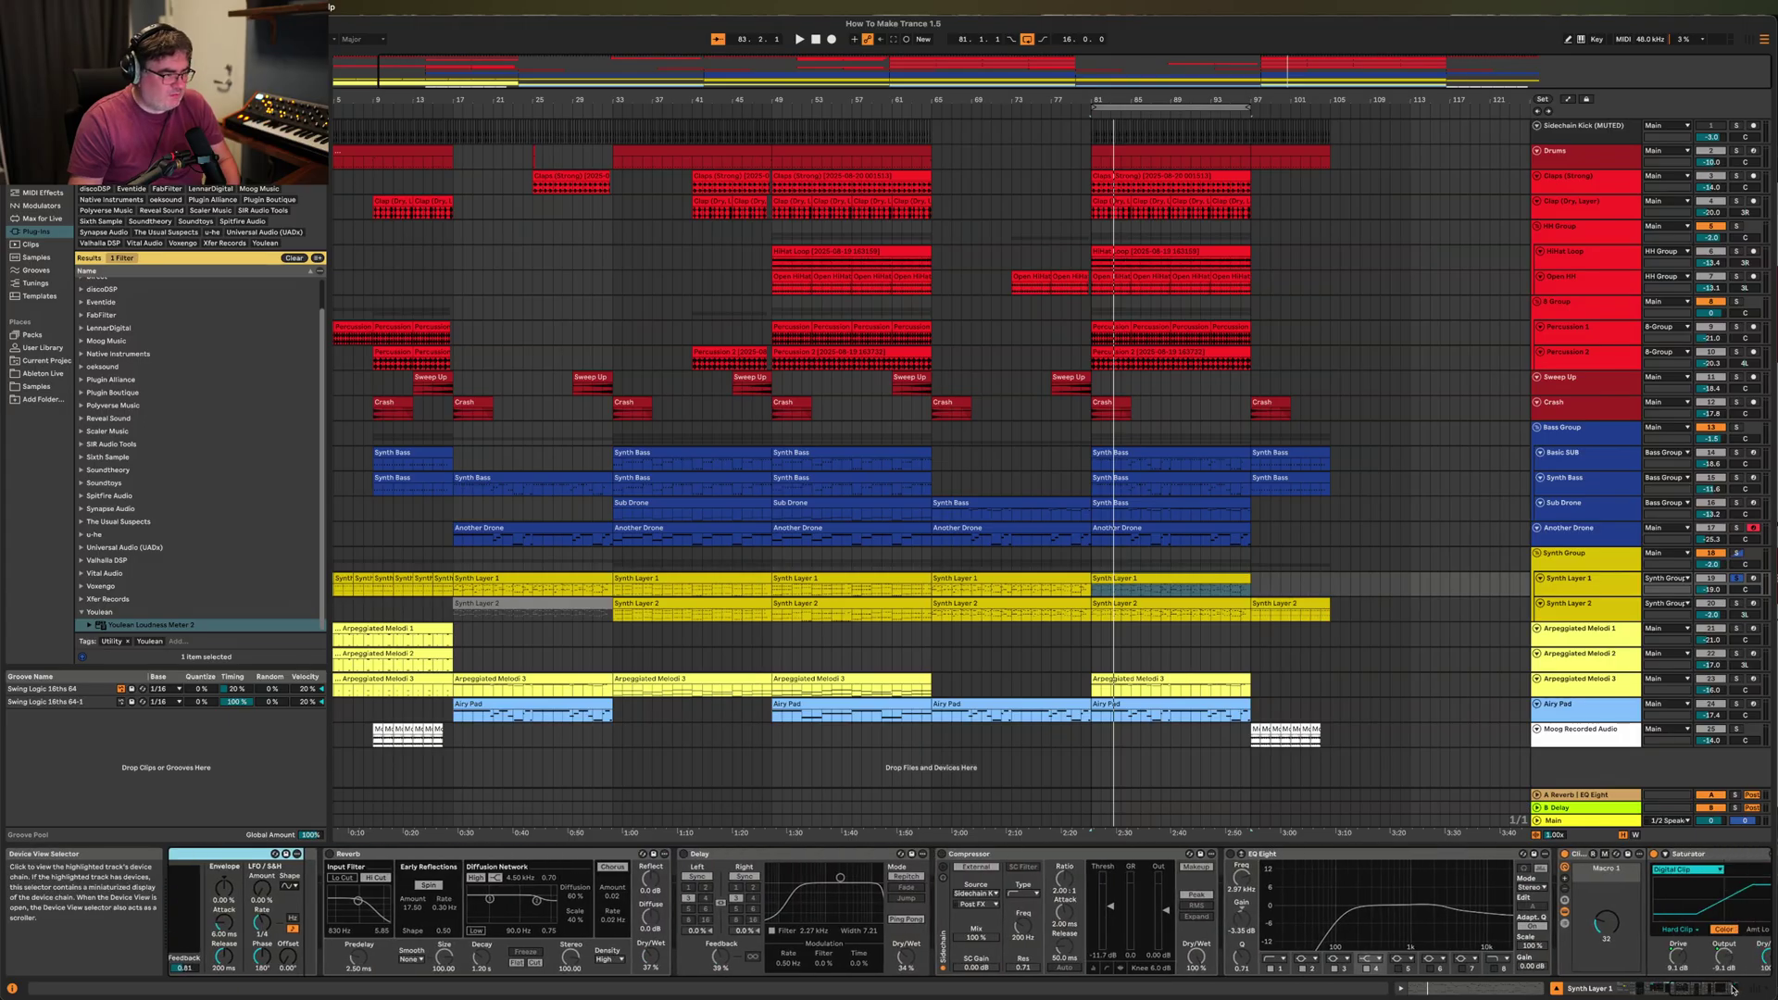
pyautogui.press('Right')
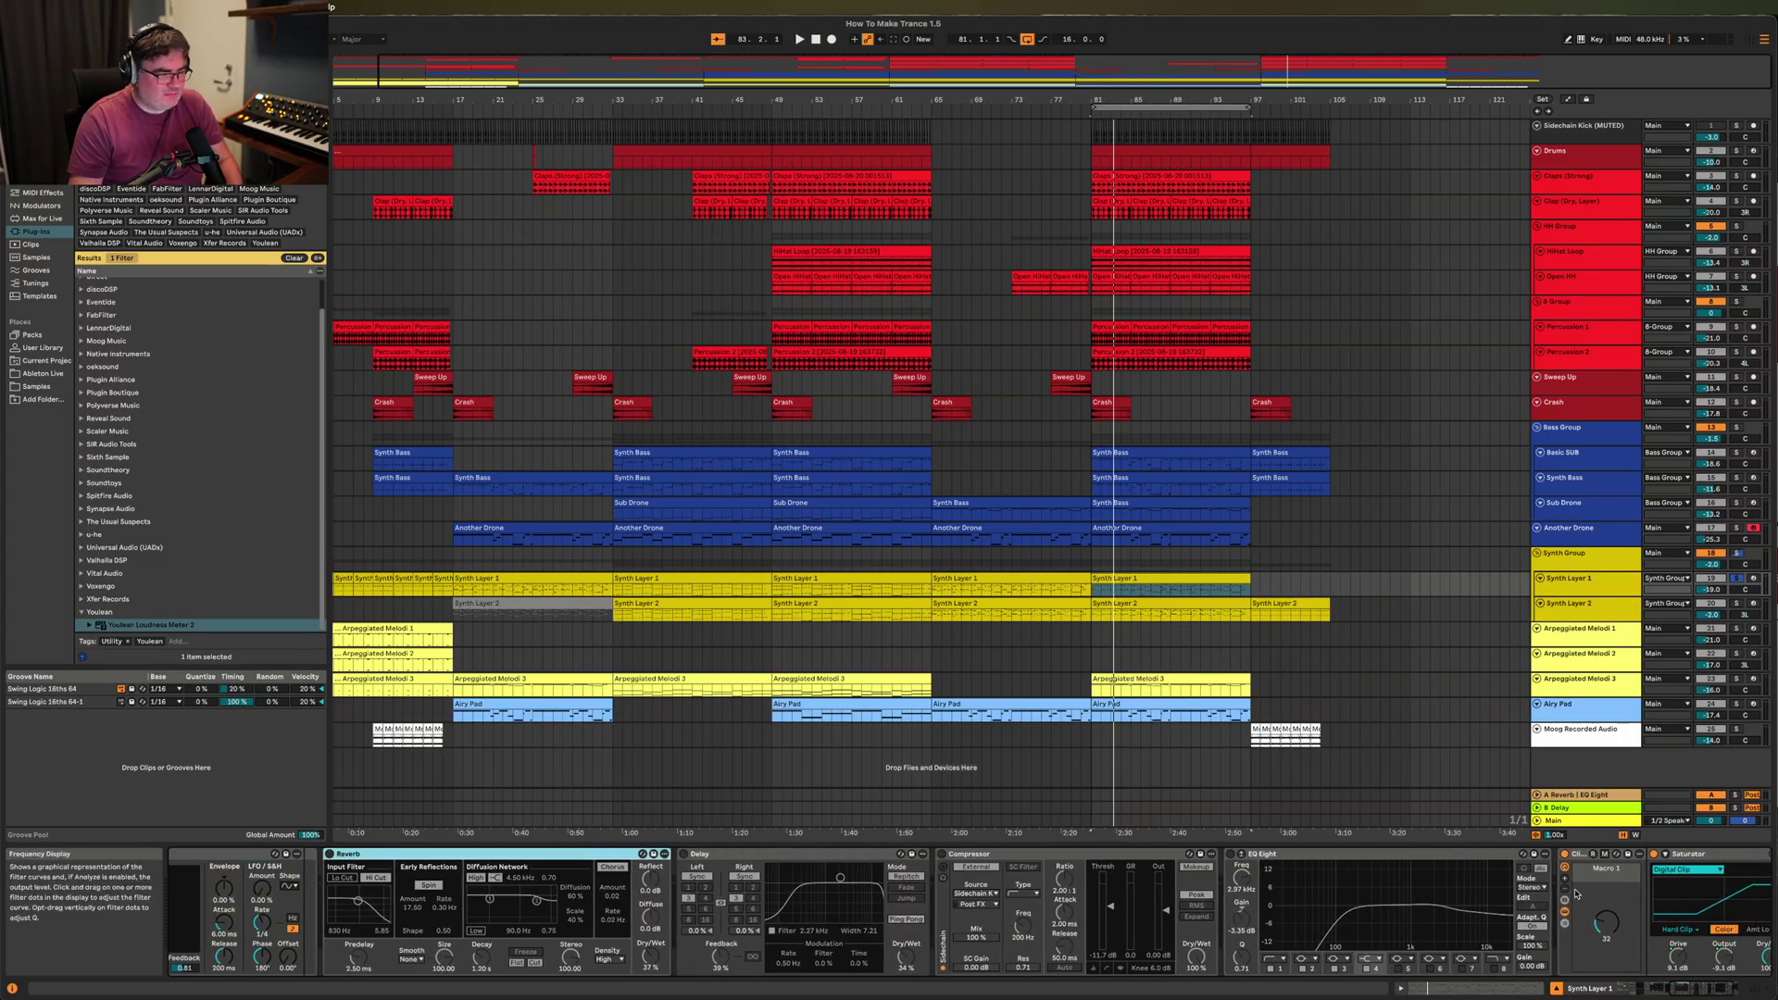
pyautogui.hotkey('ctrl', 'a')
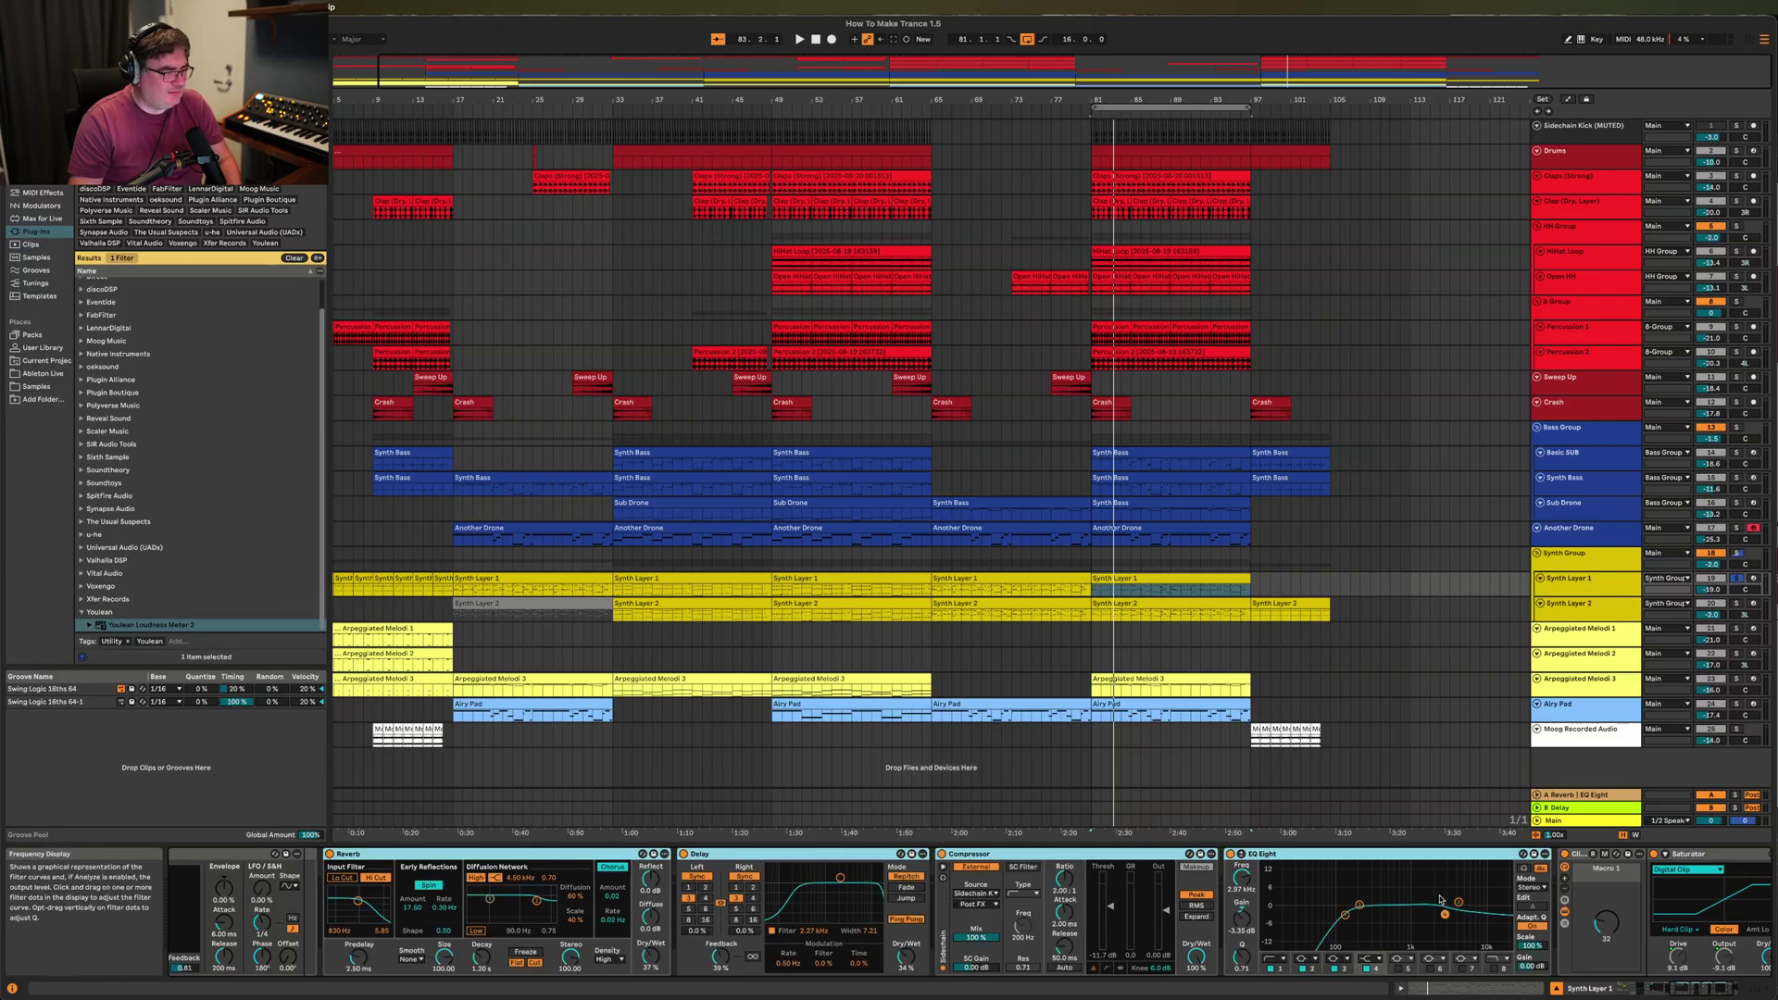
pyautogui.press('space')
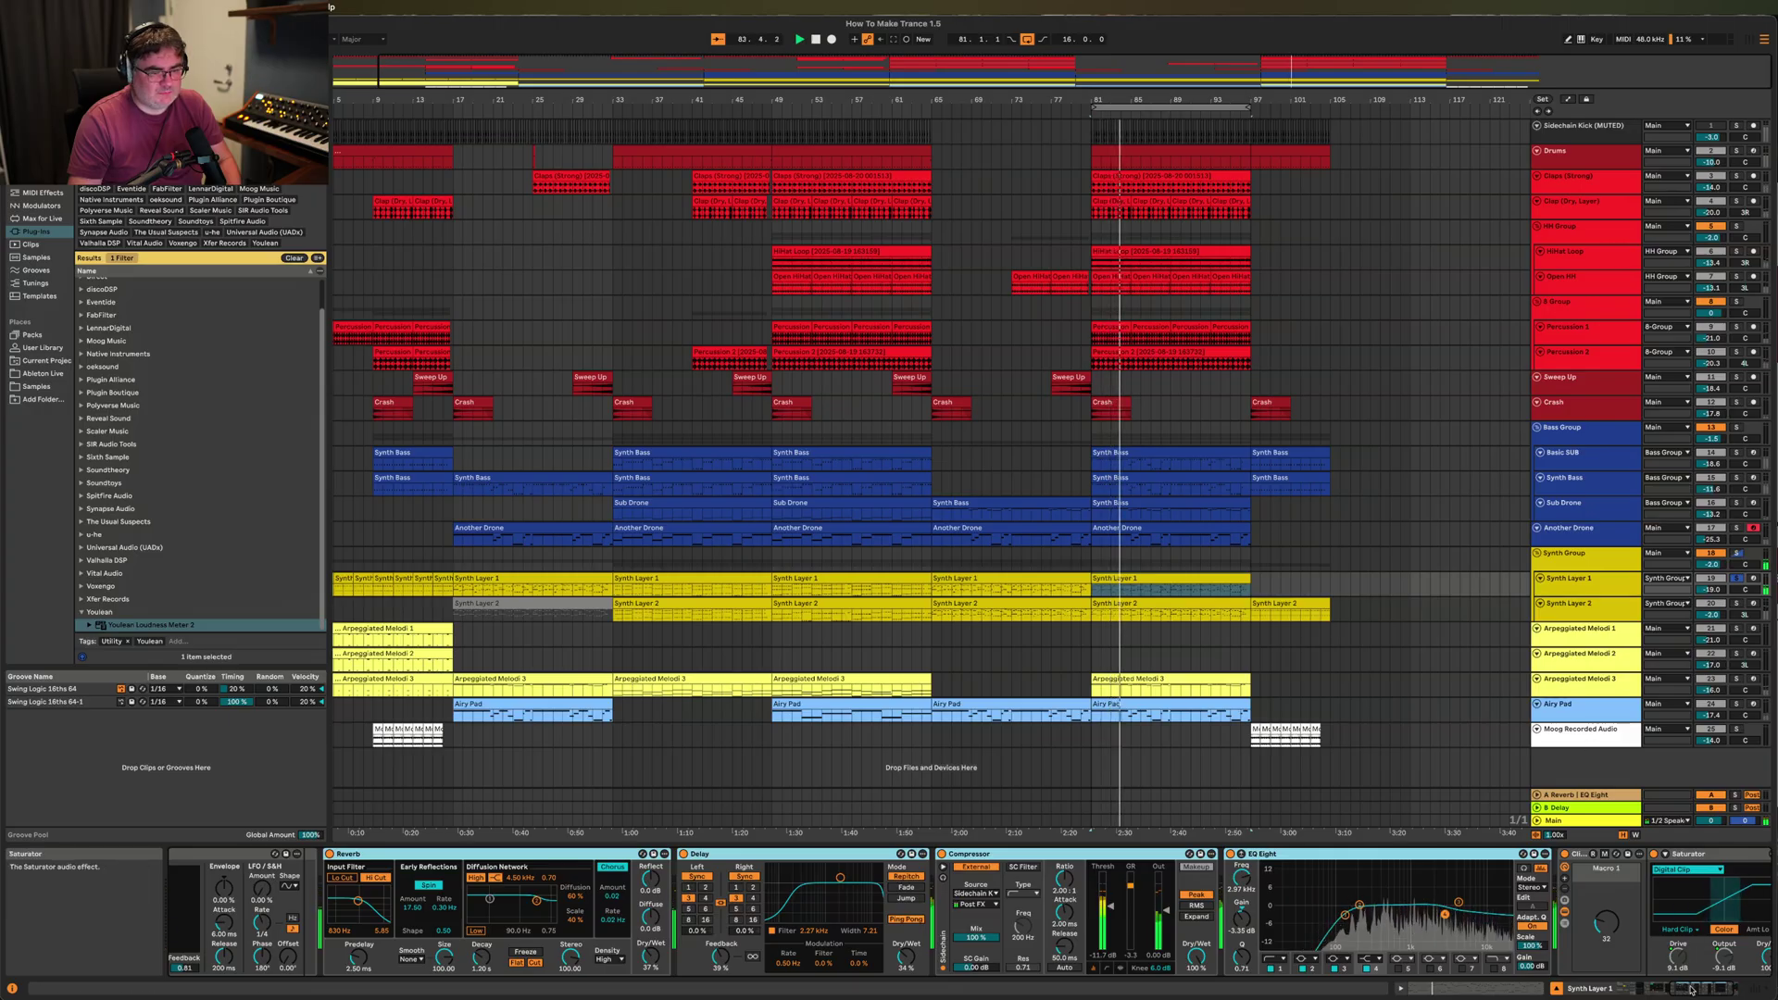
pyautogui.hscroll(3, 1574, 917)
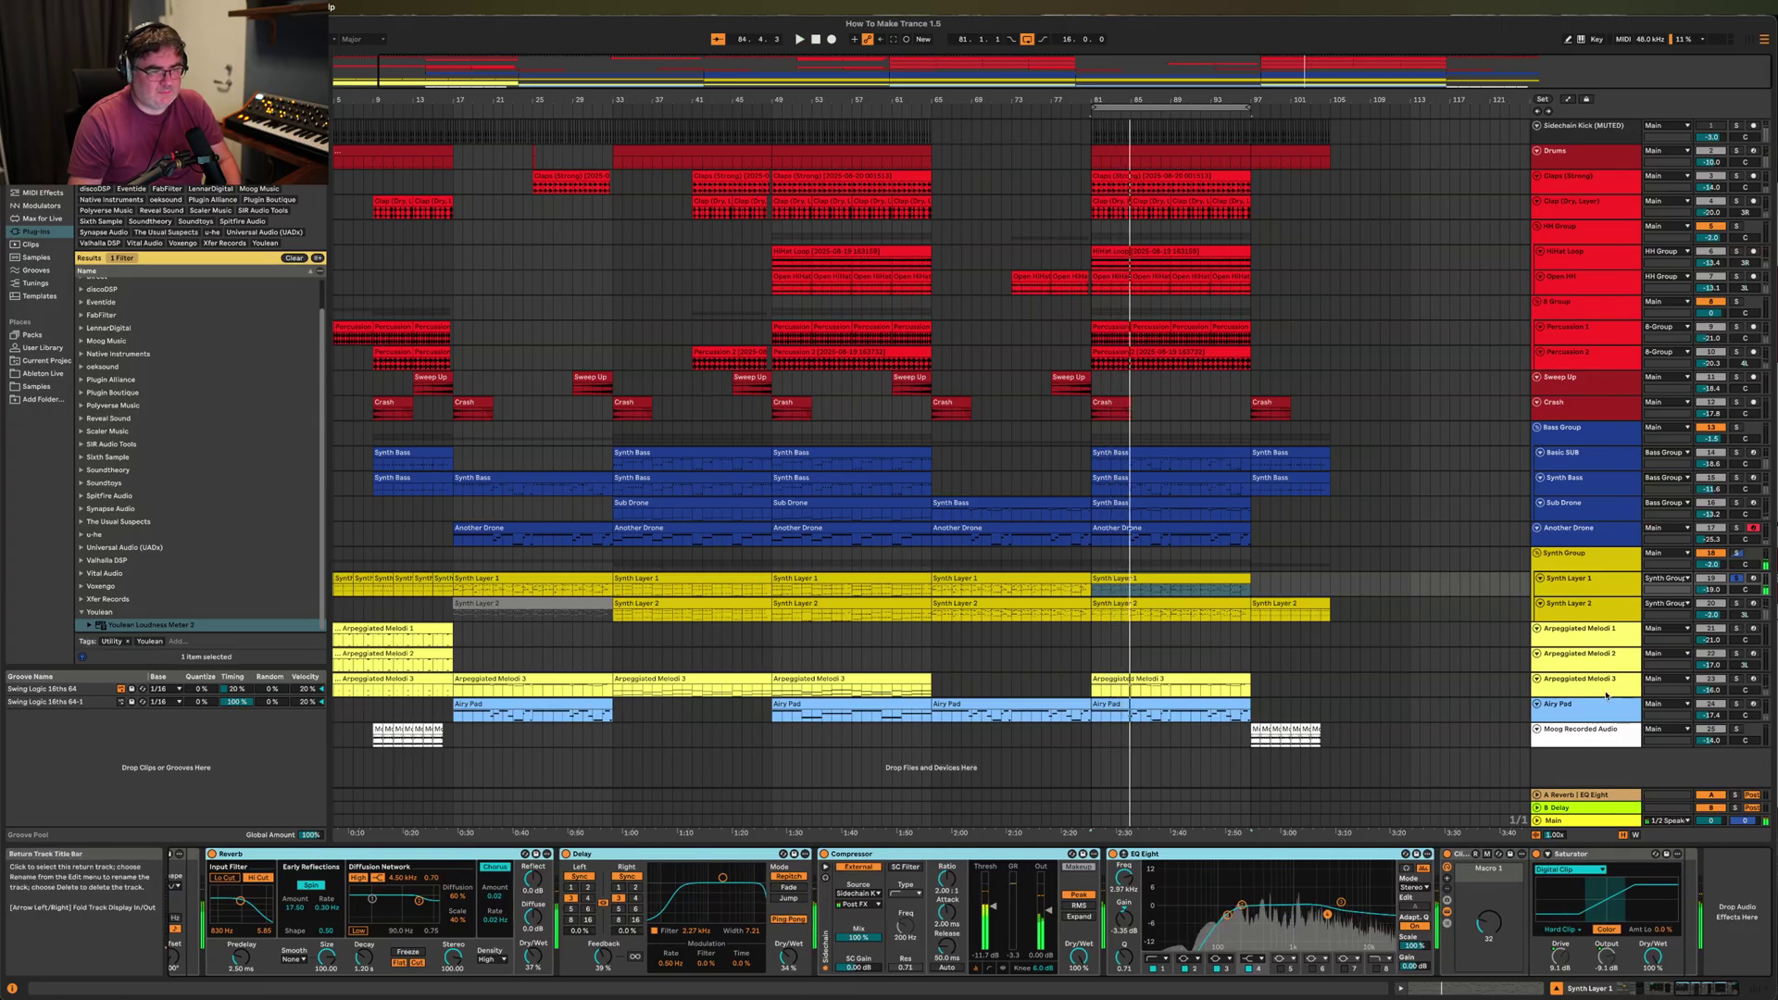
pyautogui.click(1148, 602)
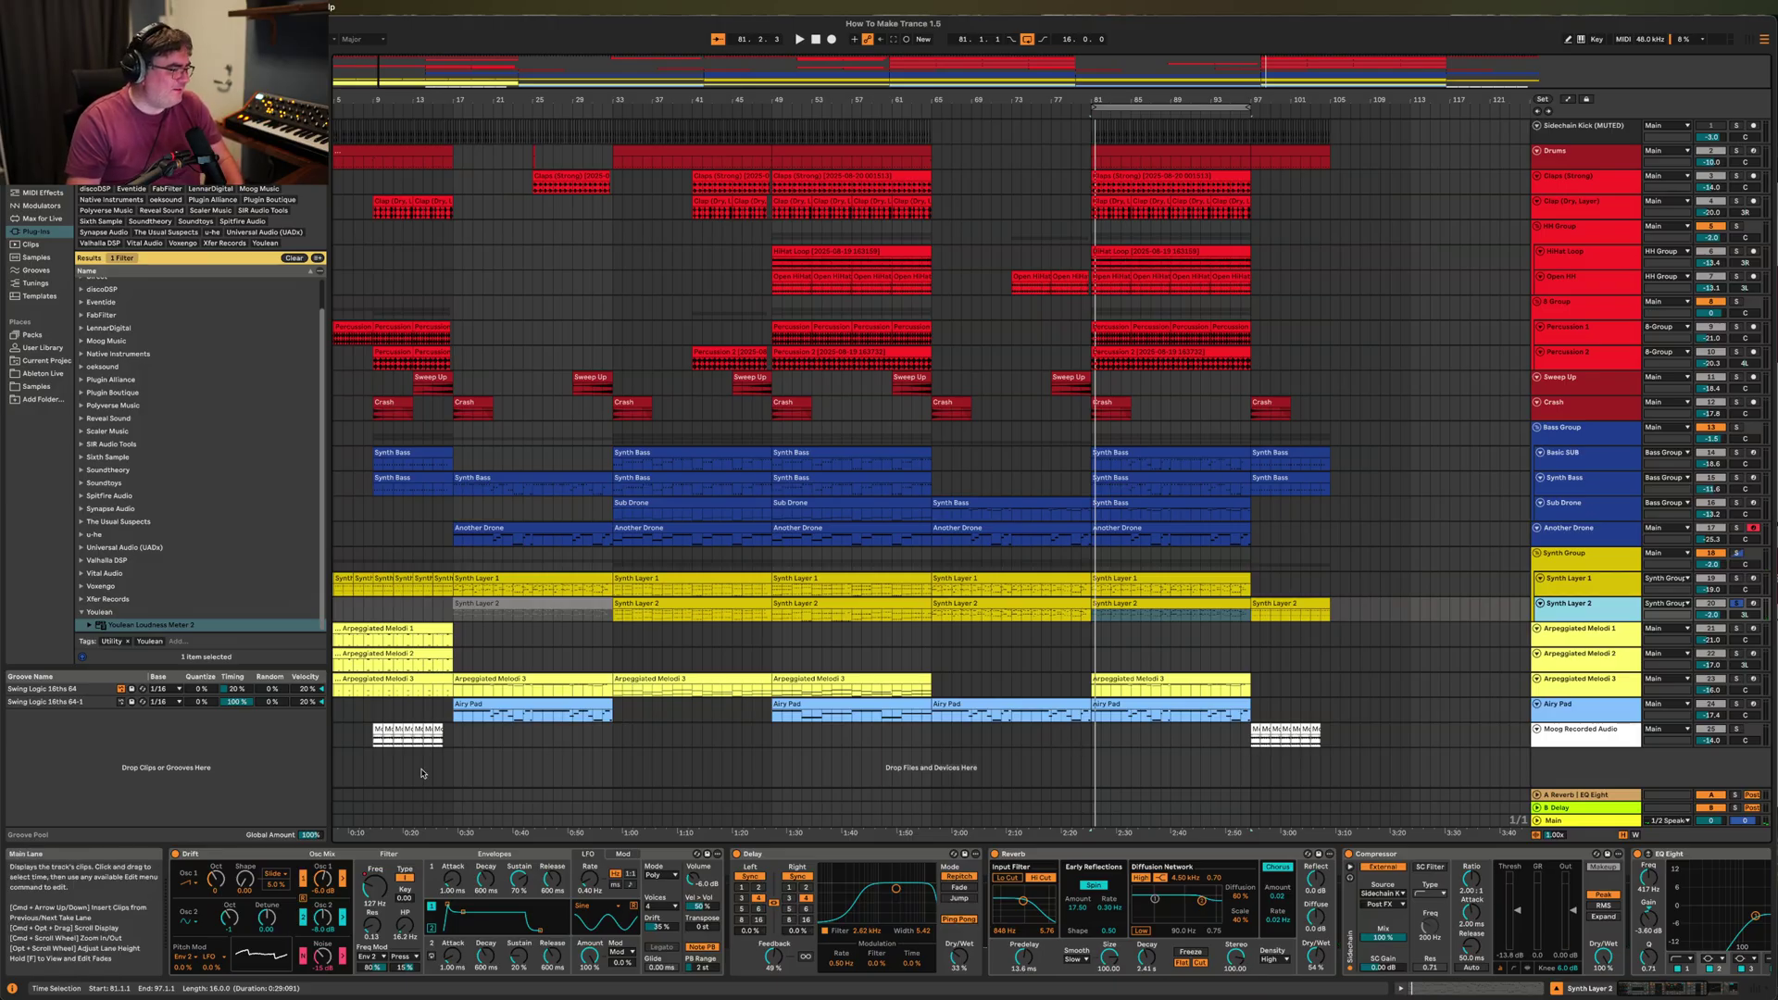
# Select Synth Layer 2's Drift instrument and scroll through its device chain.
pyautogui.click(257, 856)
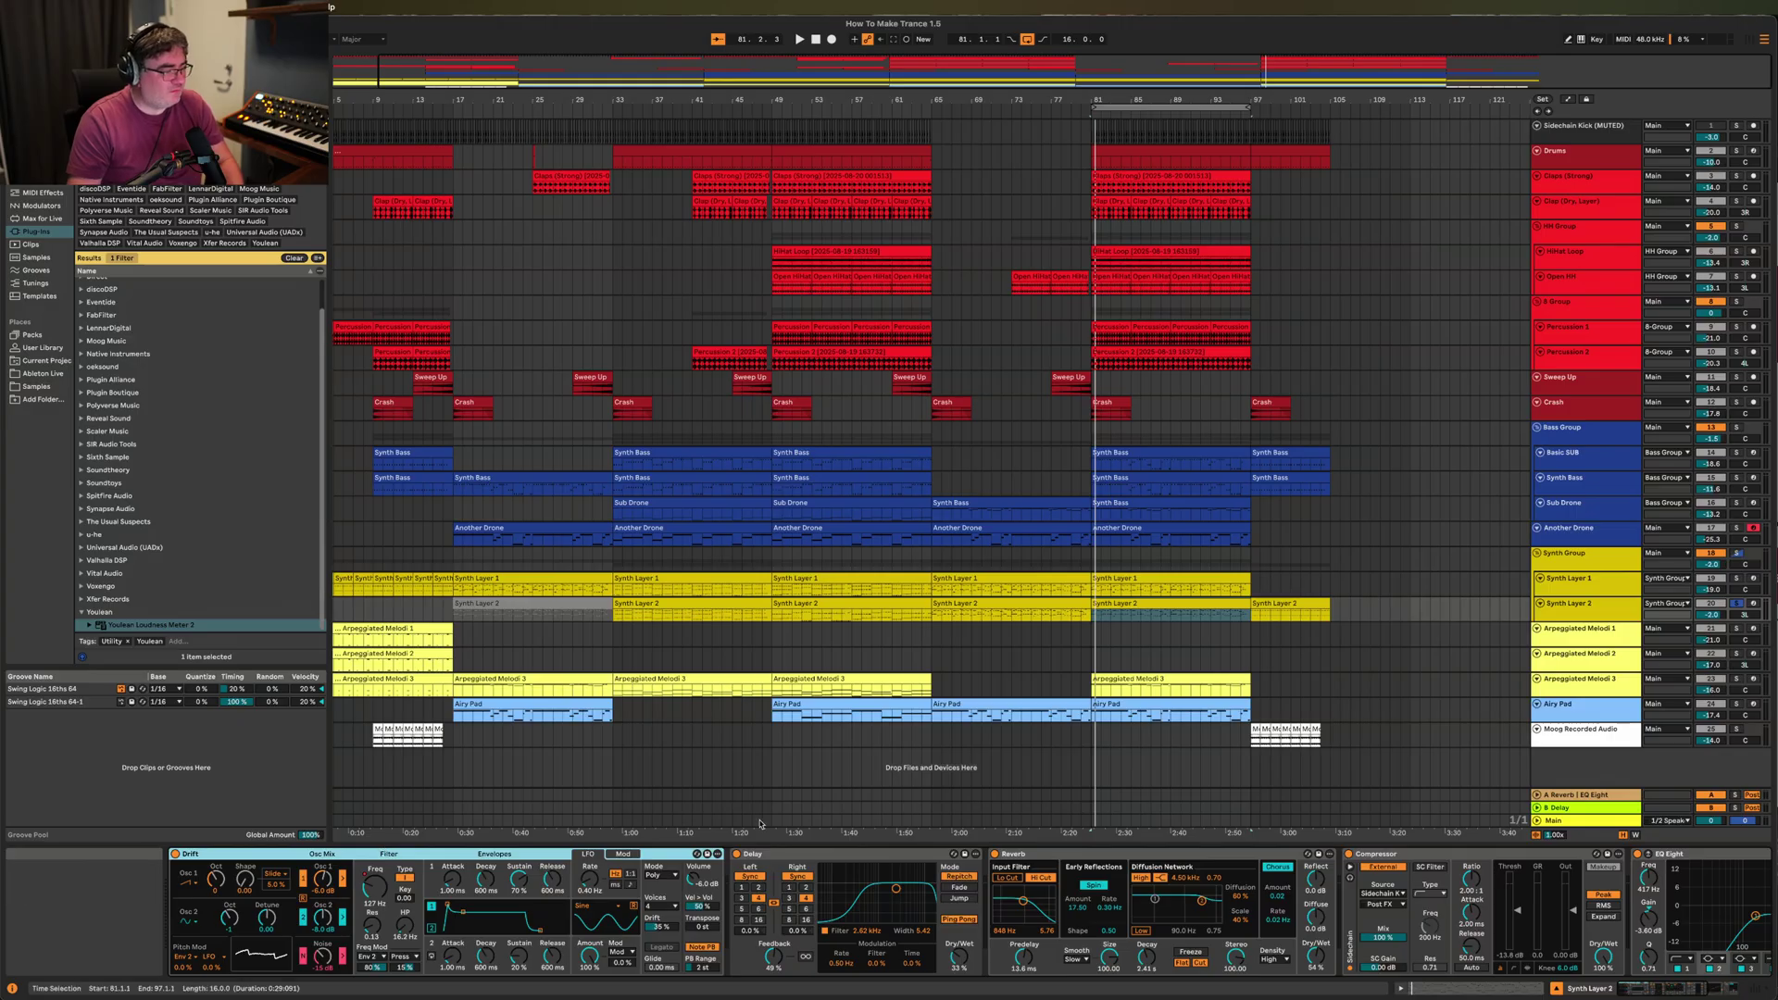
pyautogui.moveTo(1651, 991); pyautogui.dragTo(1687, 993)
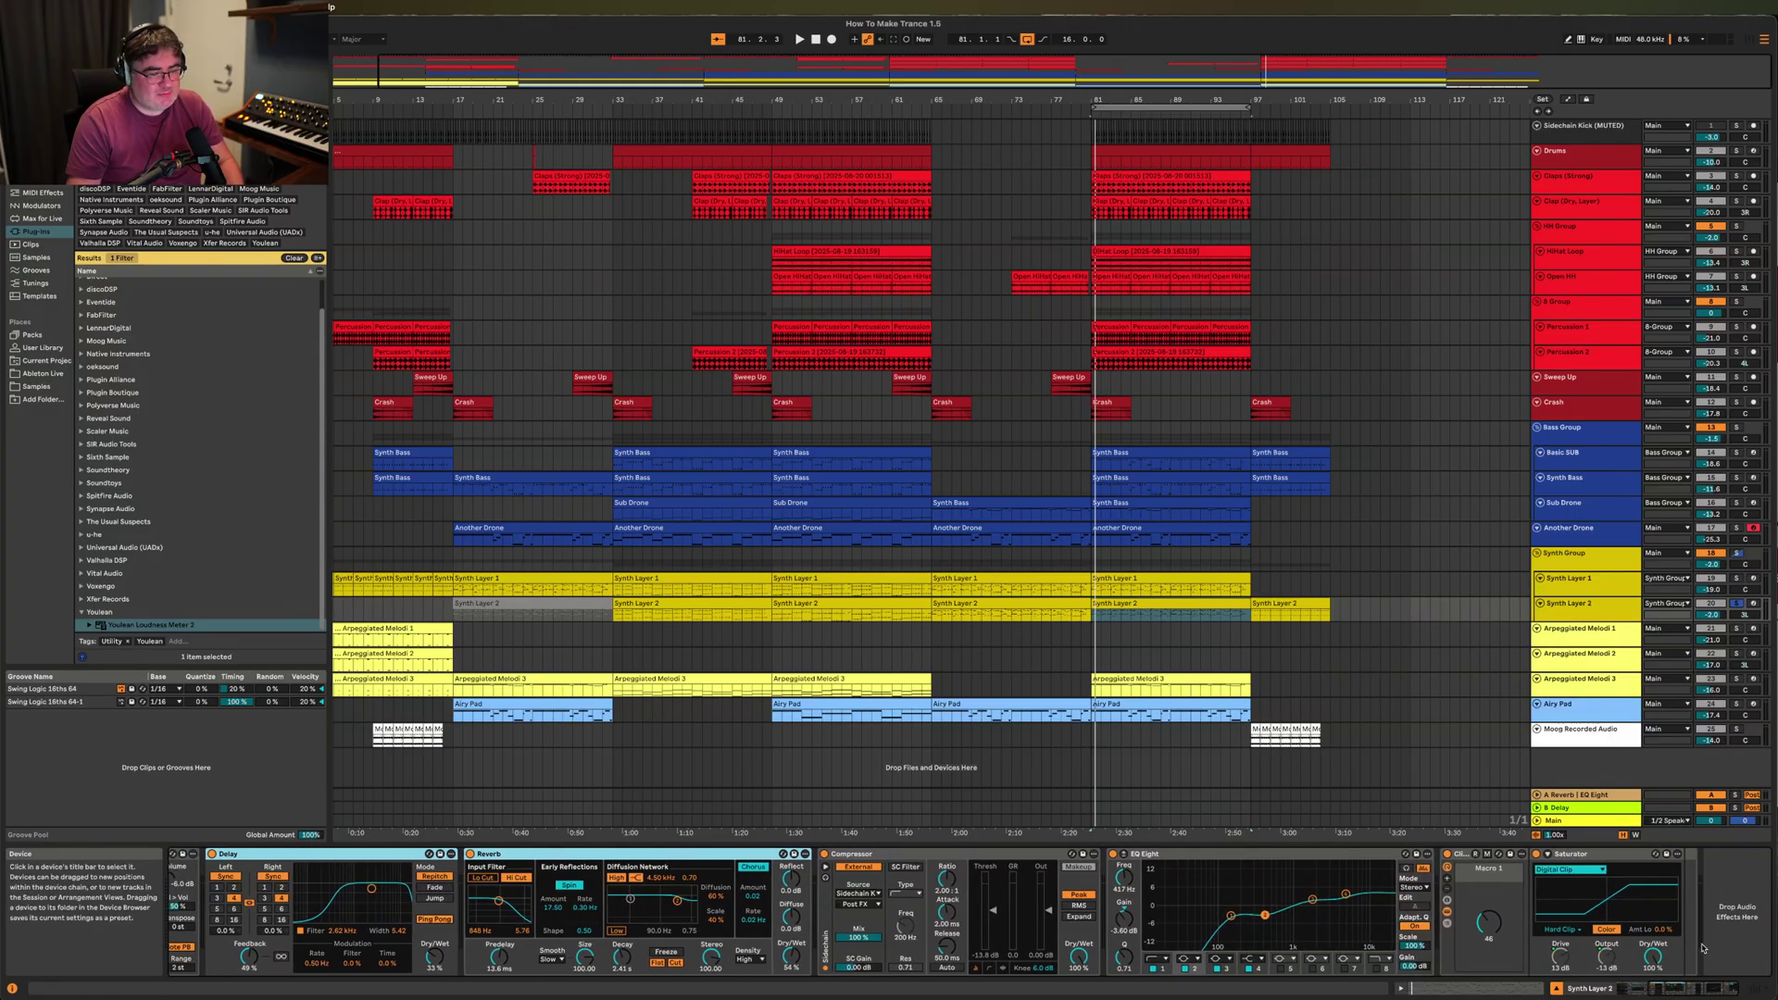
pyautogui.click(1660, 992)
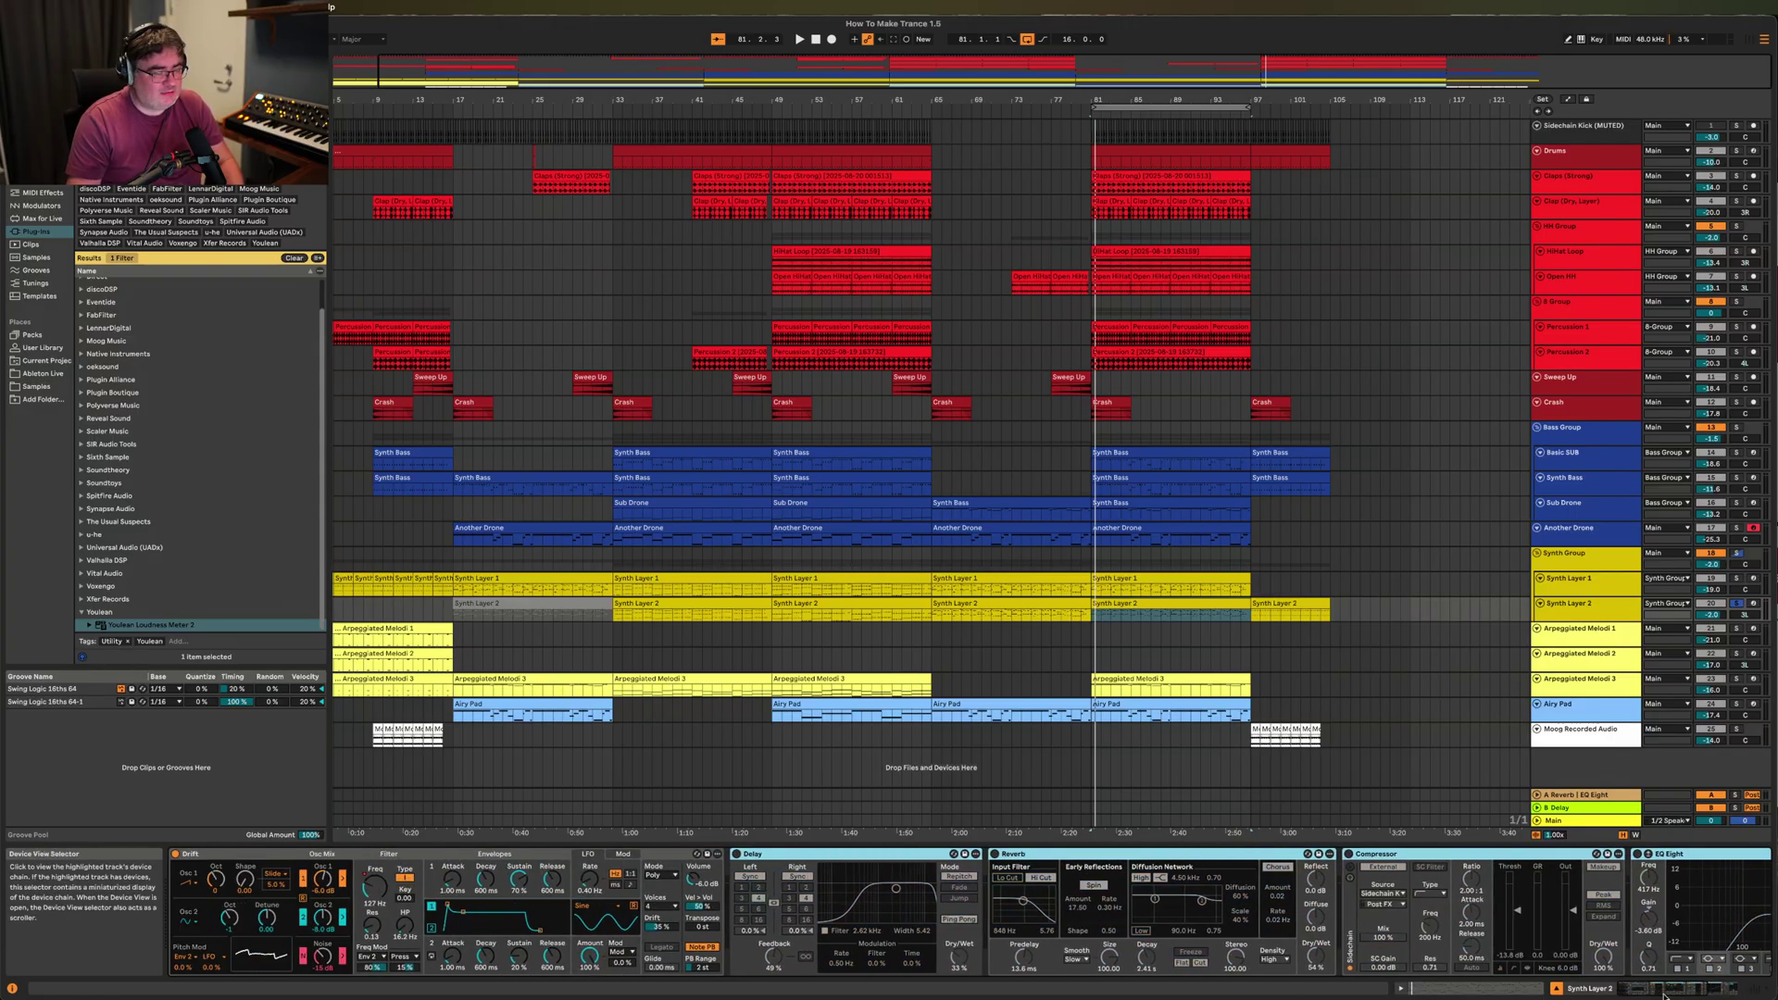
pyautogui.moveTo(1668, 996); pyautogui.dragTo(1686, 996)
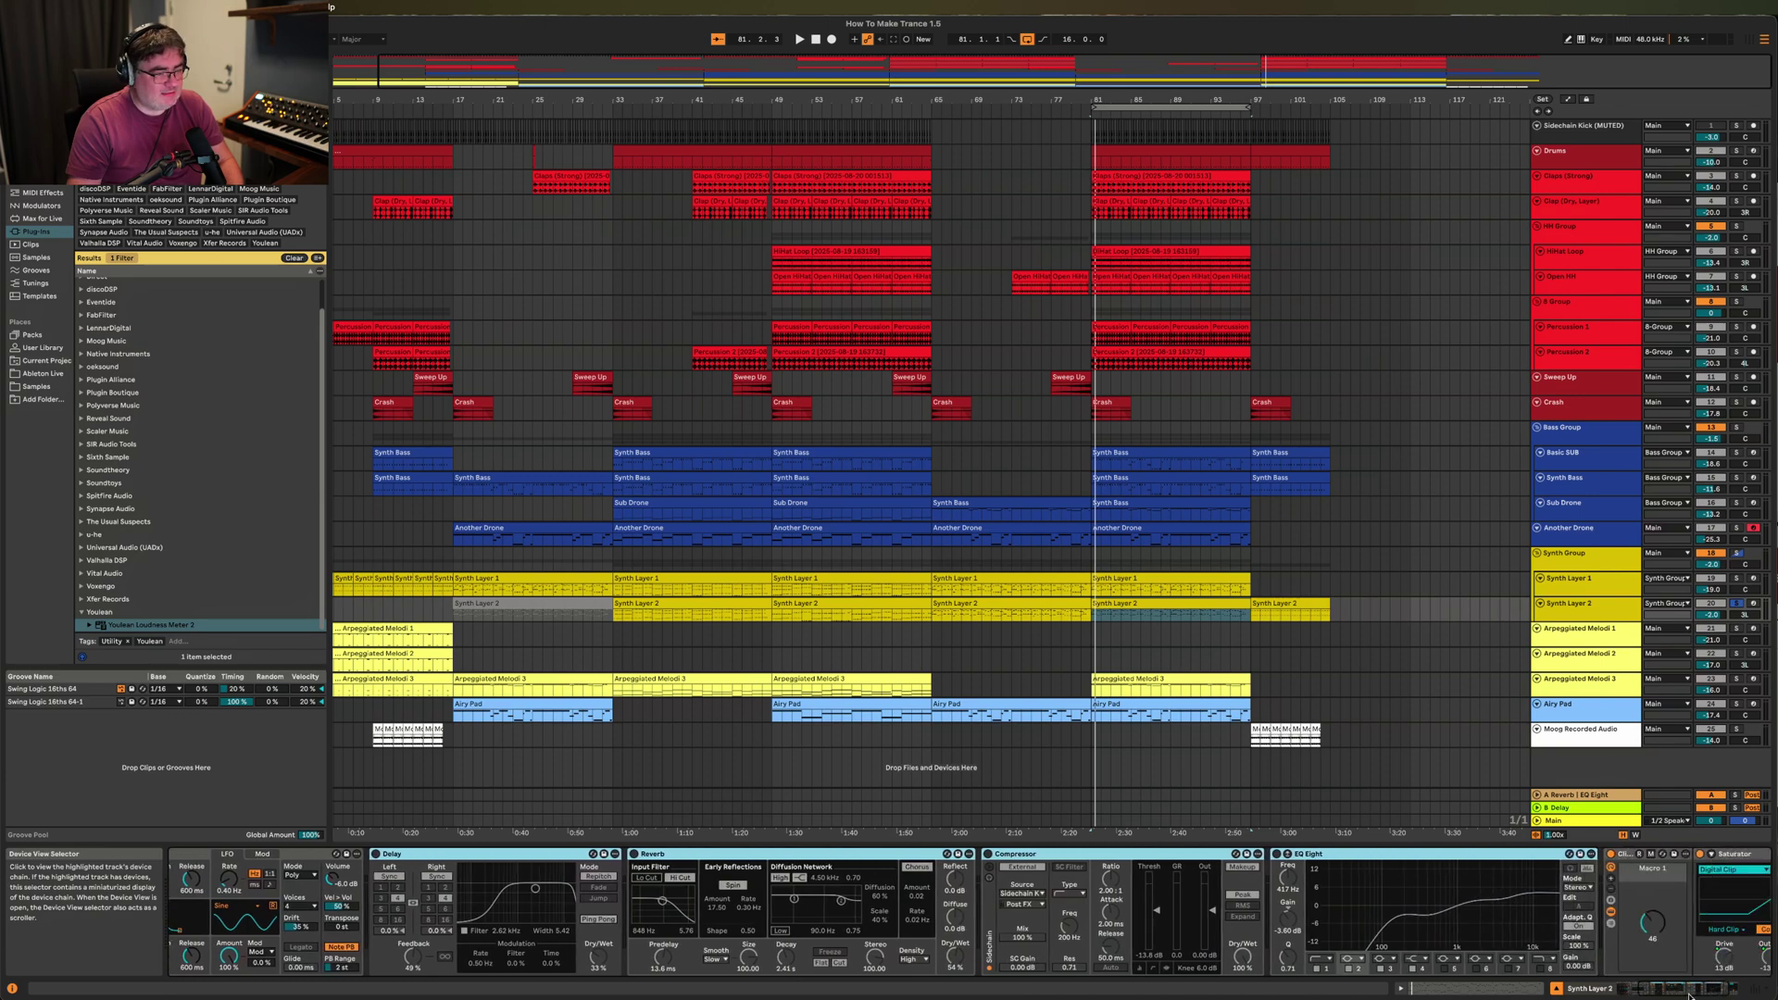
pyautogui.hscroll(5, 1687, 996)
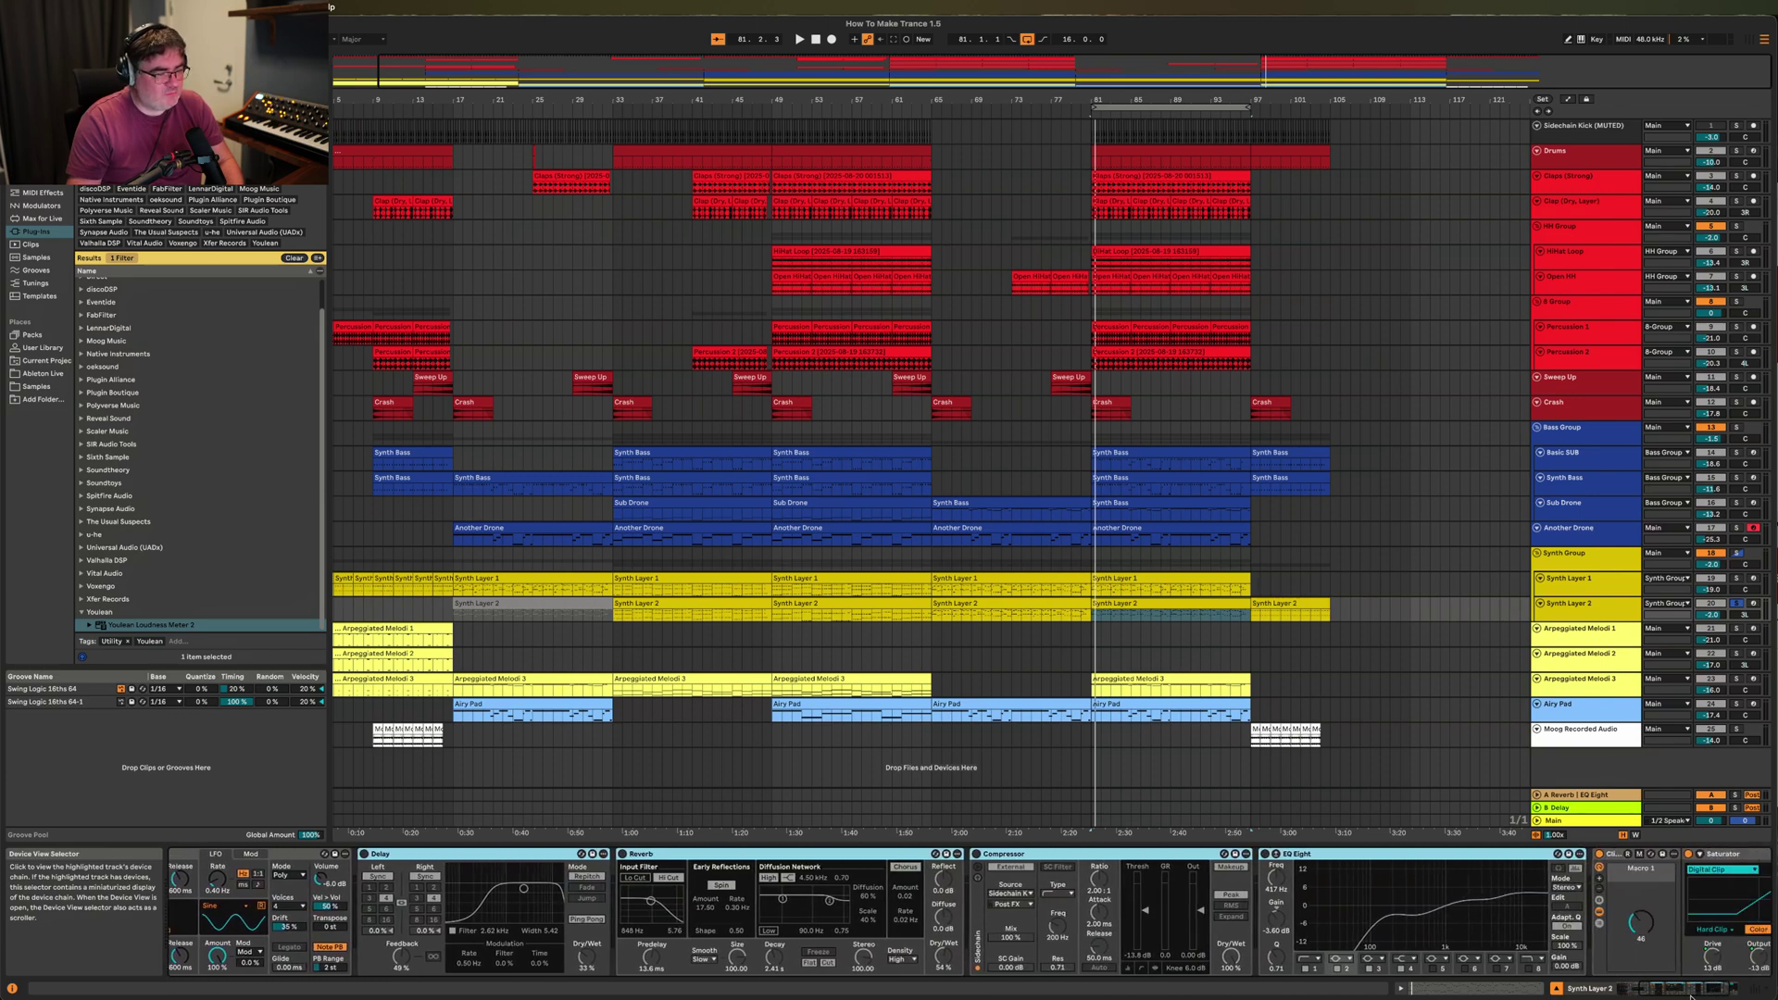
pyautogui.hscroll(3, 1692, 996)
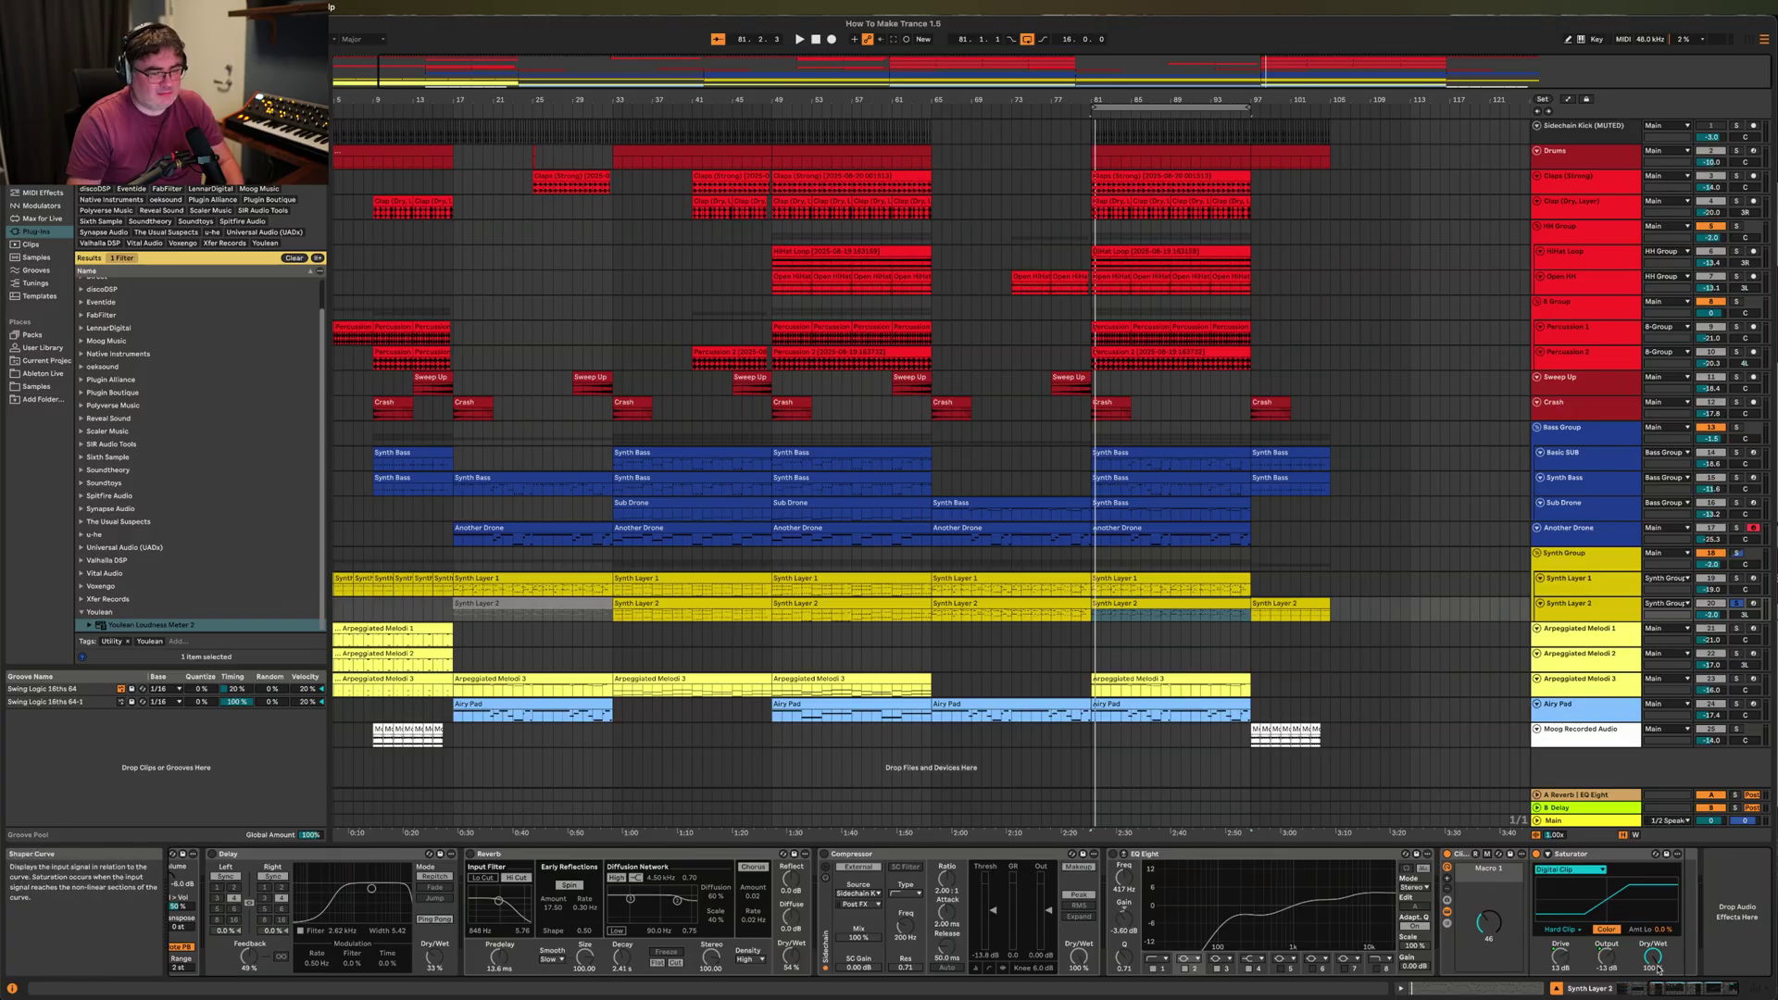
pyautogui.hscroll(-10, 1611, 994)
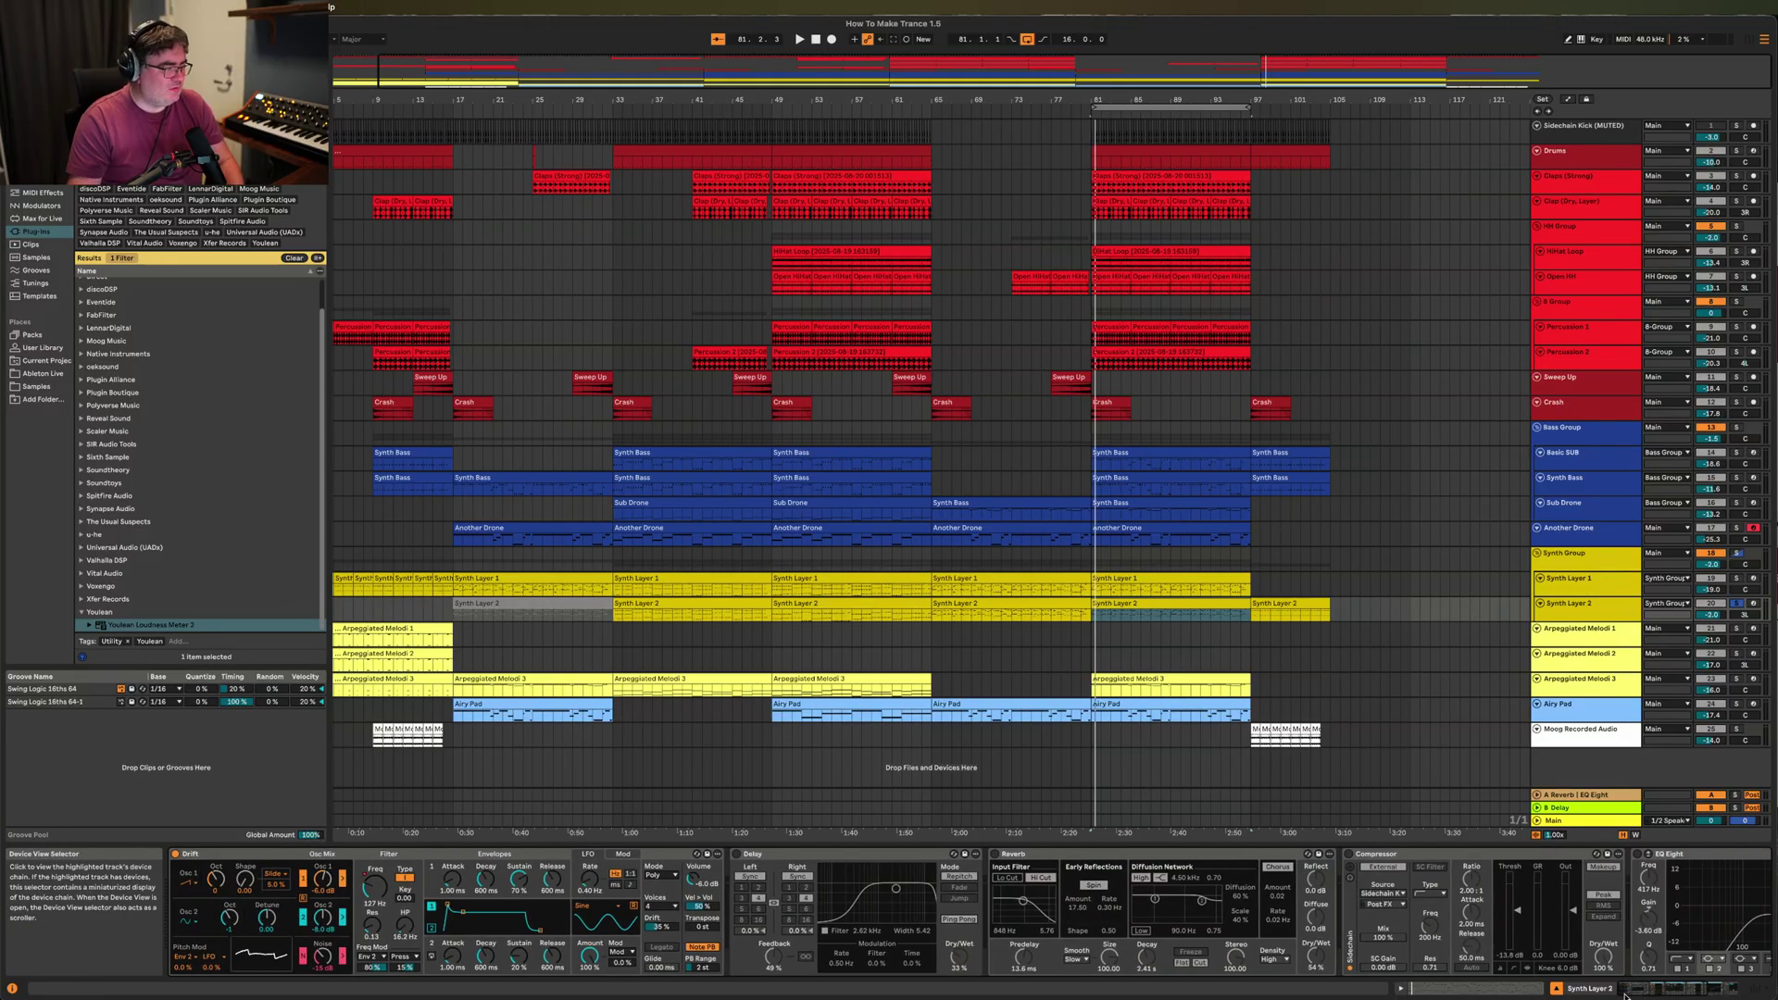
# Play bars 81–97 with Synth Layer 1, then Synth Layer 2 with the loop at 65–81.
pyautogui.click(1378, 588)
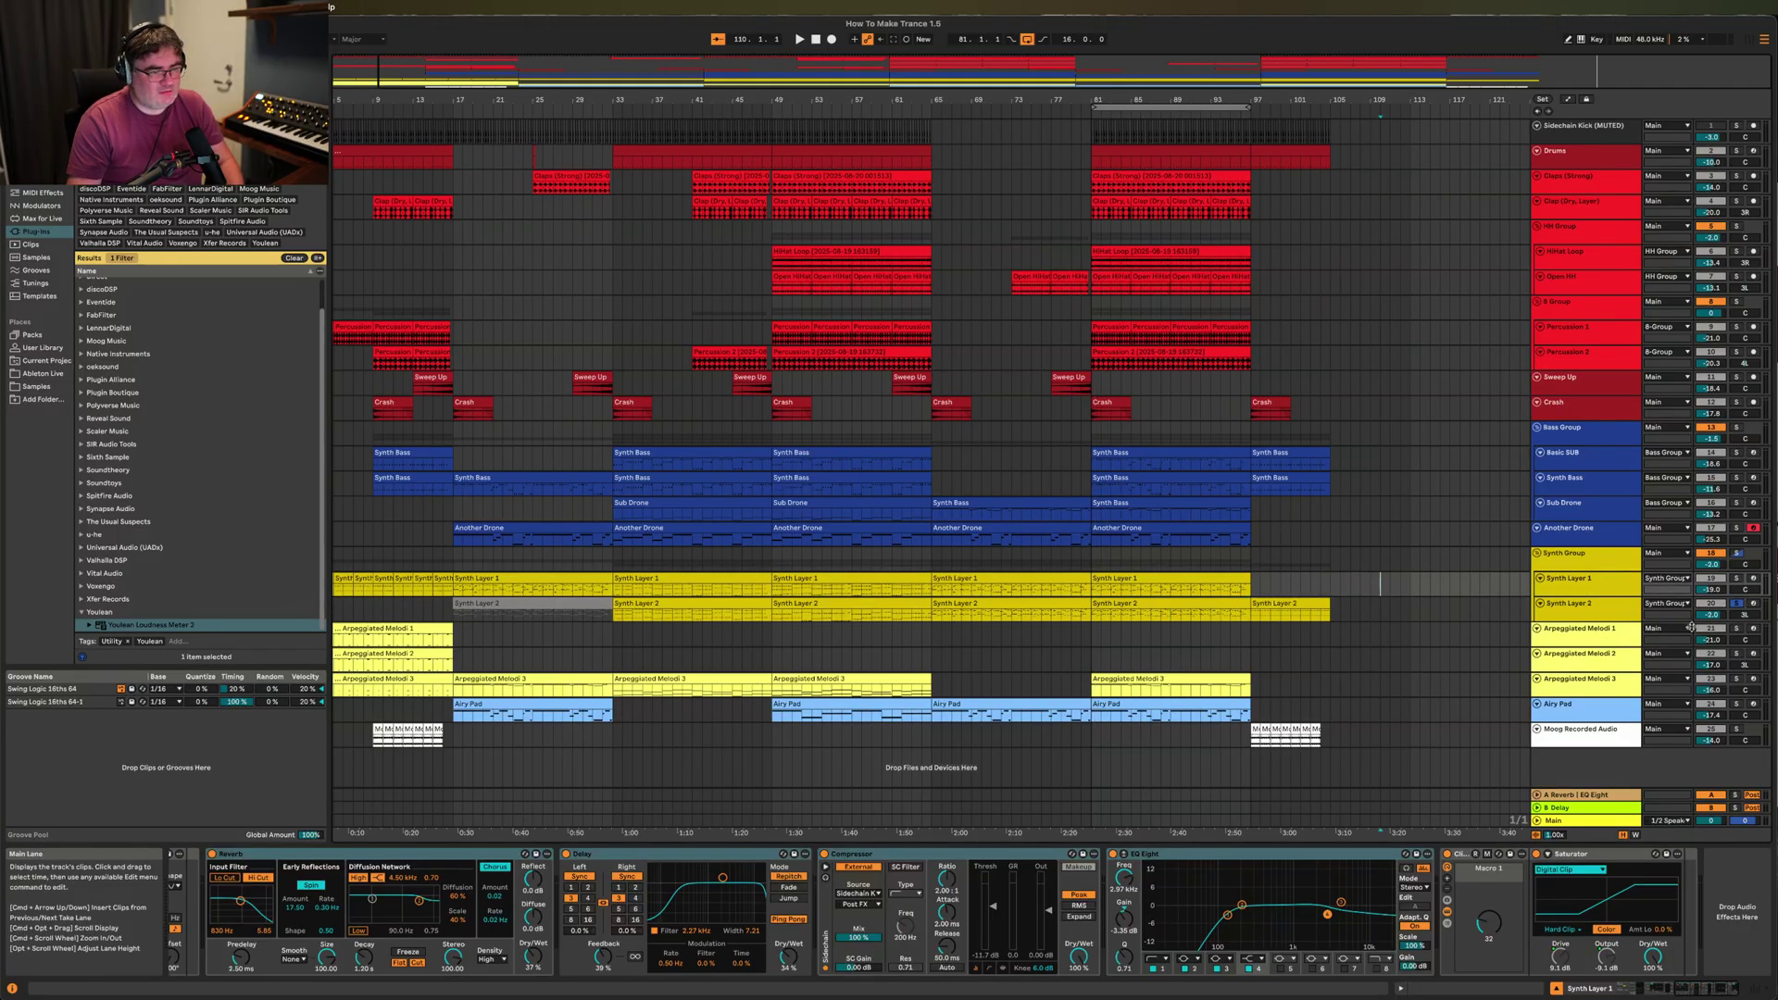
pyautogui.click(1116, 109)
pyautogui.press('space')
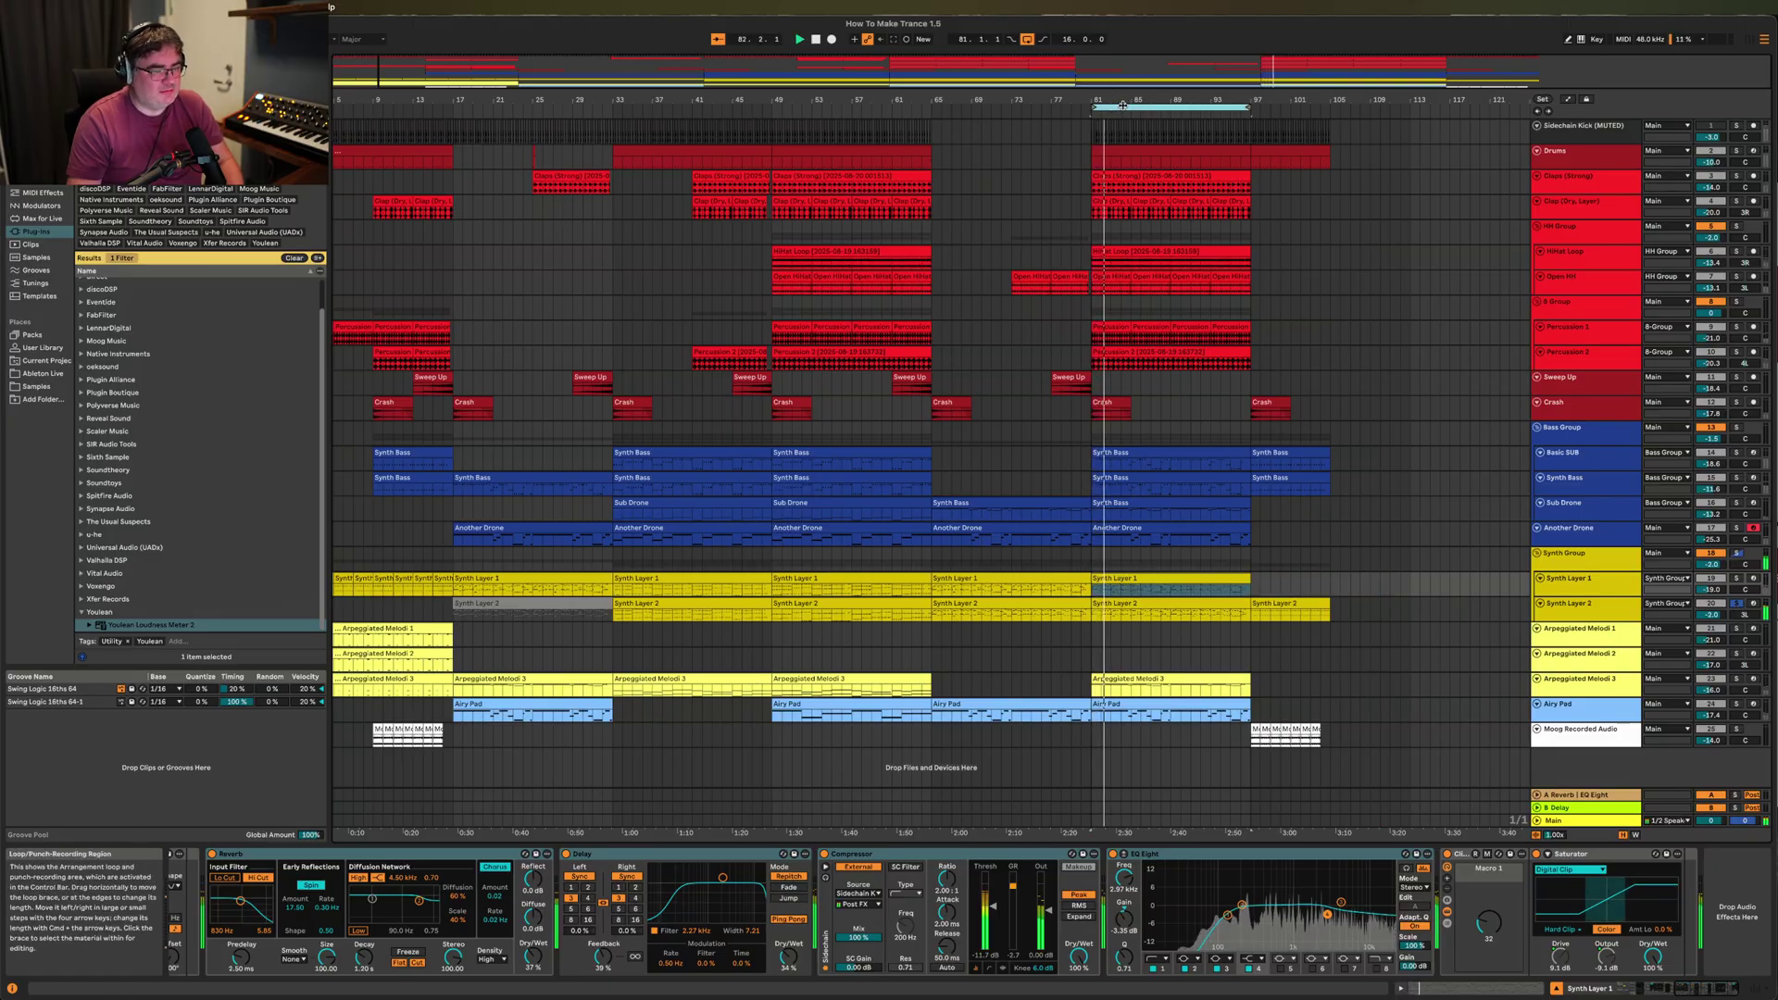
pyautogui.click(1564, 611)
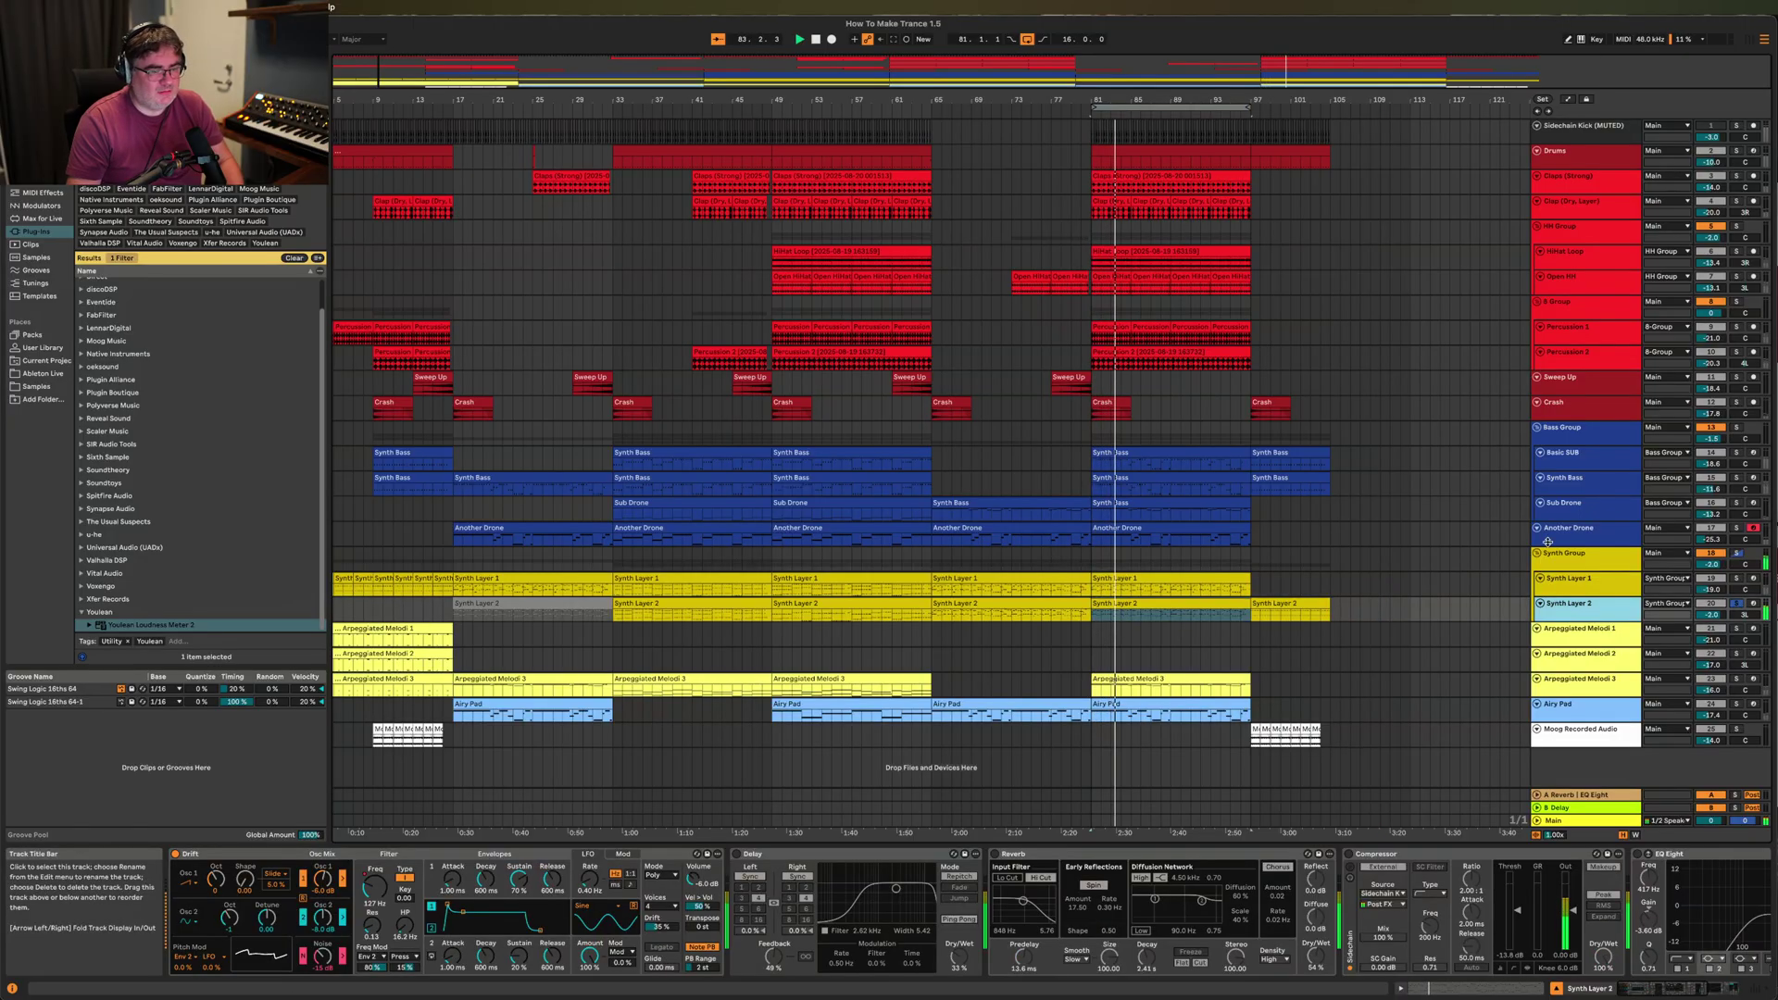
pyautogui.moveTo(1146, 109); pyautogui.dragTo(643, 222)
pyautogui.press('space')
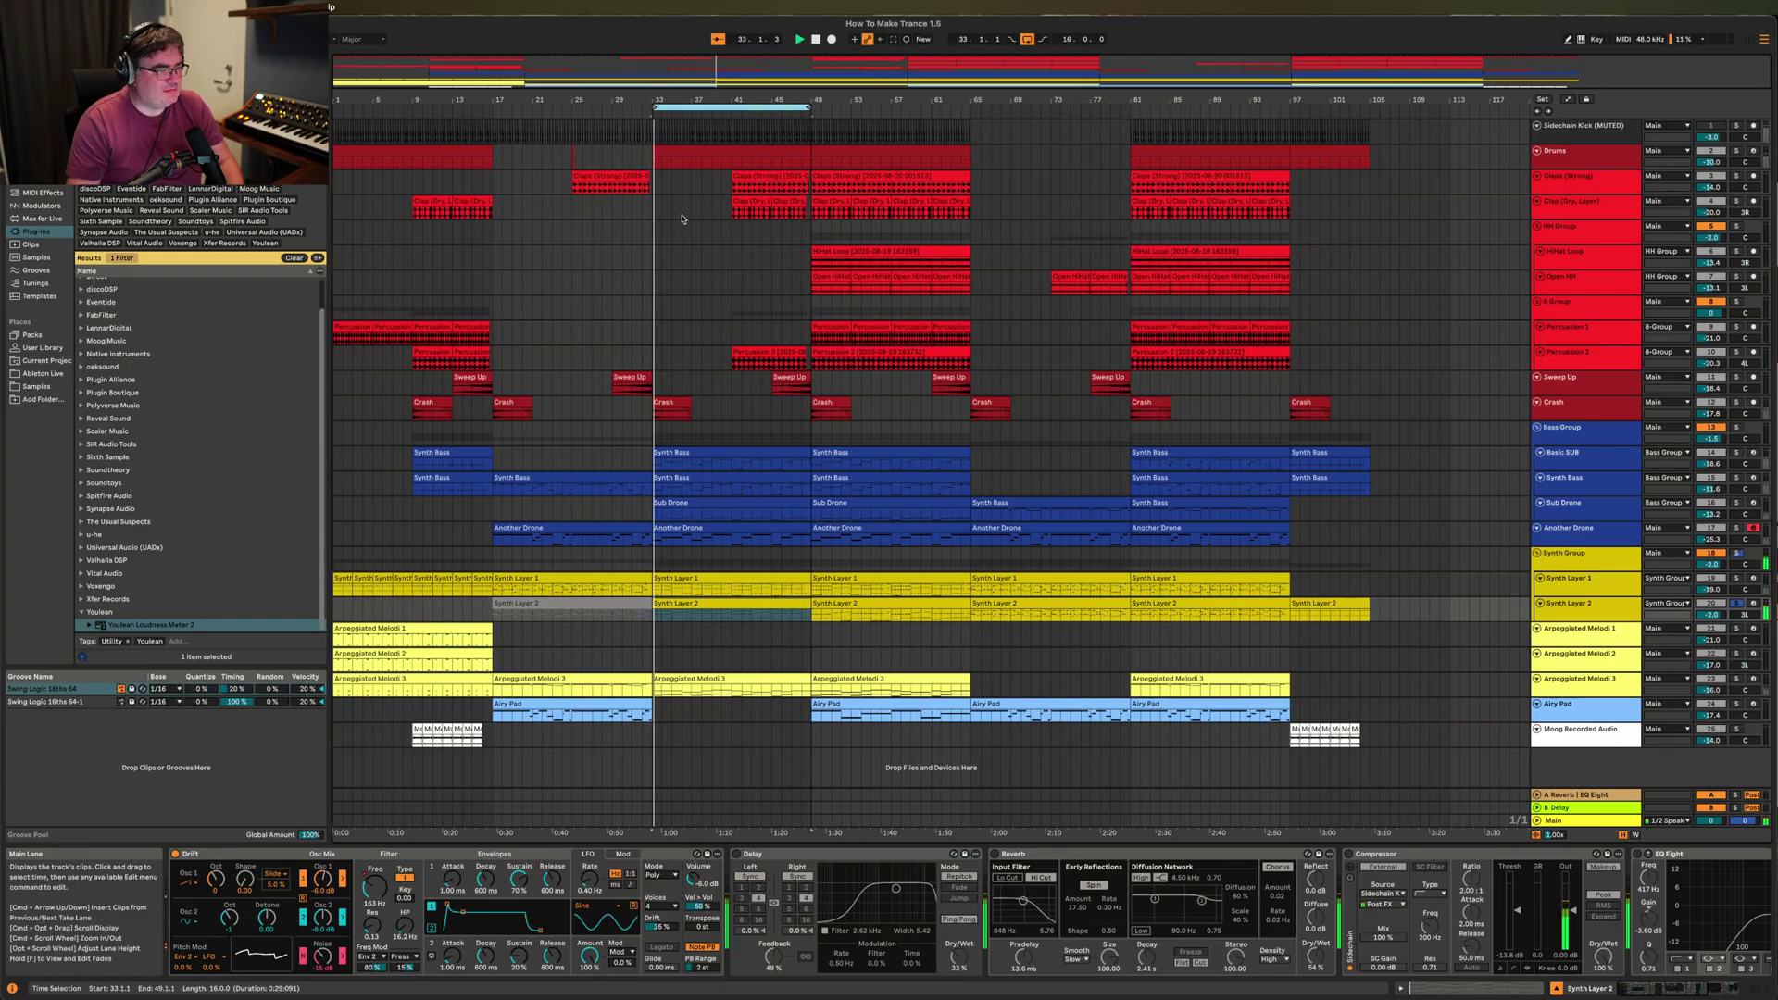
# Move the loop to bars 49–65, select the Delay effect, and play from bar 49.
pyautogui.moveTo(731, 109); pyautogui.dragTo(886, 150)
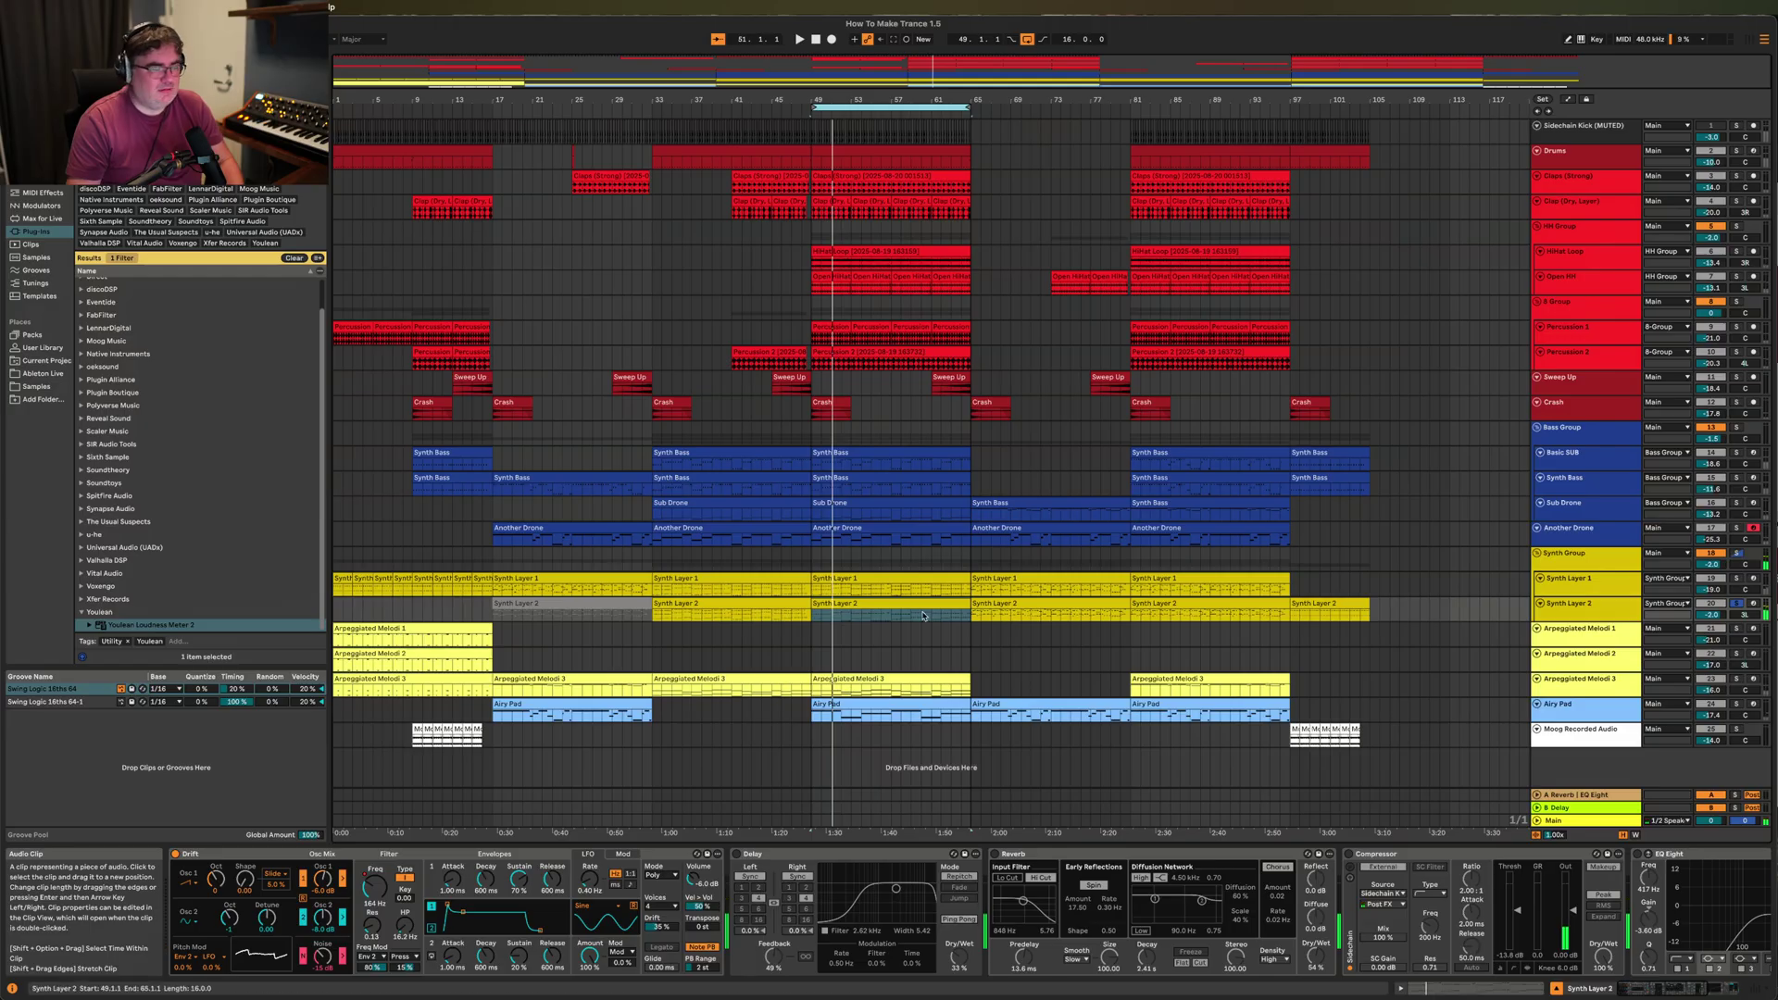
pyautogui.click(935, 854)
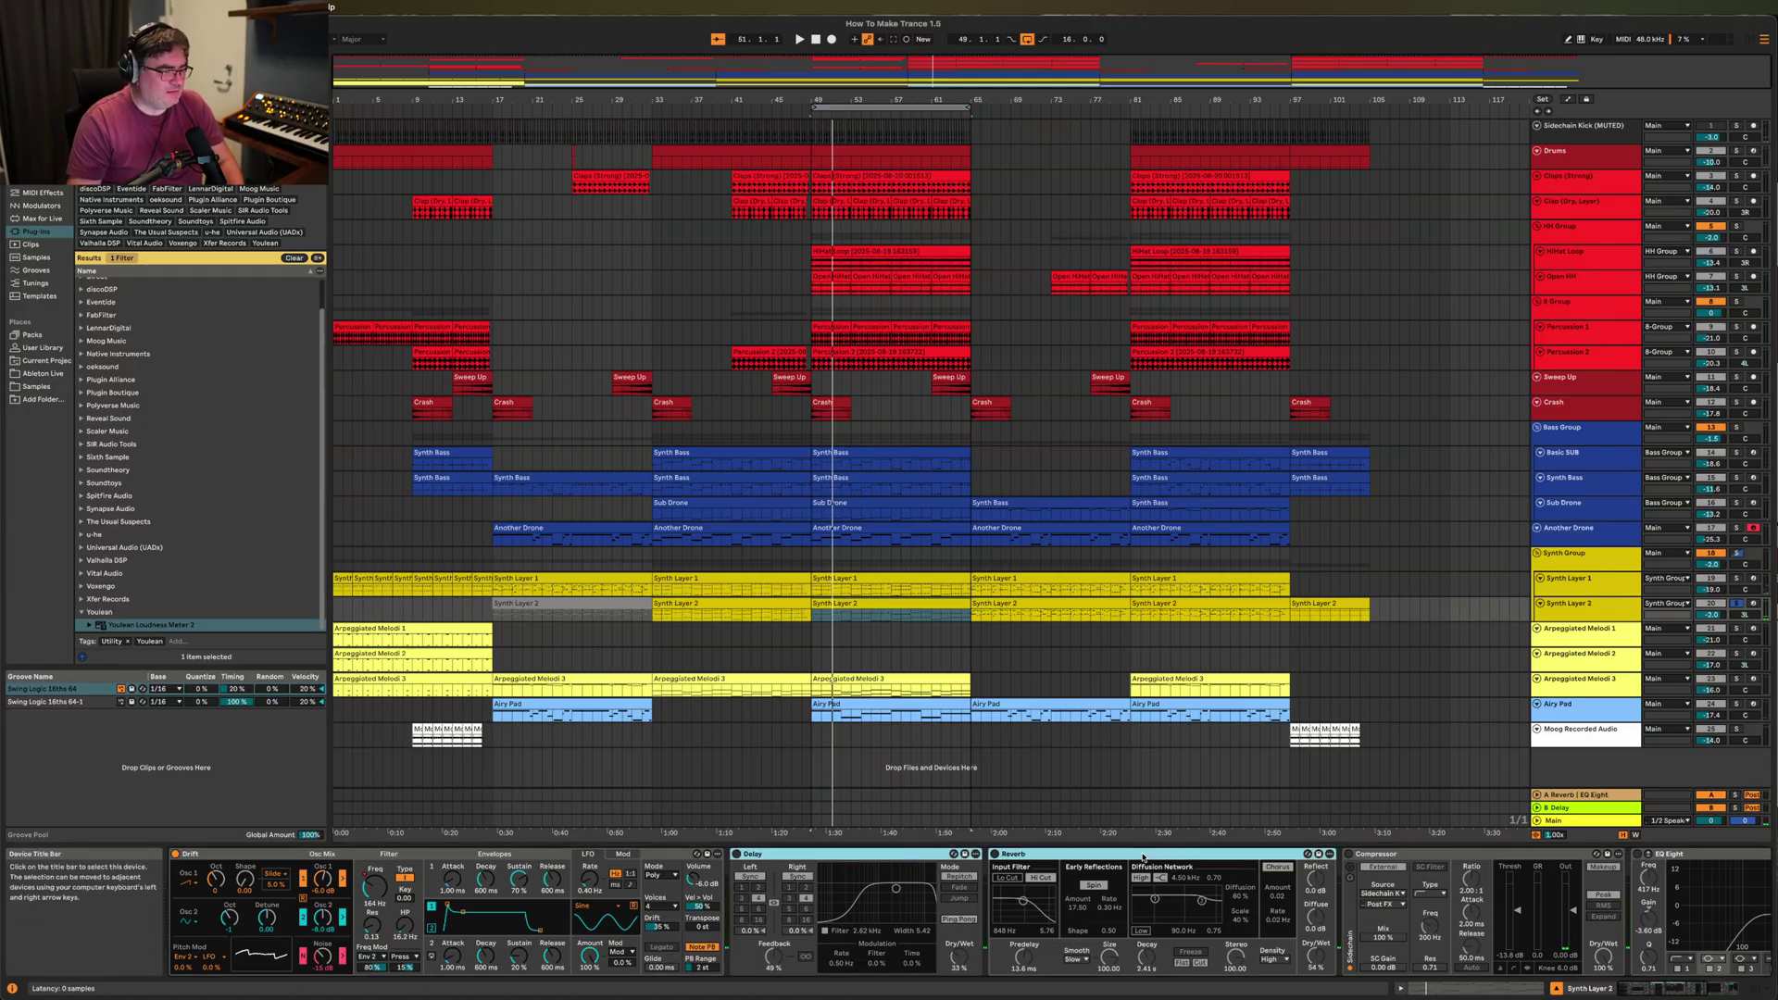
pyautogui.scroll(-3, 1154, 871)
pyautogui.moveTo(868, 109)
pyautogui.mouseDown()
pyautogui.moveTo(918, 124)
pyautogui.moveTo(870, 125)
pyautogui.mouseUp()
pyautogui.press('space')
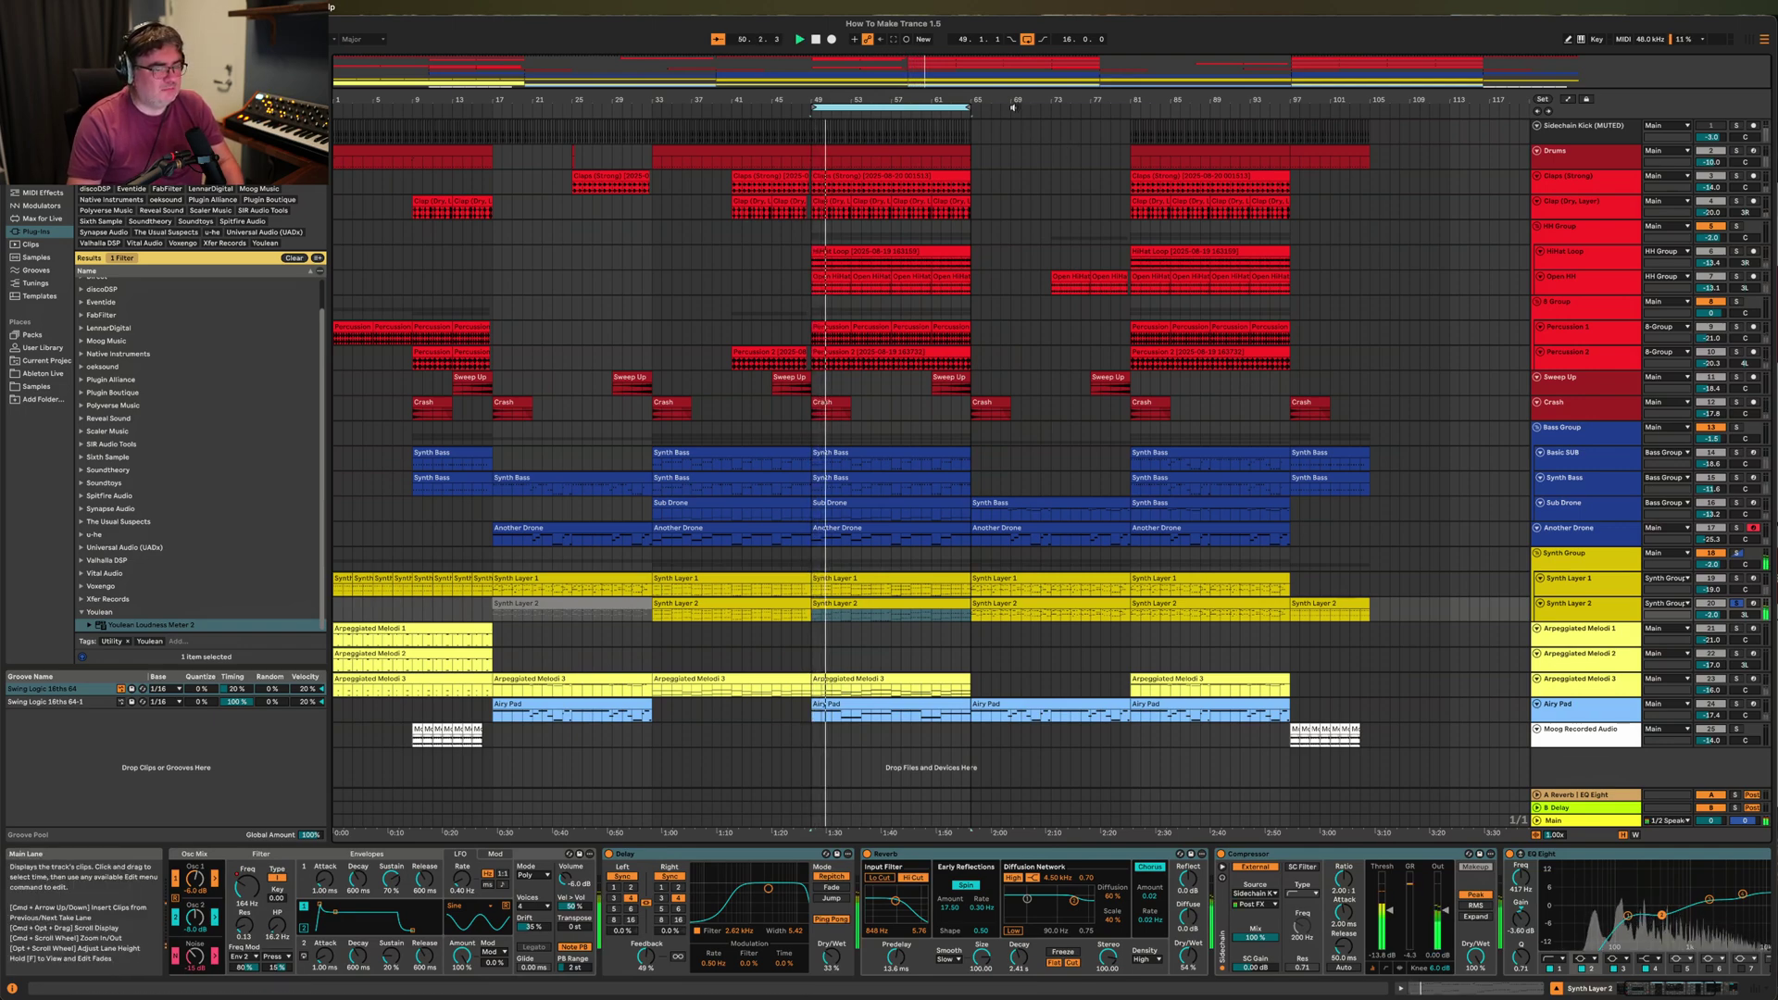
# Shift the loop to bars 81–97, select the EQ Eight, and play from bar 81.
pyautogui.moveTo(882, 106); pyautogui.dragTo(1047, 142)
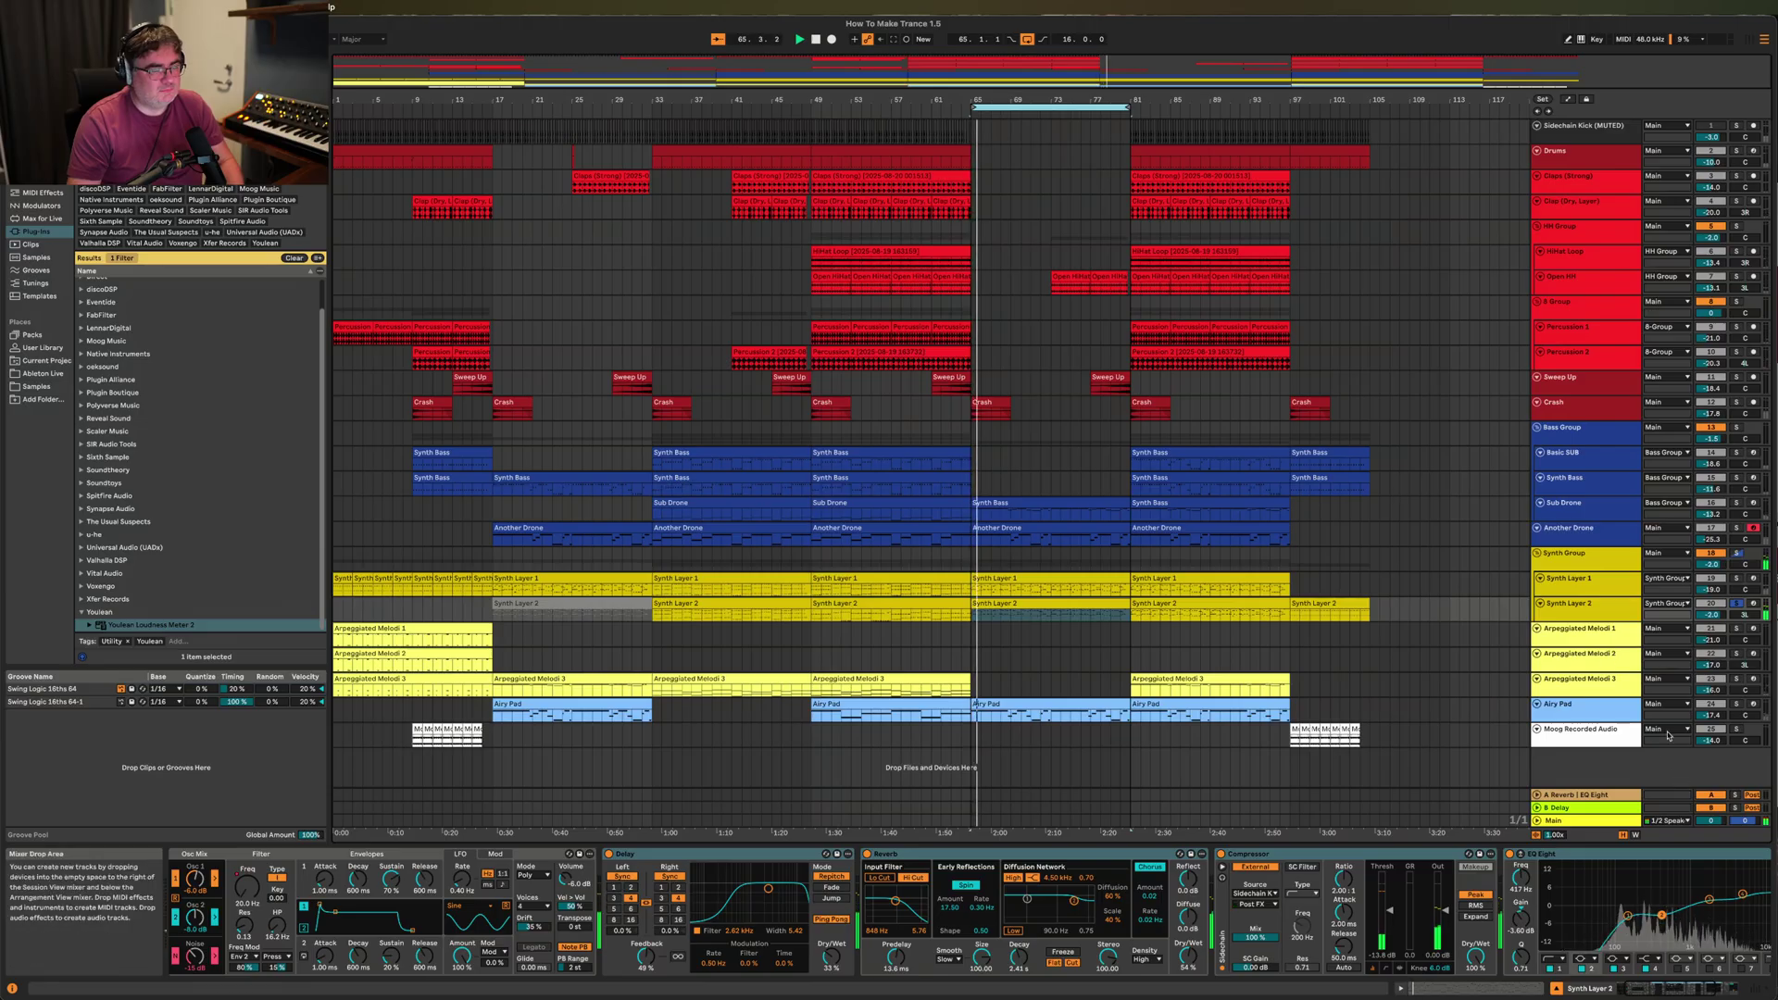
pyautogui.press('Up')
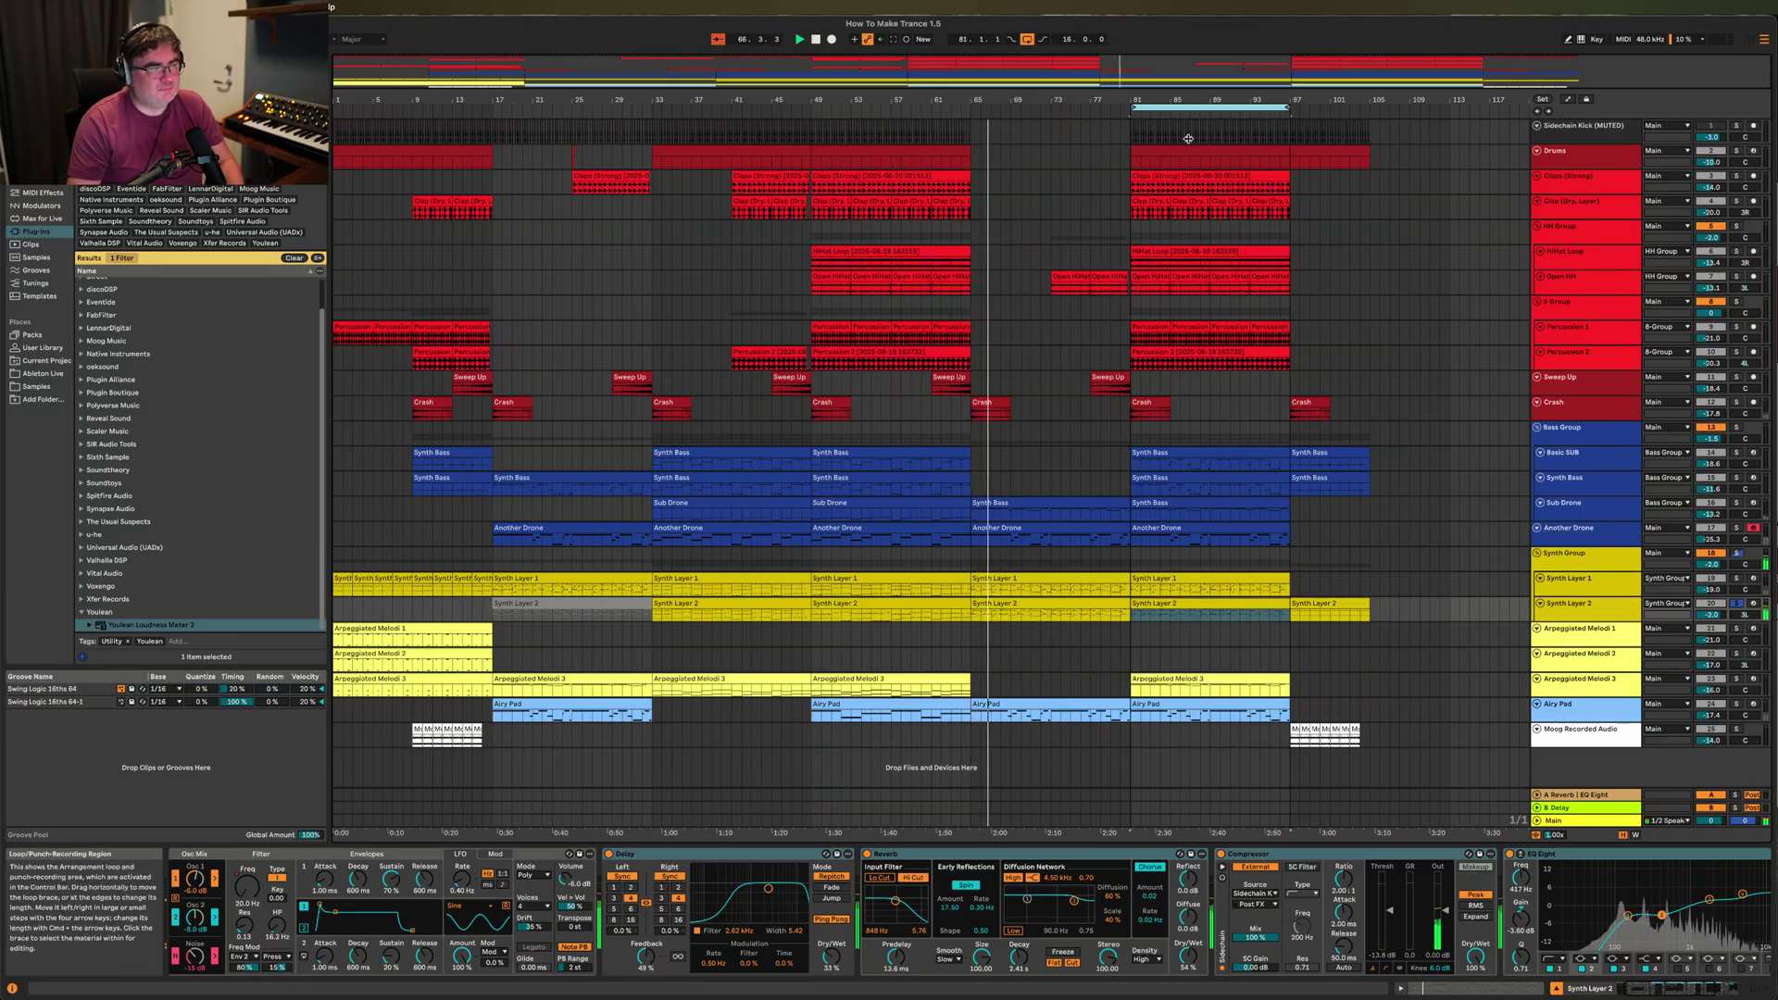
pyautogui.hscroll(6, 926, 917)
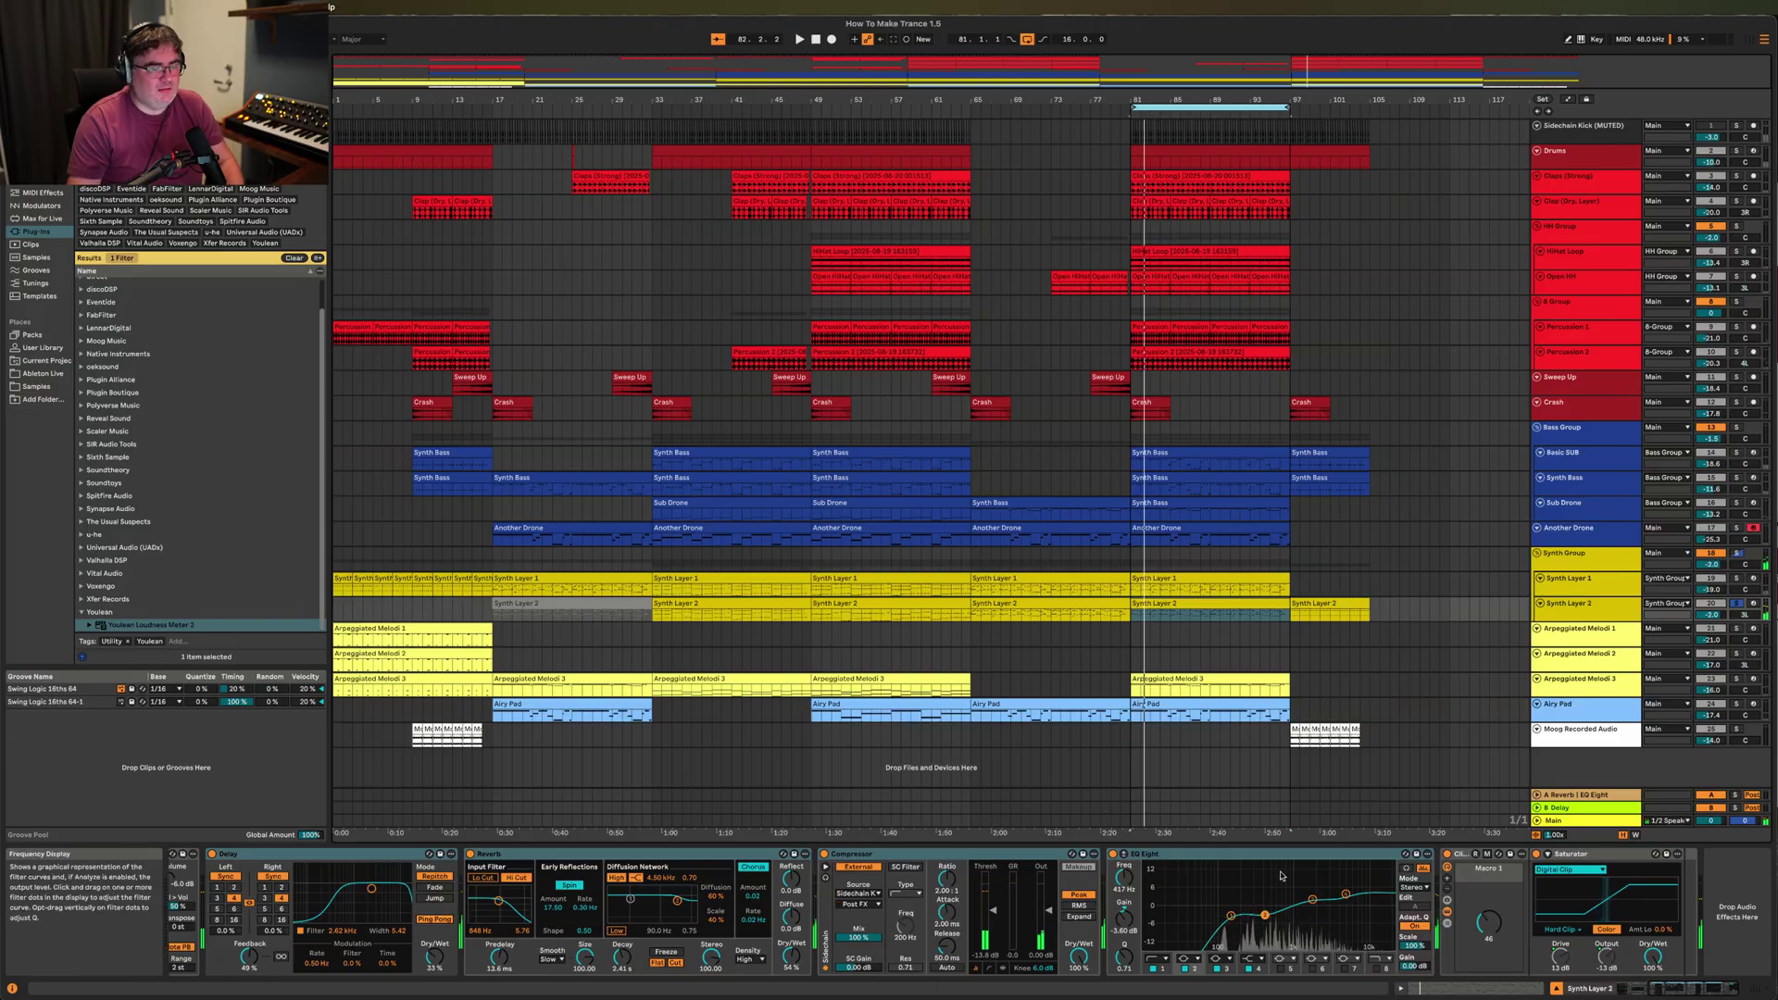
pyautogui.click(1270, 863)
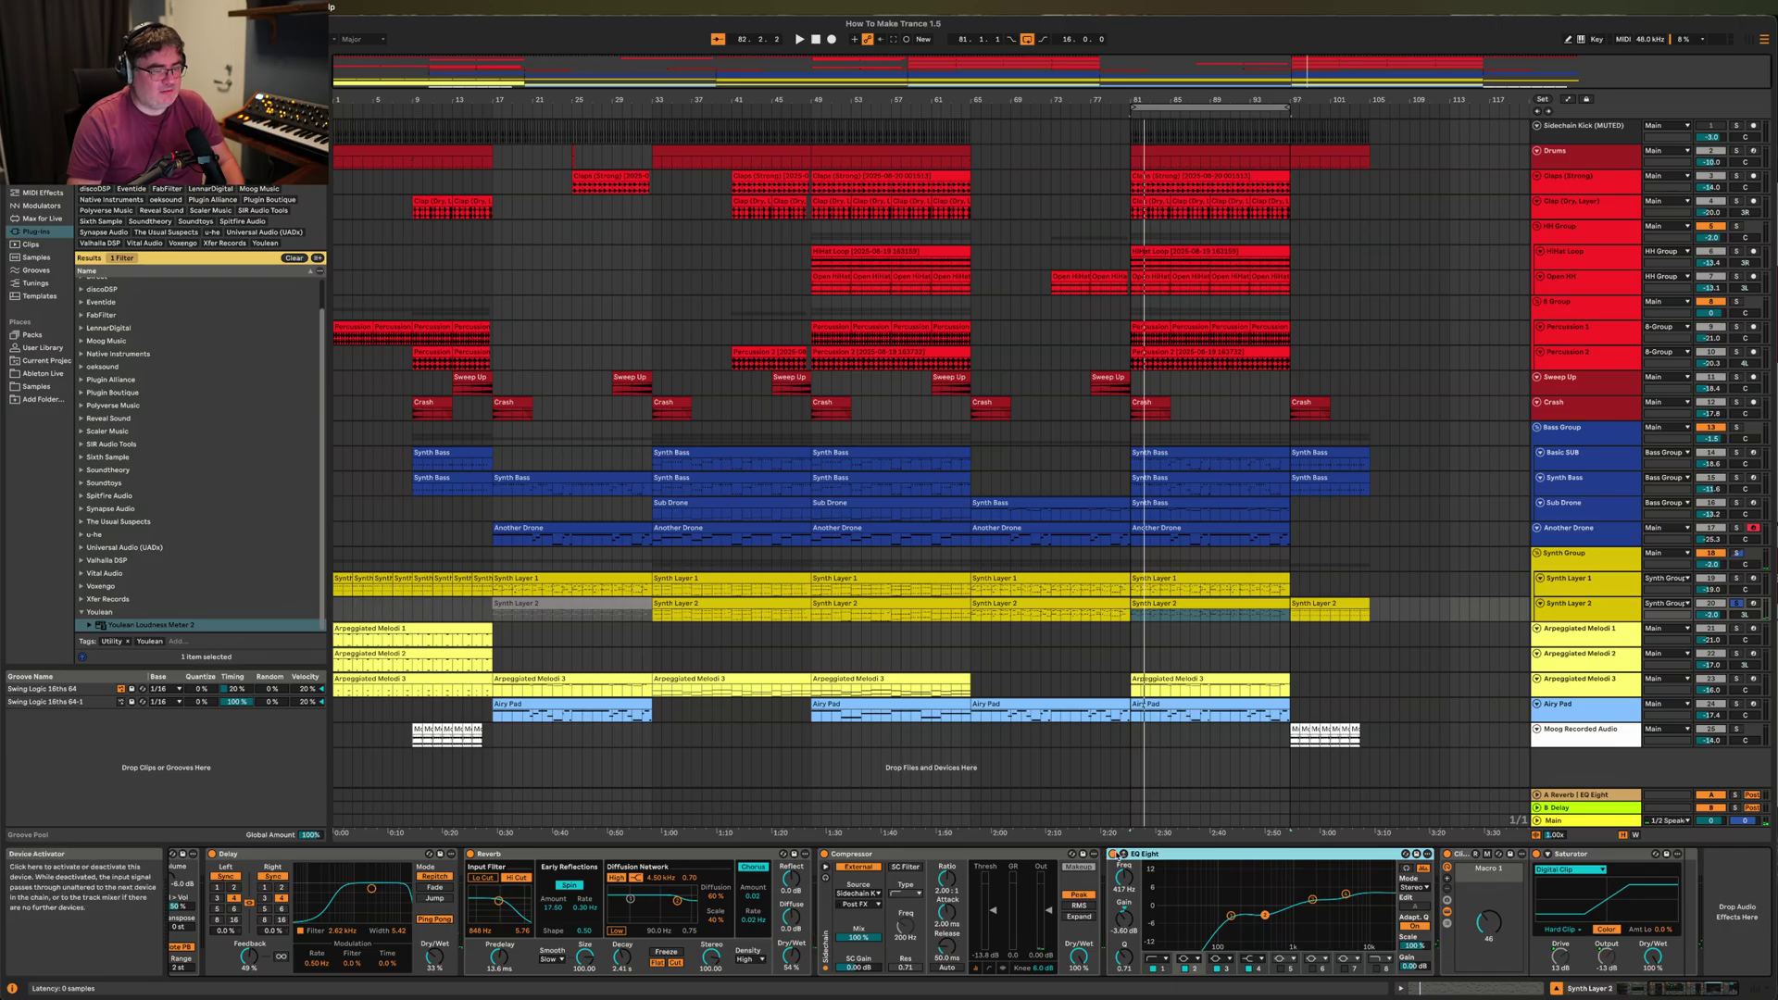
pyautogui.press('space')
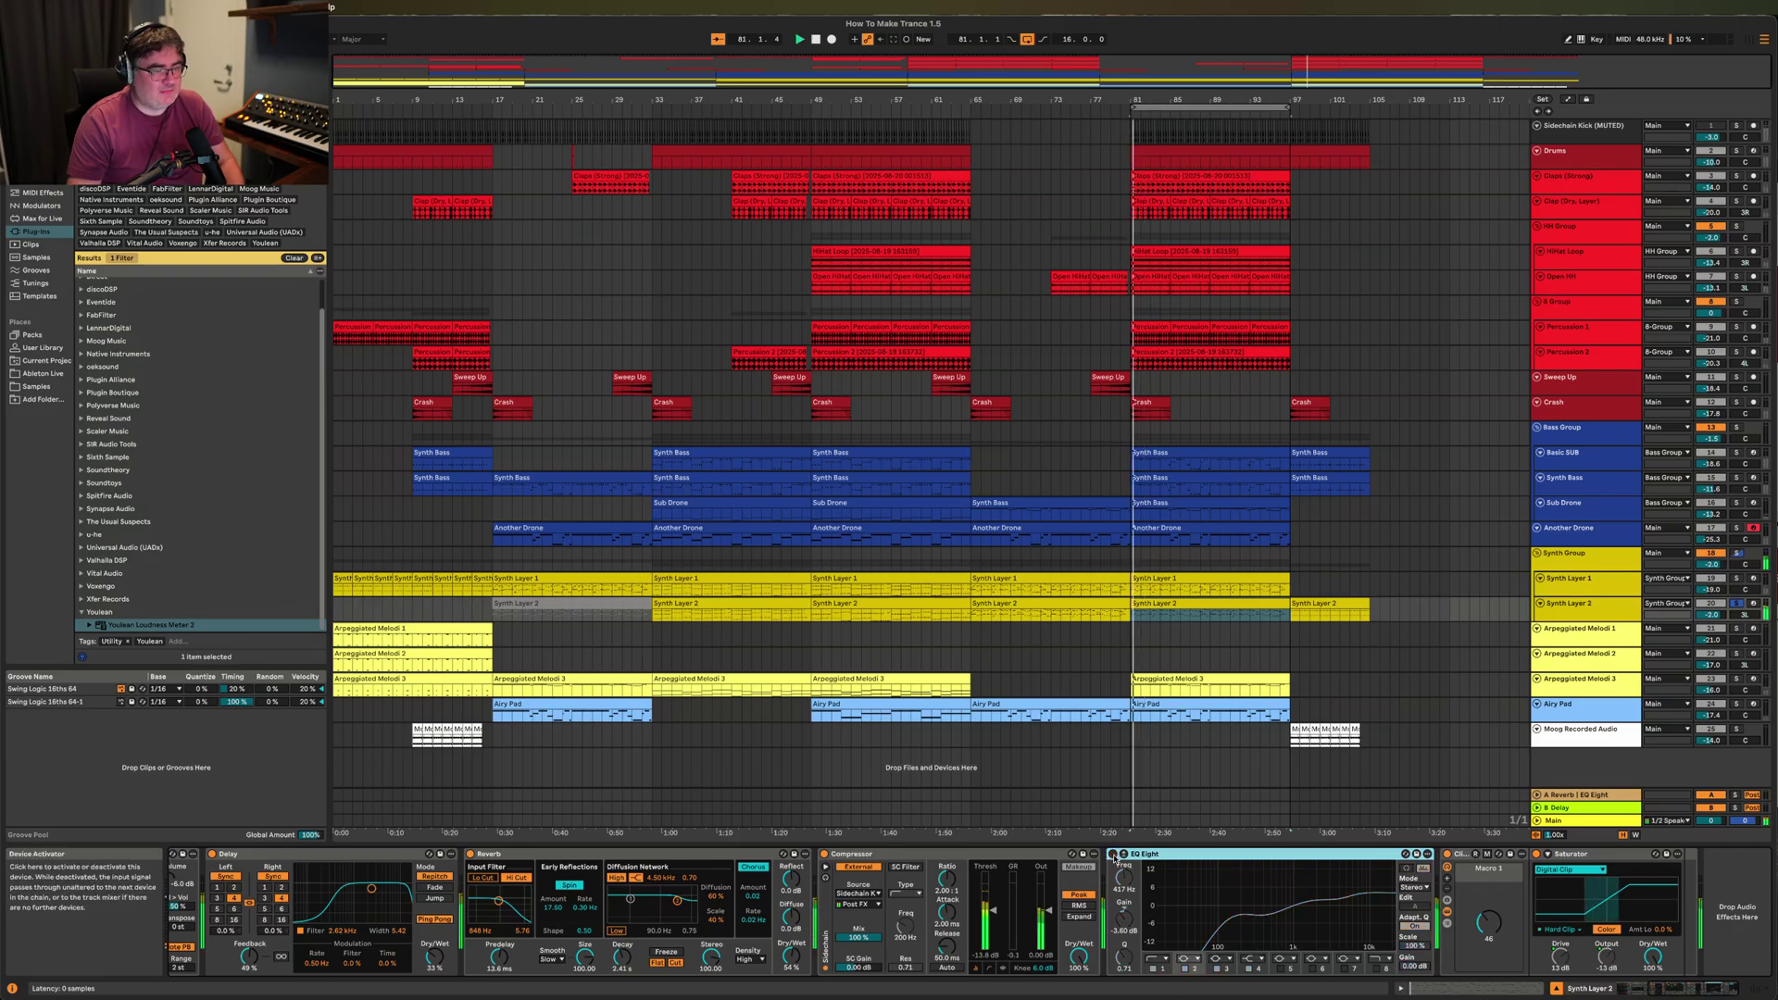
# Solo Synth Group, Bass Group and Drums, then display Arpeggiated Melodi 1's Reverb, Delay, EQ Eight and Compressor.
pyautogui.click(1741, 563)
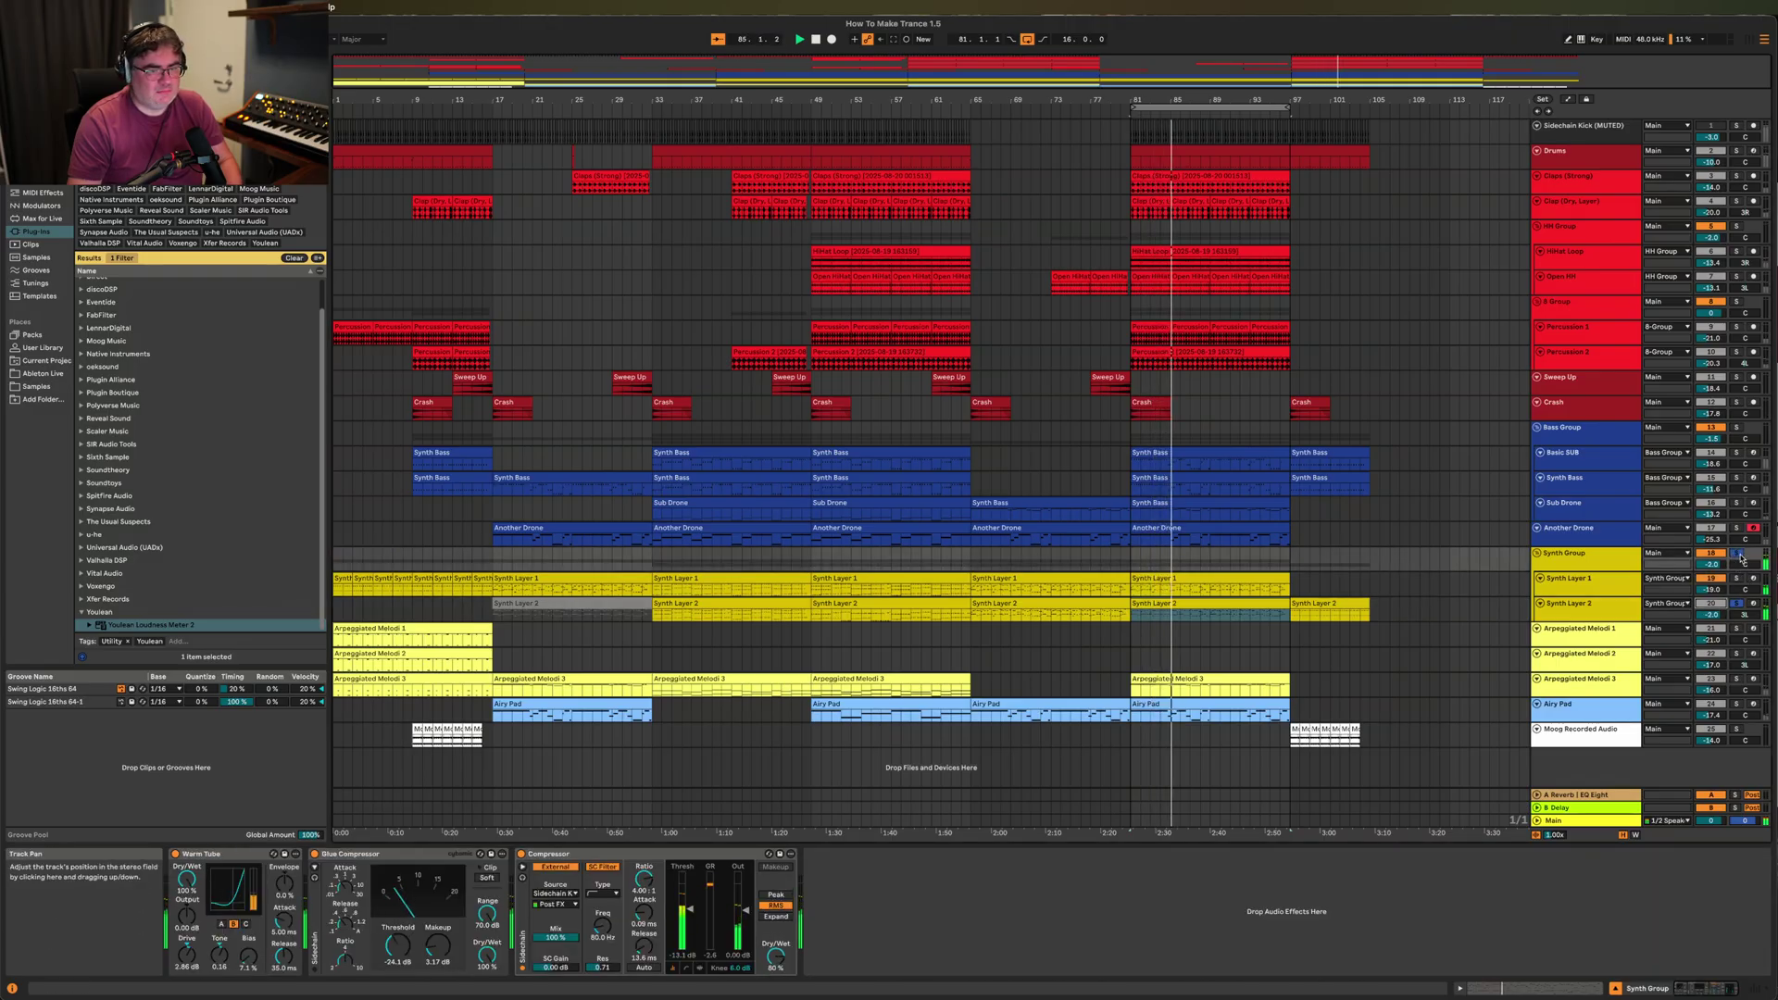
pyautogui.click(1737, 554)
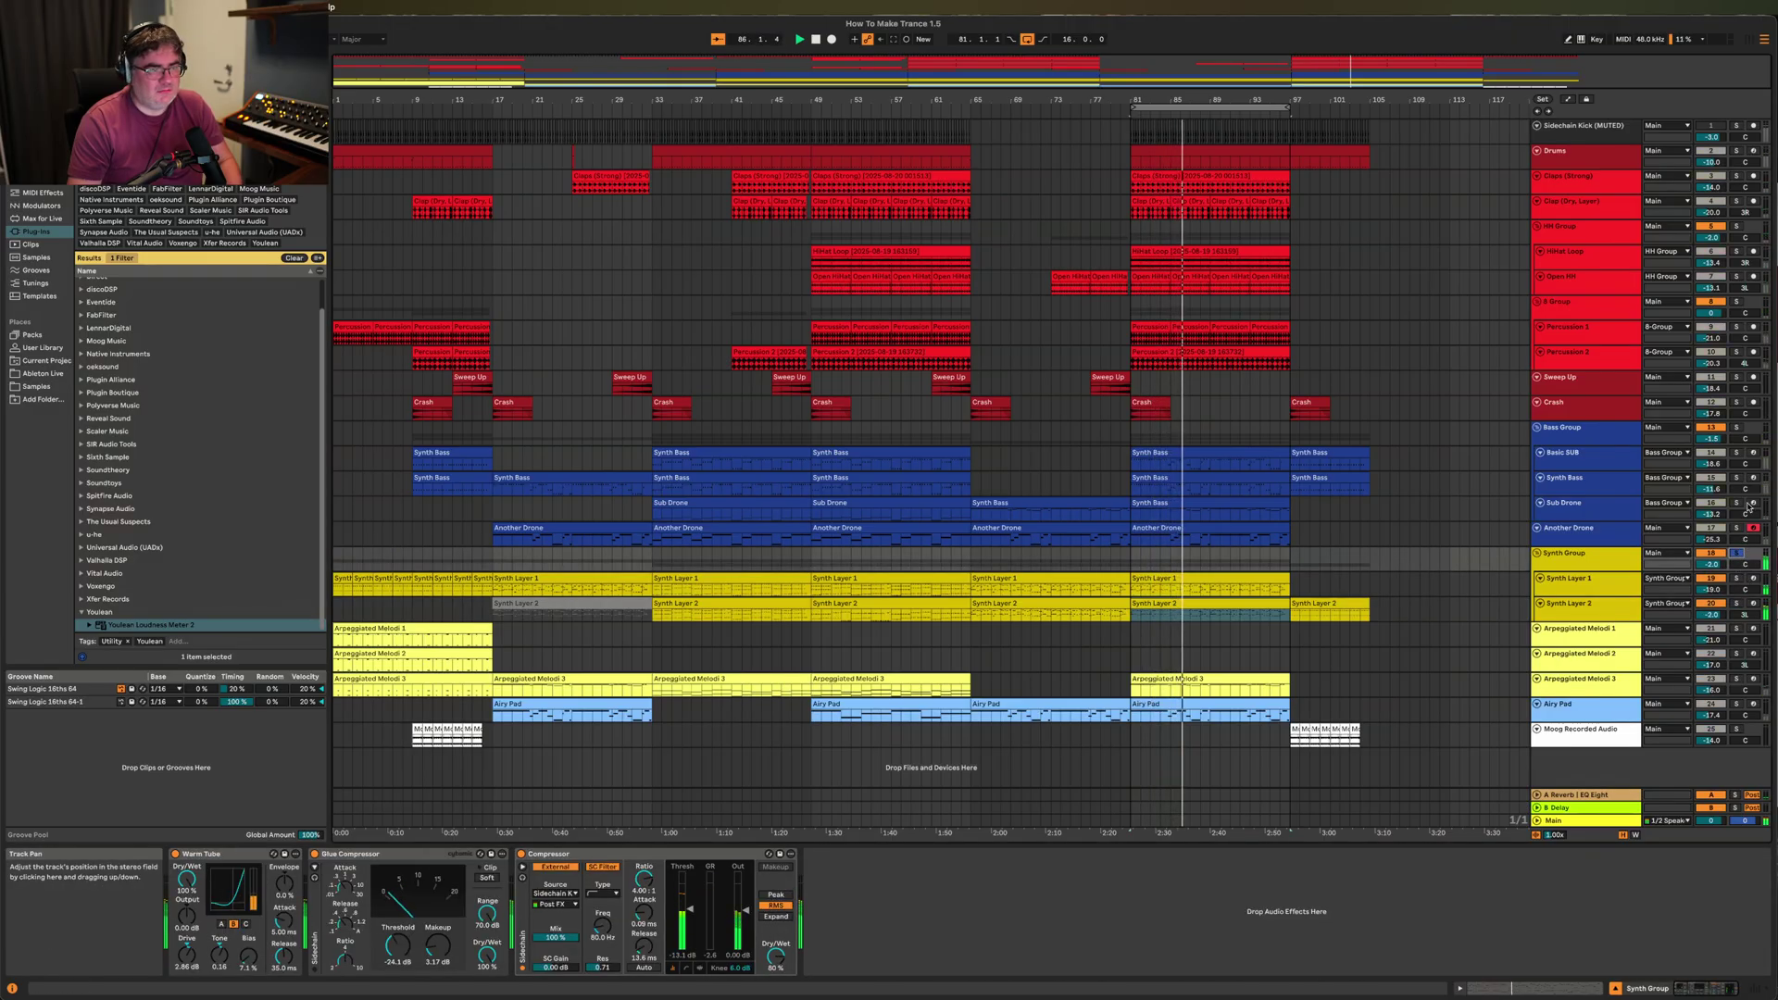
pyautogui.click(1737, 429)
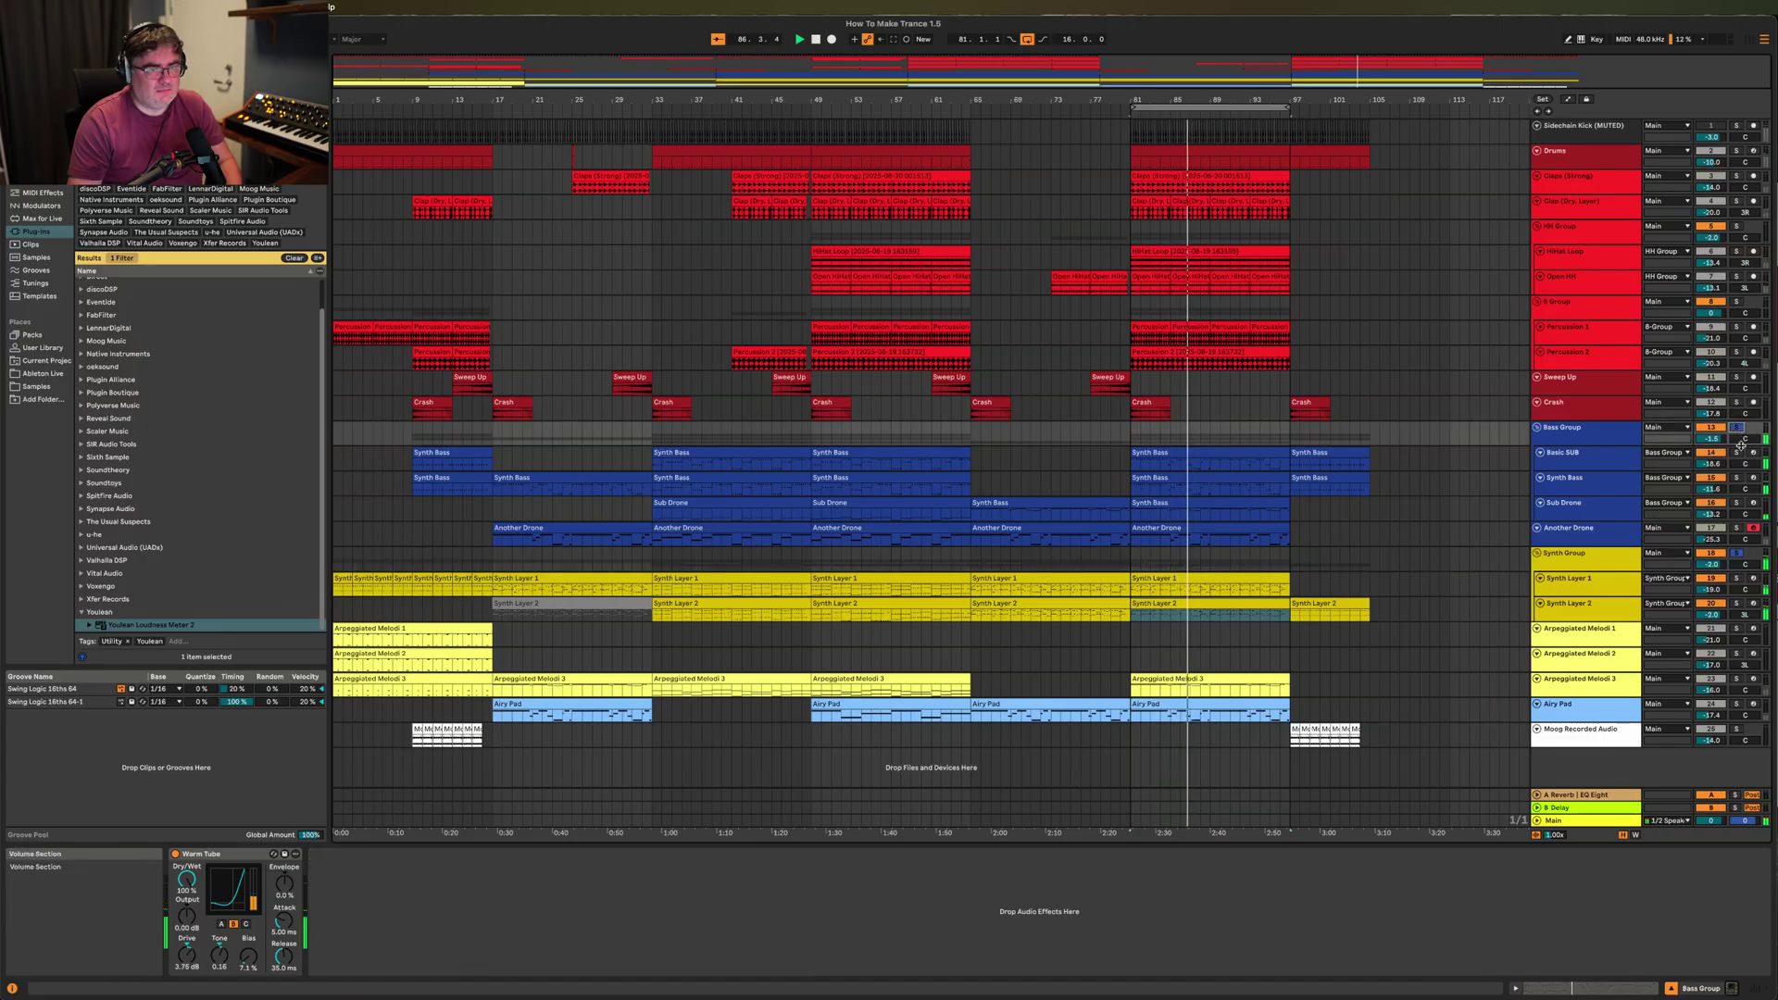
pyautogui.click(1734, 151)
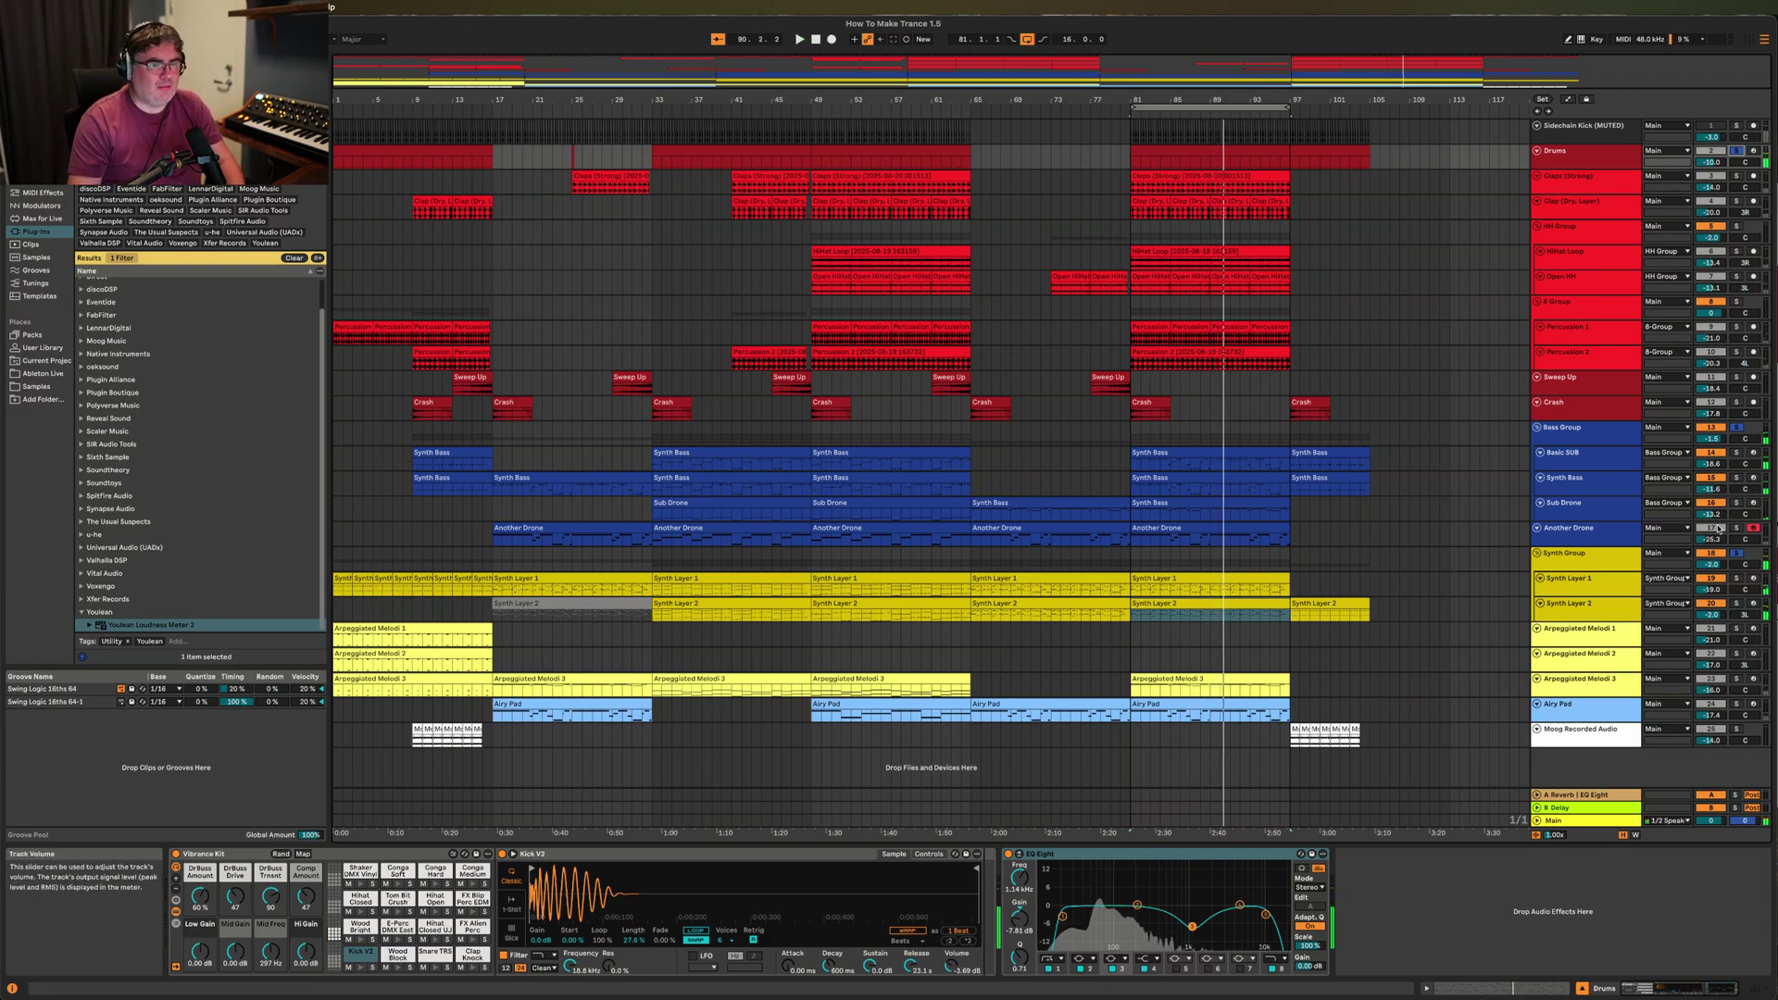
pyautogui.click(1737, 428)
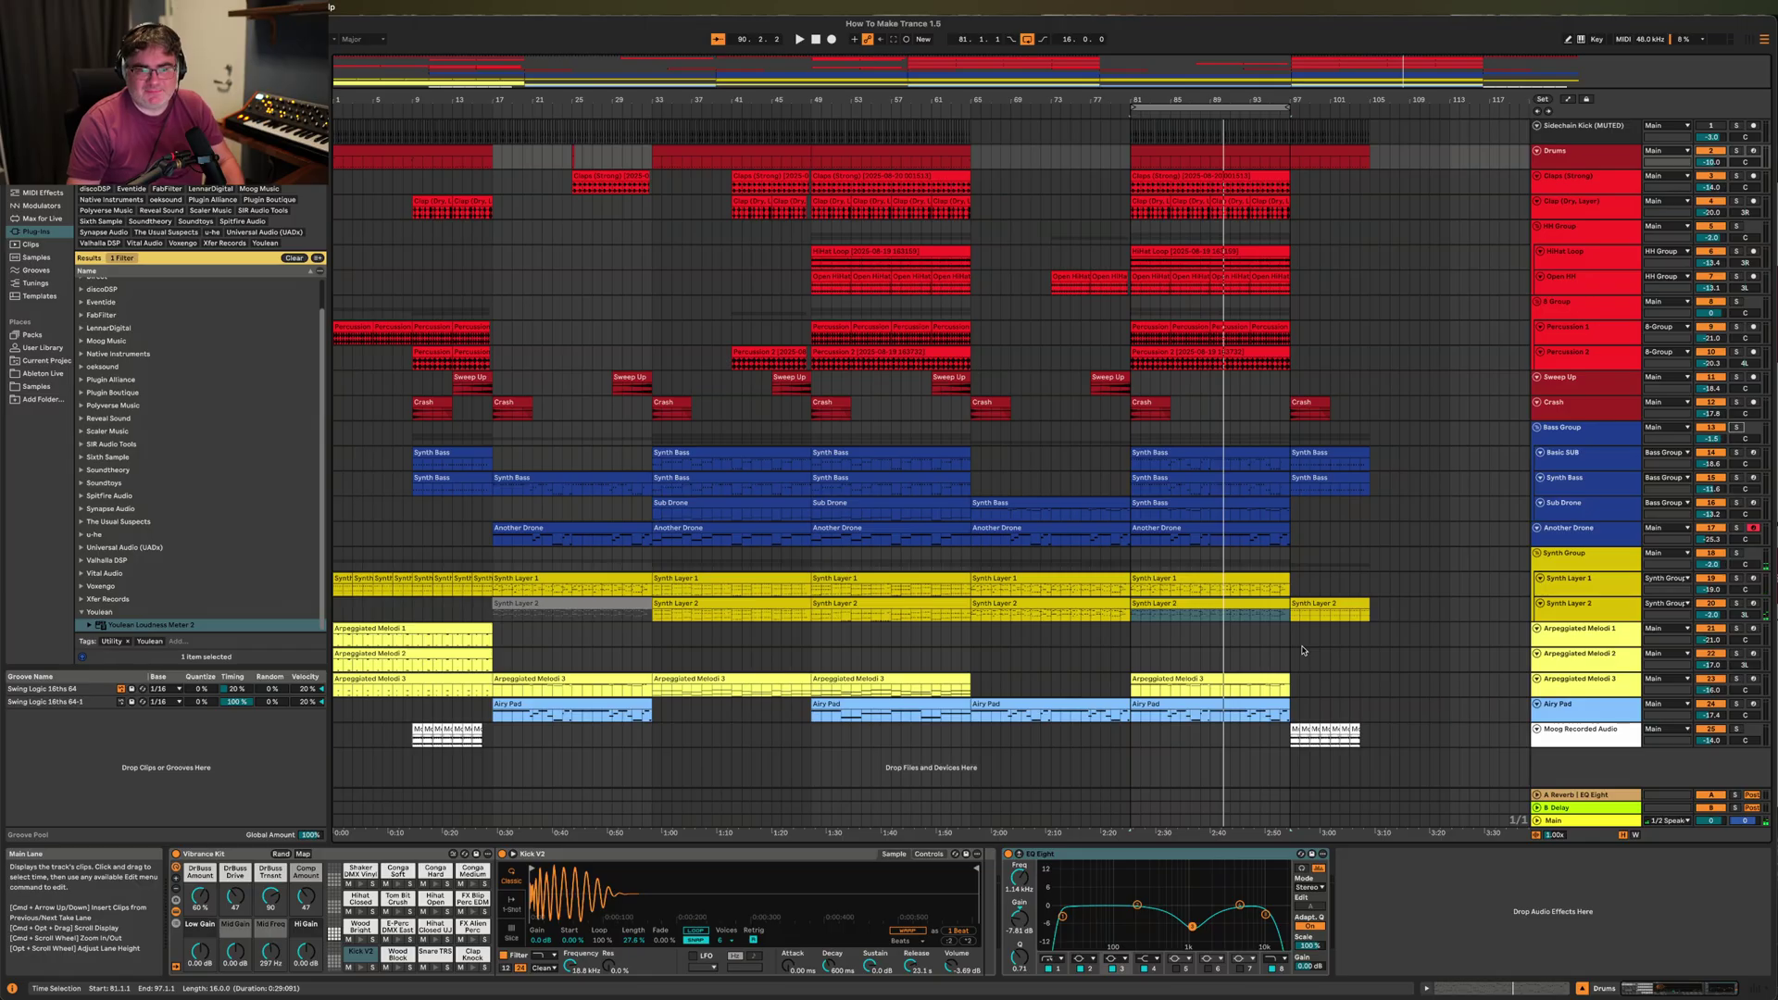
pyautogui.click(1563, 641)
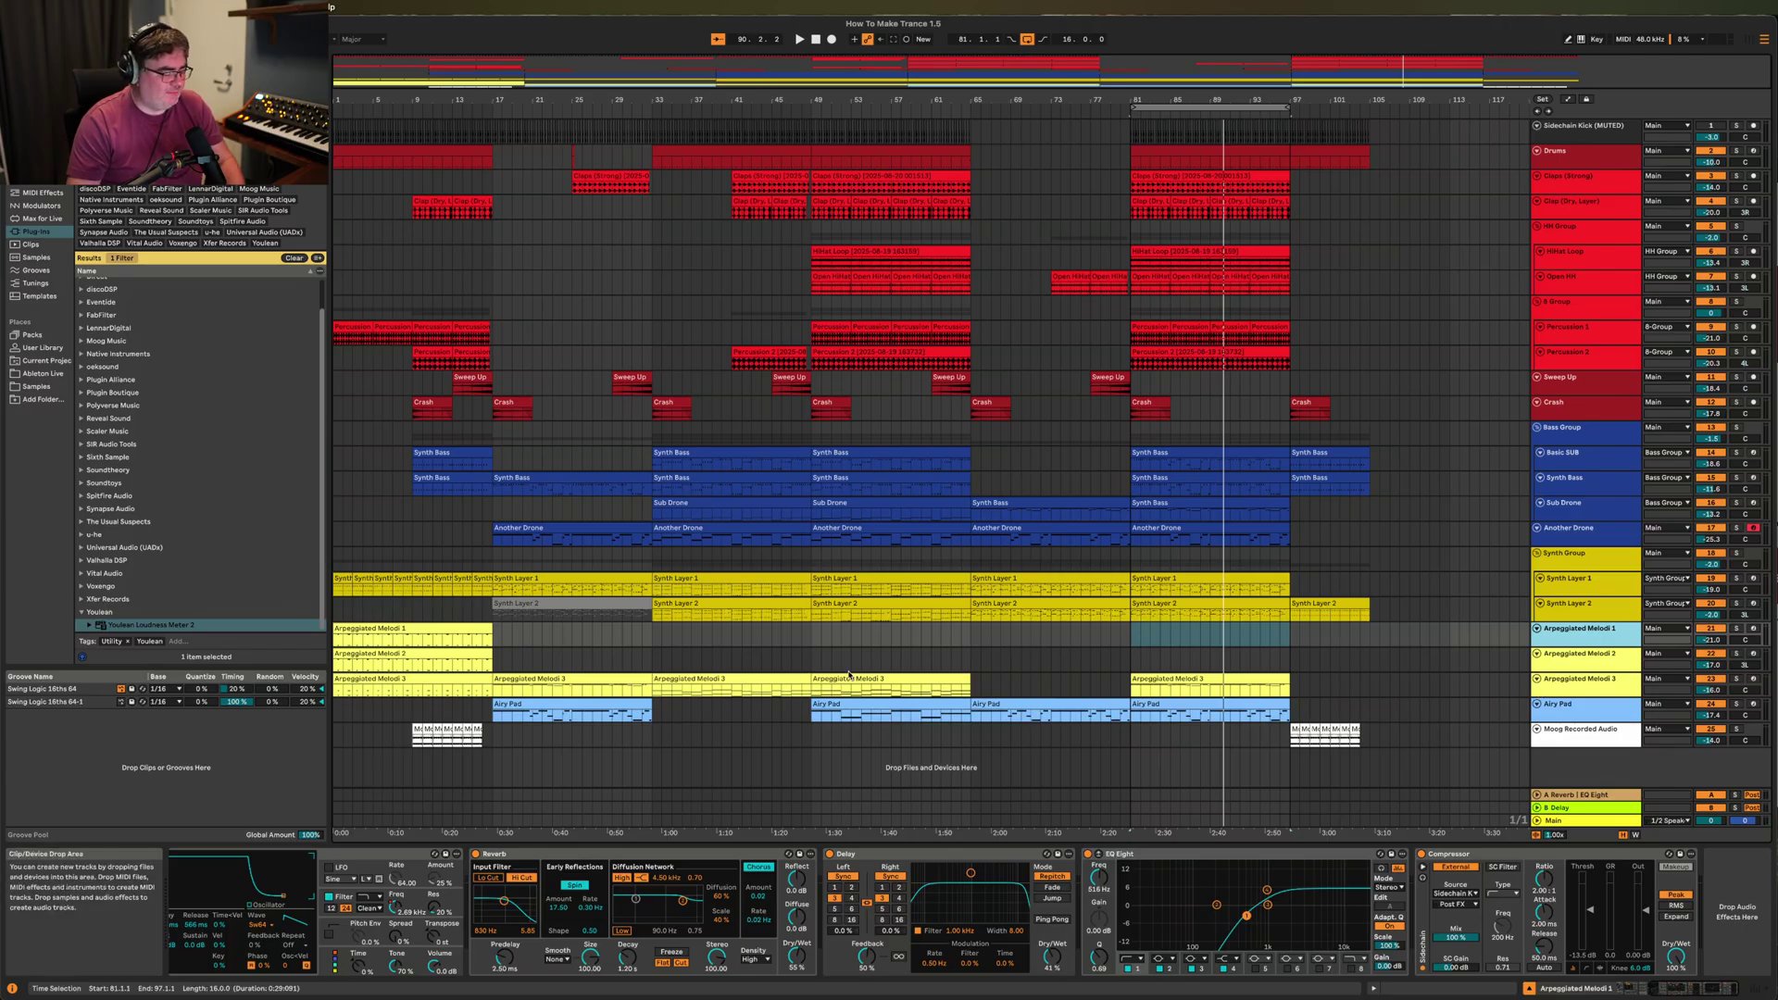
# Move the loop brace, solo Arpeggiated Melodi 3, and play from bar 81.
pyautogui.moveTo(1167, 108); pyautogui.dragTo(1218, 324)
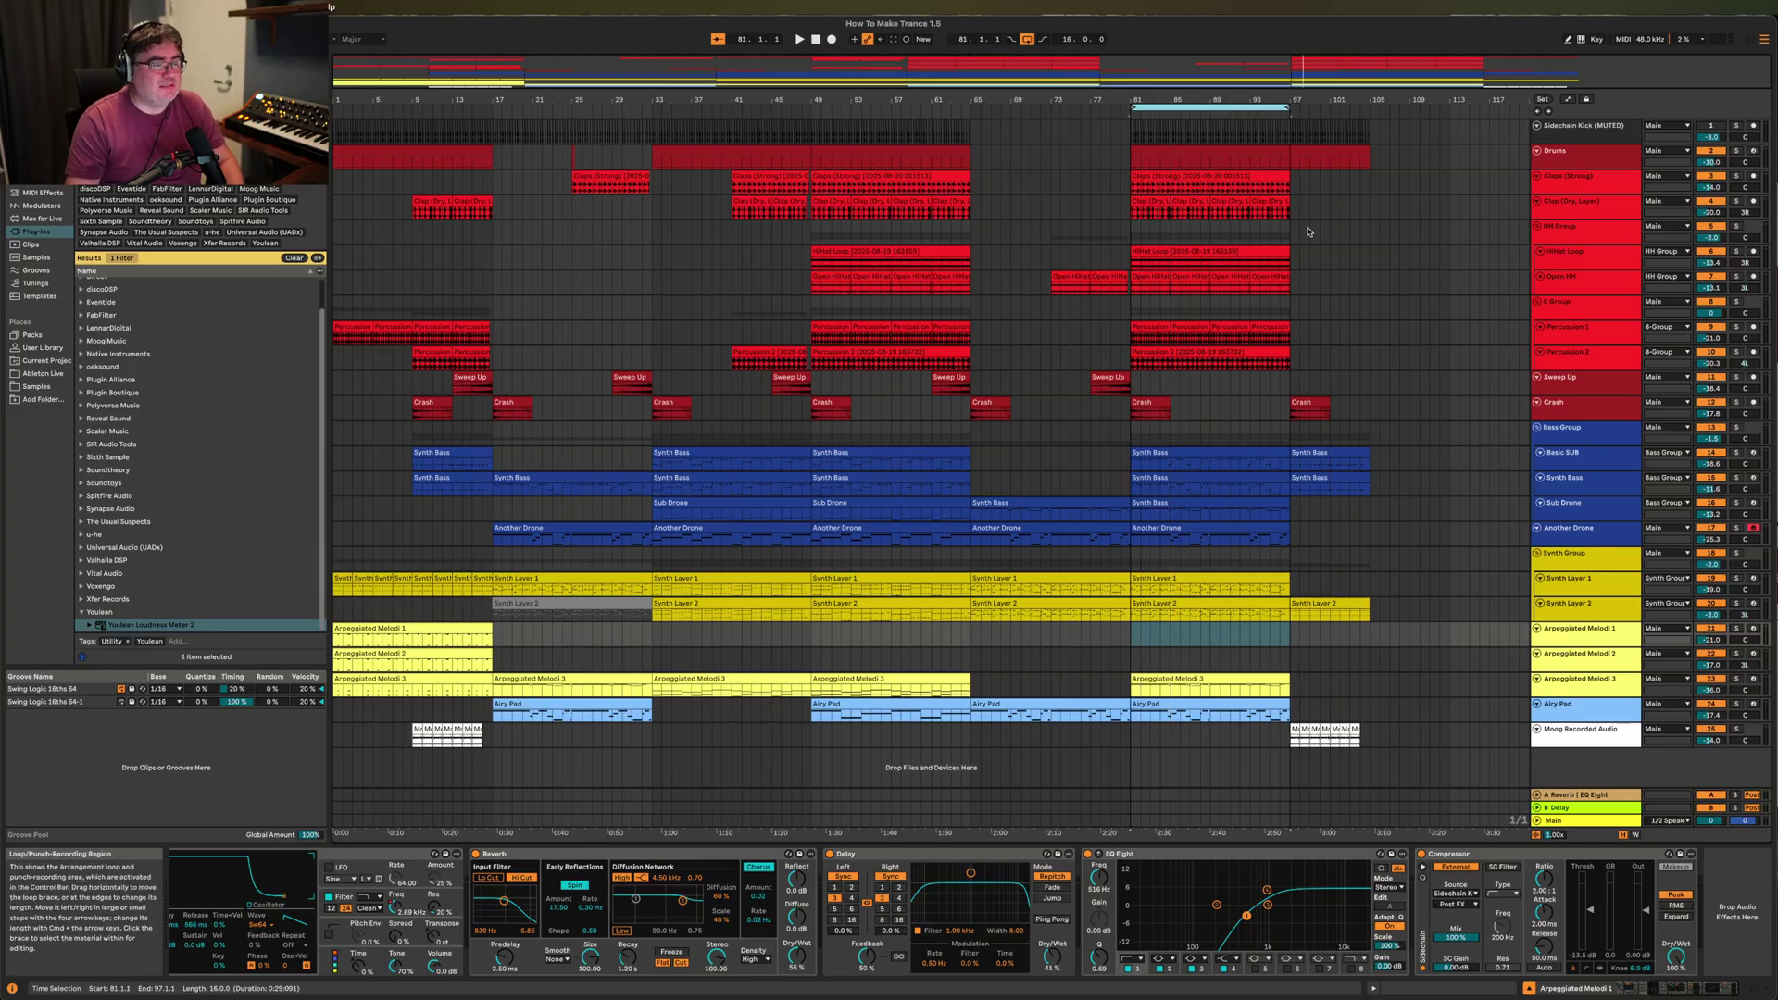
pyautogui.click(1735, 678)
pyautogui.press('space')
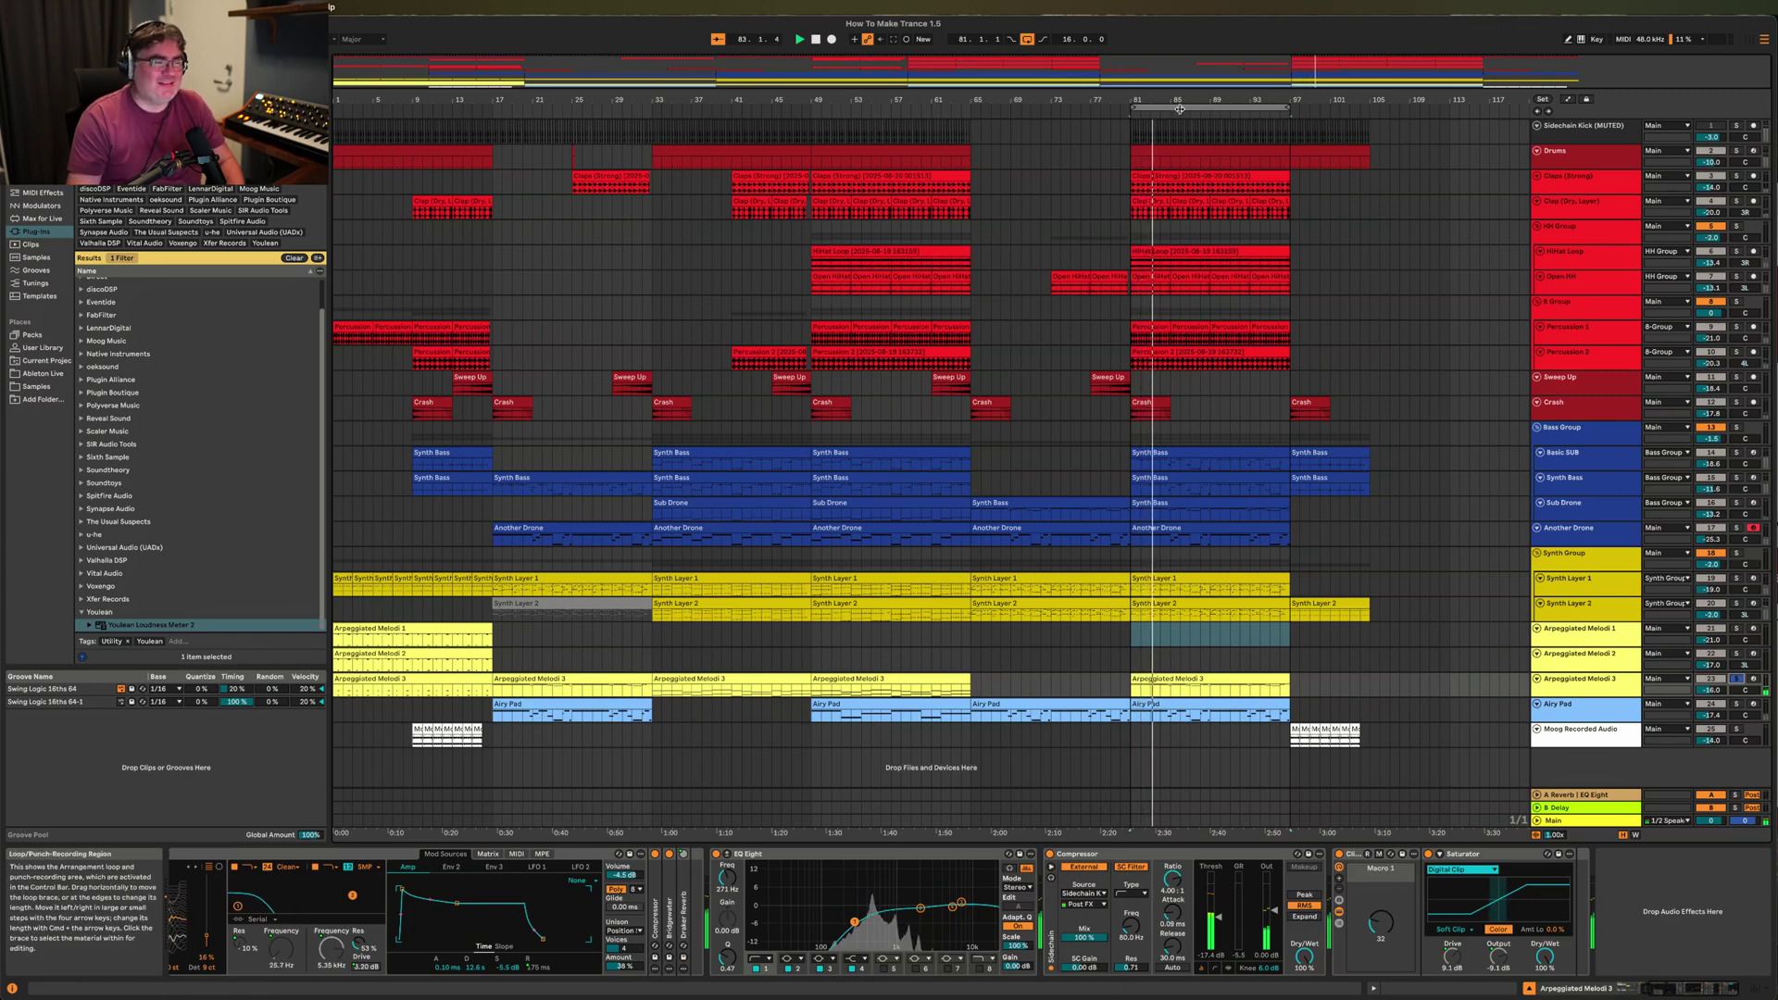
# Loop bars 49–65 and play, viewing the Synth Group and Arpeggiated Melodi 3 chains.
pyautogui.click(1182, 108)
pyautogui.moveTo(1182, 107); pyautogui.dragTo(854, 168)
pyautogui.press('space')
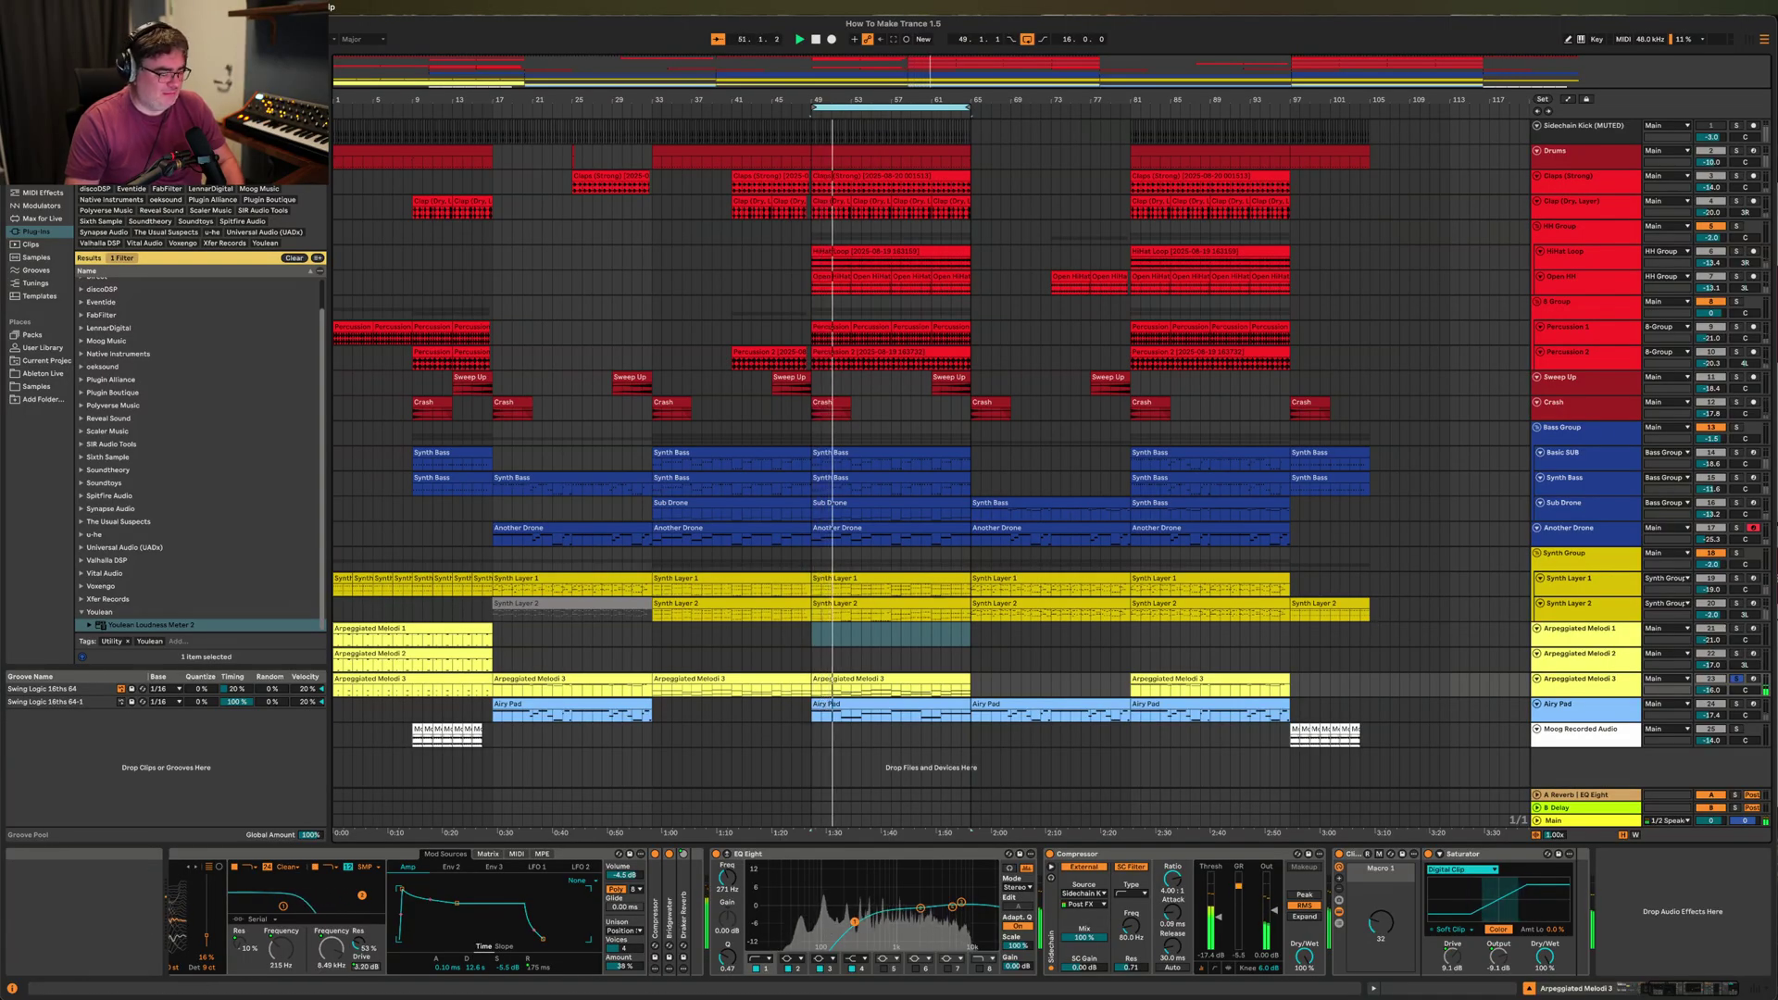
pyautogui.click(1736, 555)
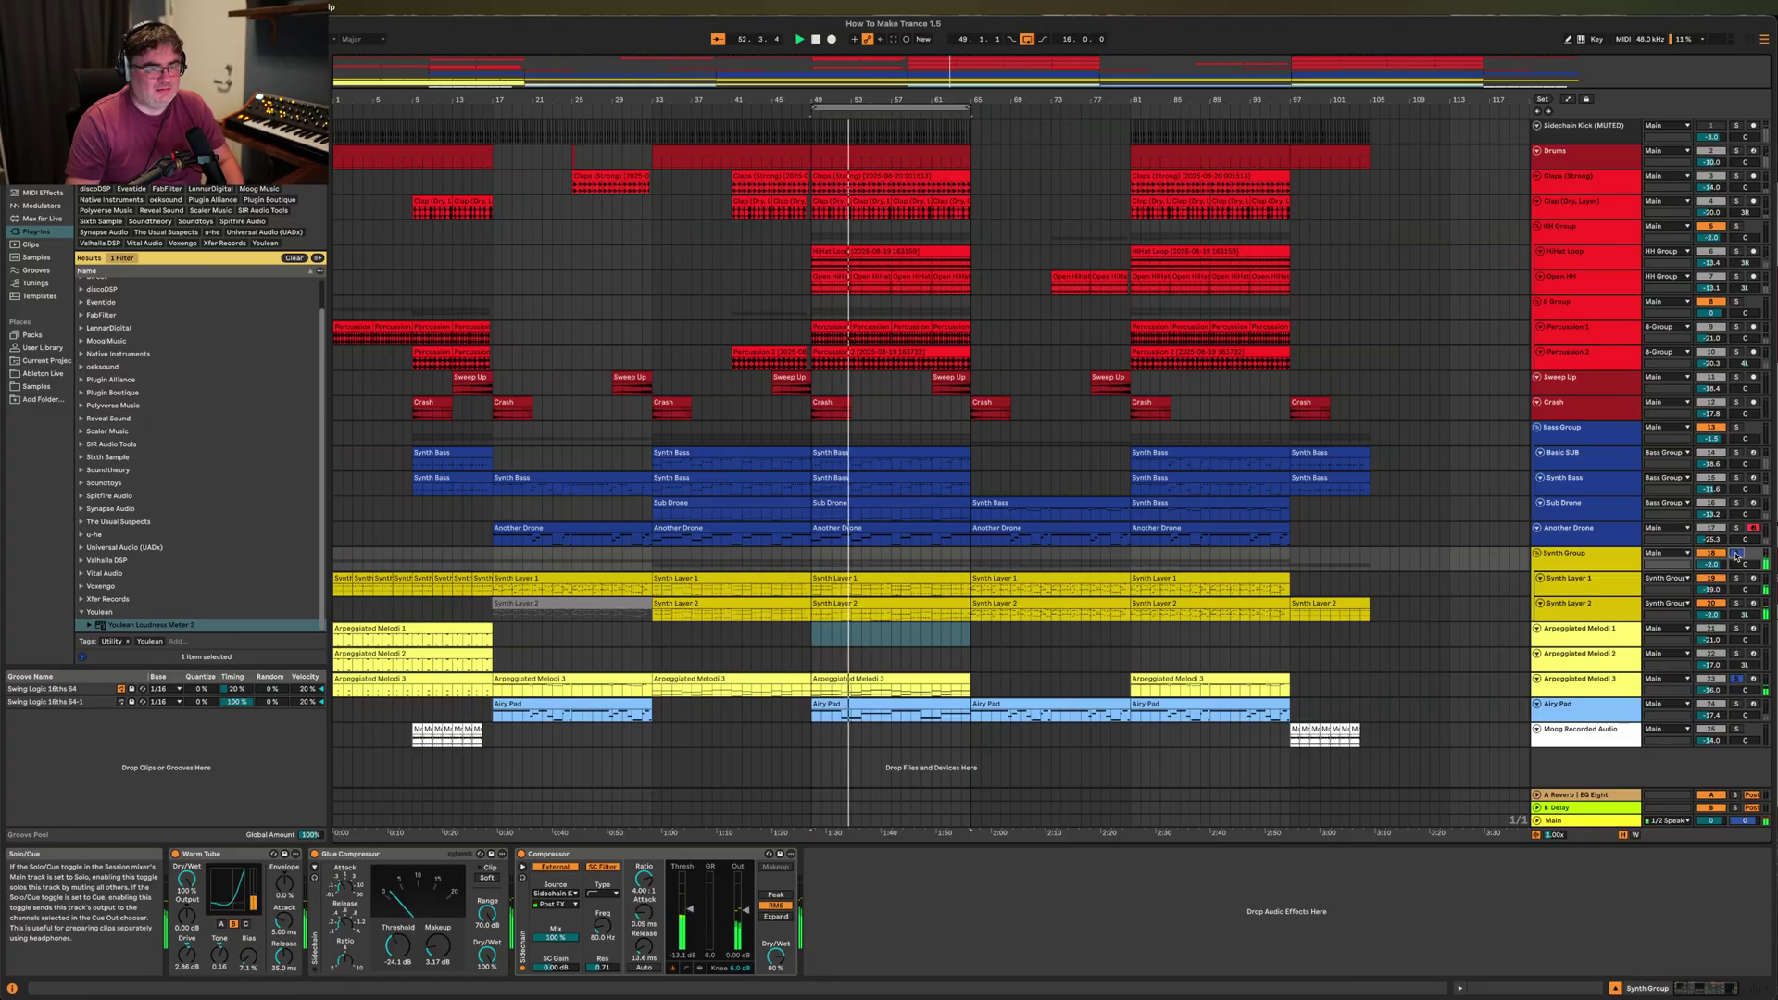
pyautogui.click(1597, 691)
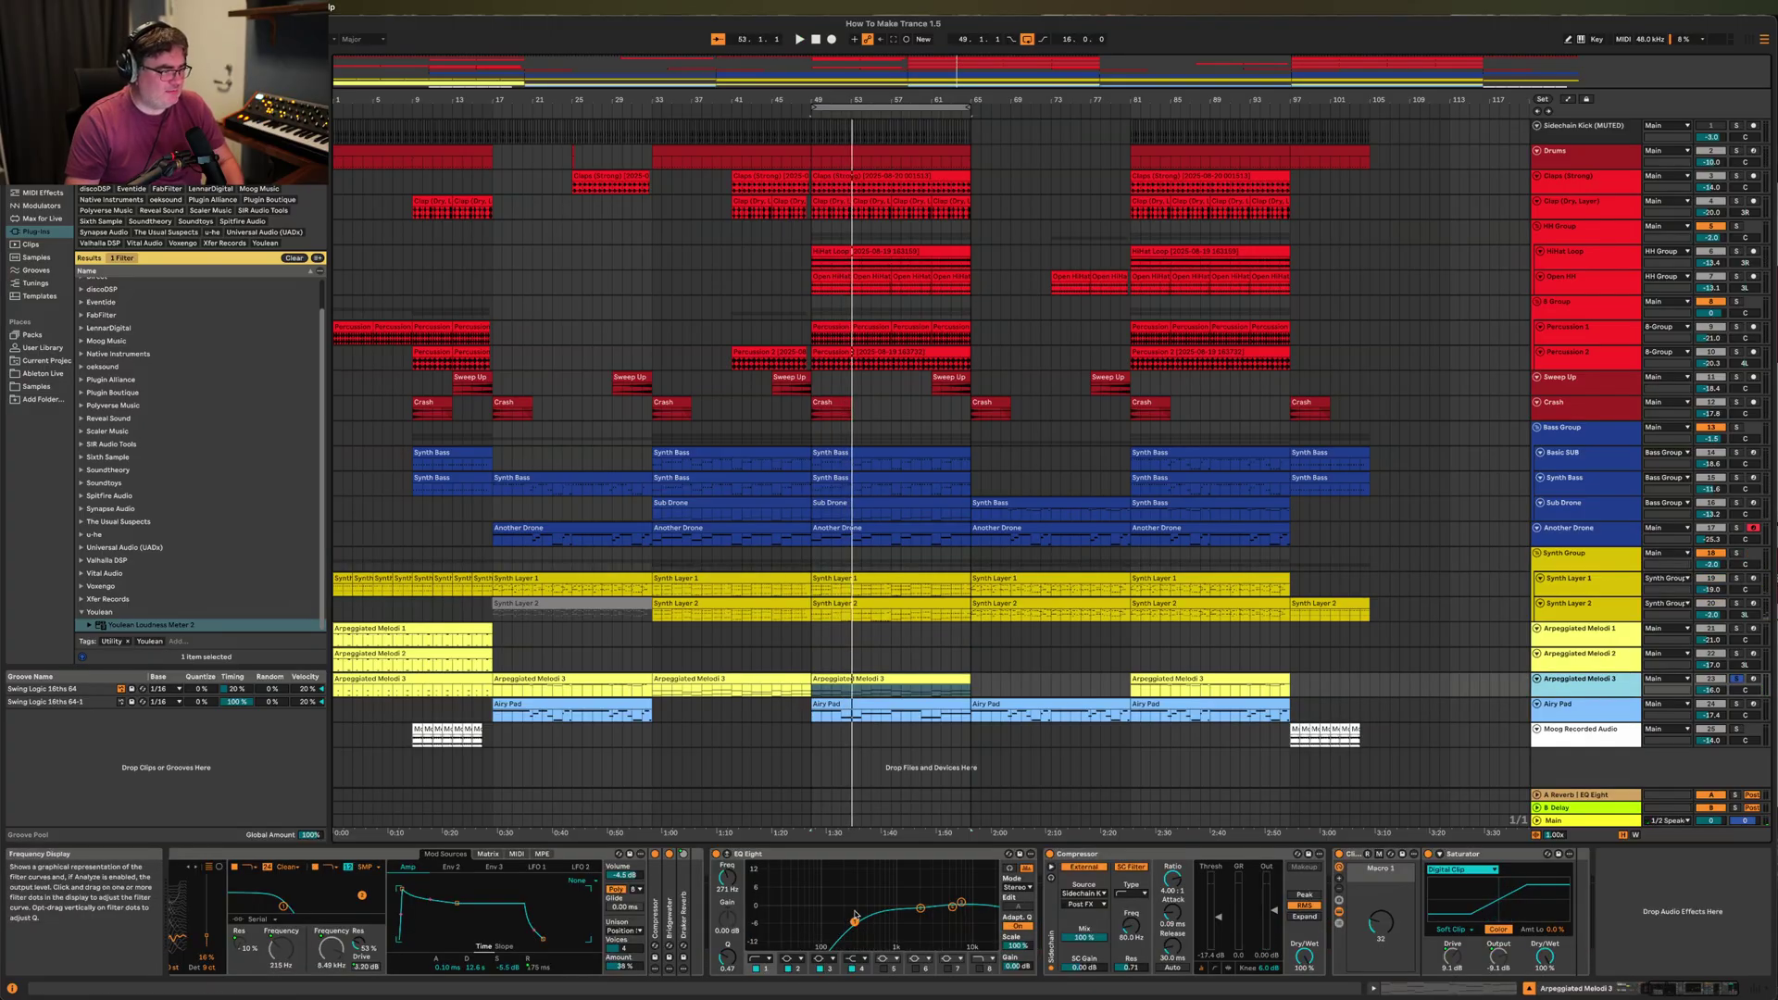
pyautogui.press('space')
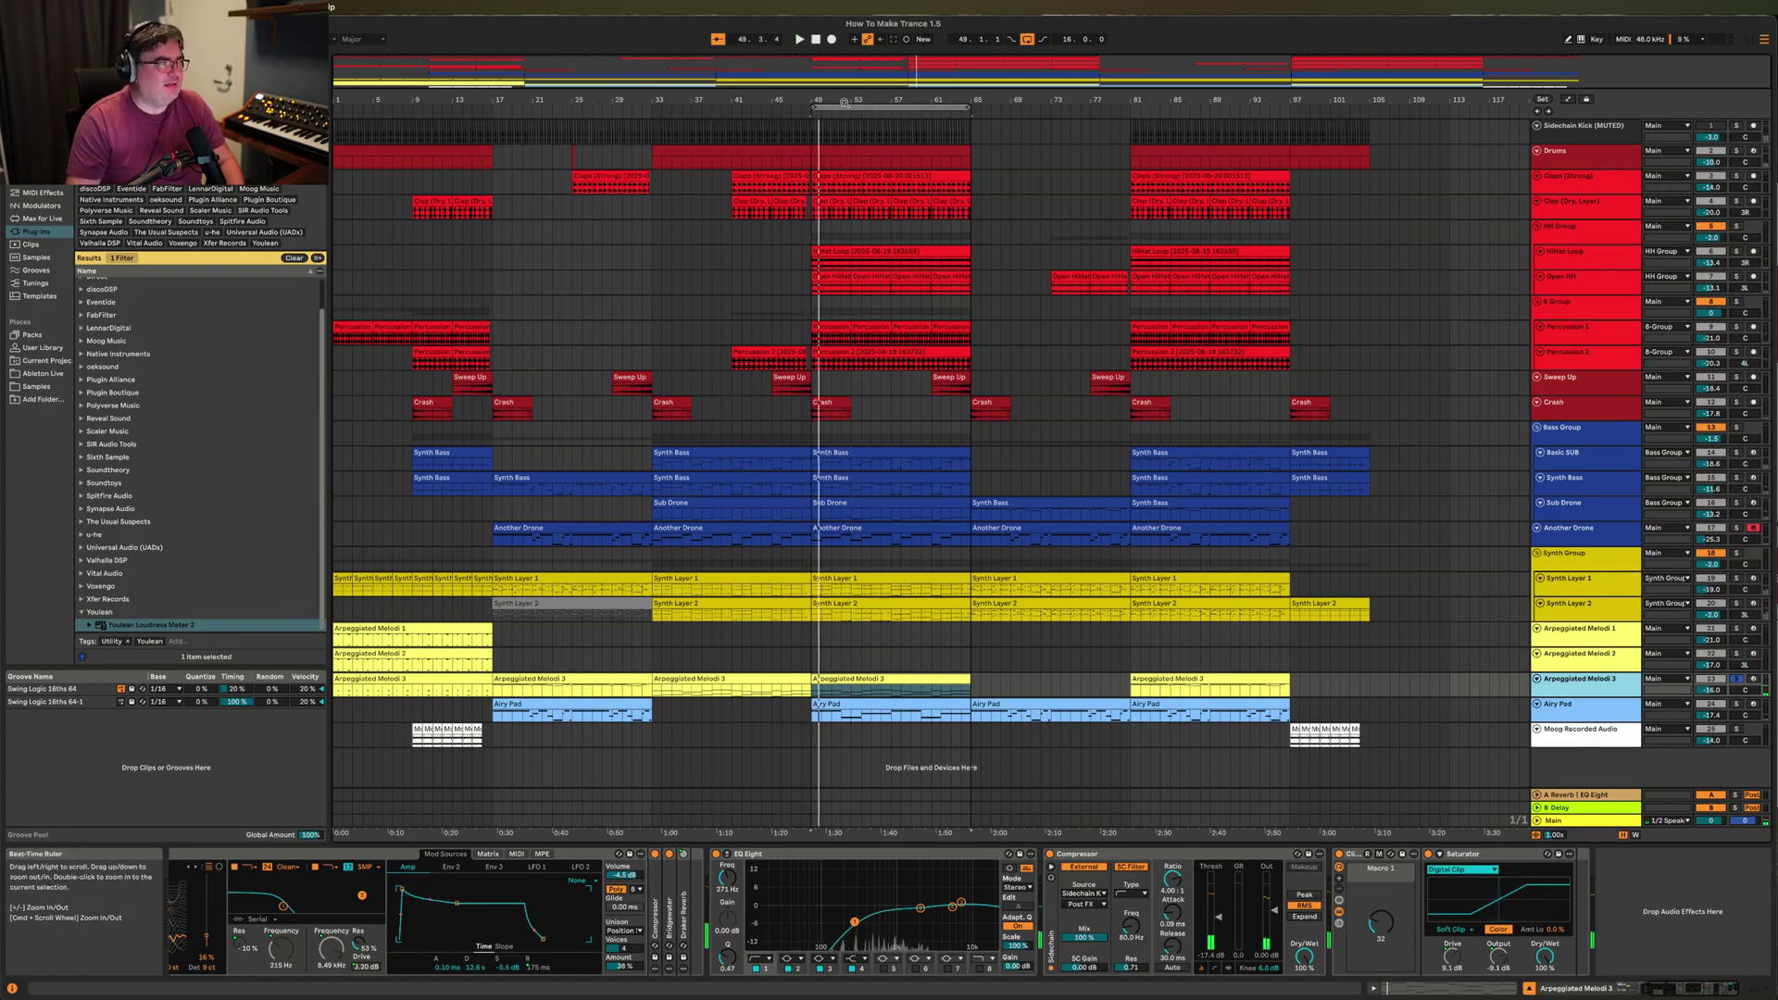
# Move the loop to bars 81–97 and show the Airy Pad's pad synth, Warm Reverb Long and EQ Eight.
pyautogui.press('Home')
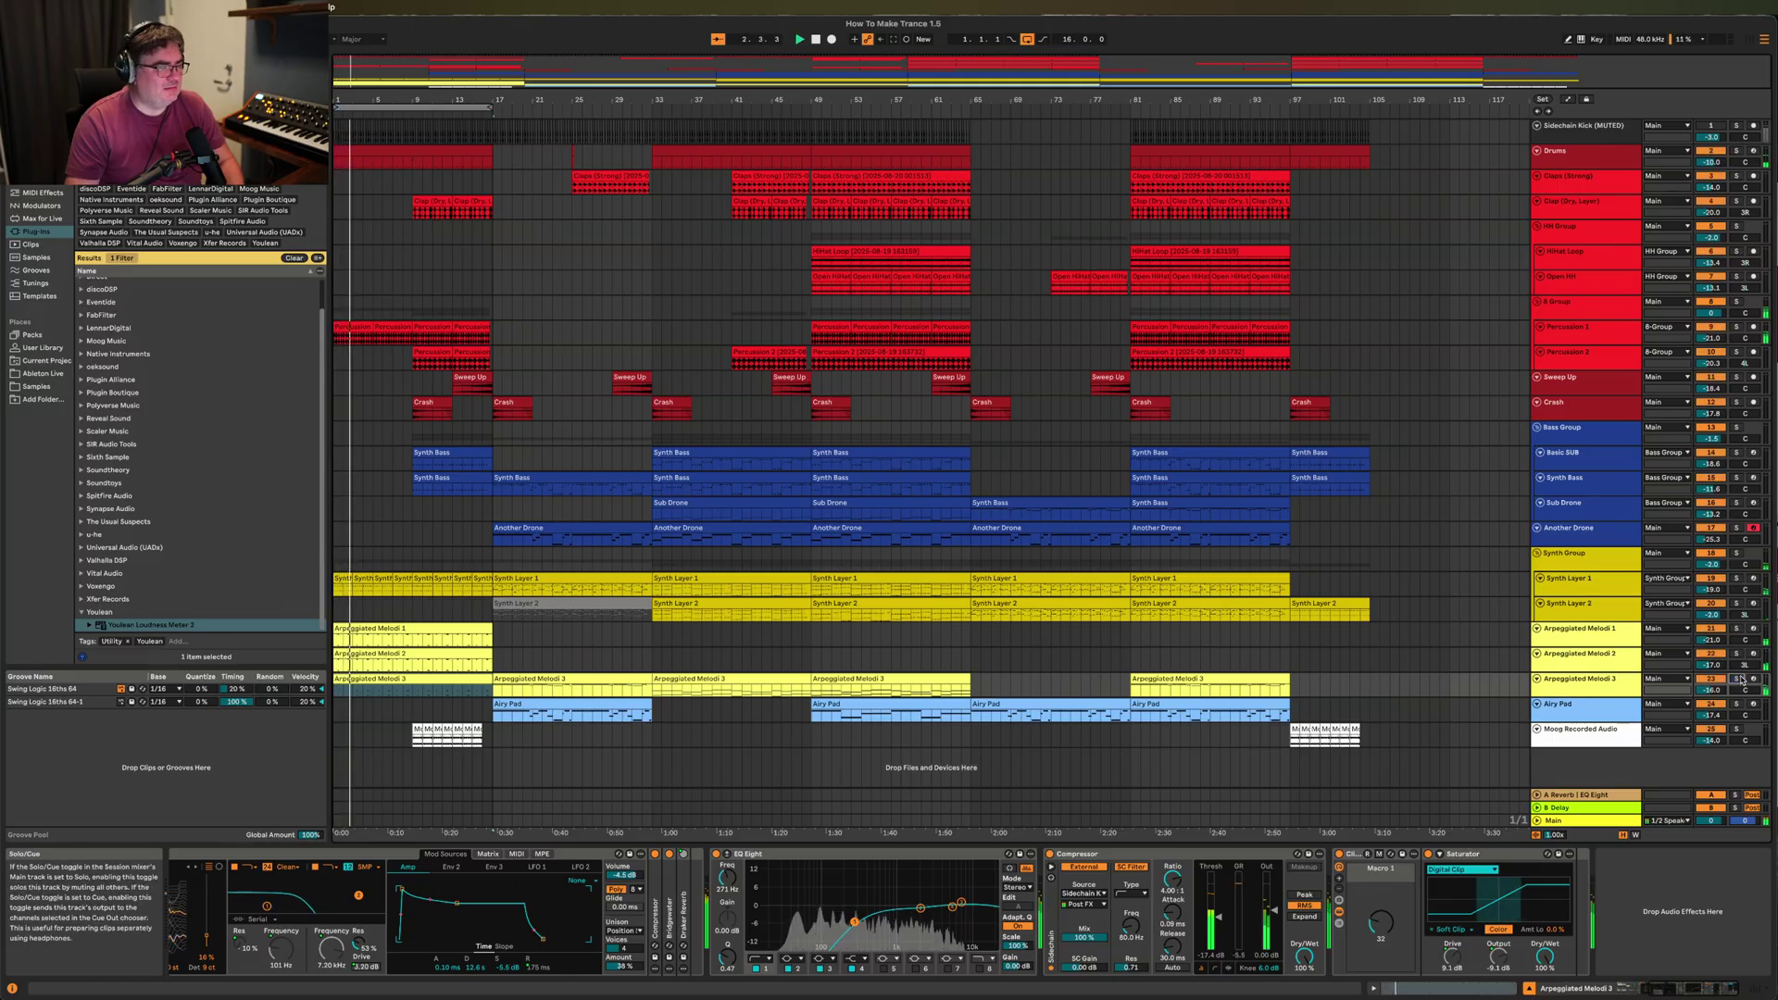
pyautogui.moveTo(359, 108); pyautogui.dragTo(1150, 302)
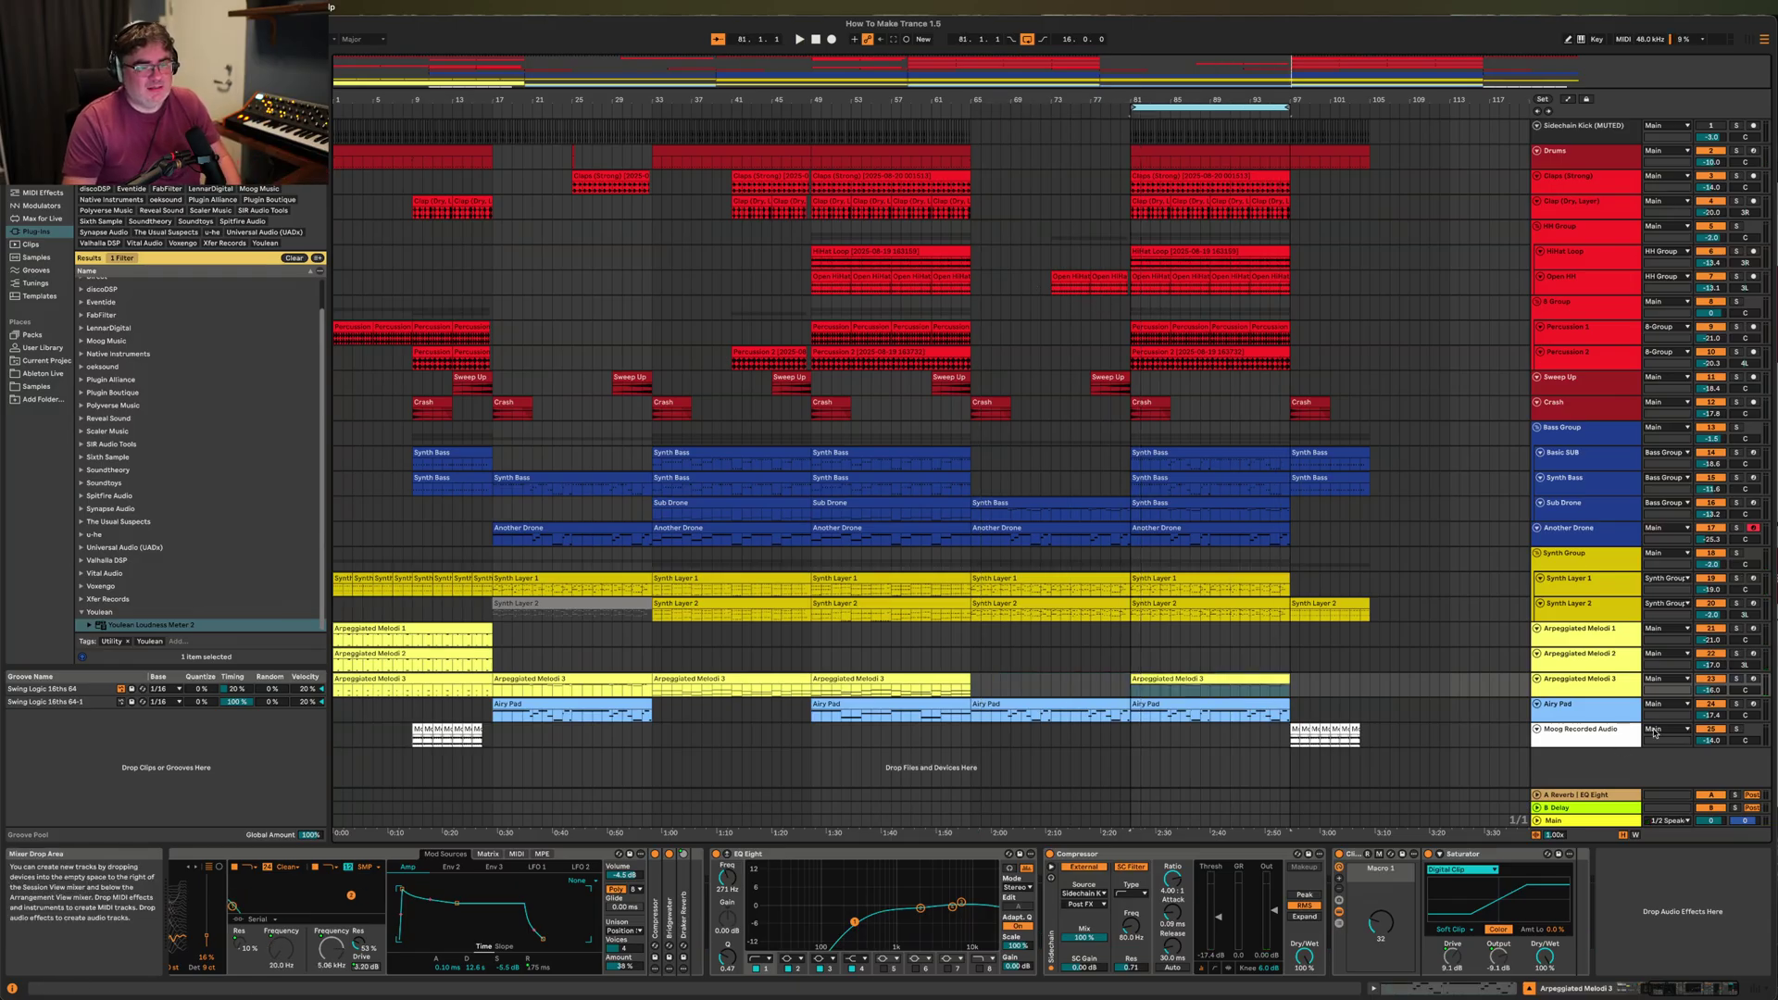
pyautogui.click(1728, 715)
pyautogui.click(1569, 712)
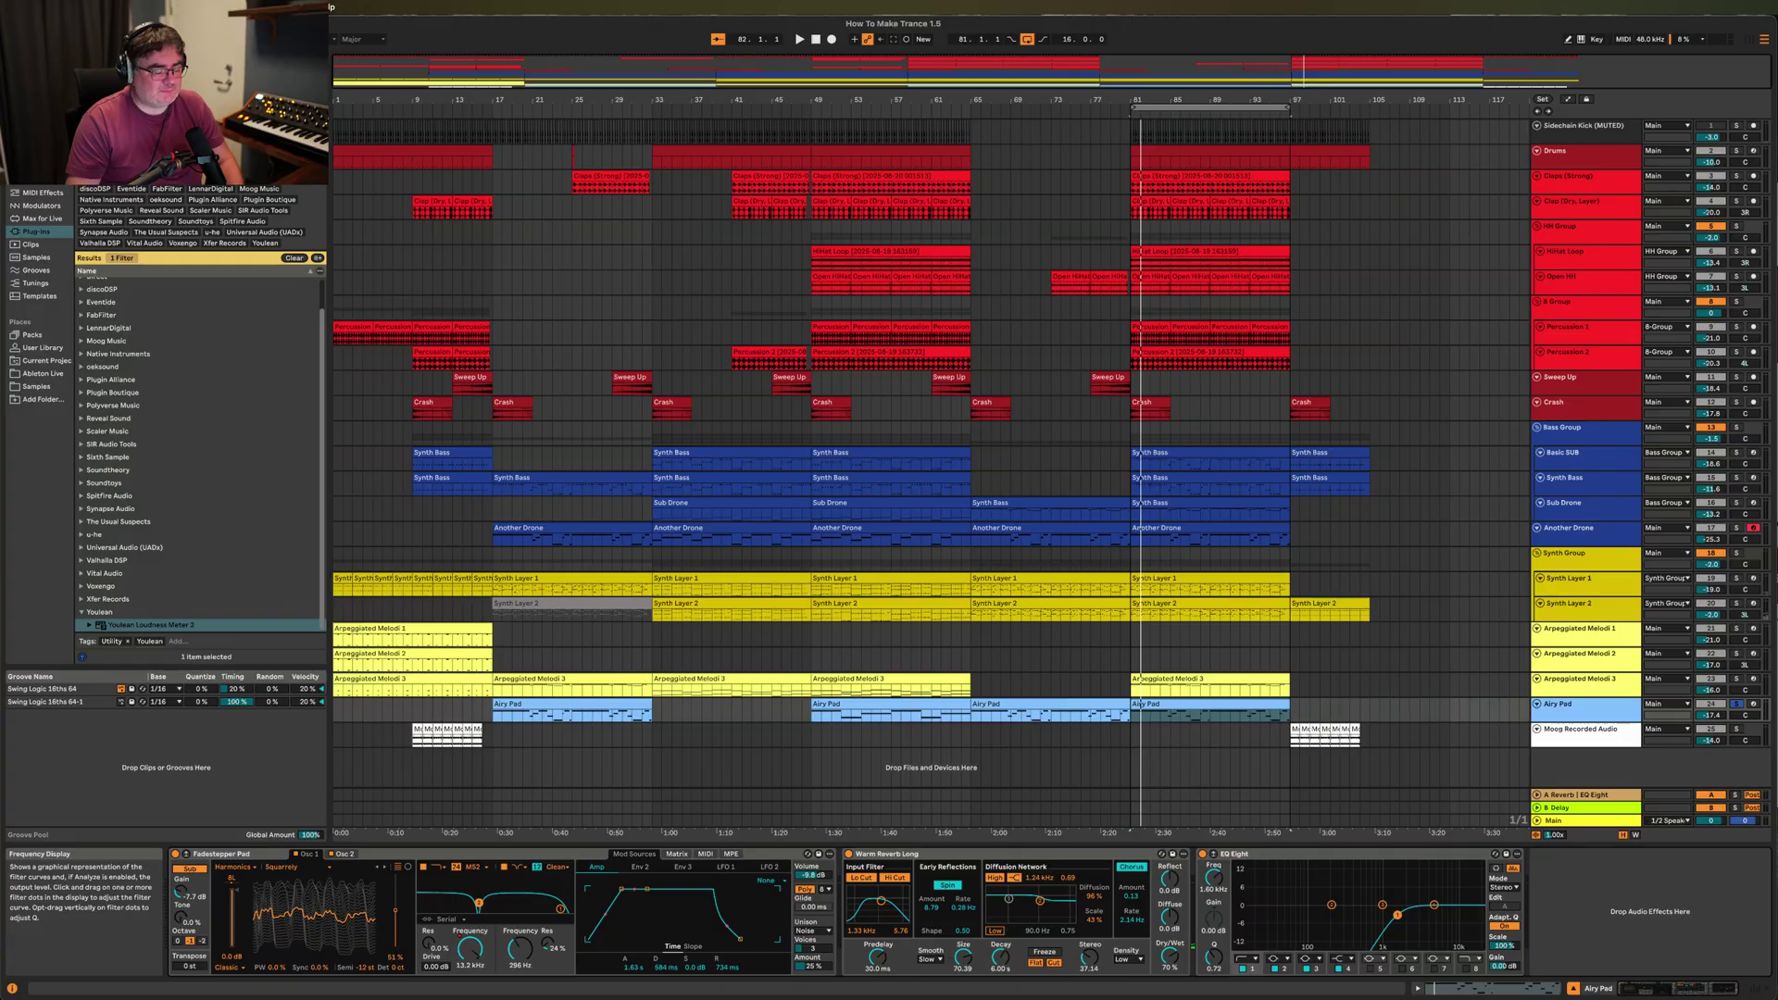
# Play, toggle the Airy Pad EQ Eight off and on, shift the loop to bars 65–81, and show Main.
pyautogui.press('space')
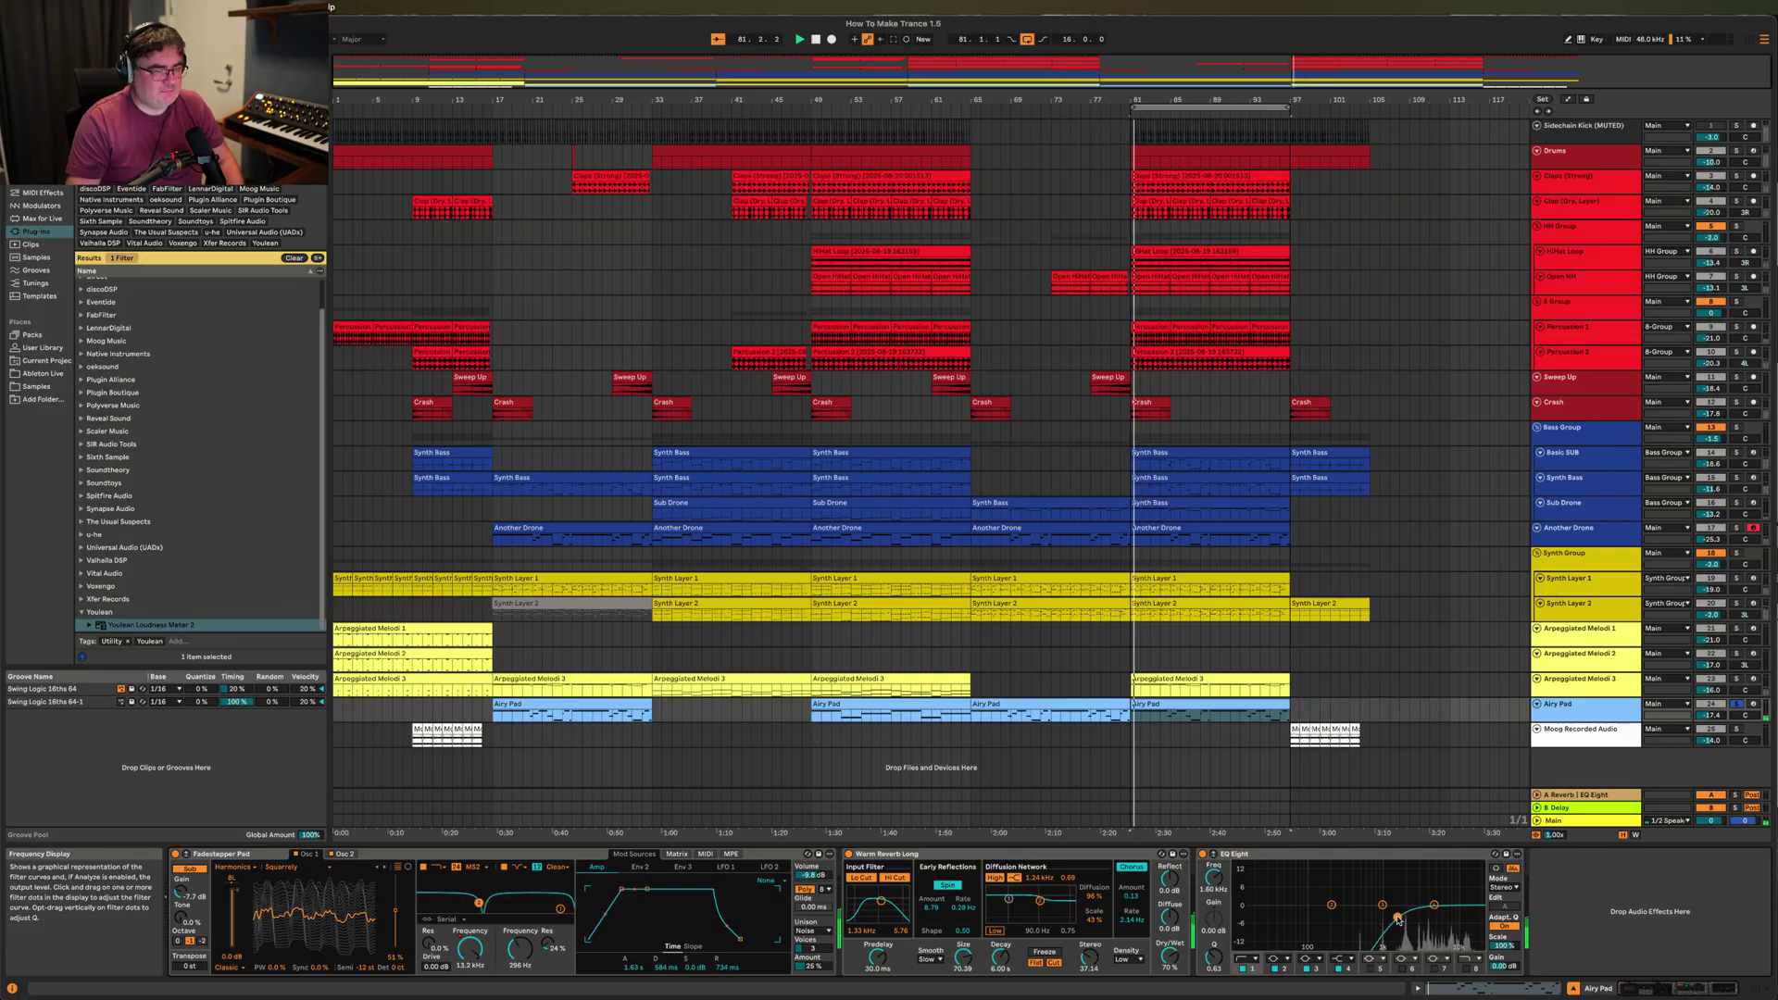
pyautogui.click(1202, 855)
pyautogui.click(1203, 855)
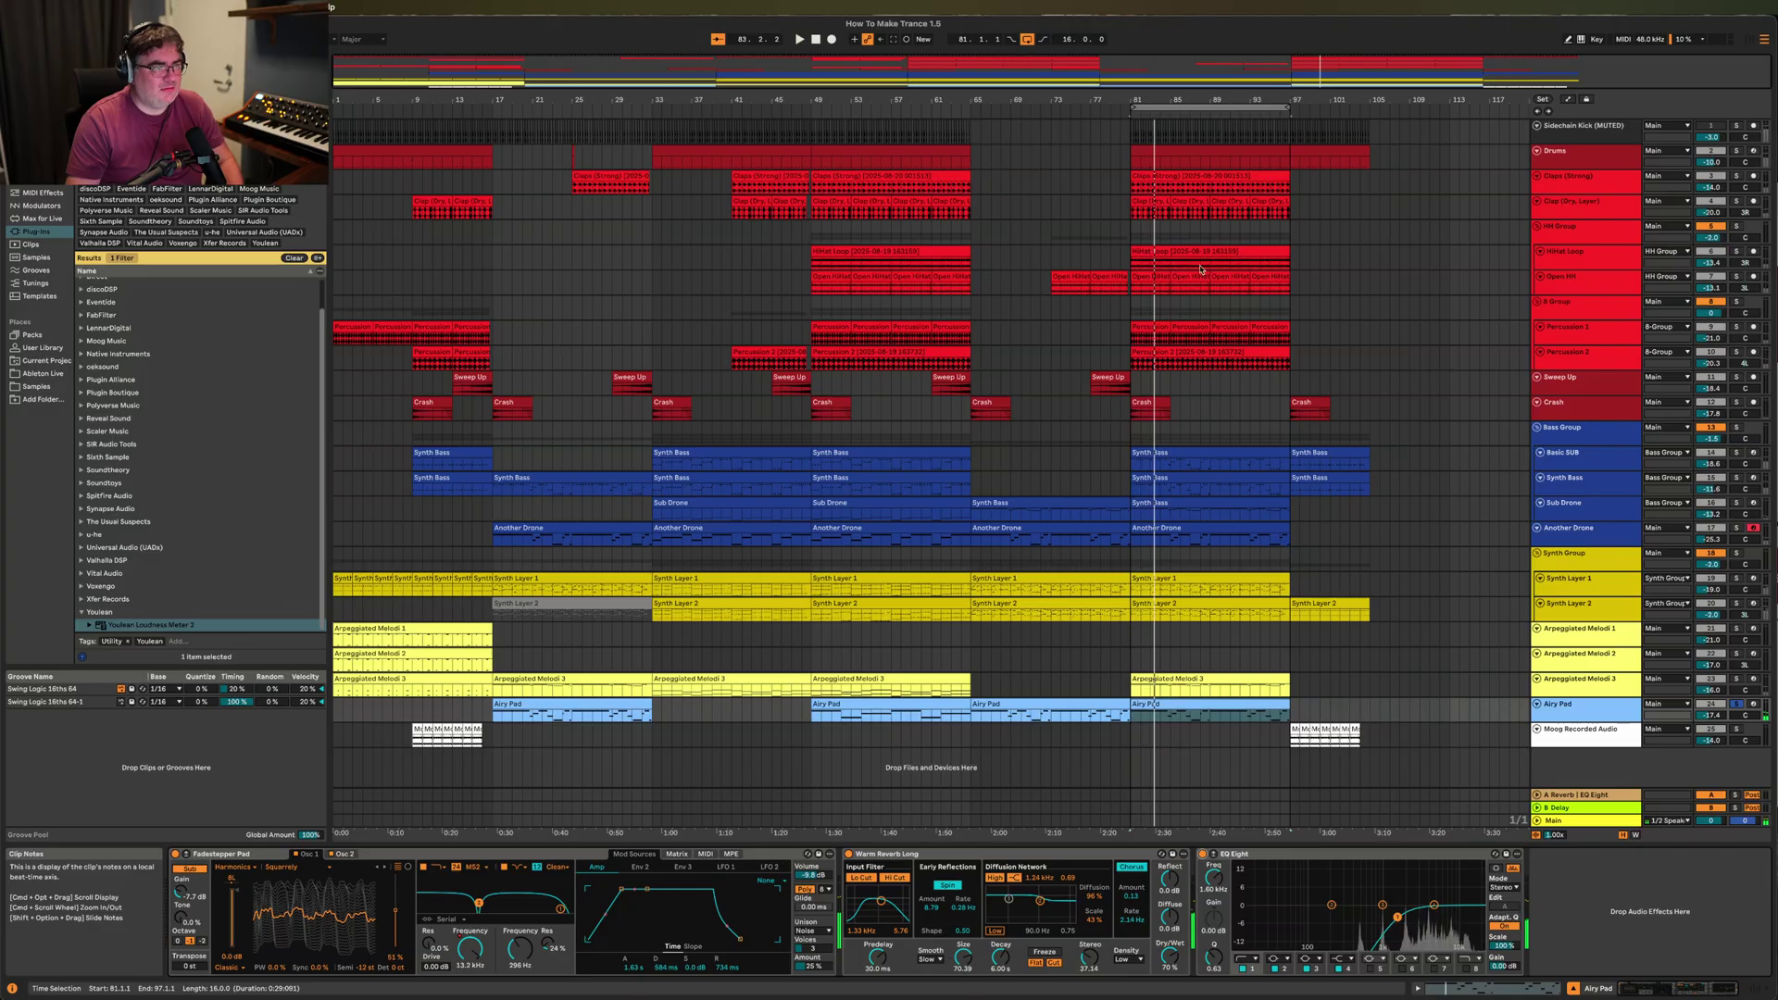
pyautogui.moveTo(1171, 109); pyautogui.dragTo(1060, 118)
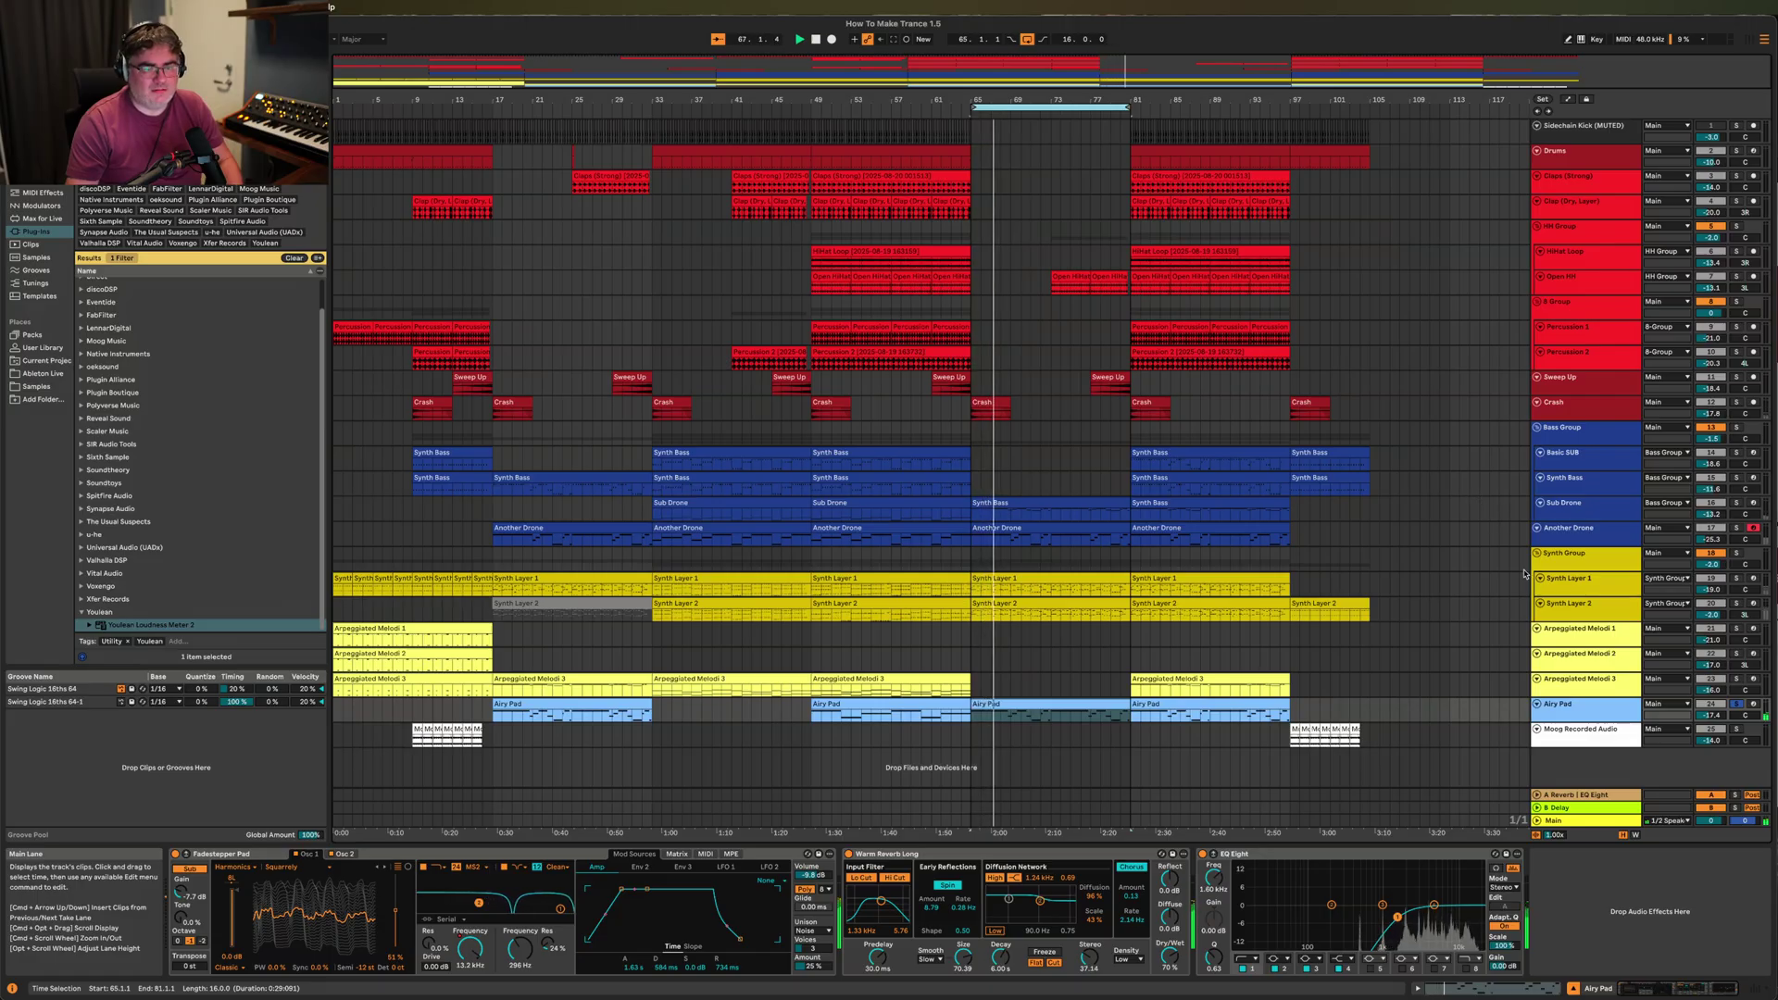
pyautogui.click(1565, 821)
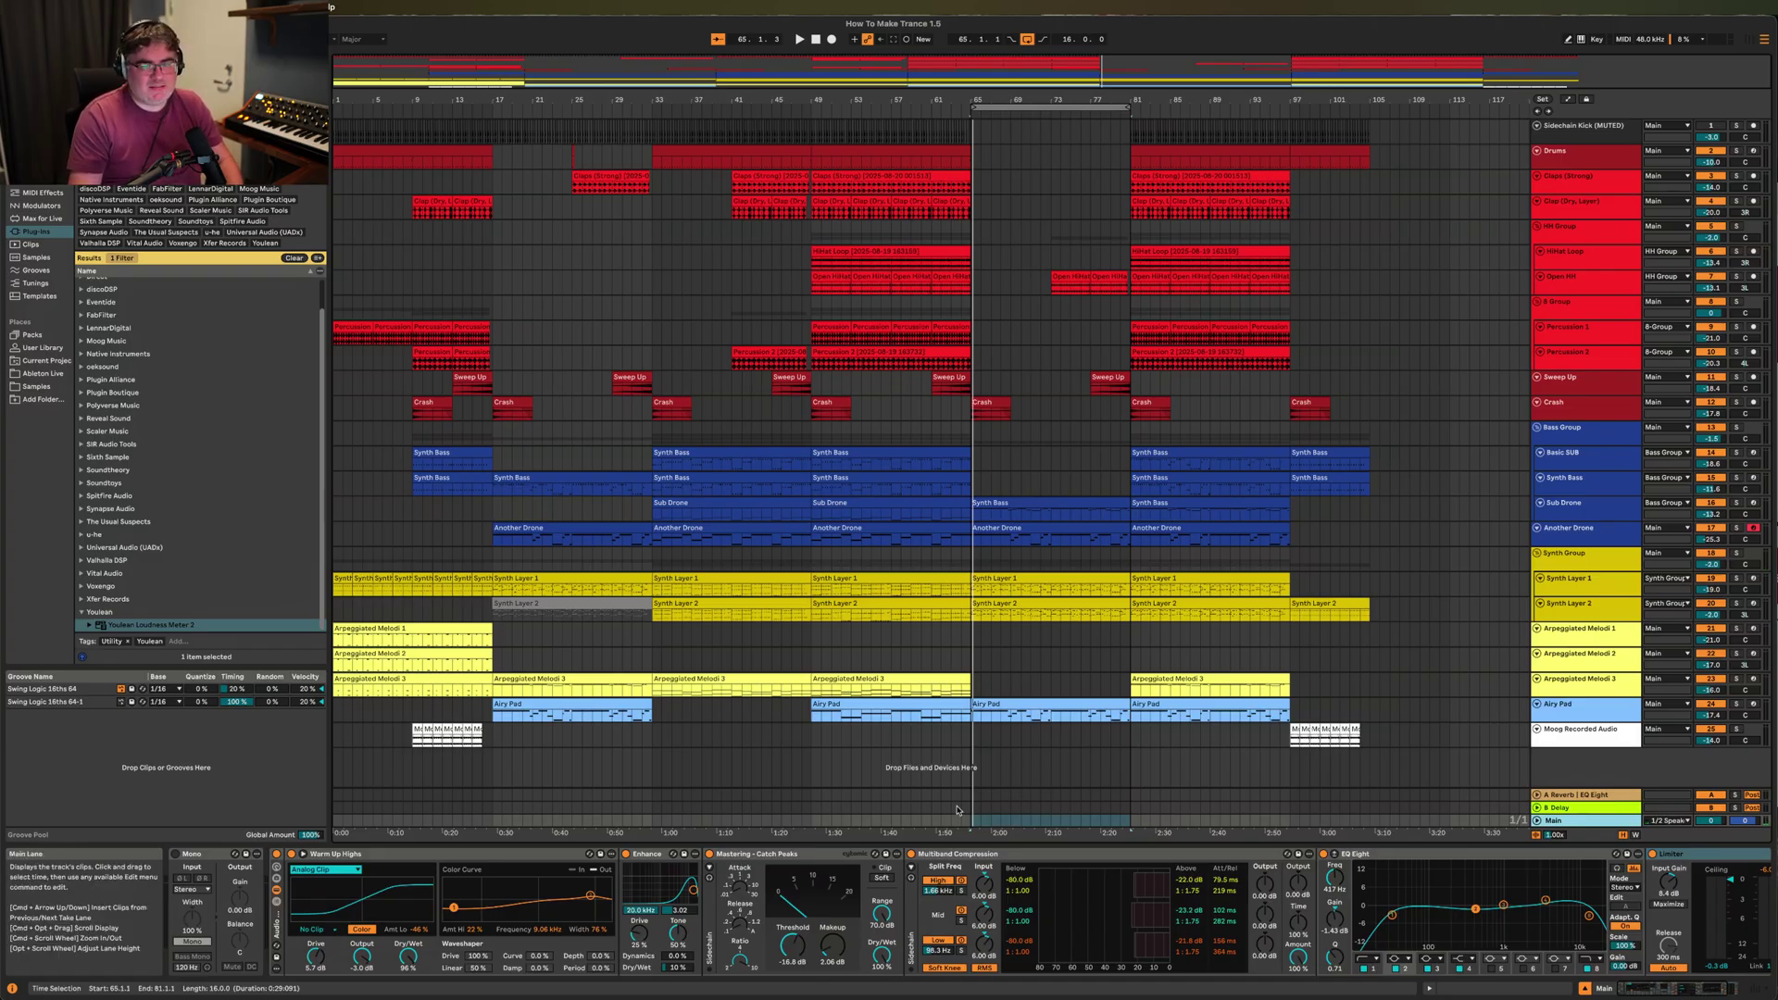
# Step through the master devices: Warm Up Highs, Catch Peaks, Multiband Compression, EQ Eight and Limiter.
pyautogui.click(391, 888)
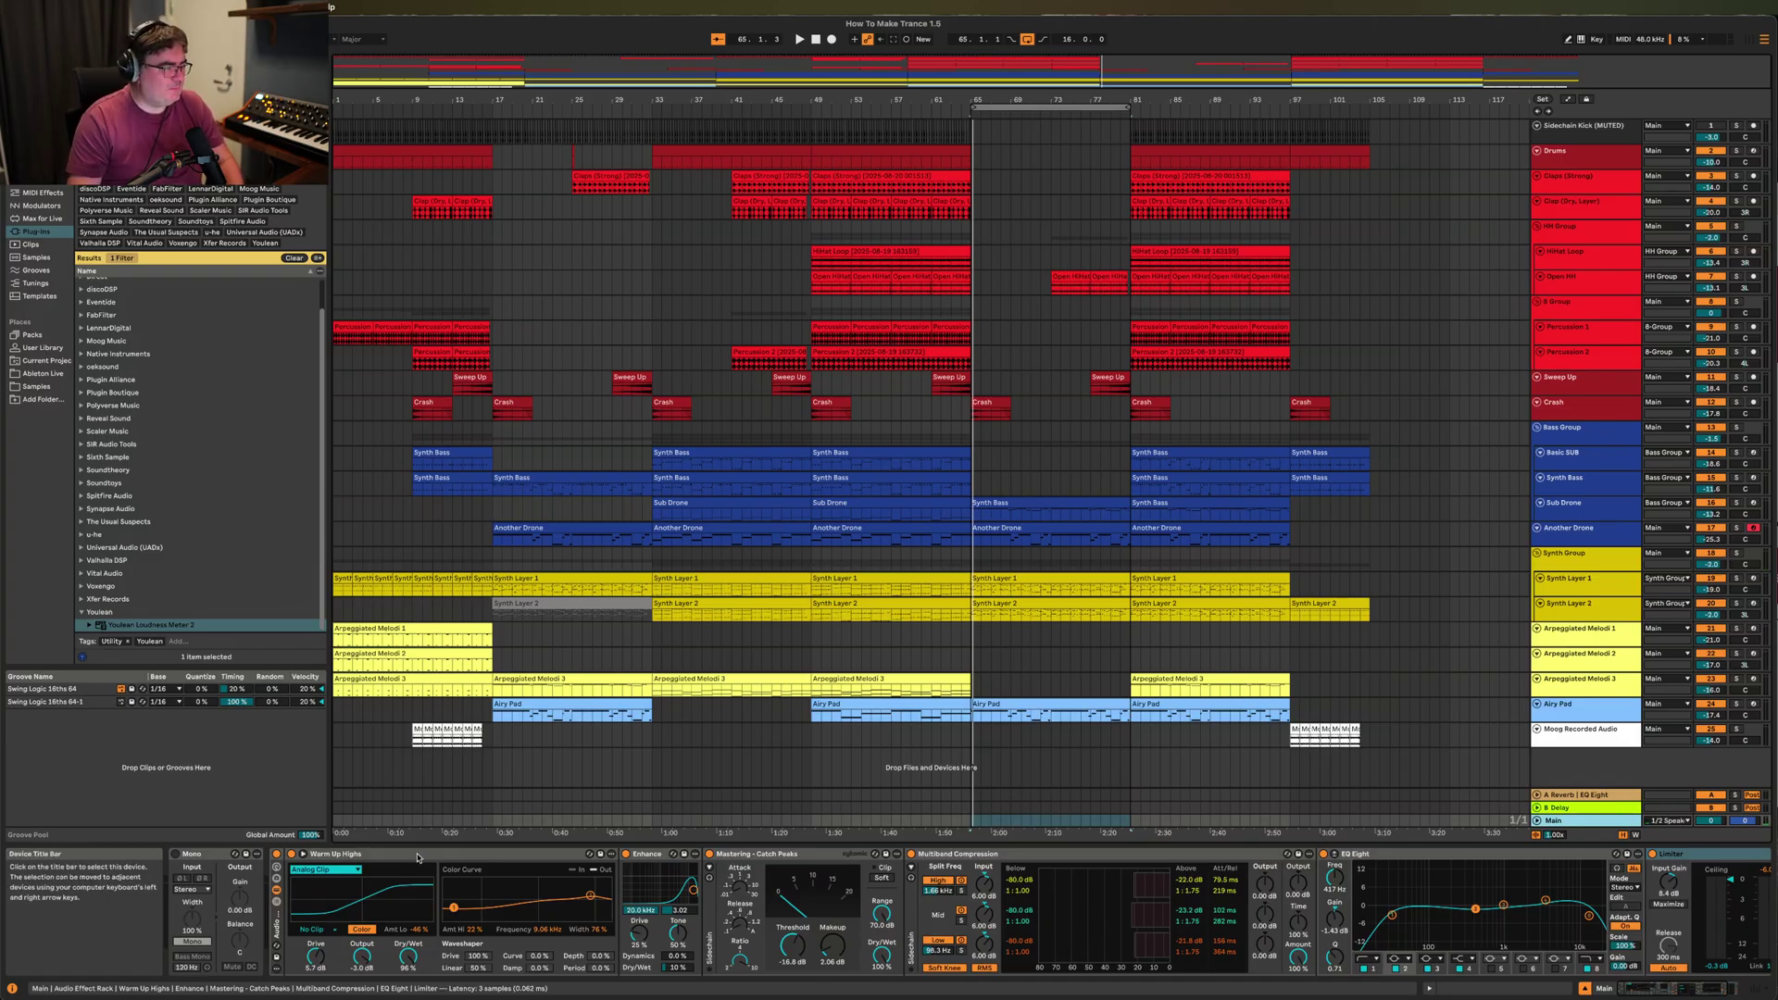
pyautogui.click(831, 858)
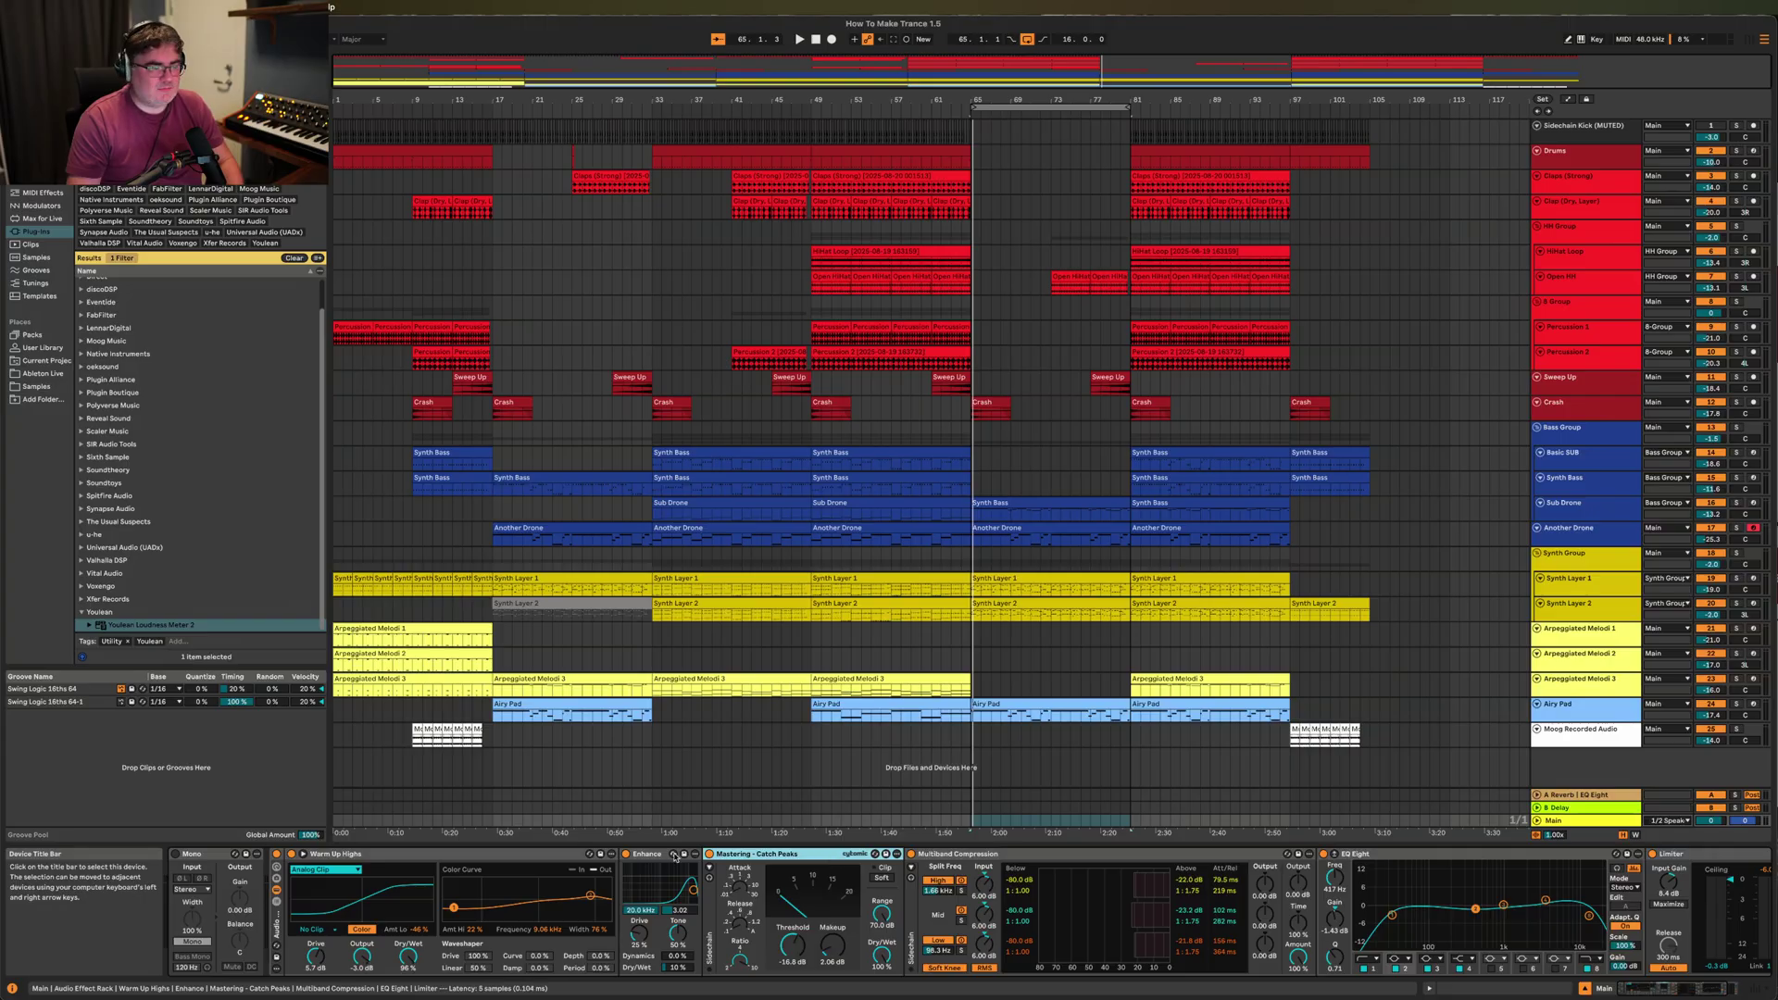
pyautogui.click(1044, 853)
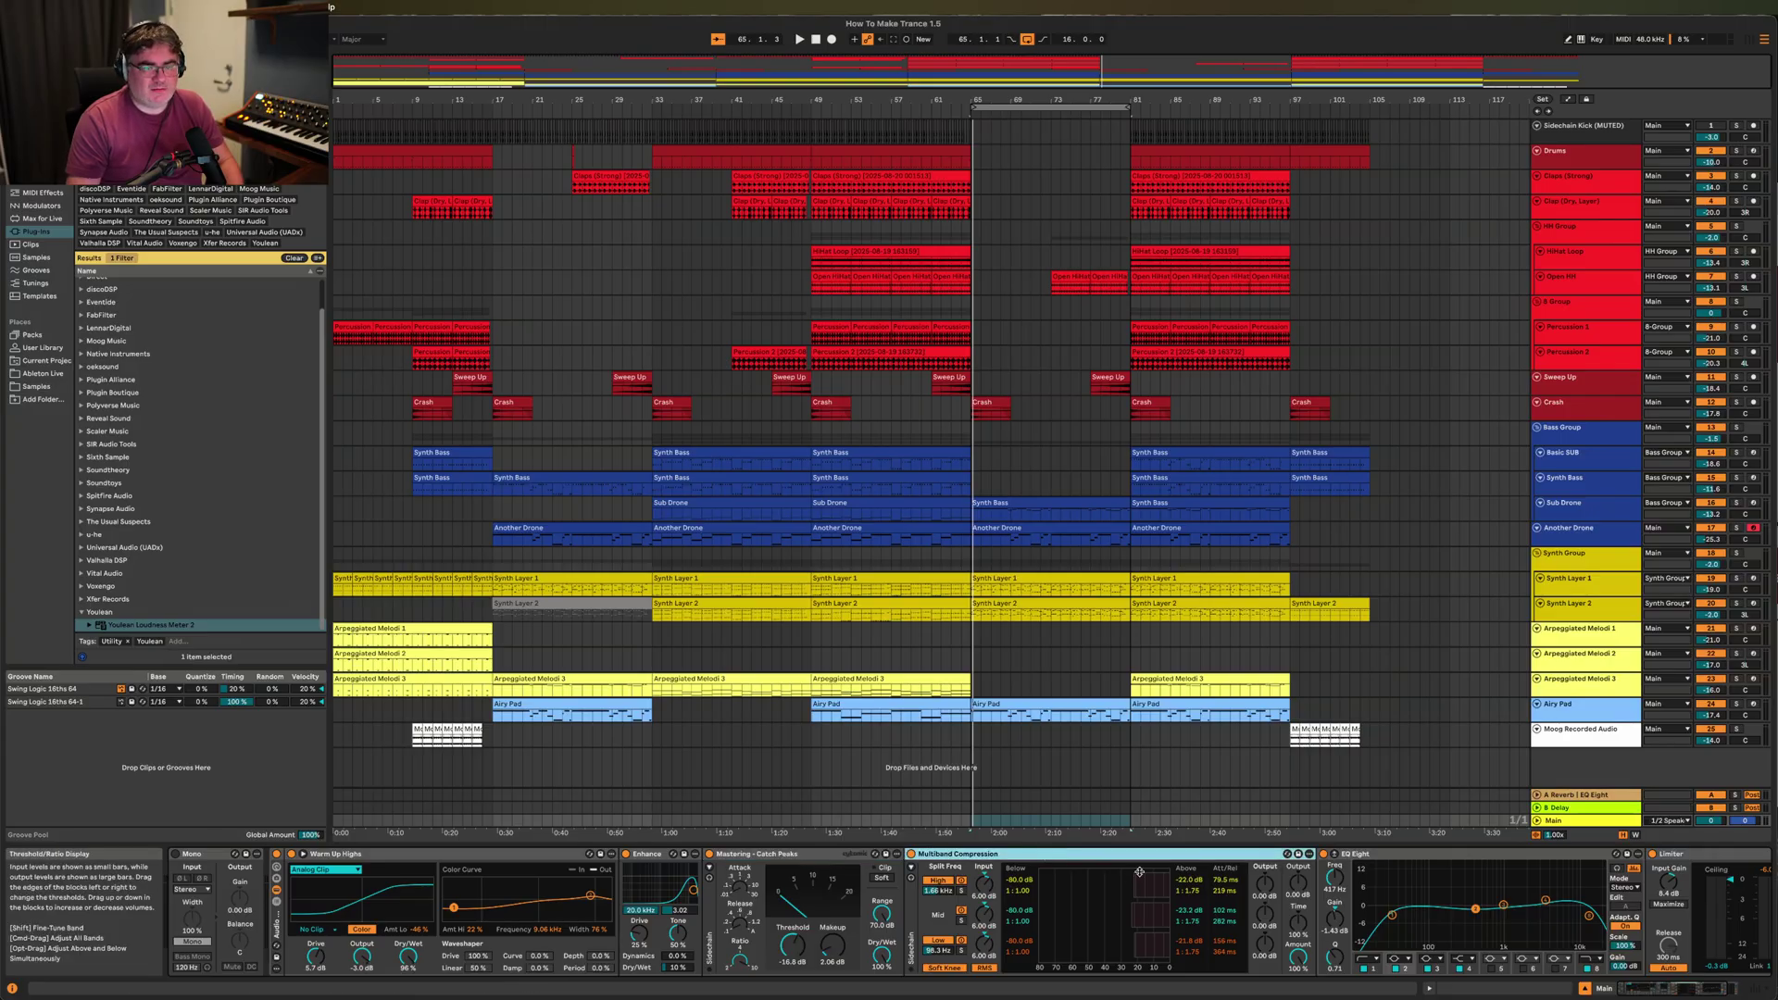
pyautogui.click(1396, 863)
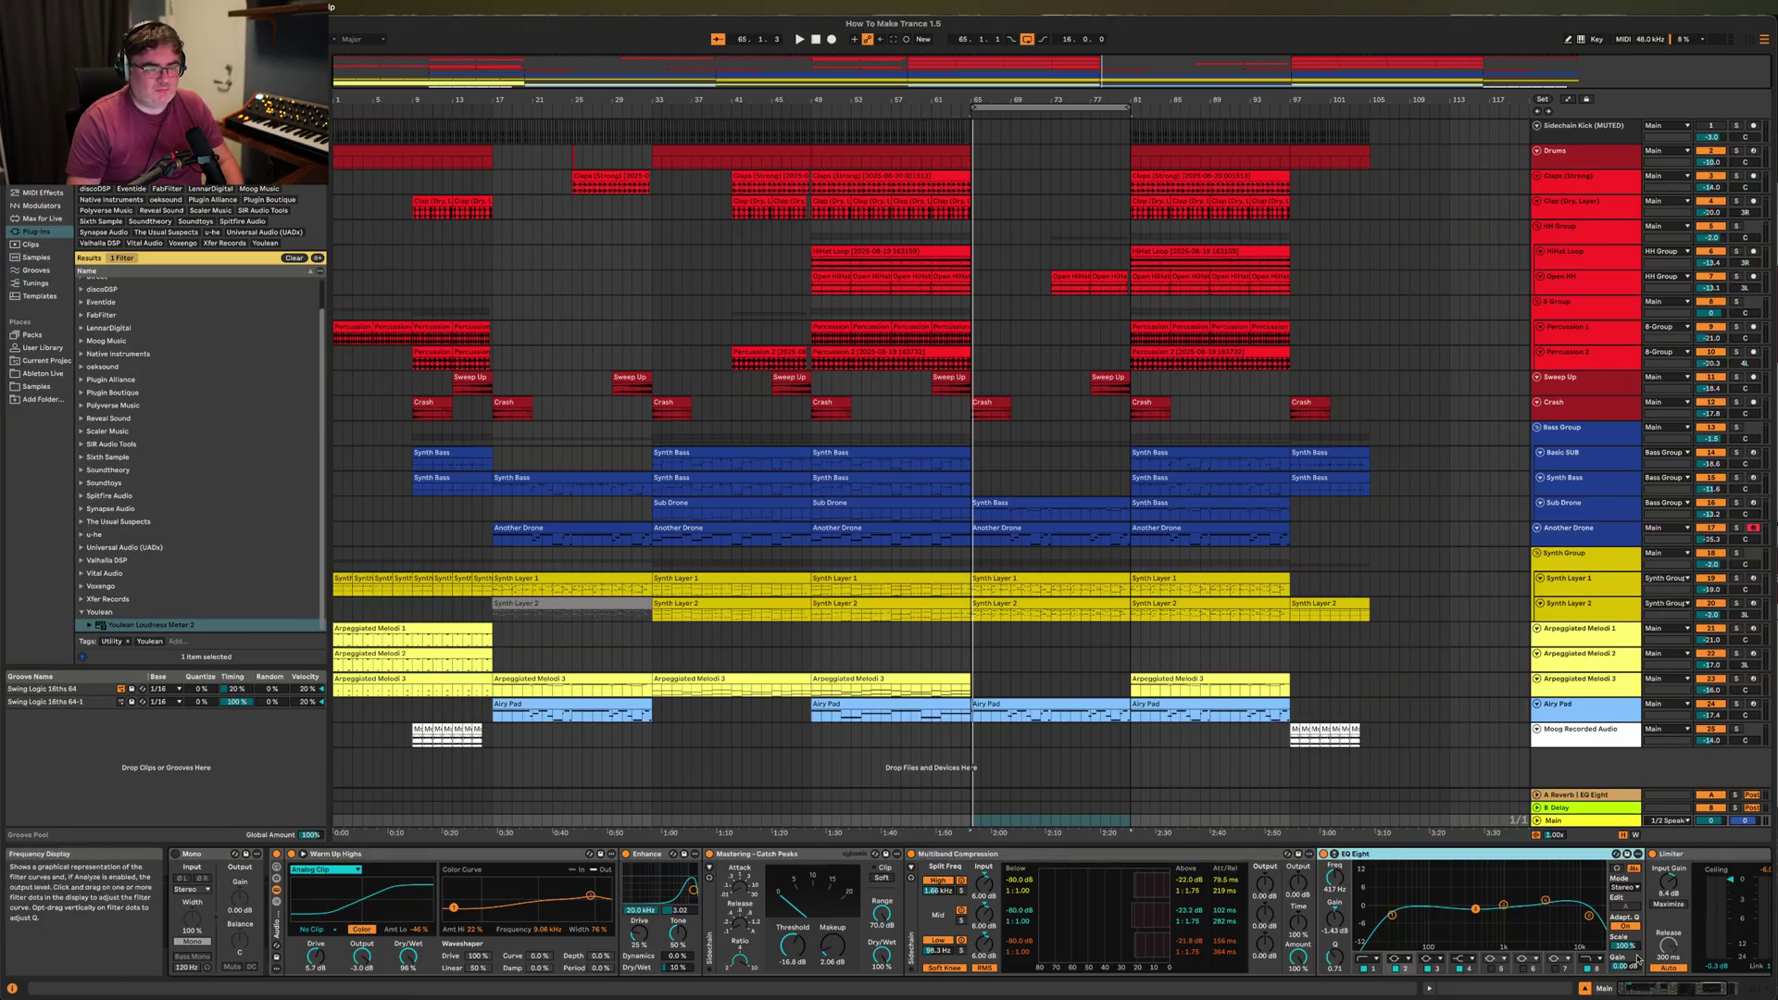
pyautogui.click(1732, 994)
pyautogui.click(1566, 883)
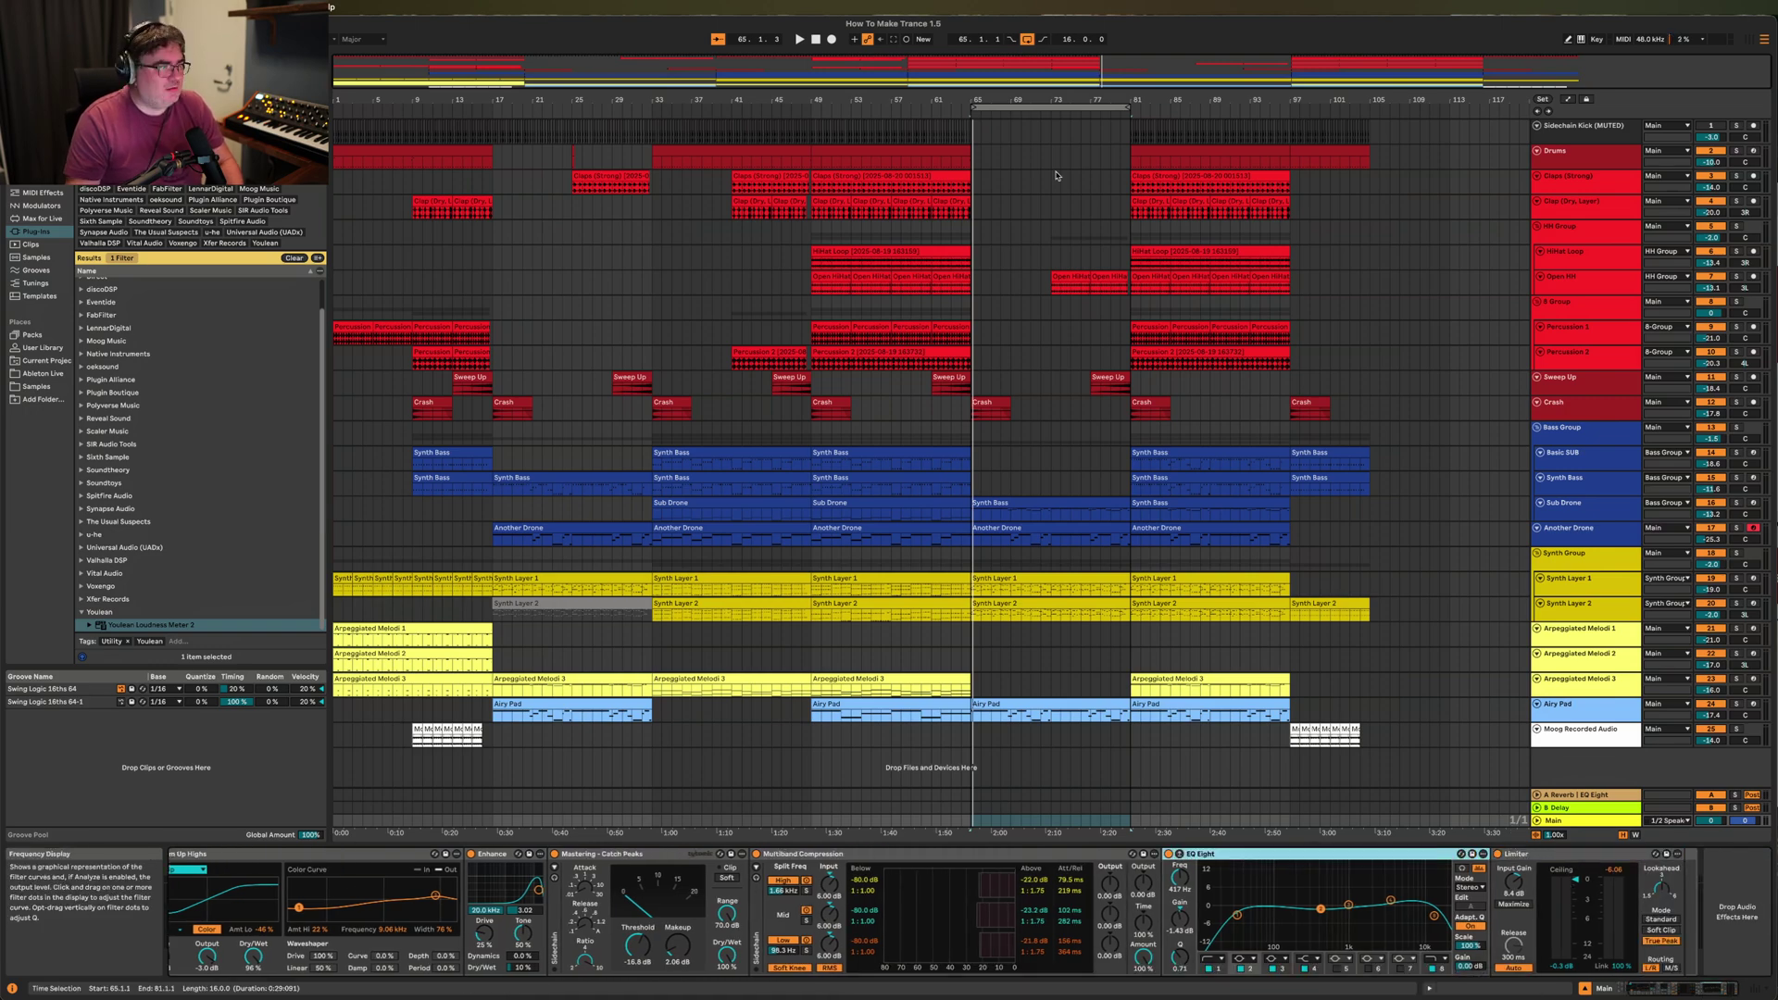
# Loop bars 81–97, play, and bypass then re-enable the master EQ Eight.
pyautogui.moveTo(1019, 108); pyautogui.dragTo(1146, 130)
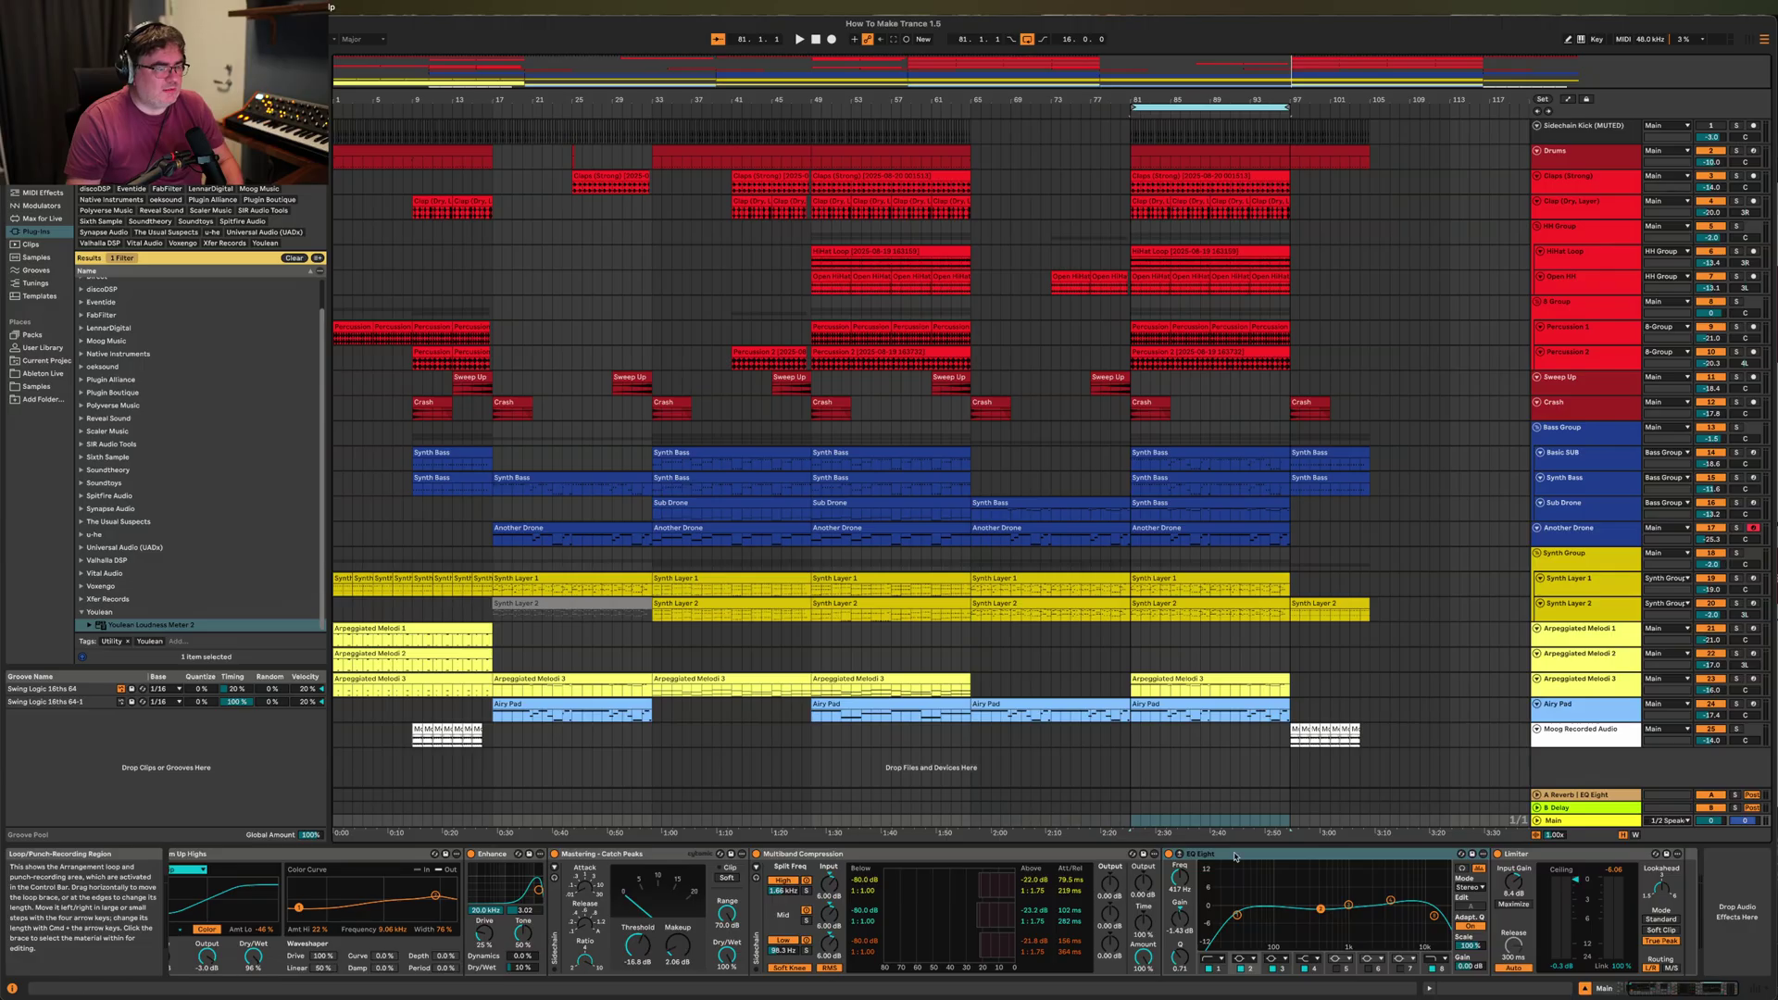
pyautogui.press('space')
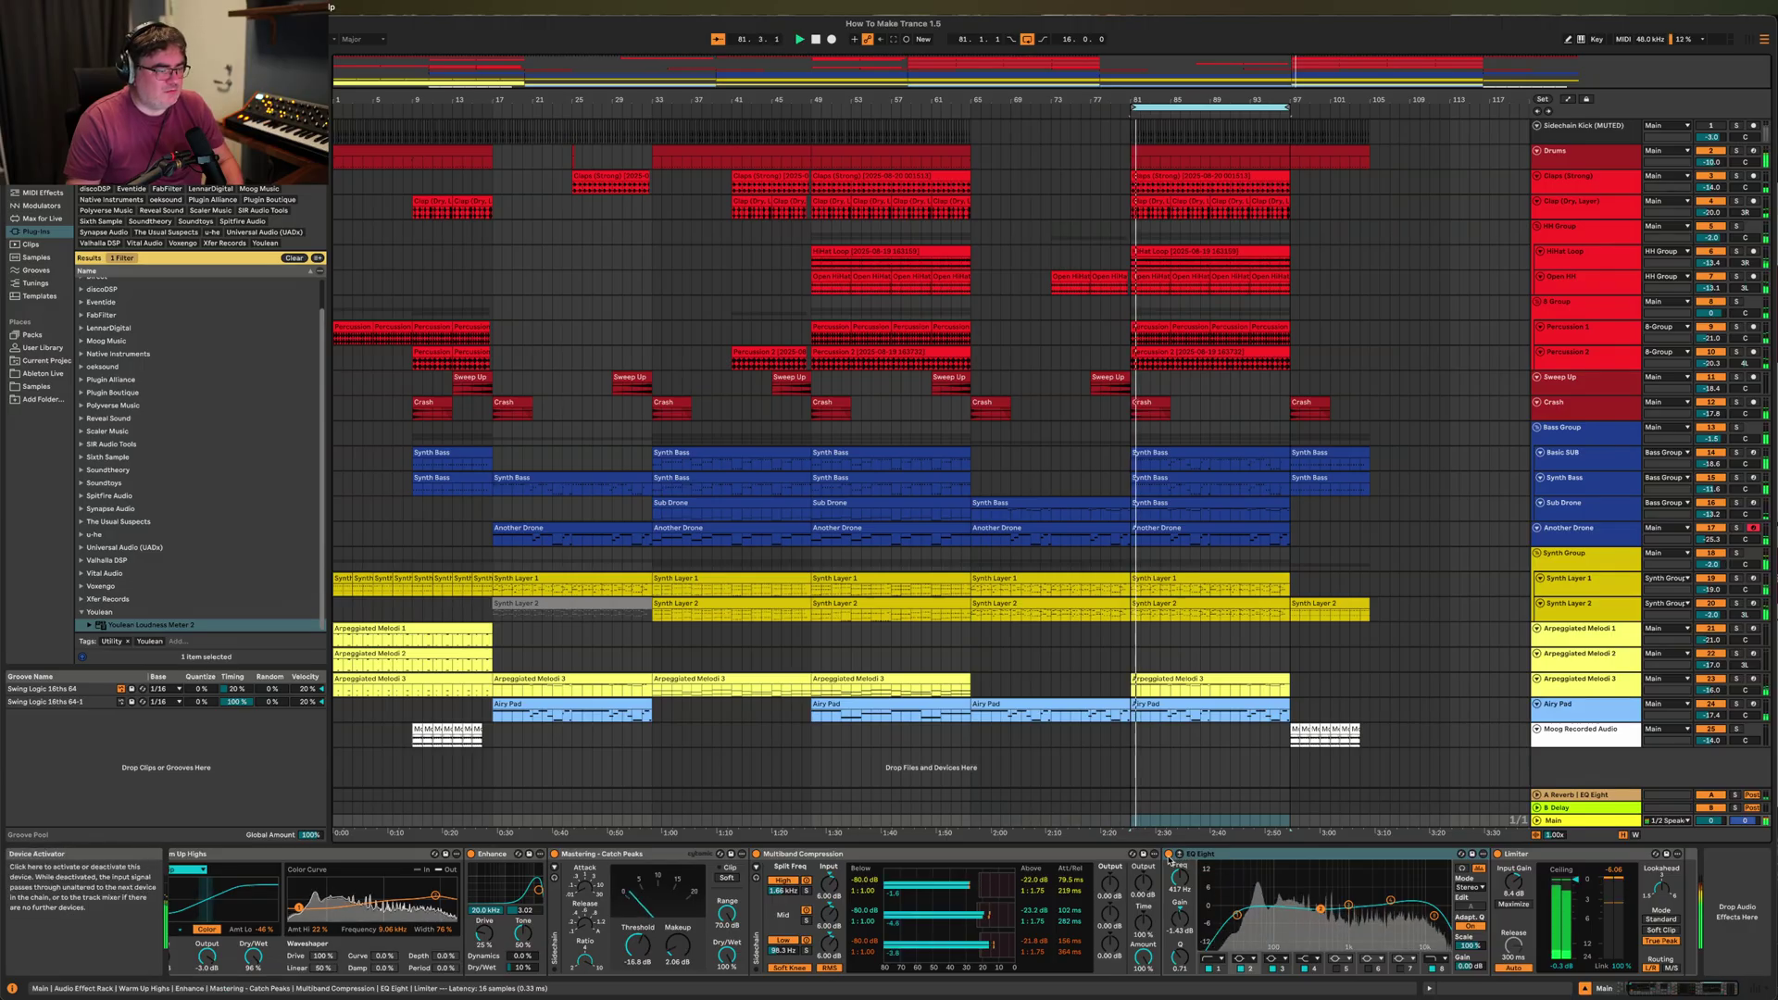
pyautogui.click(1169, 855)
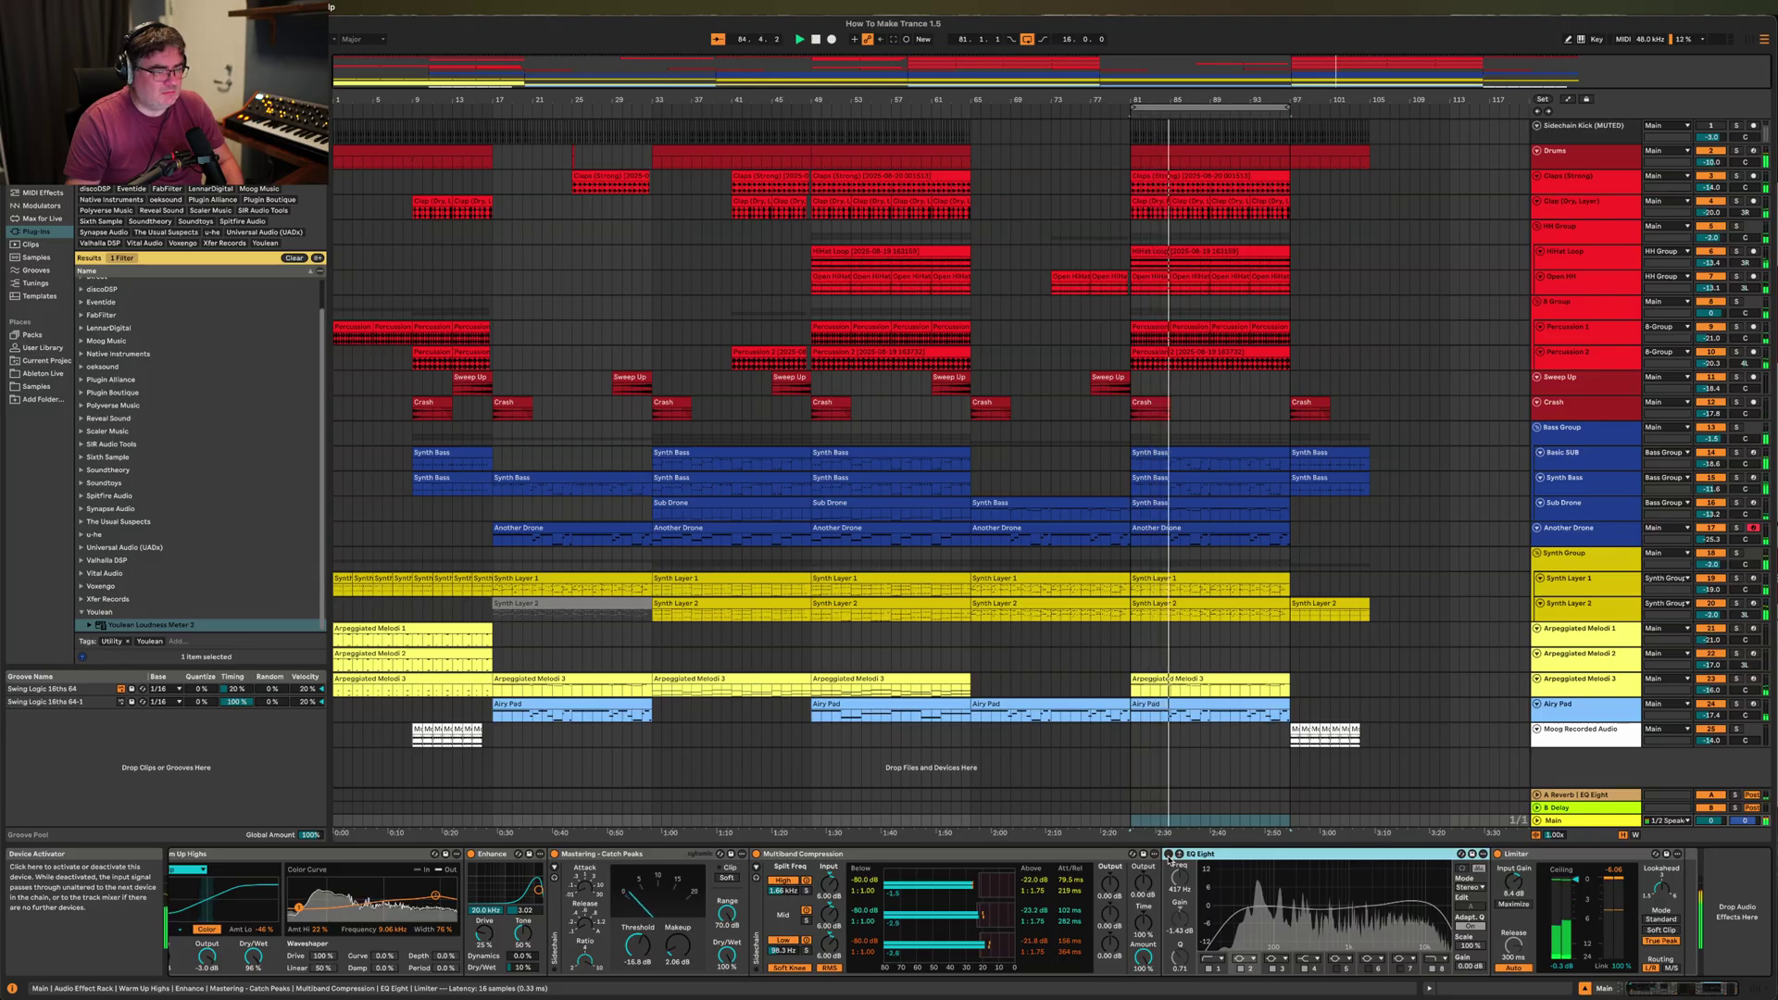
pyautogui.click(1168, 855)
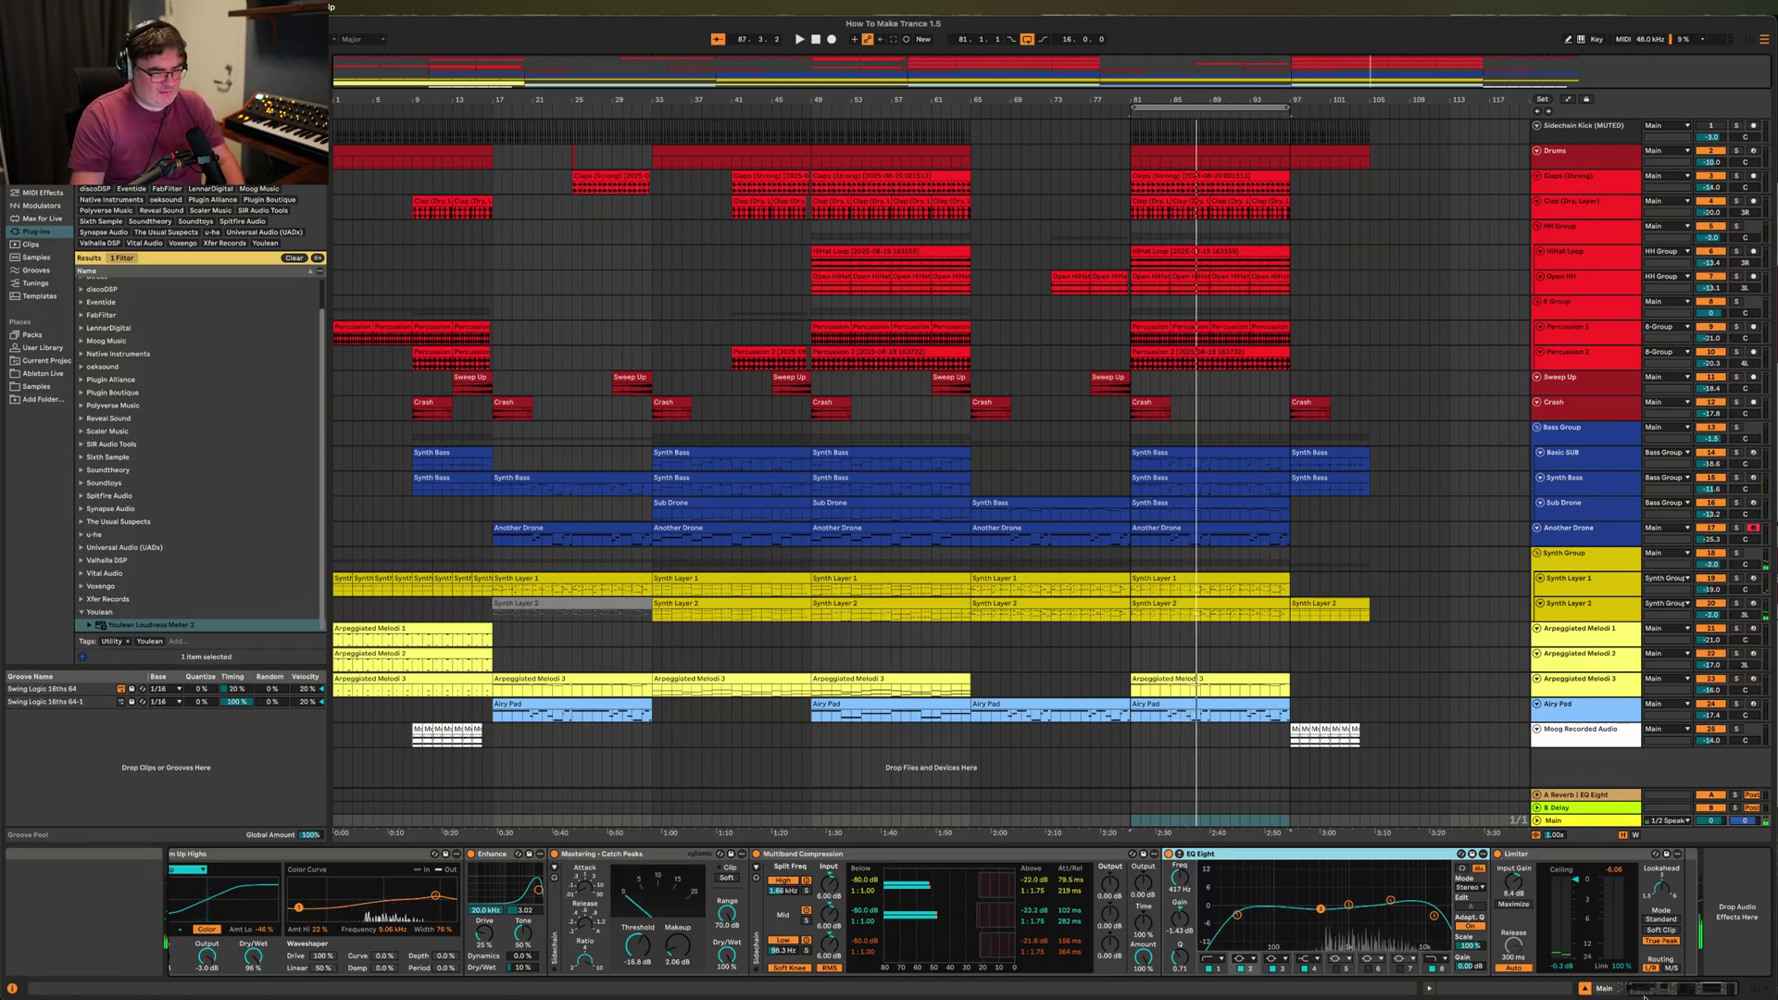
# Insert an EQ Eight from Audio Effects at the front of the Main chain.
pyautogui.hscroll(-3, 1018, 917)
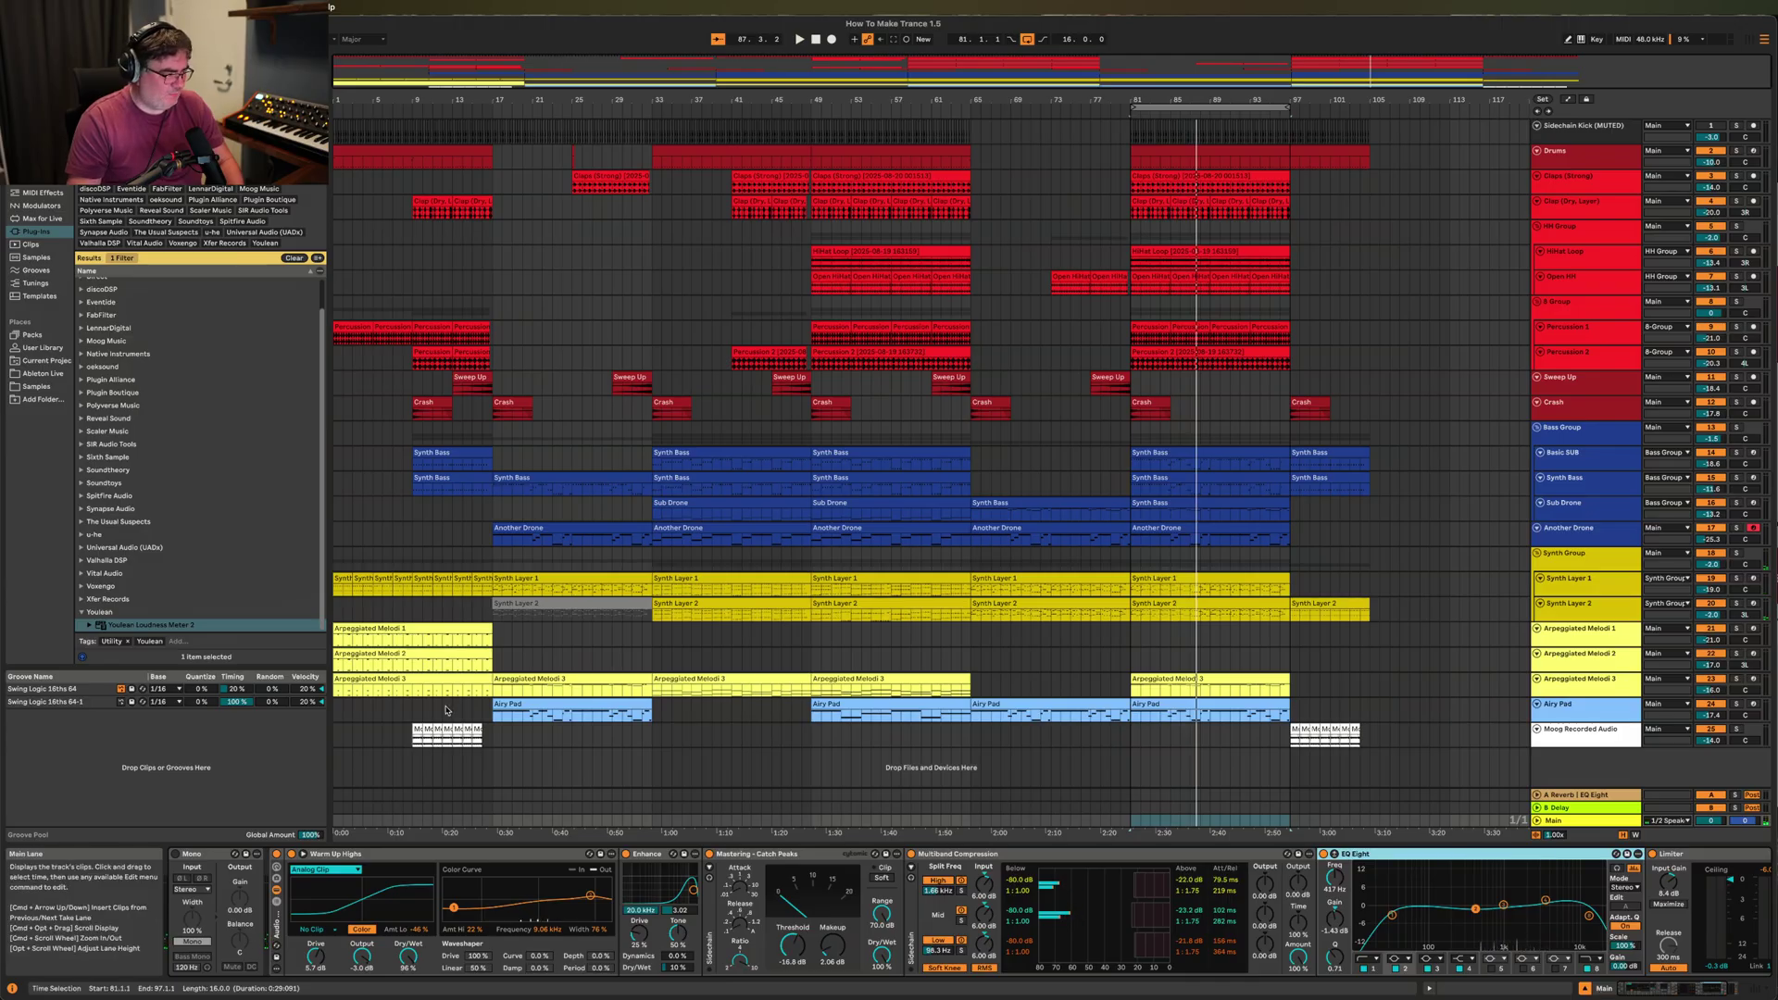
pyautogui.scroll(2, 109, 386)
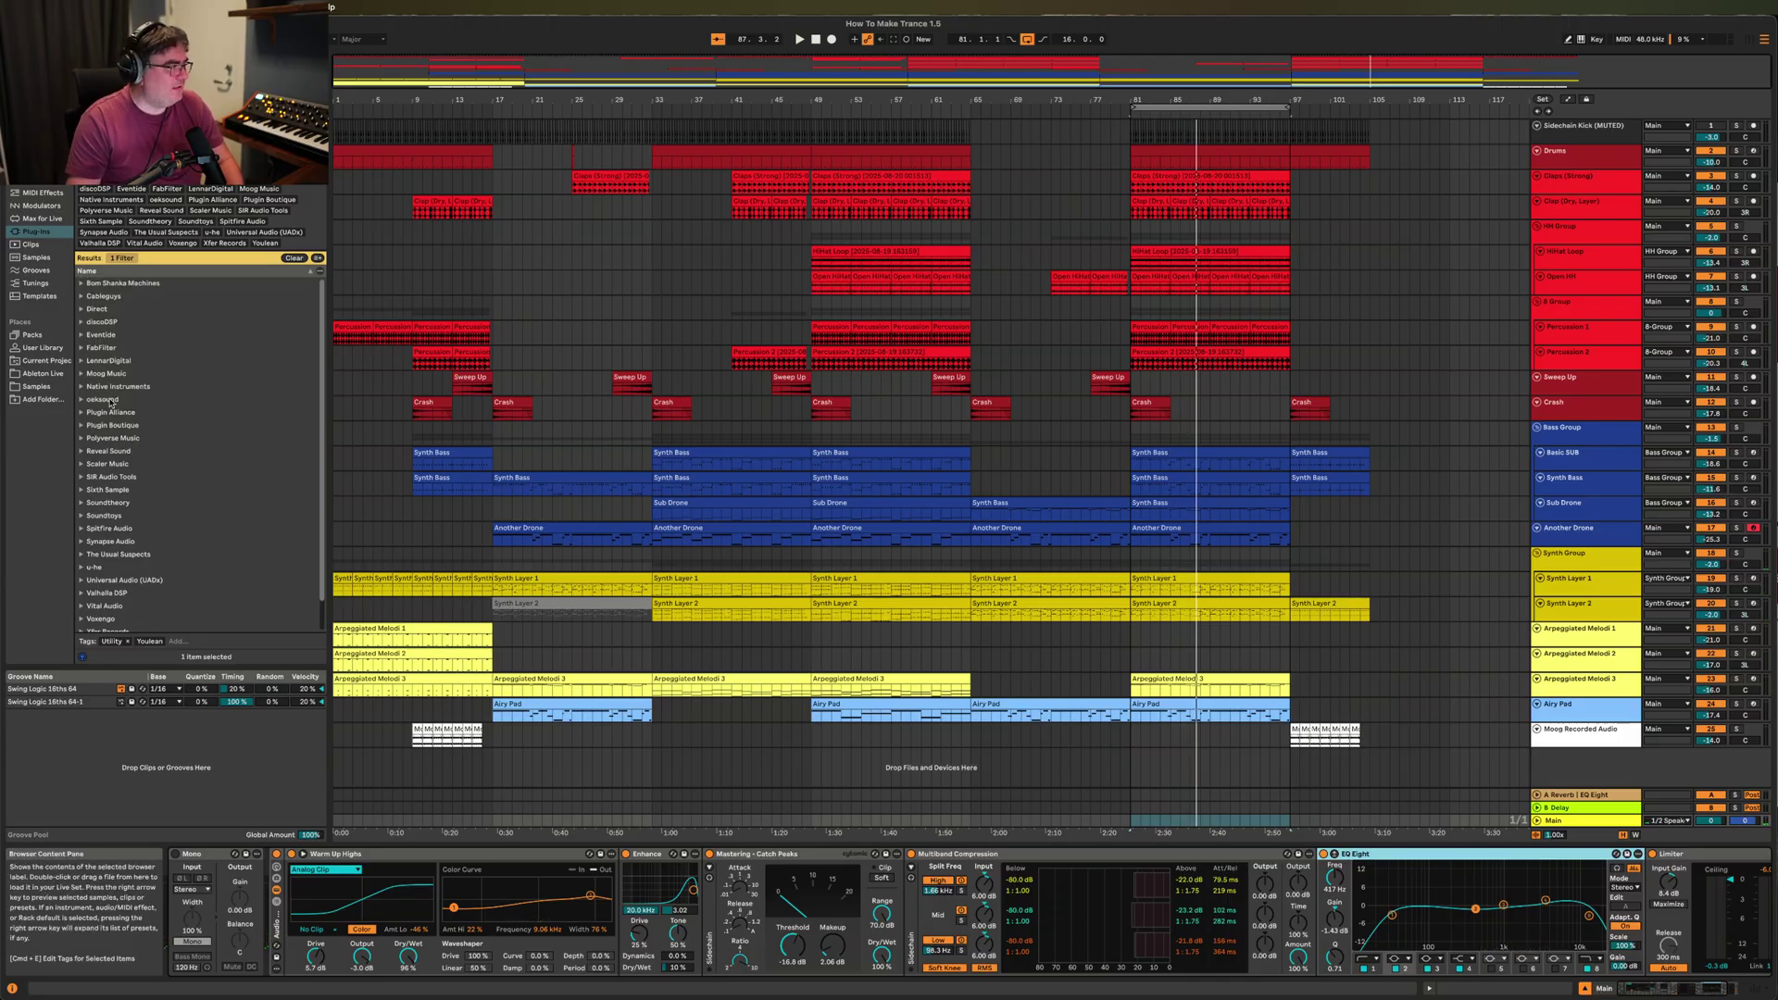
pyautogui.click(41, 180)
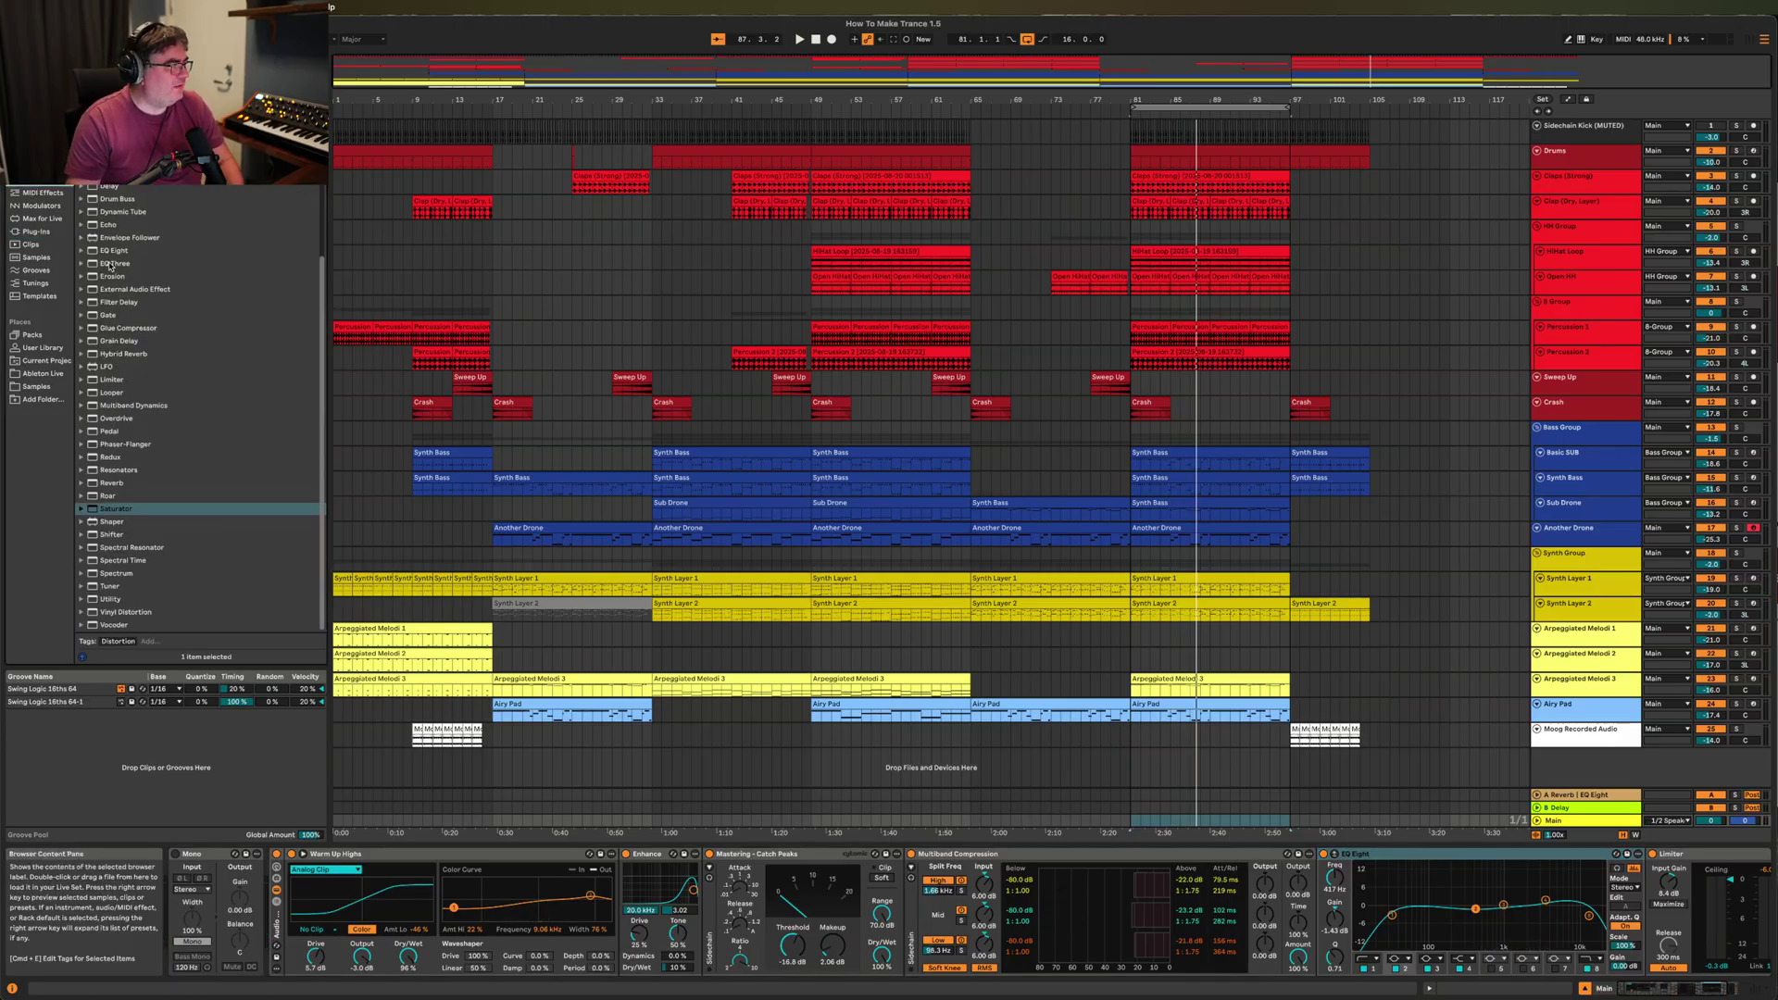
pyautogui.click(114, 264)
pyautogui.click(115, 251)
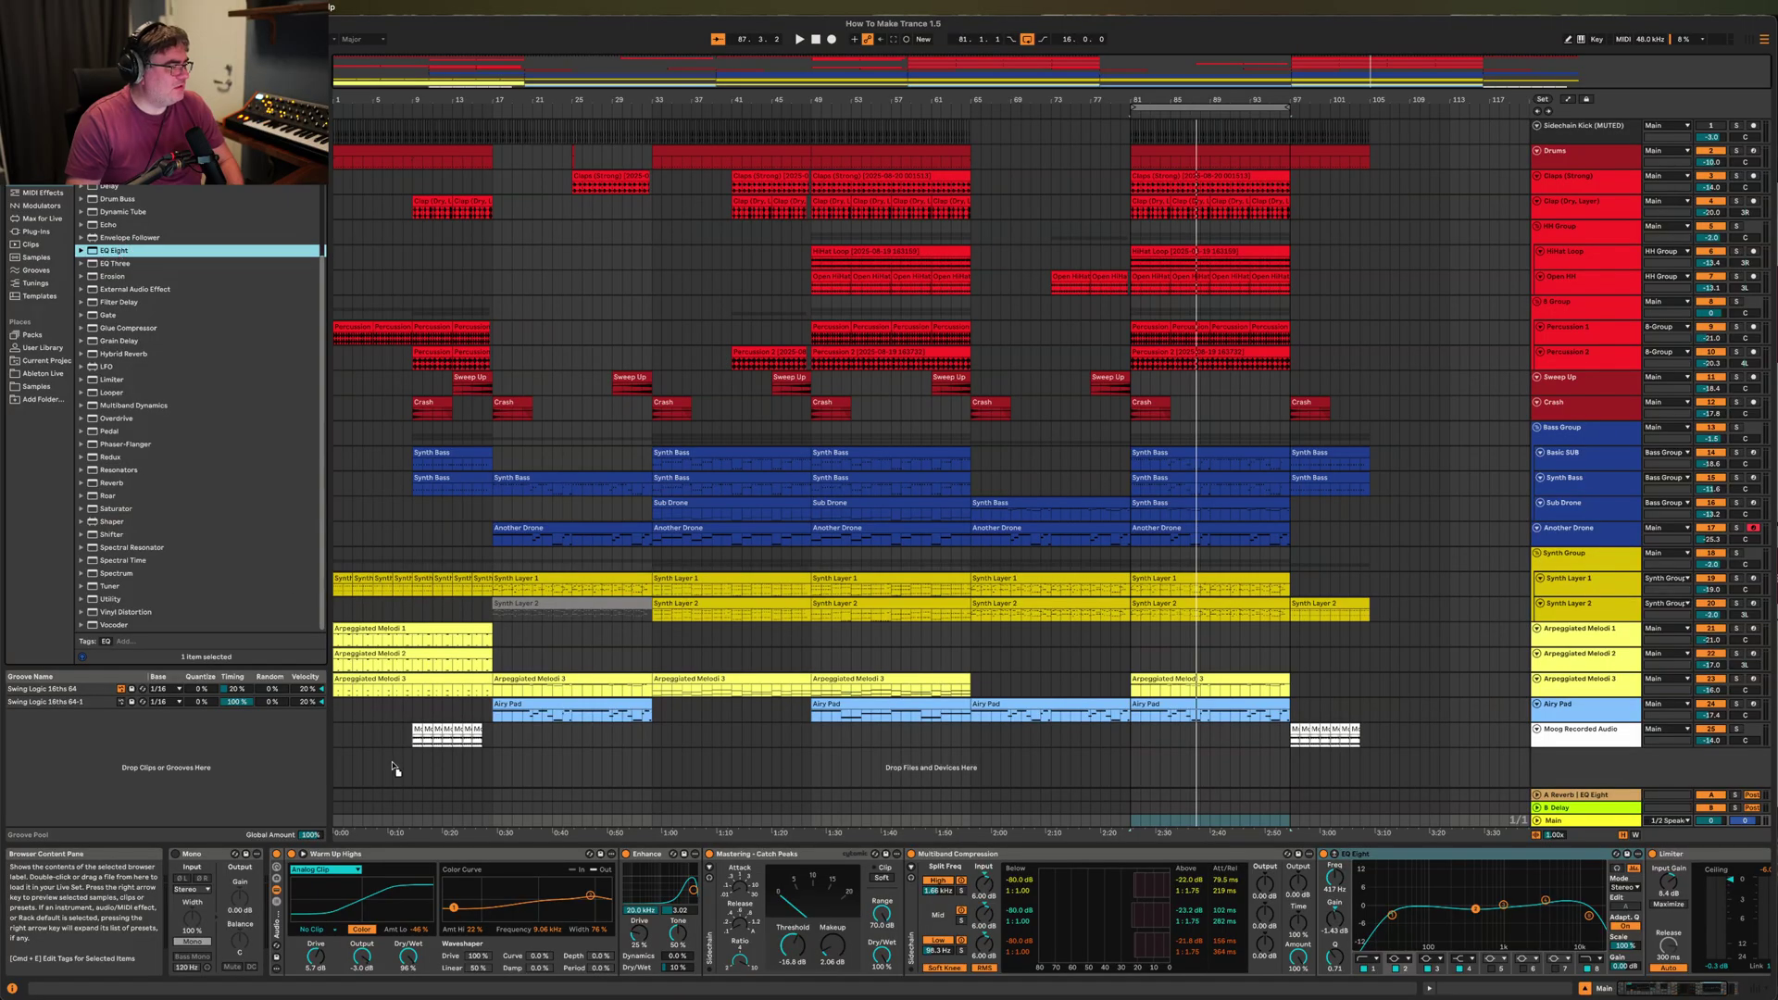
pyautogui.moveTo(398, 859); pyautogui.dragTo(190, 898)
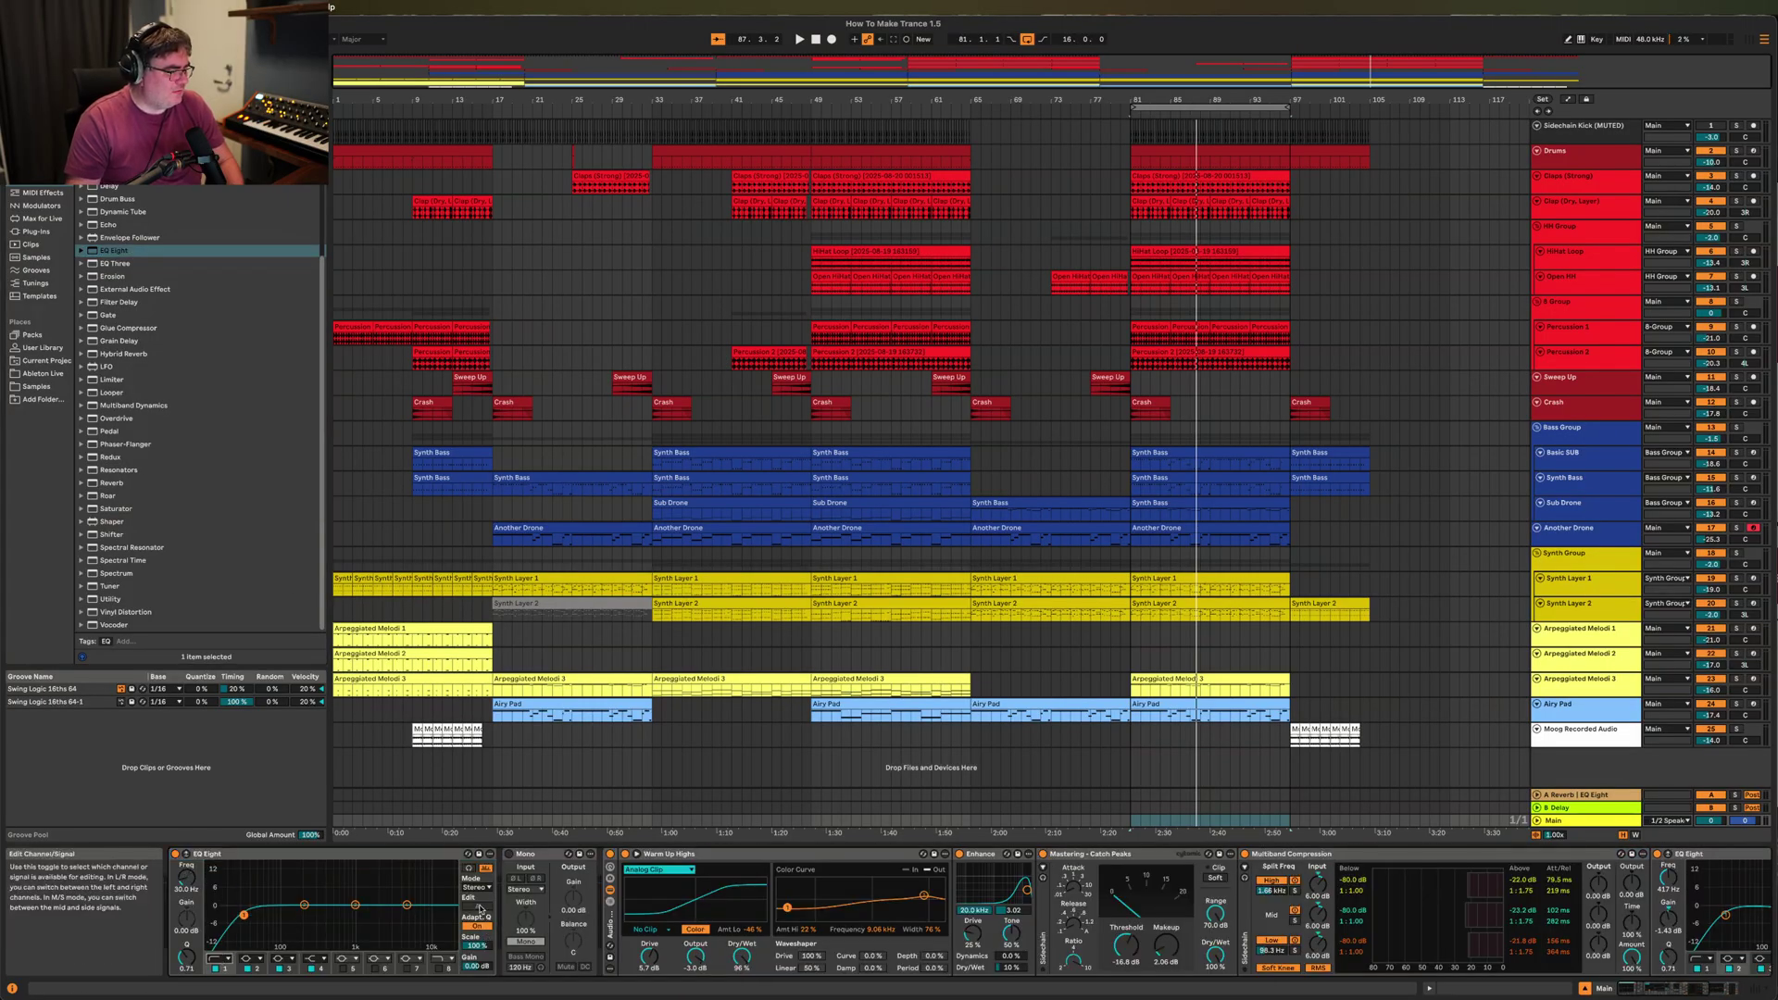
# Set the new EQ's filter 1 to about 138 Hz while playing, then loop bars 49–65.
pyautogui.moveTo(244, 915); pyautogui.dragTo(399, 914)
pyautogui.press('space')
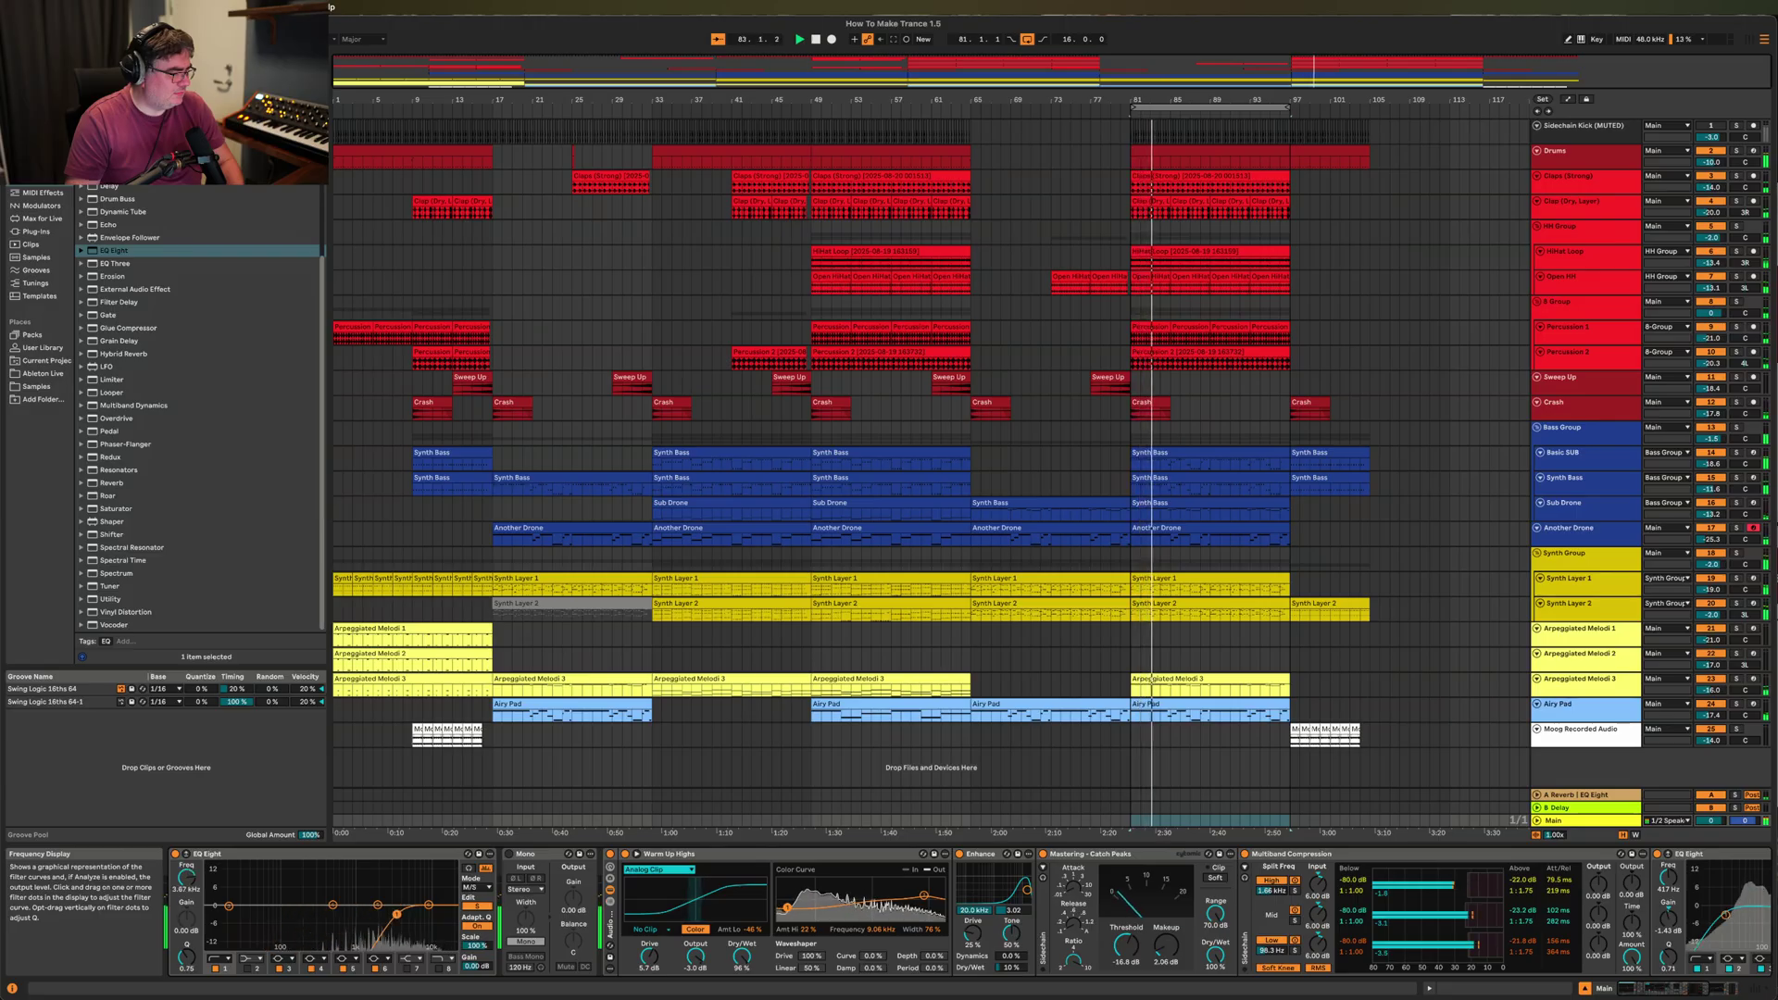
pyautogui.moveTo(399, 914); pyautogui.dragTo(302, 918)
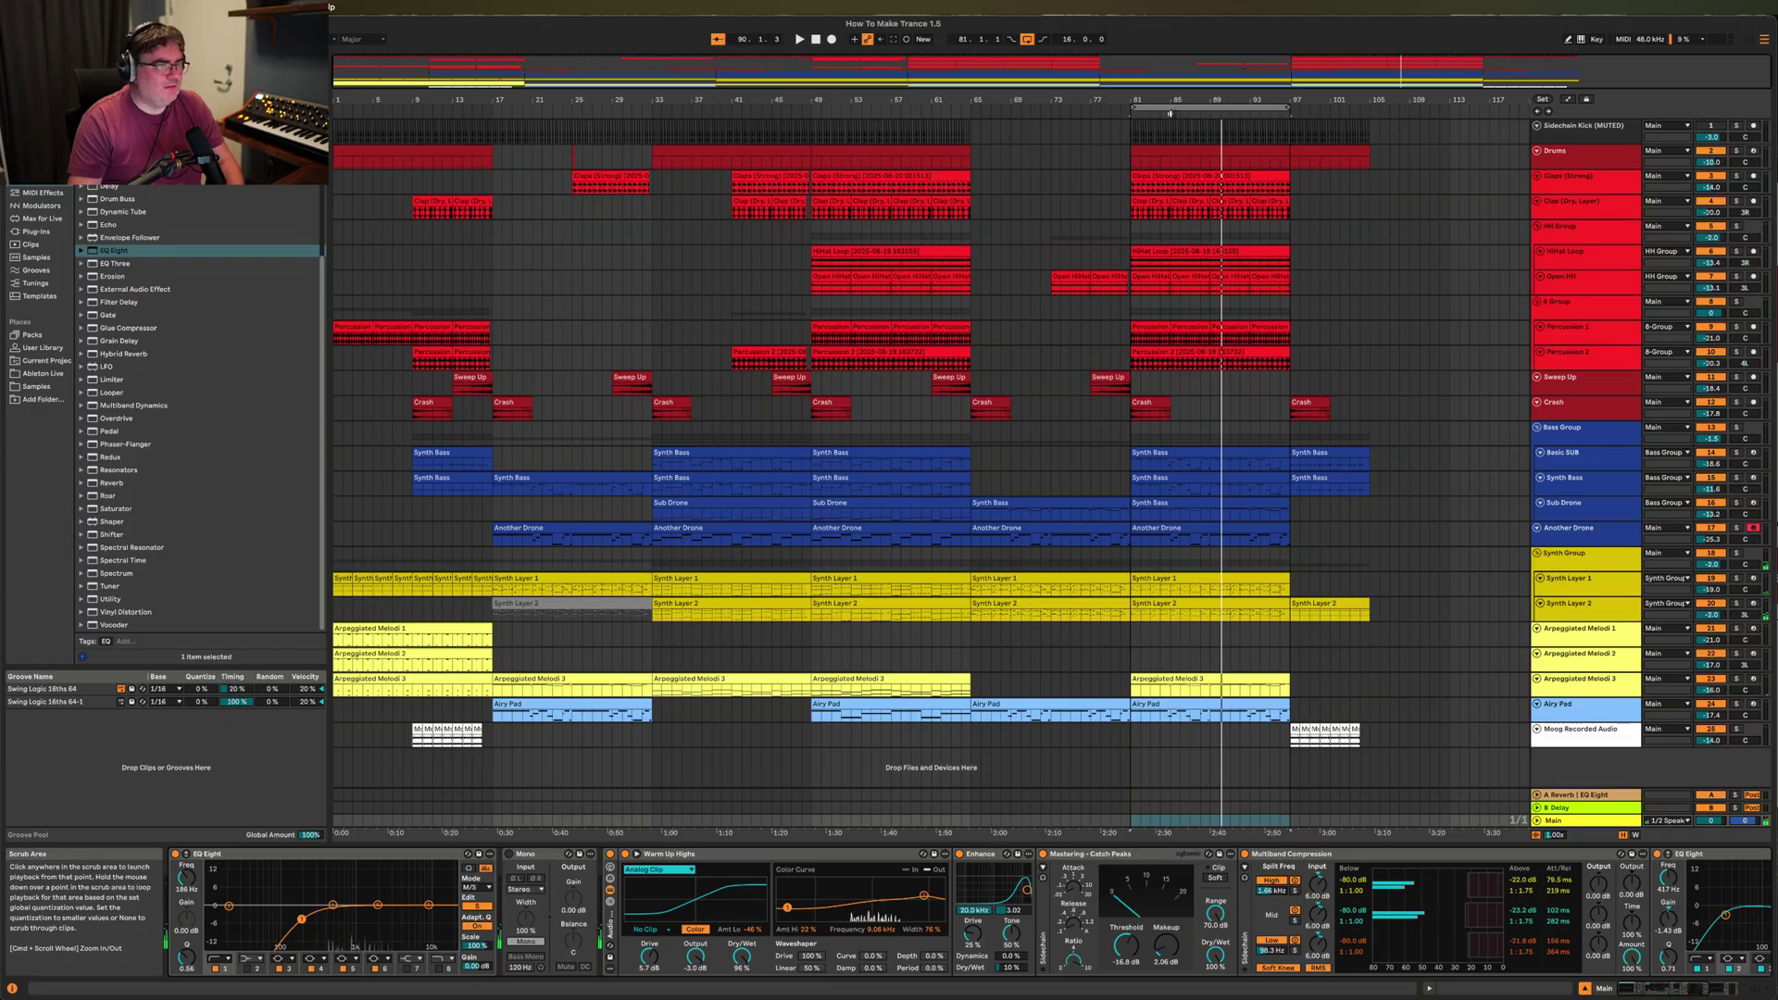
pyautogui.moveTo(1171, 110); pyautogui.dragTo(869, 144)
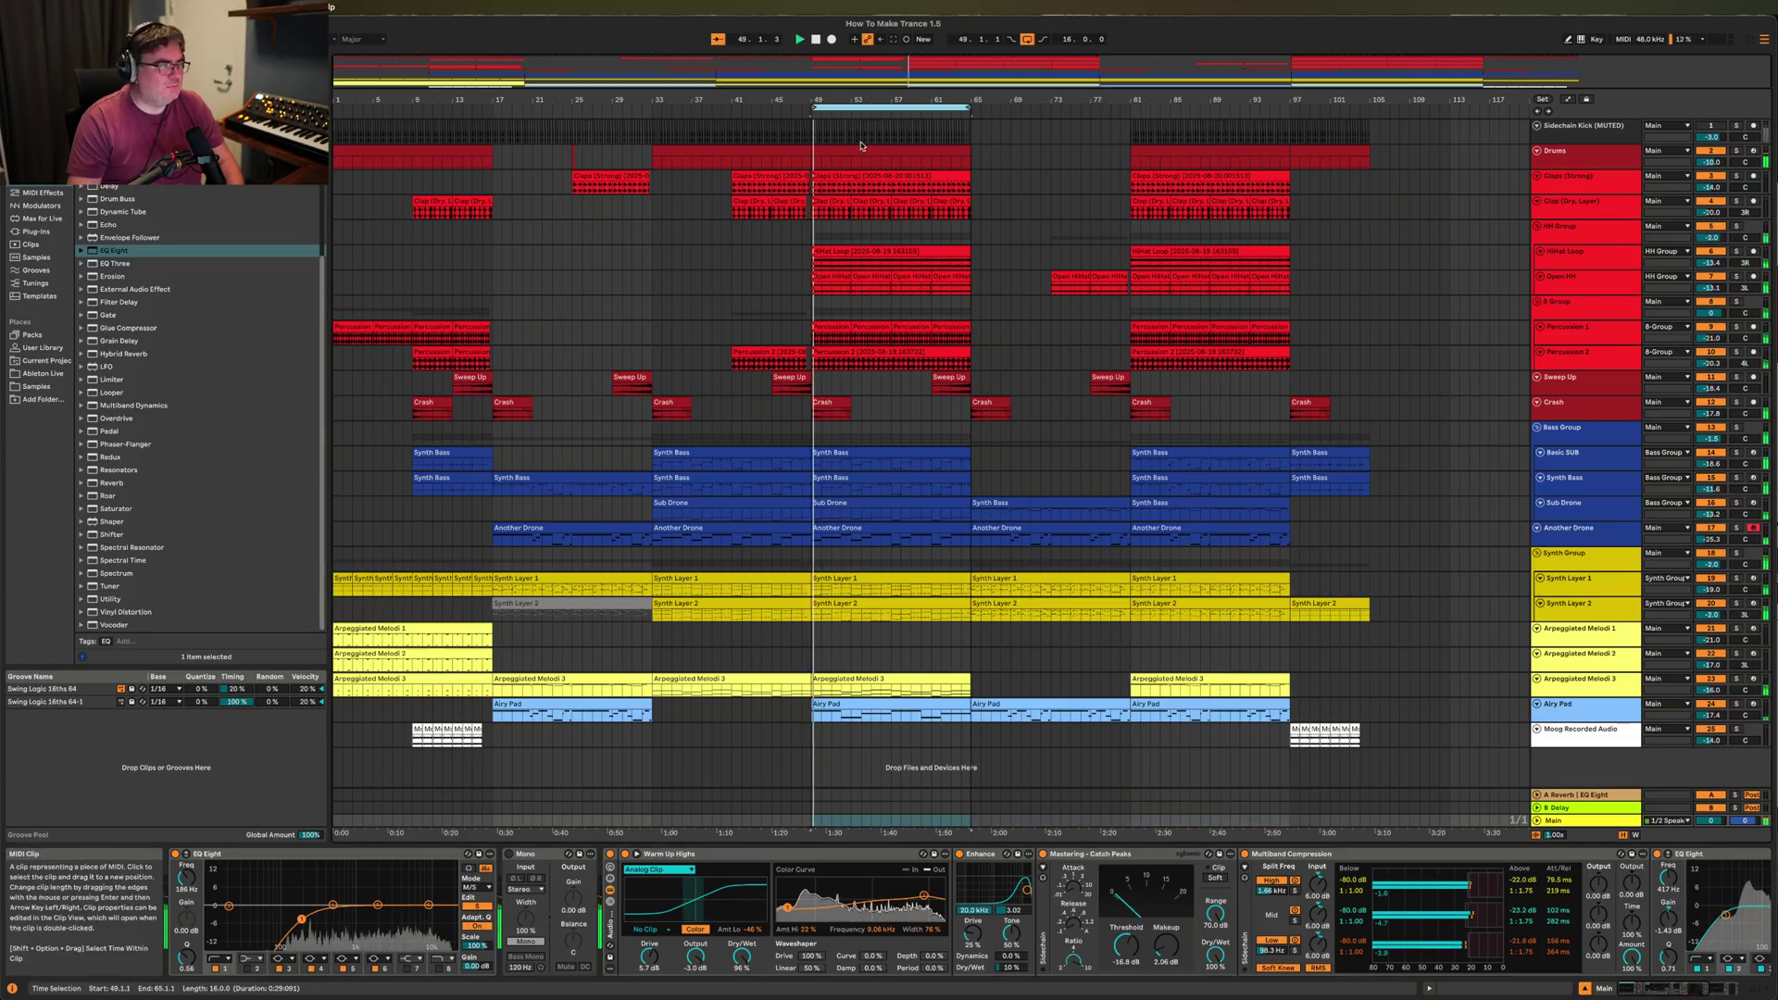